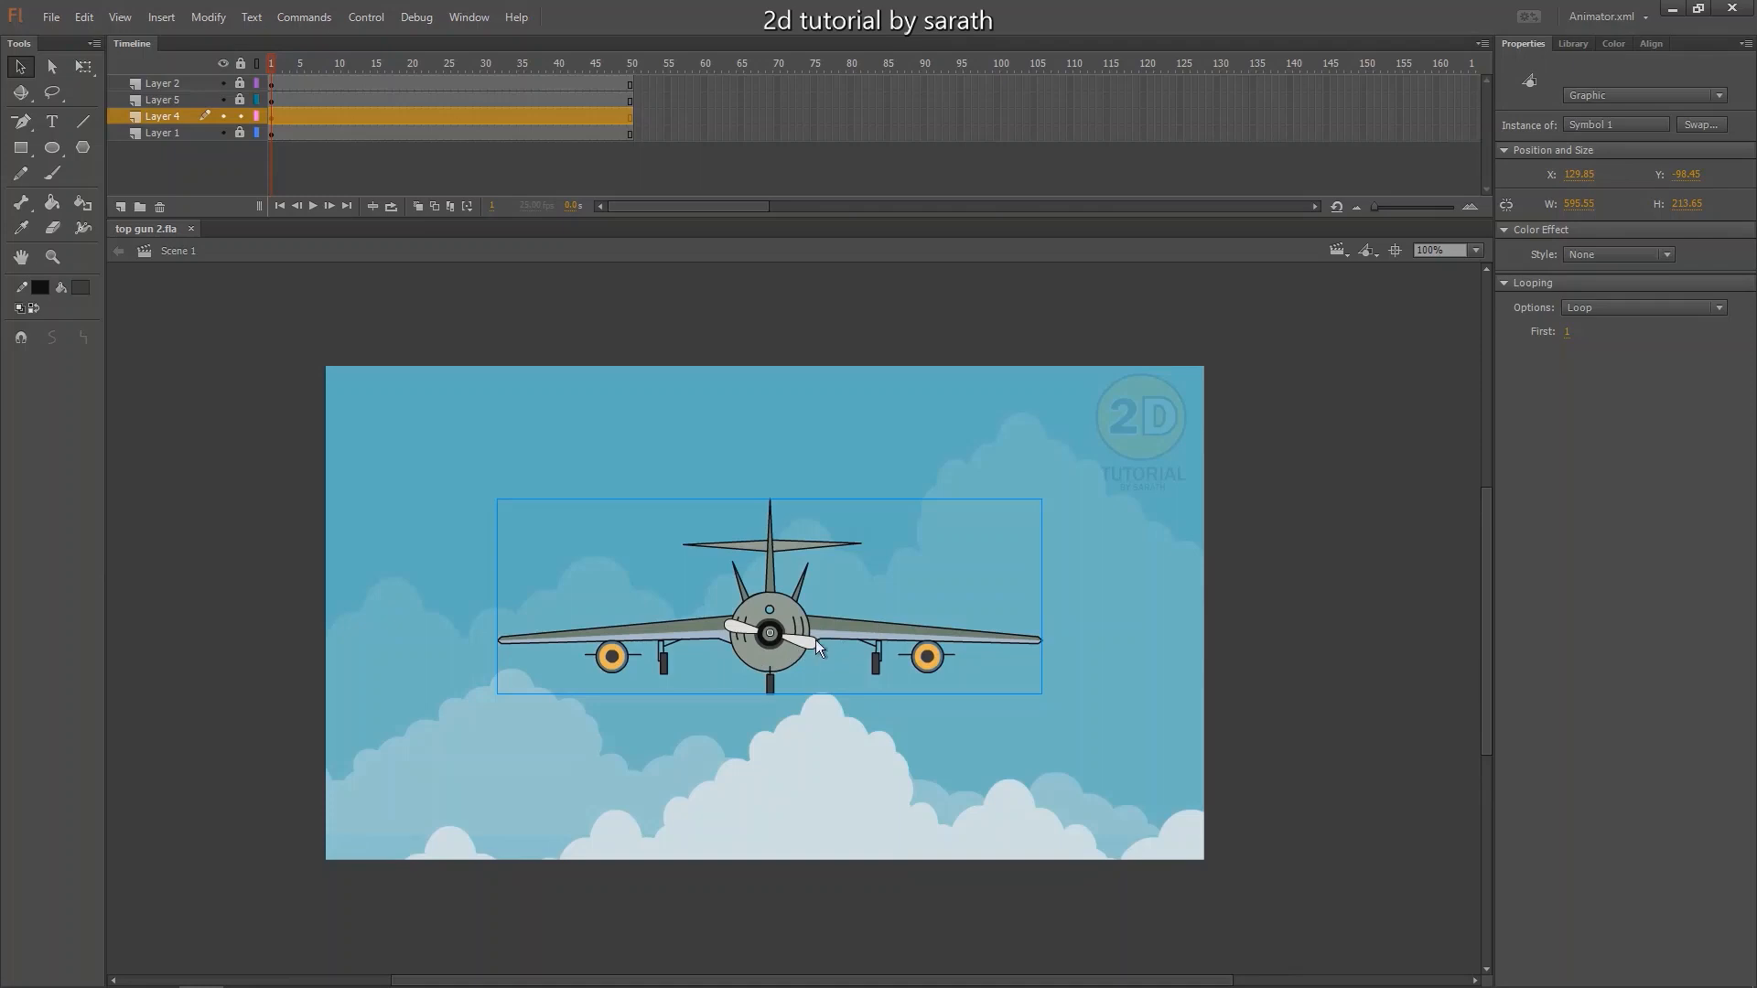
Try moving and rotating the airplane on the stage, and undo both changes.
{"action": "left_click_drag", "start_coordinate": [846, 629], "coordinate": [824, 601]}
{"action": "key", "text": "ctrl+z"}
{"action": "key", "text": "q"}
{"action": "left_click_drag", "start_coordinate": [1065, 494], "coordinate": [975, 693]}
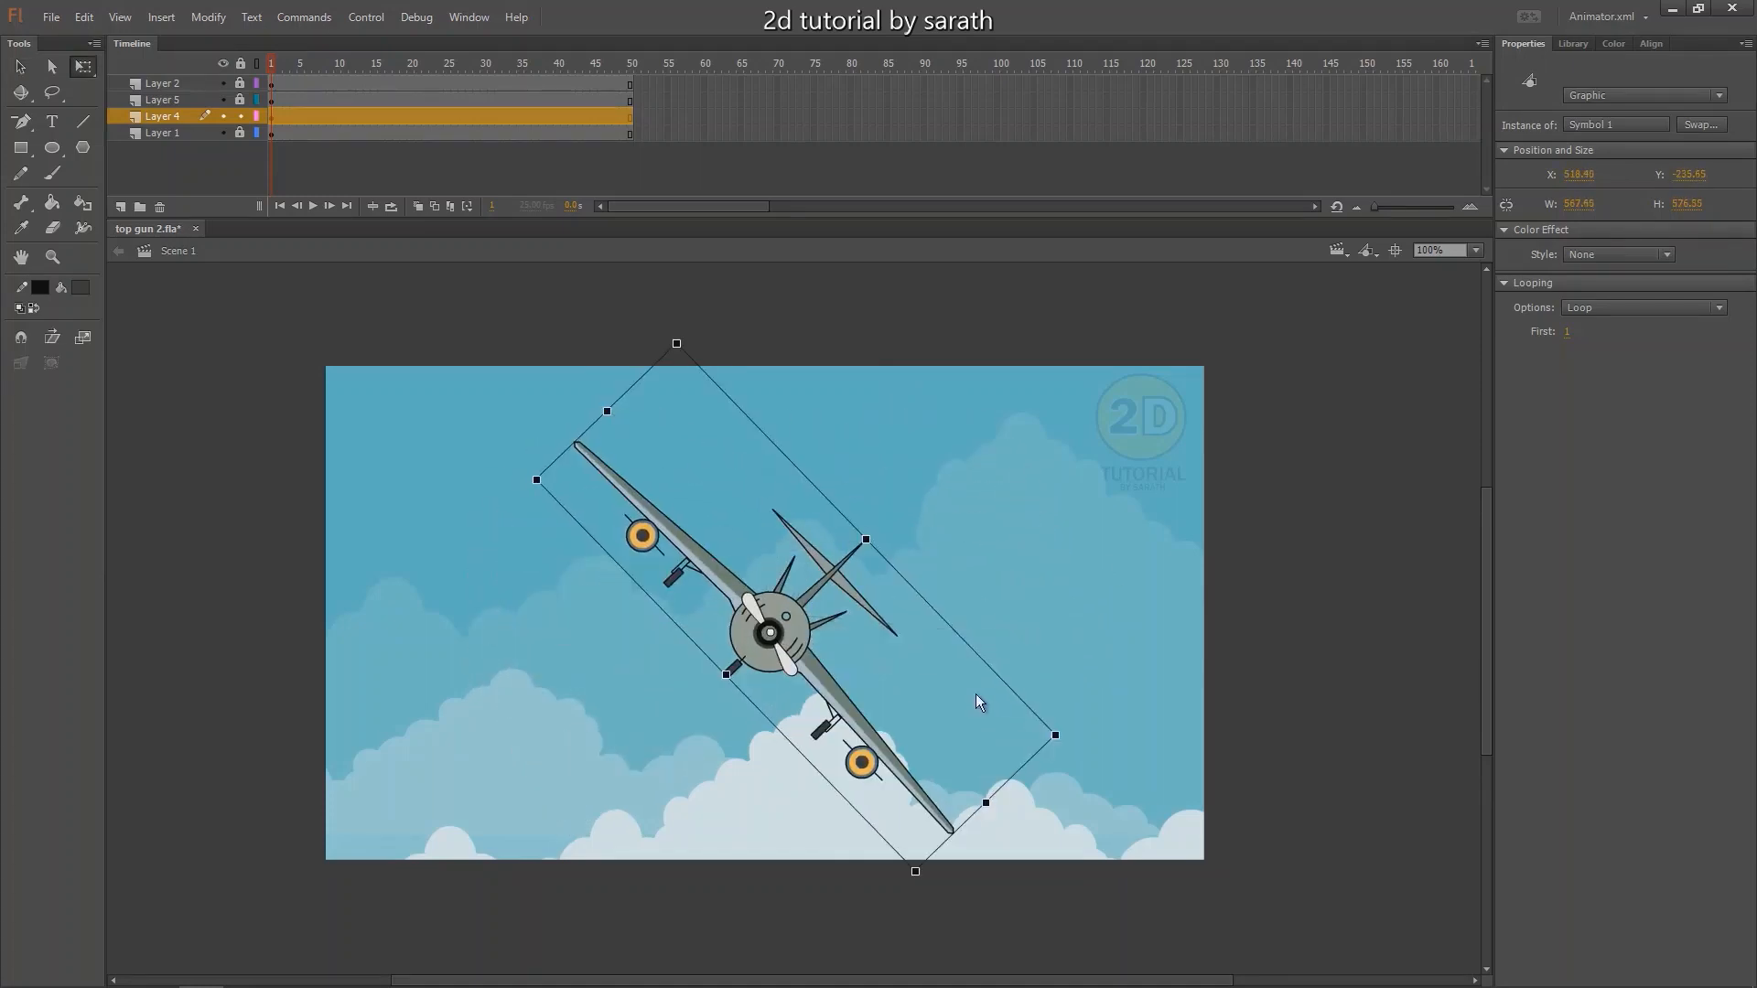
{"action": "key", "text": "ctrl+z"}
{"action": "key", "text": "v"}
{"action": "key", "text": "ctrl+minus"}
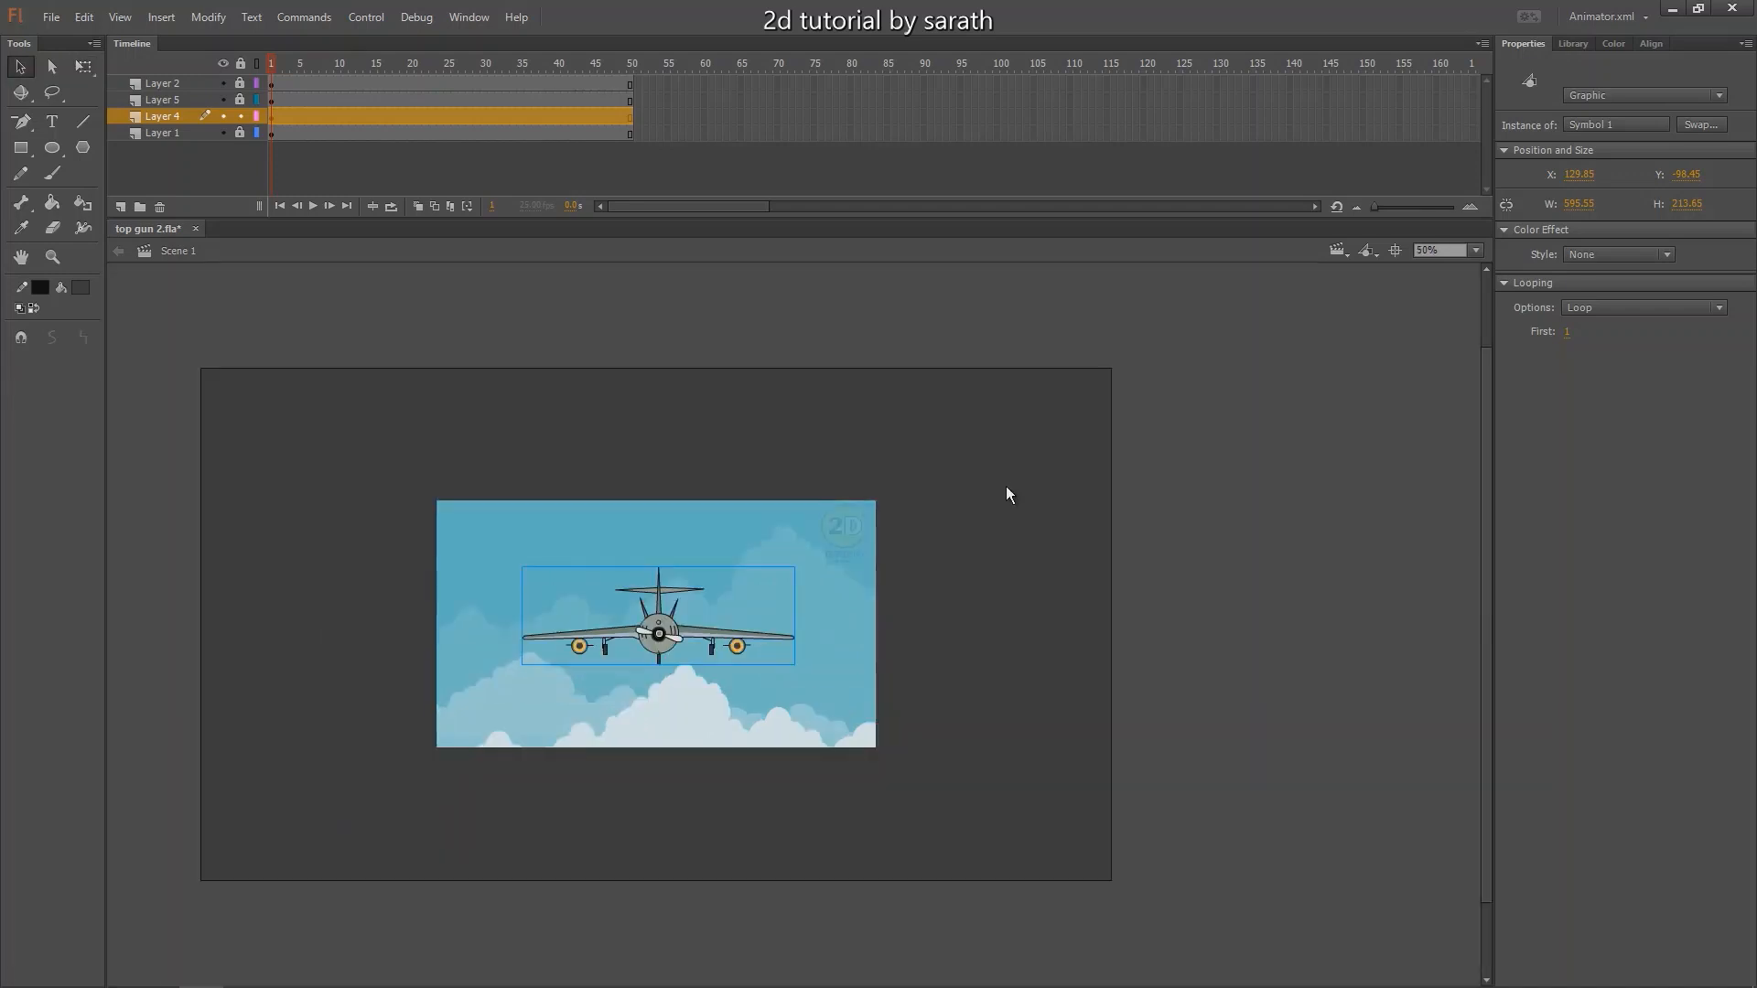
Hide Layer 5 and move the Layer 1 sky background away from the stage, up and to the right.
{"action": "left_click", "coordinate": [222, 100]}
{"action": "left_click", "coordinate": [221, 100]}
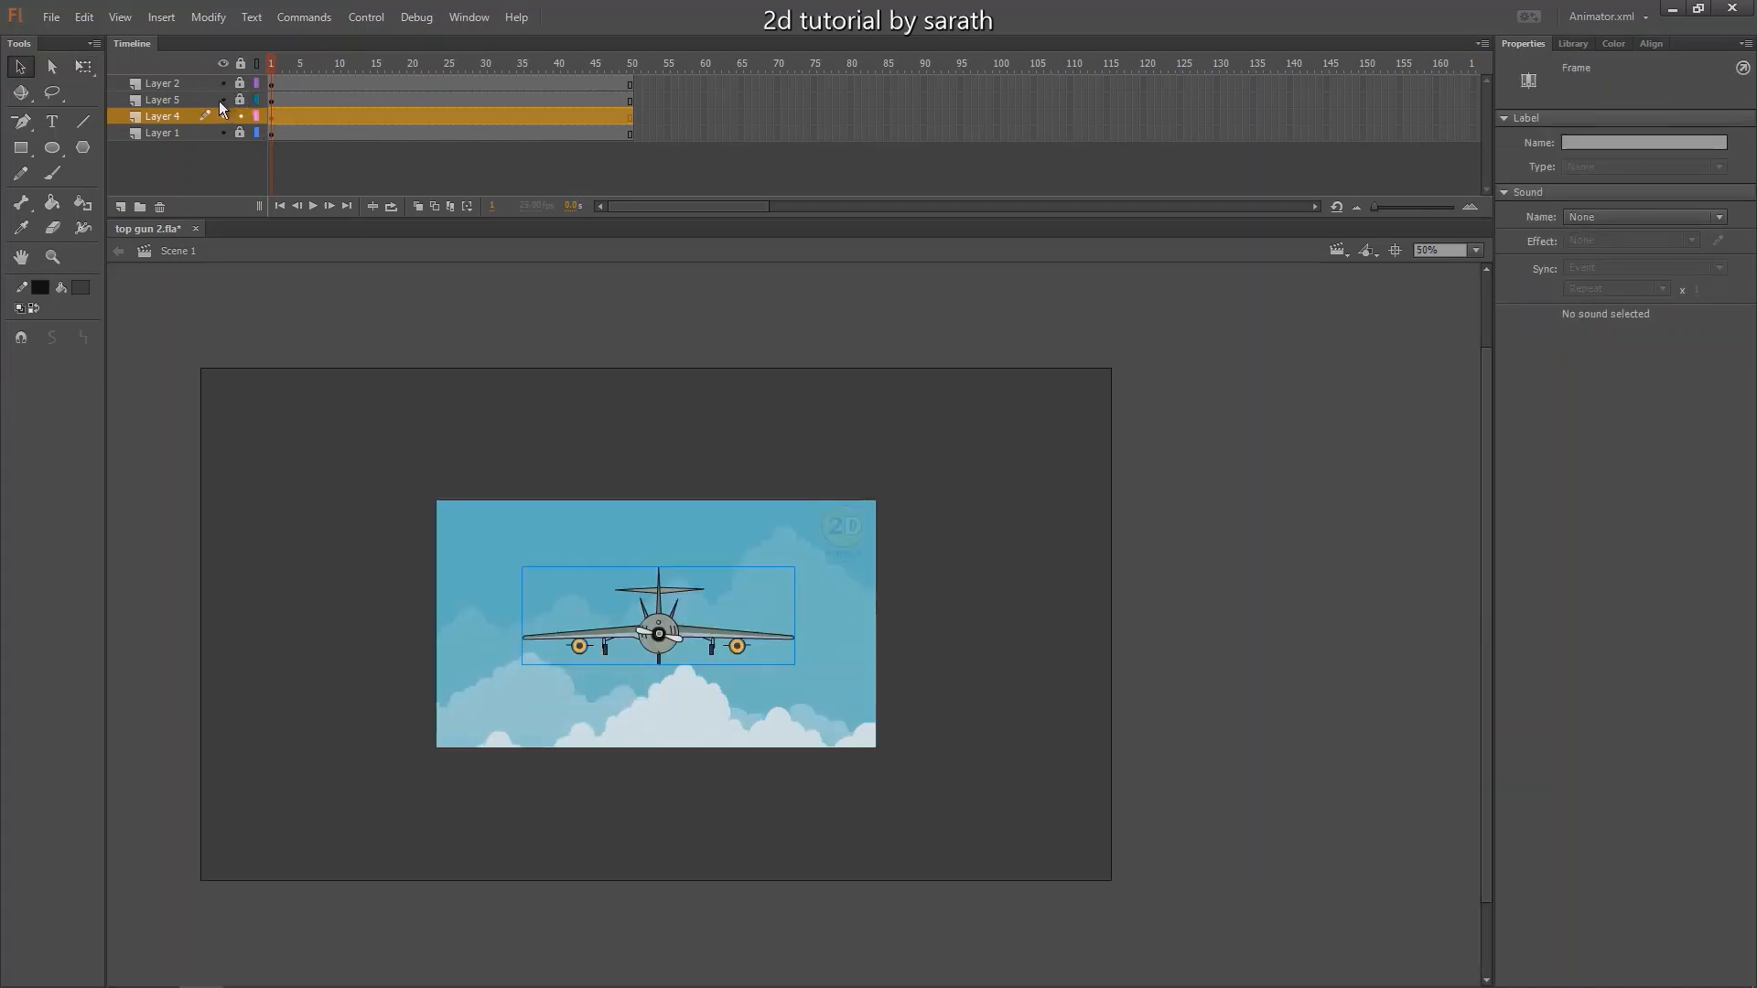
{"action": "left_click", "coordinate": [219, 101]}
{"action": "left_click", "coordinate": [219, 101]}
{"action": "left_click", "coordinate": [829, 536]}
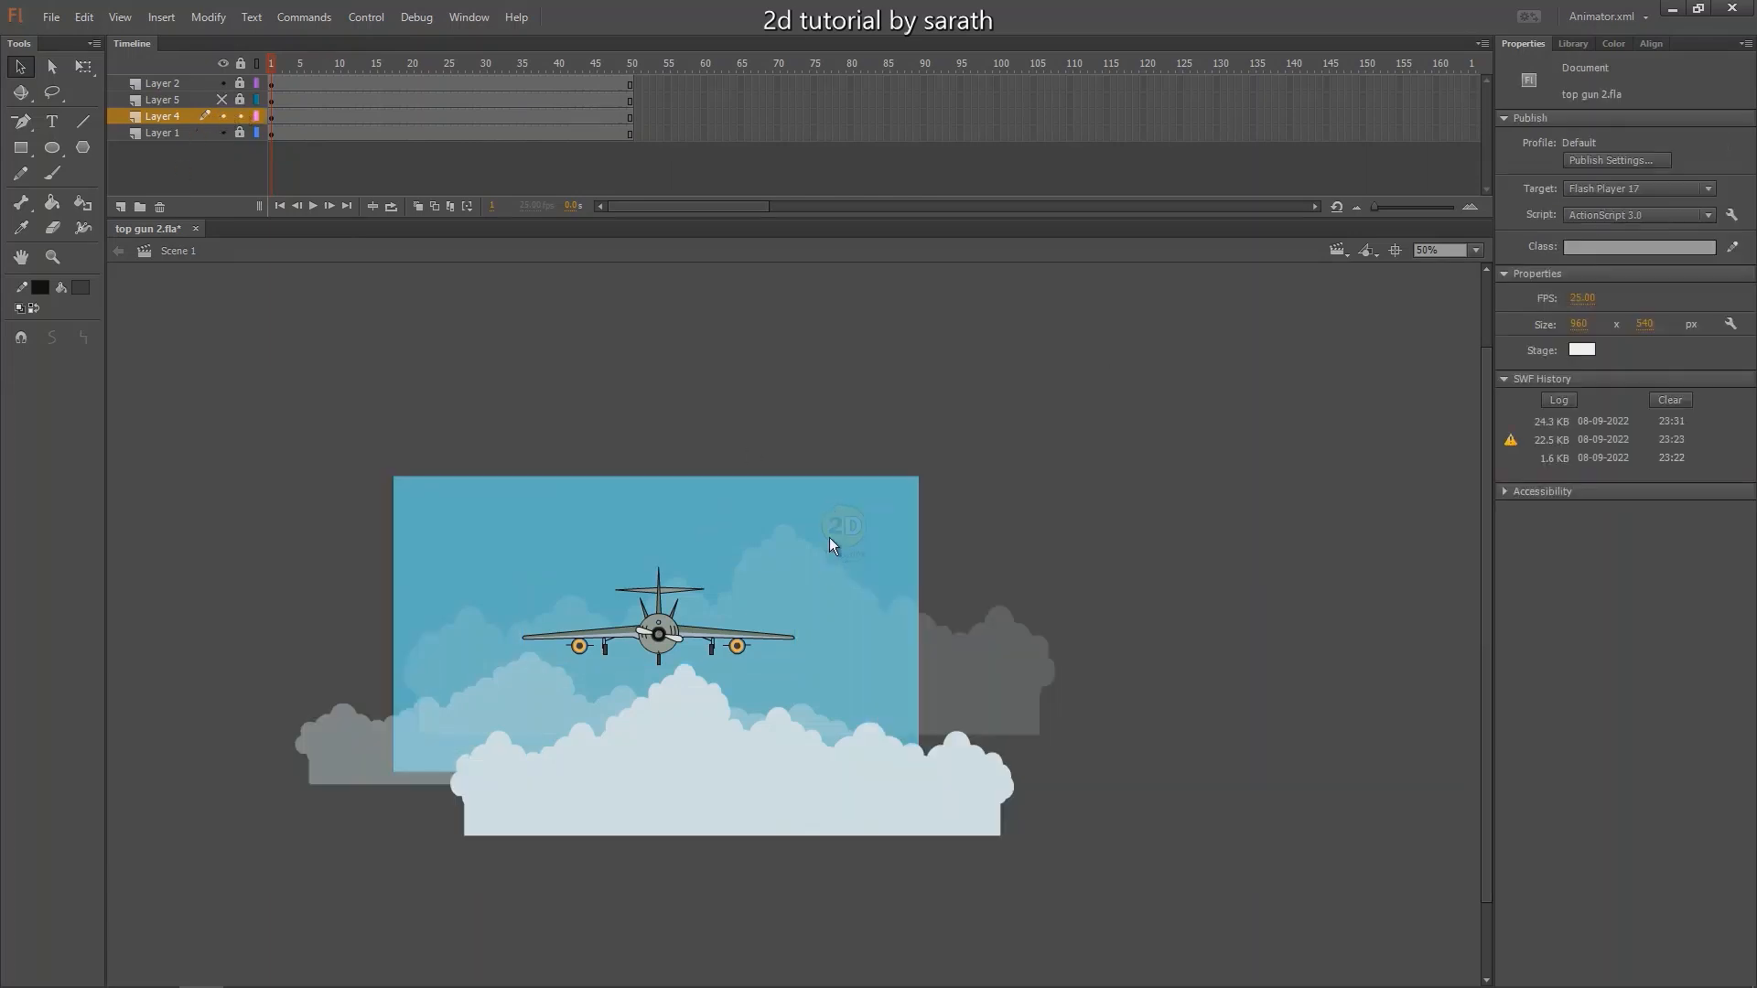
{"action": "left_click", "coordinate": [881, 548]}
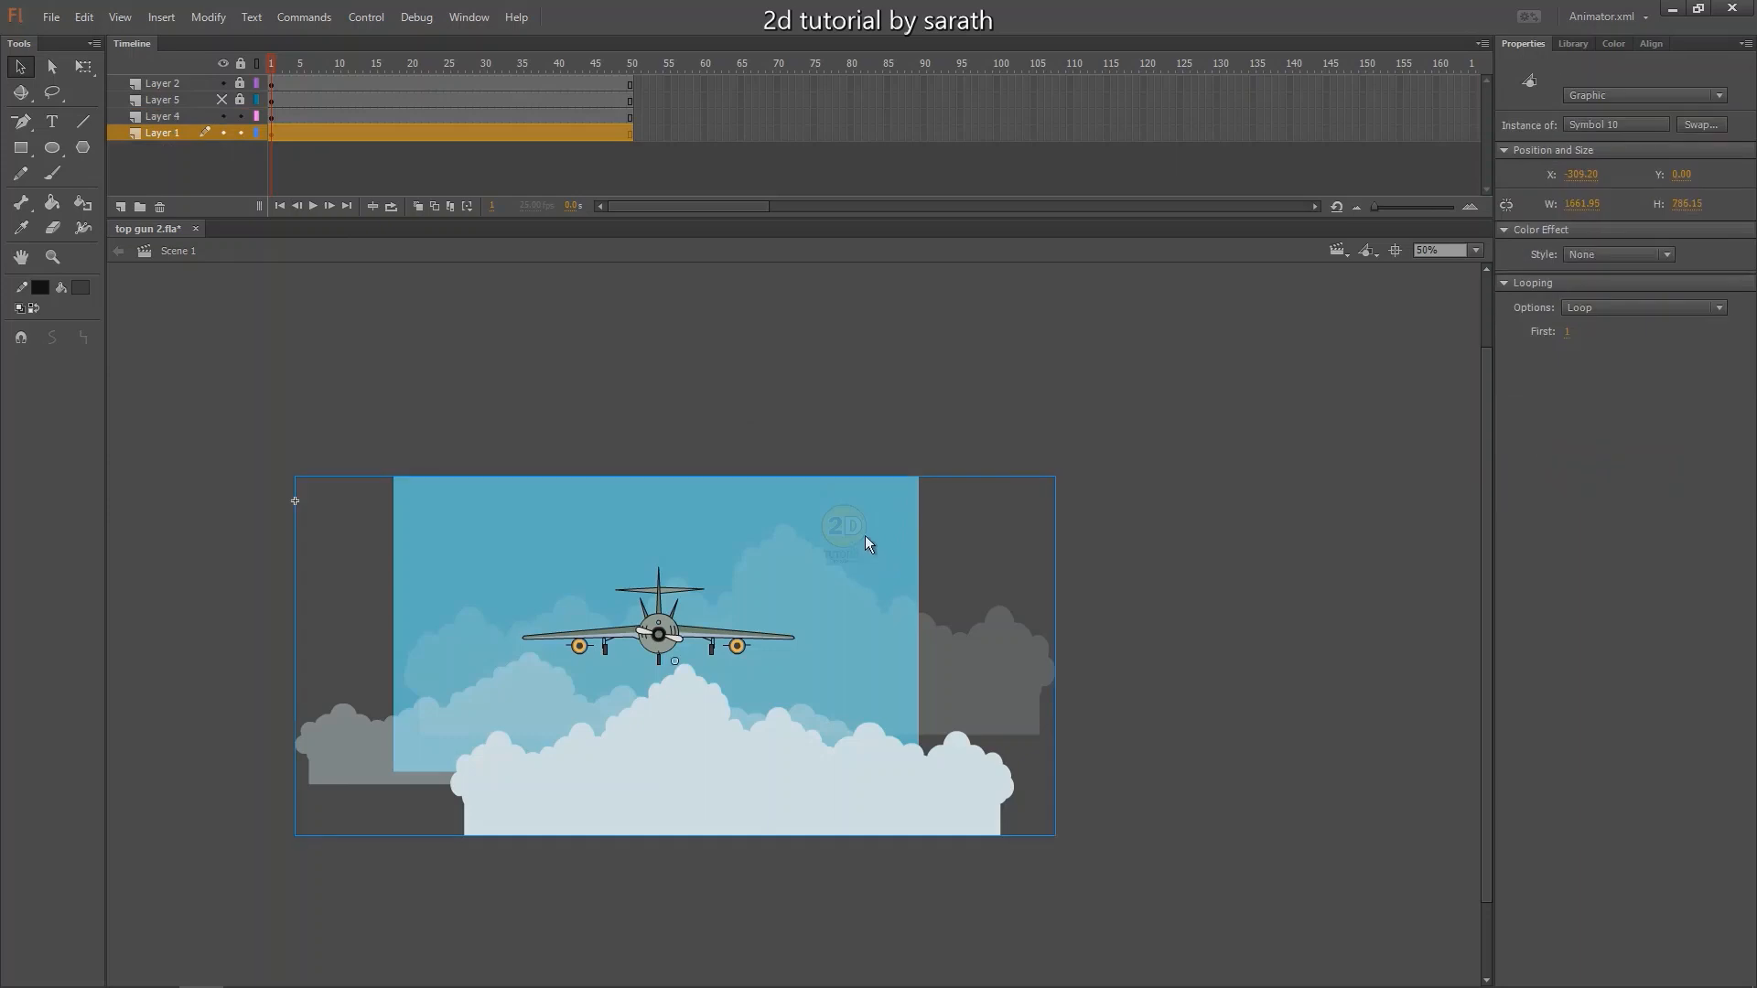
{"action": "left_click_drag", "start_coordinate": [865, 535], "coordinate": [1275, 384]}
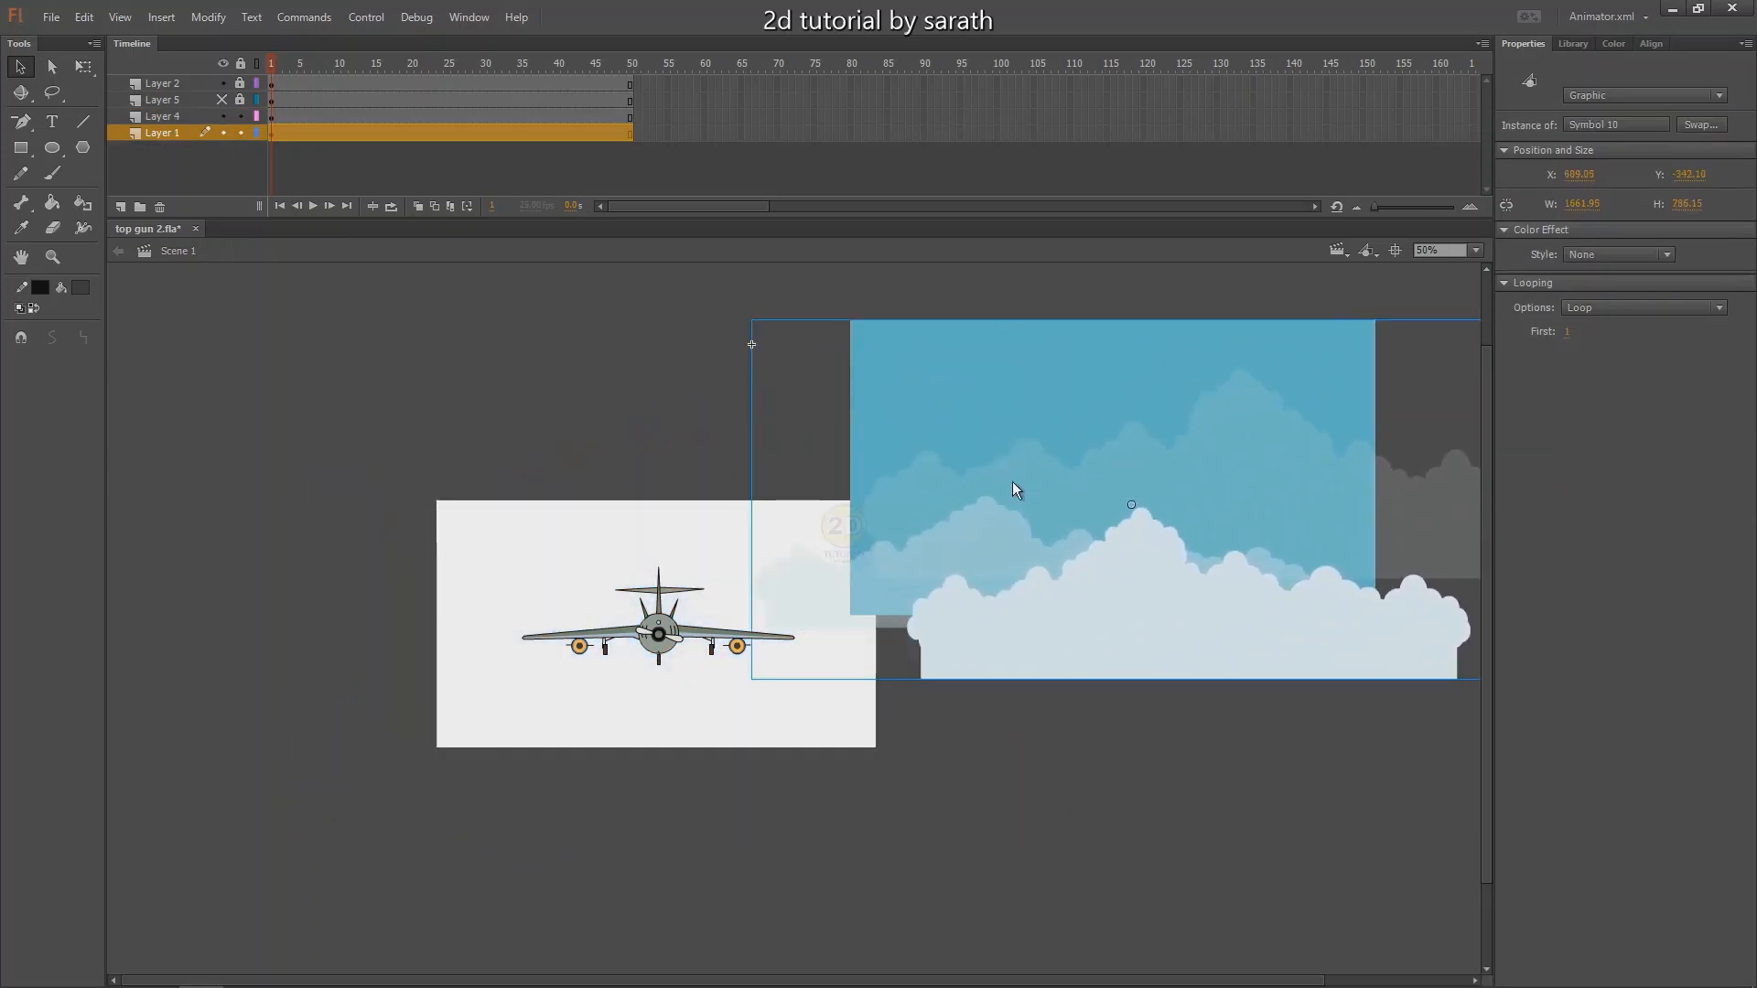
Open the background symbol, try moving its clouds, inspect the nested cloud symbol, and return to Scene 1.
{"action": "double_click", "coordinate": [1000, 545]}
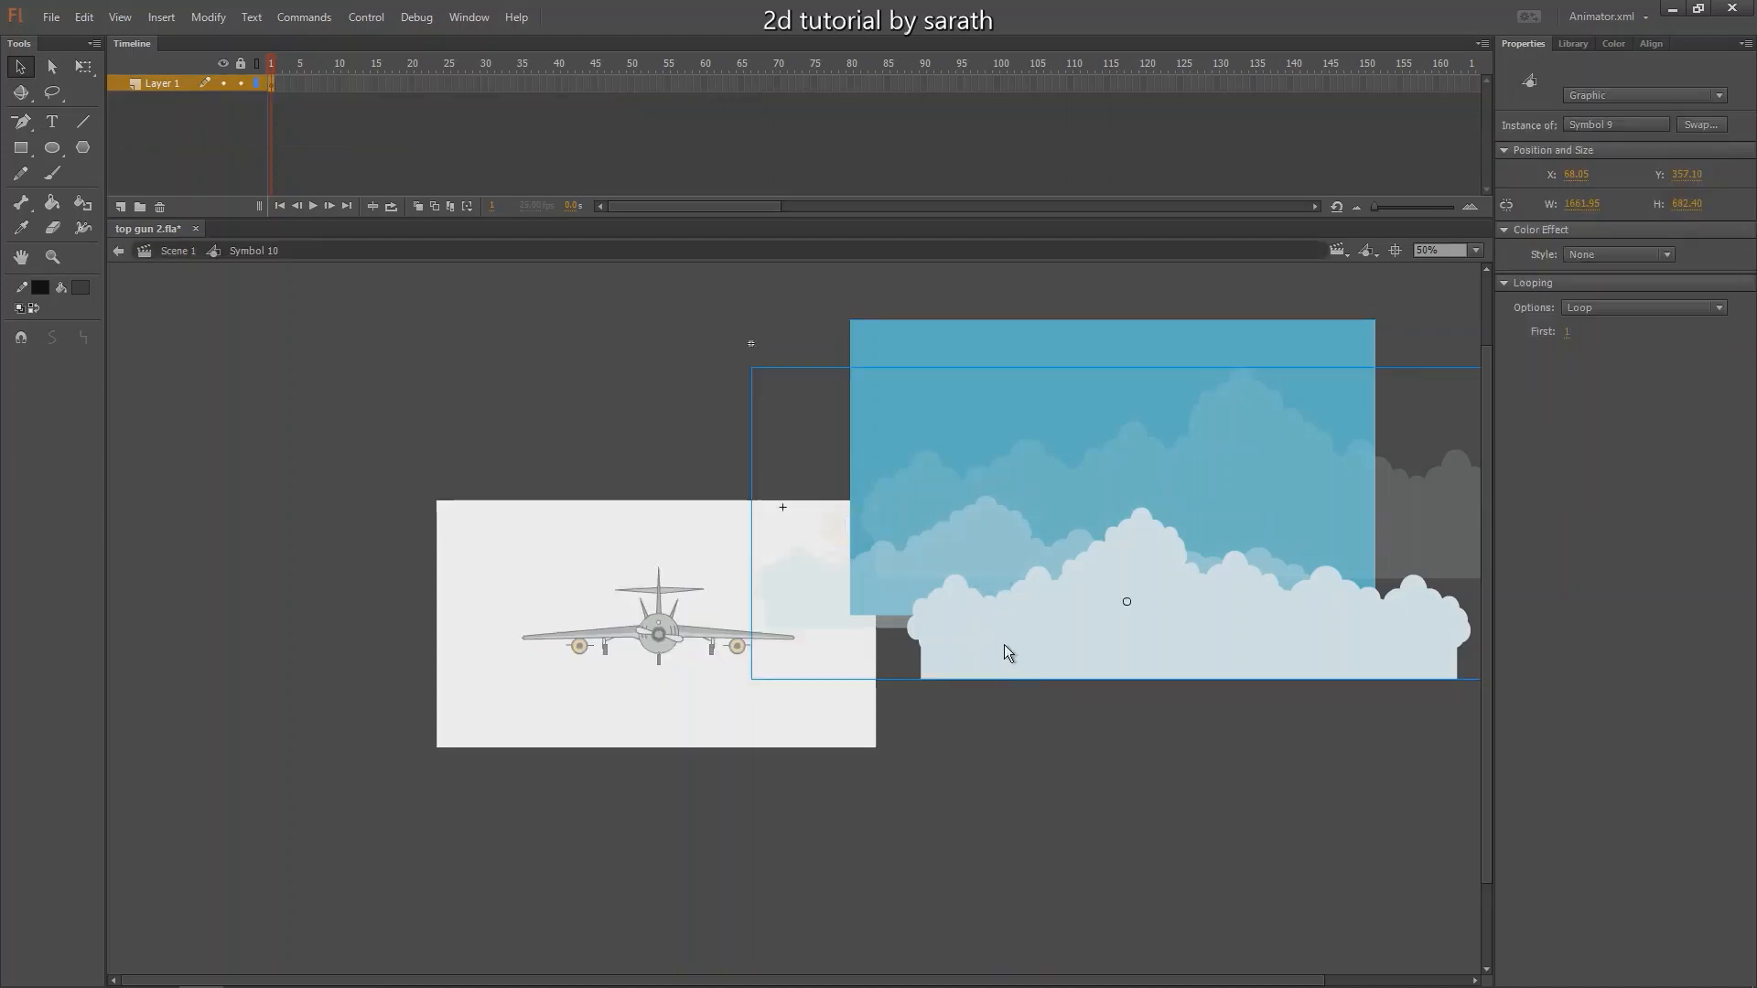
{"action": "left_click_drag", "start_coordinate": [1003, 644], "coordinate": [945, 843]}
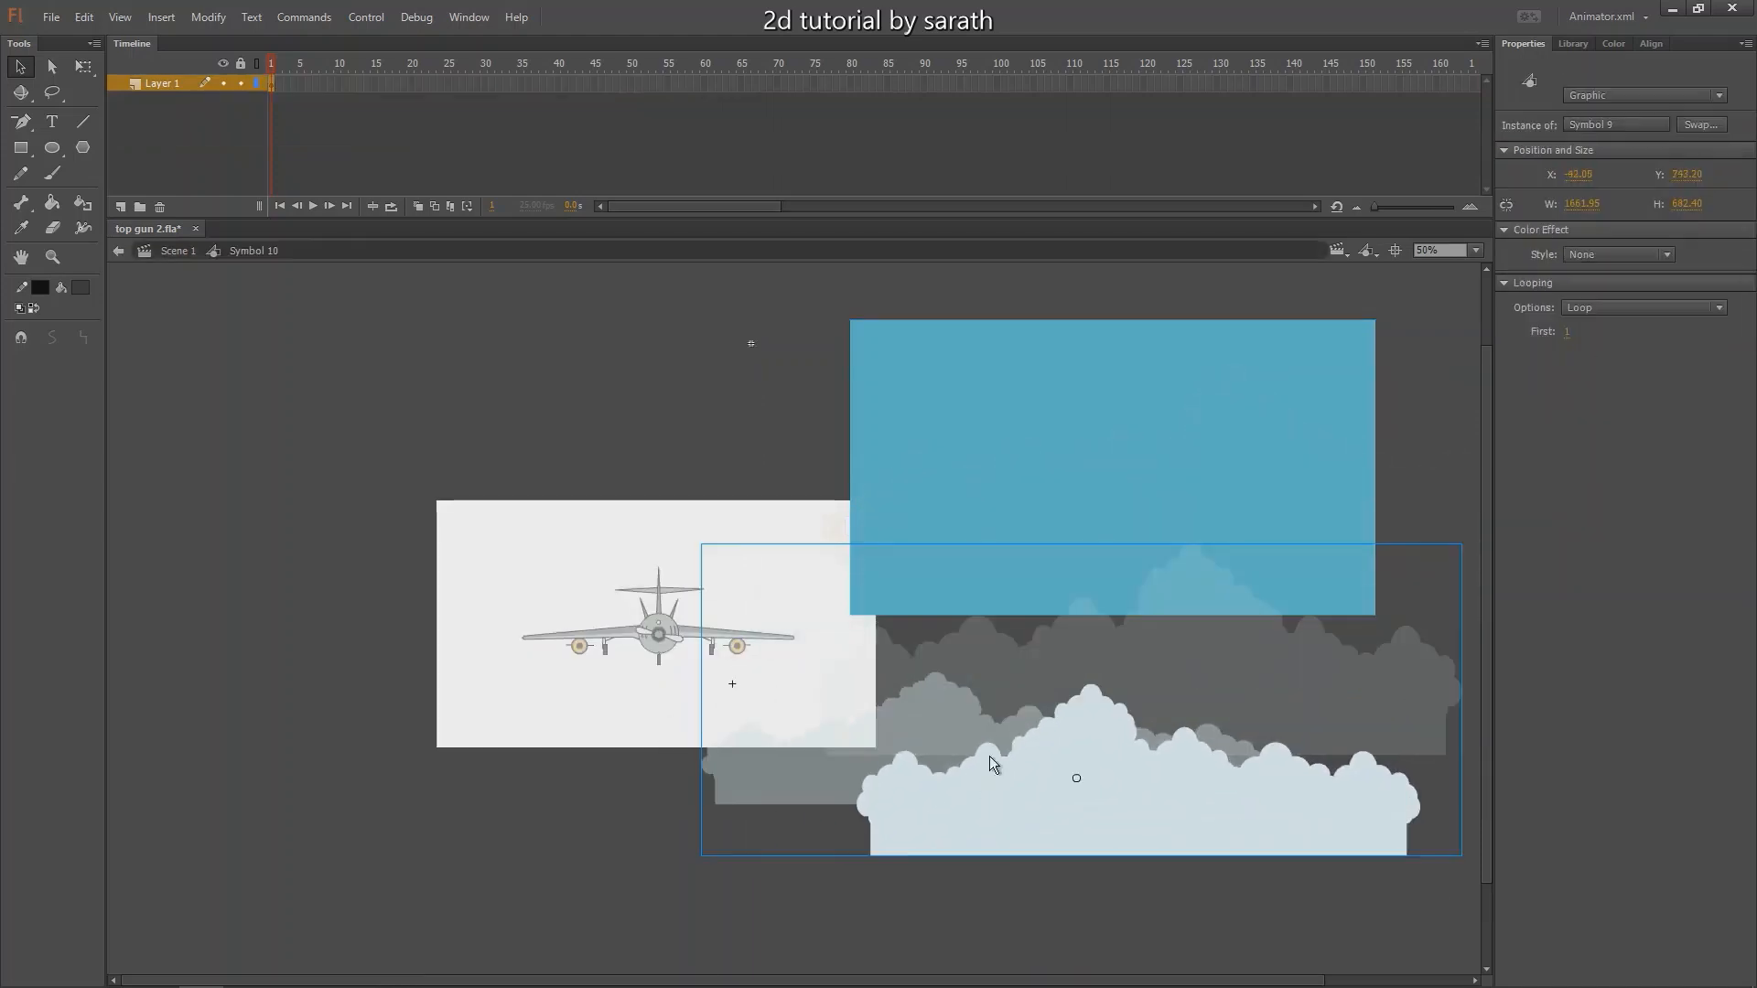
{"action": "key", "text": "ctrl+z"}
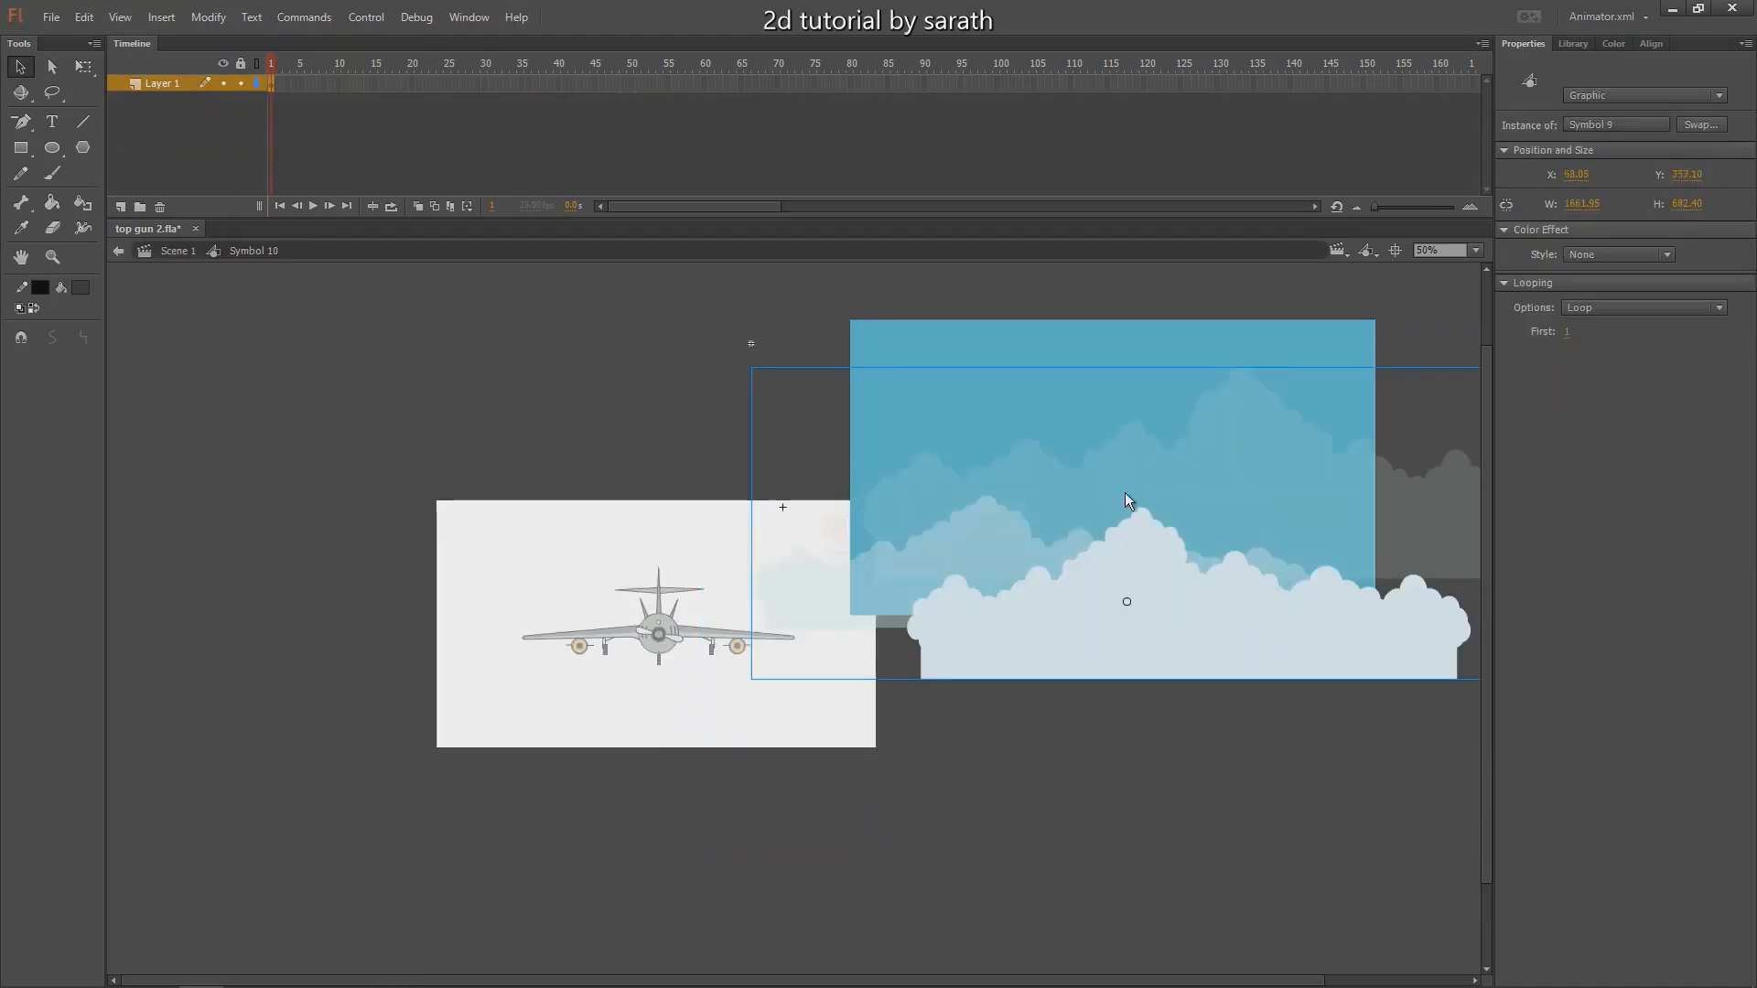
{"action": "double_click", "coordinate": [1219, 465]}
{"action": "left_click", "coordinate": [1203, 491]}
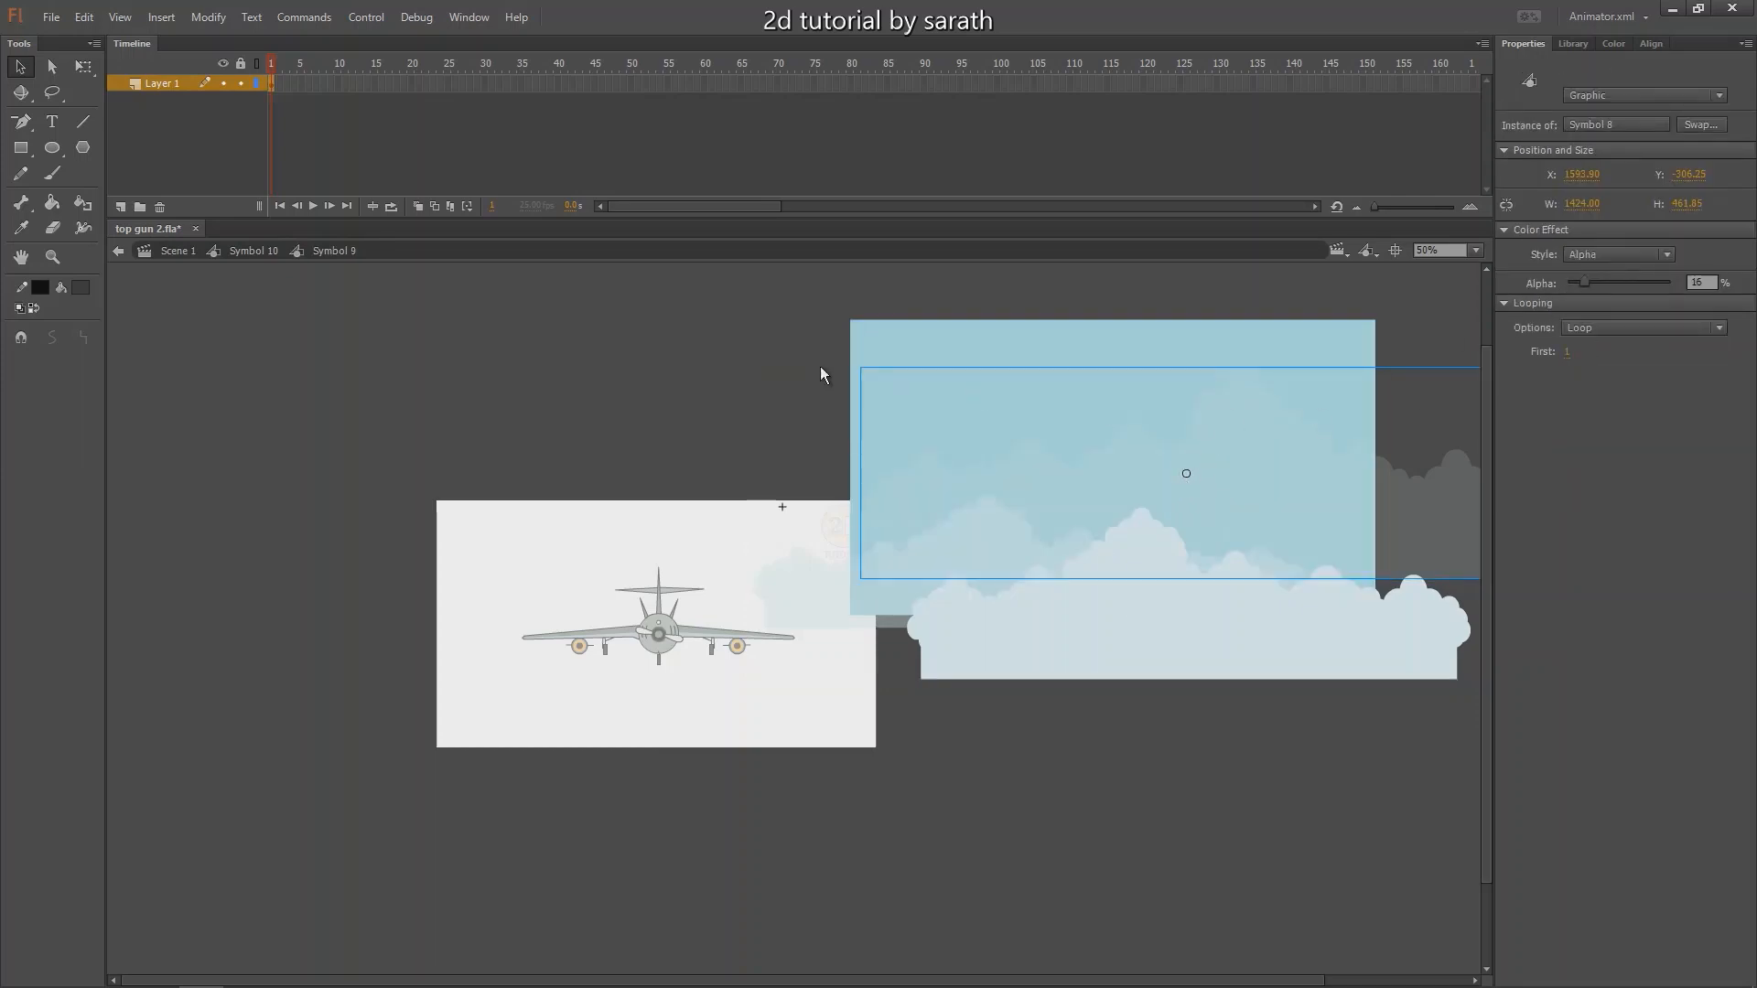
{"action": "double_click", "coordinate": [761, 375]}
{"action": "double_click", "coordinate": [758, 376]}
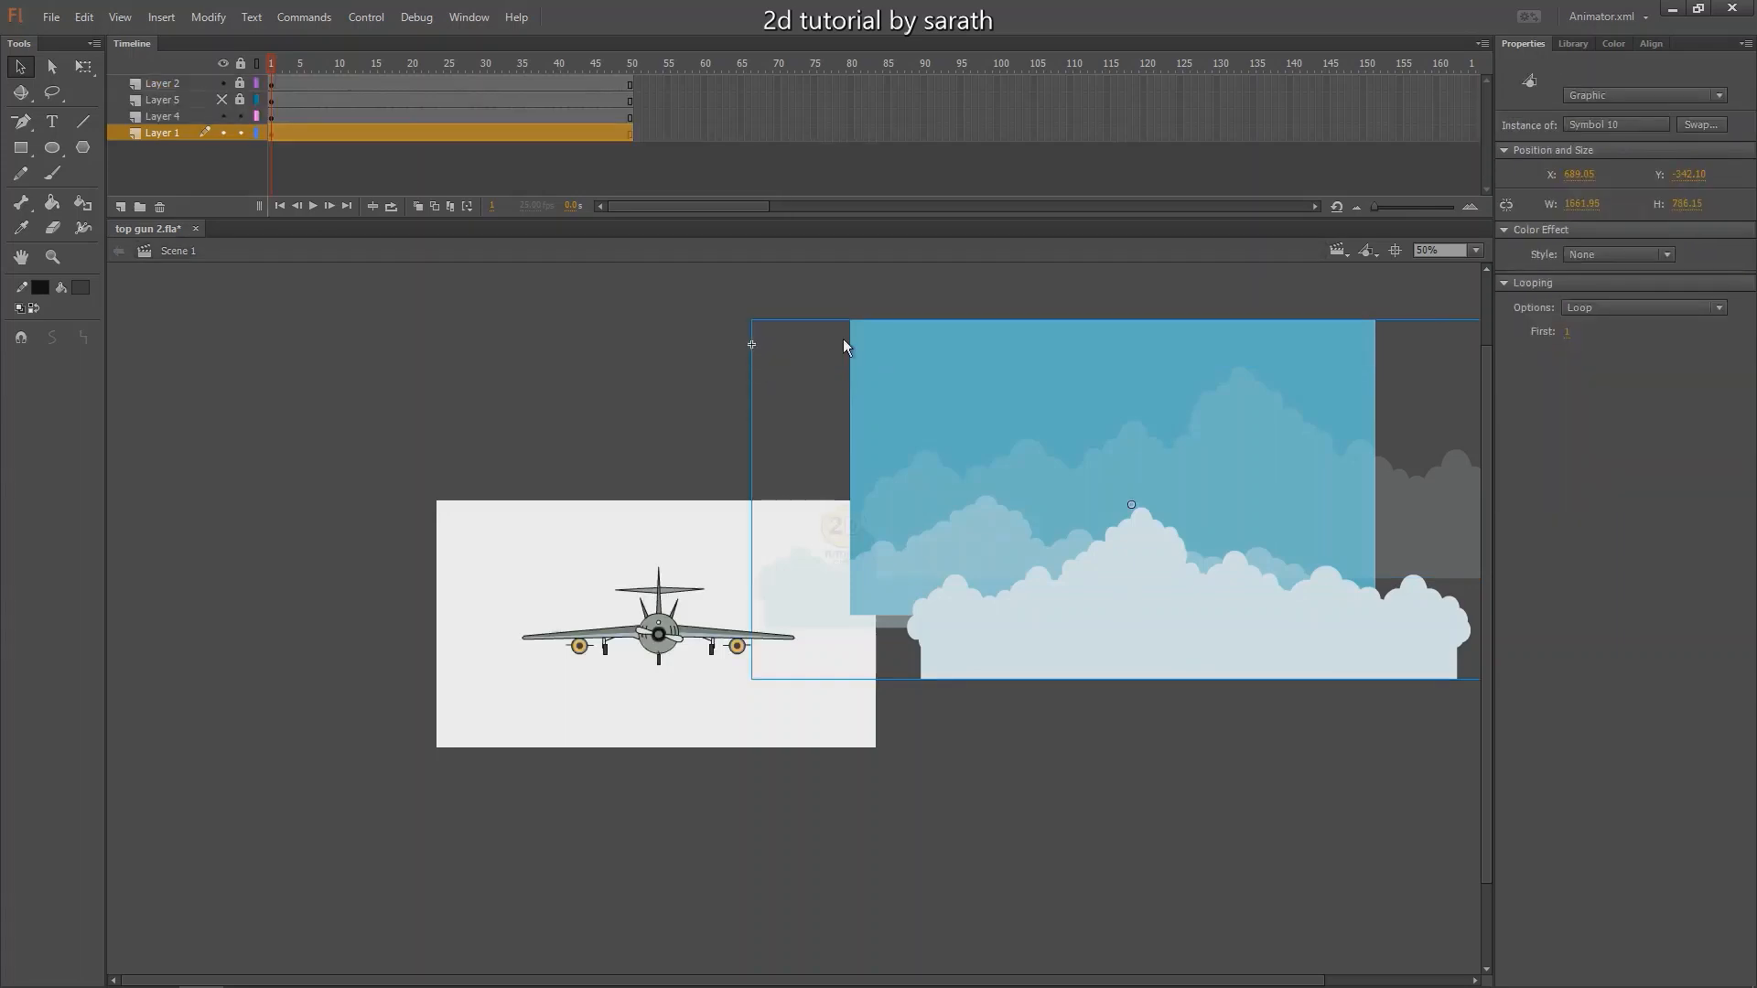
Undo the background move and the layer visibility and lock changes.
{"action": "key", "text": "ctrl+z"}
{"action": "key", "text": "ctrl+z"}
{"action": "key", "text": "ctrl+z"}
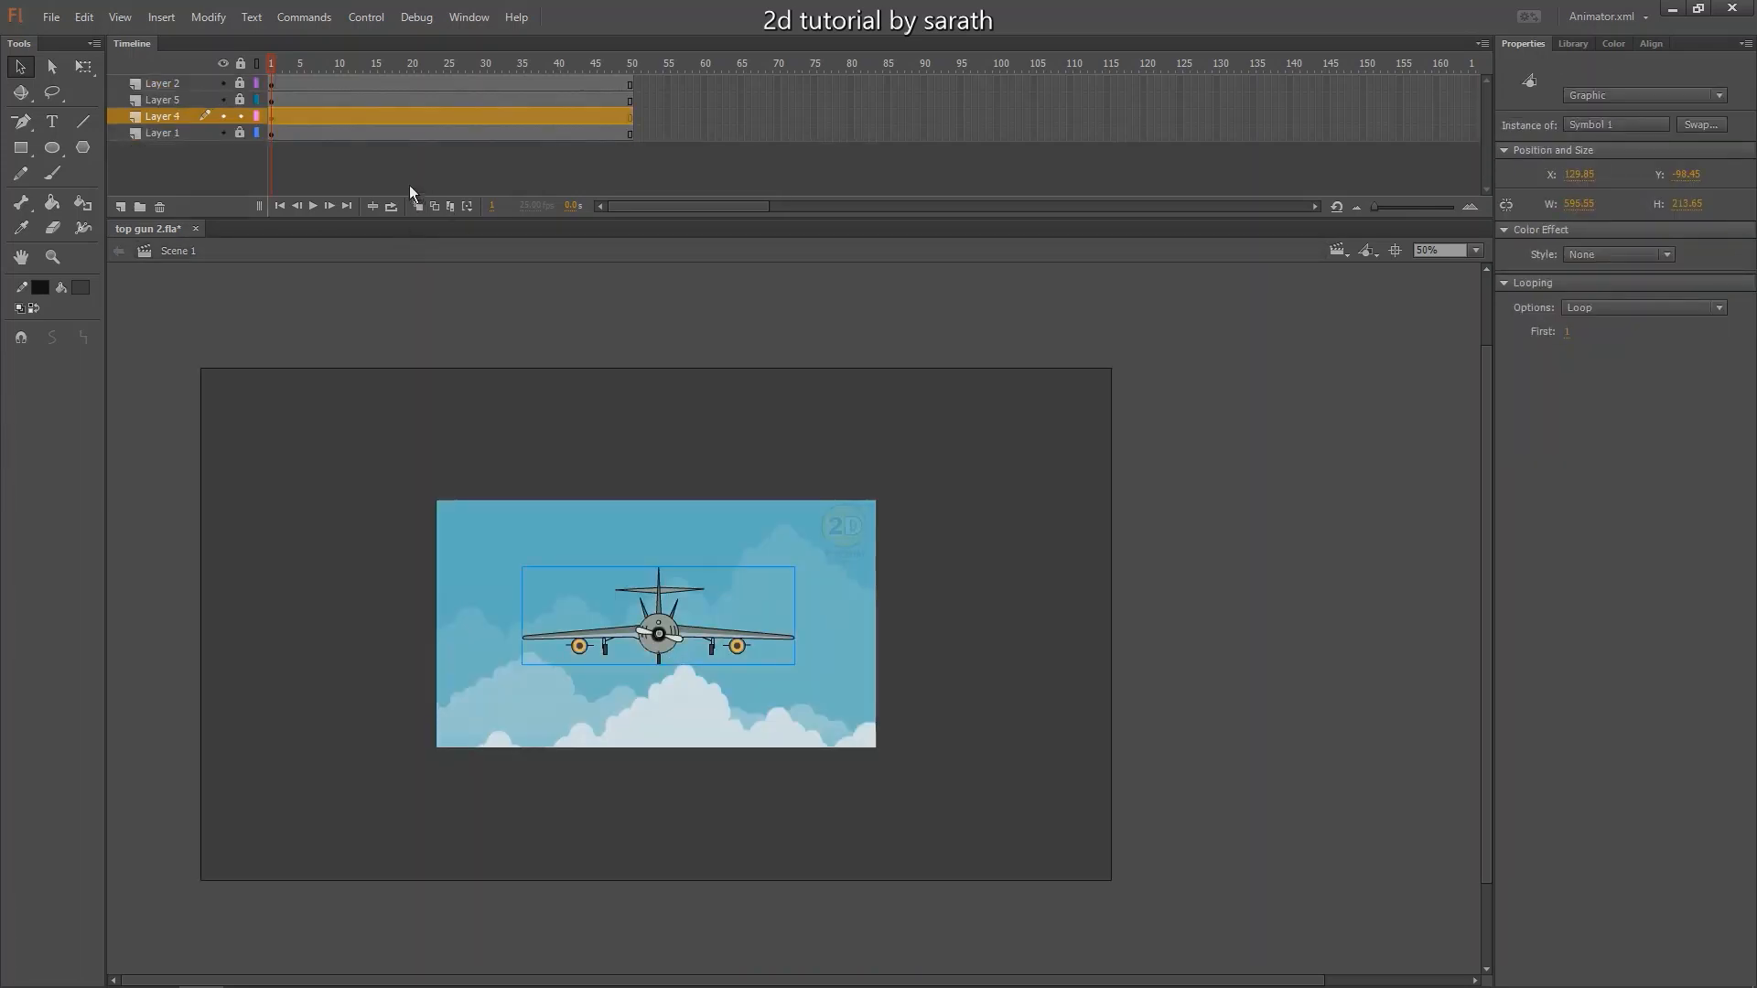
{"action": "key", "text": "ctrl+z"}
Scale the airplane down to about 167 by 60 px around its centre.
{"action": "scroll", "coordinate": [765, 490], "scroll_direction": "down", "scroll_amount": 2}
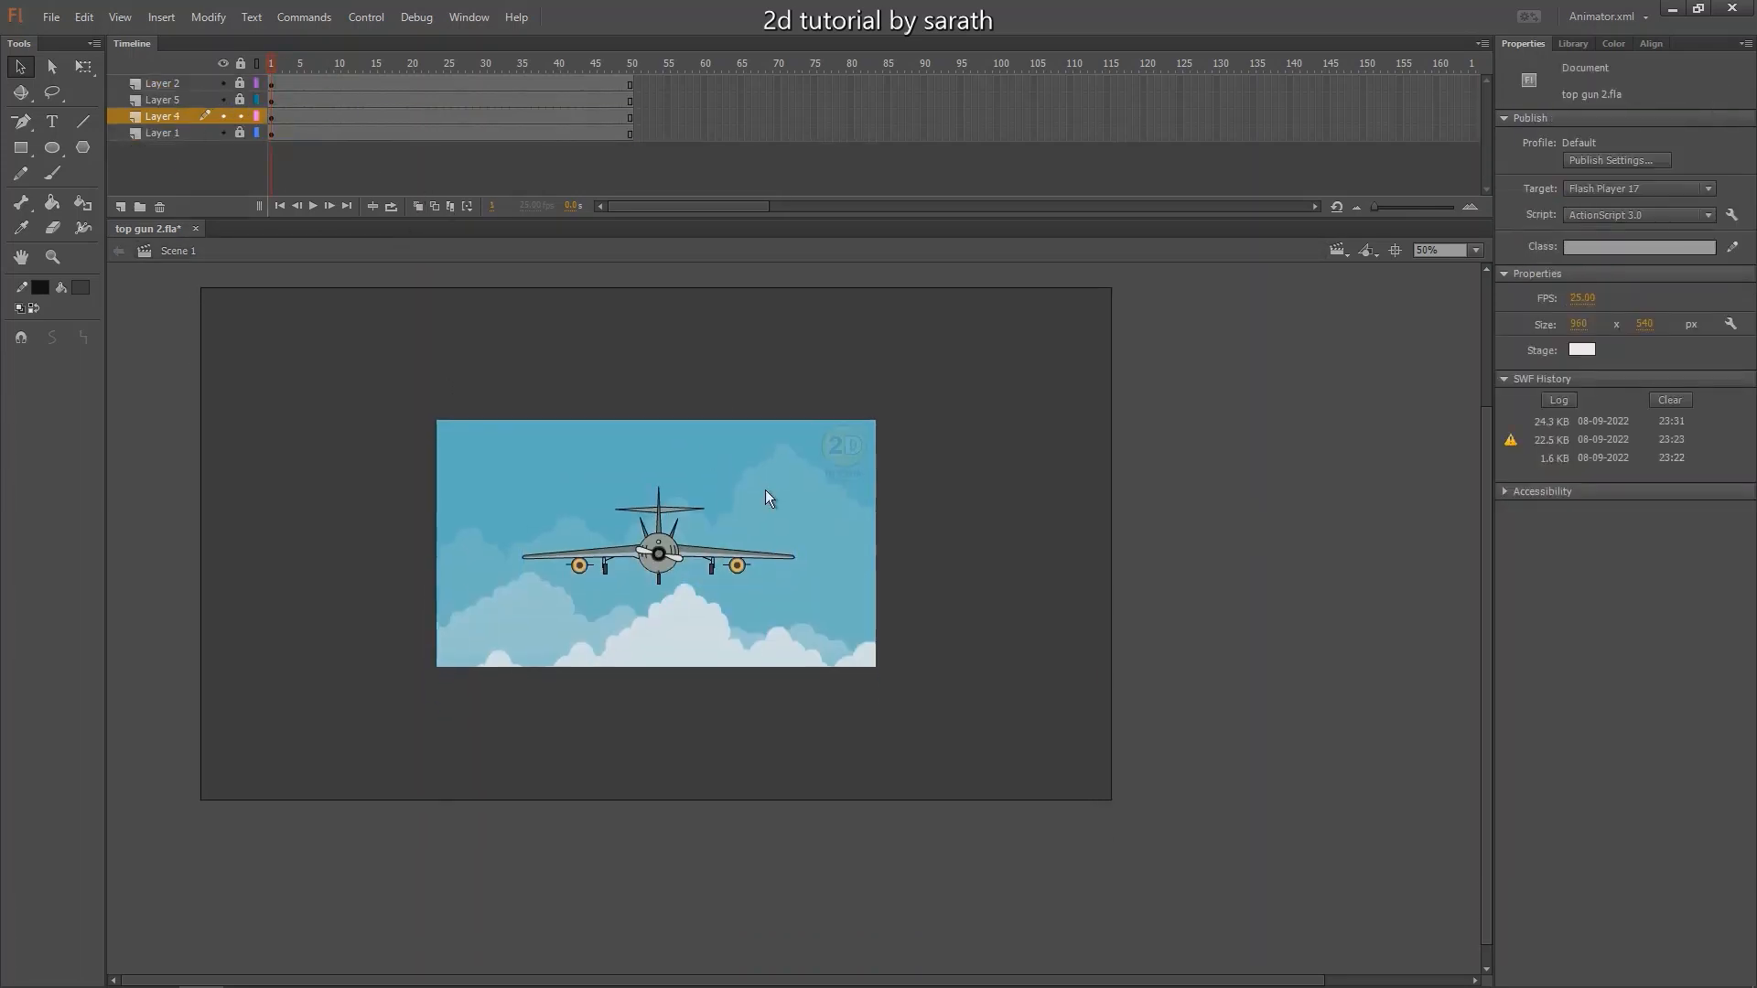
{"action": "left_click_drag", "start_coordinate": [667, 567], "coordinate": [656, 577]}
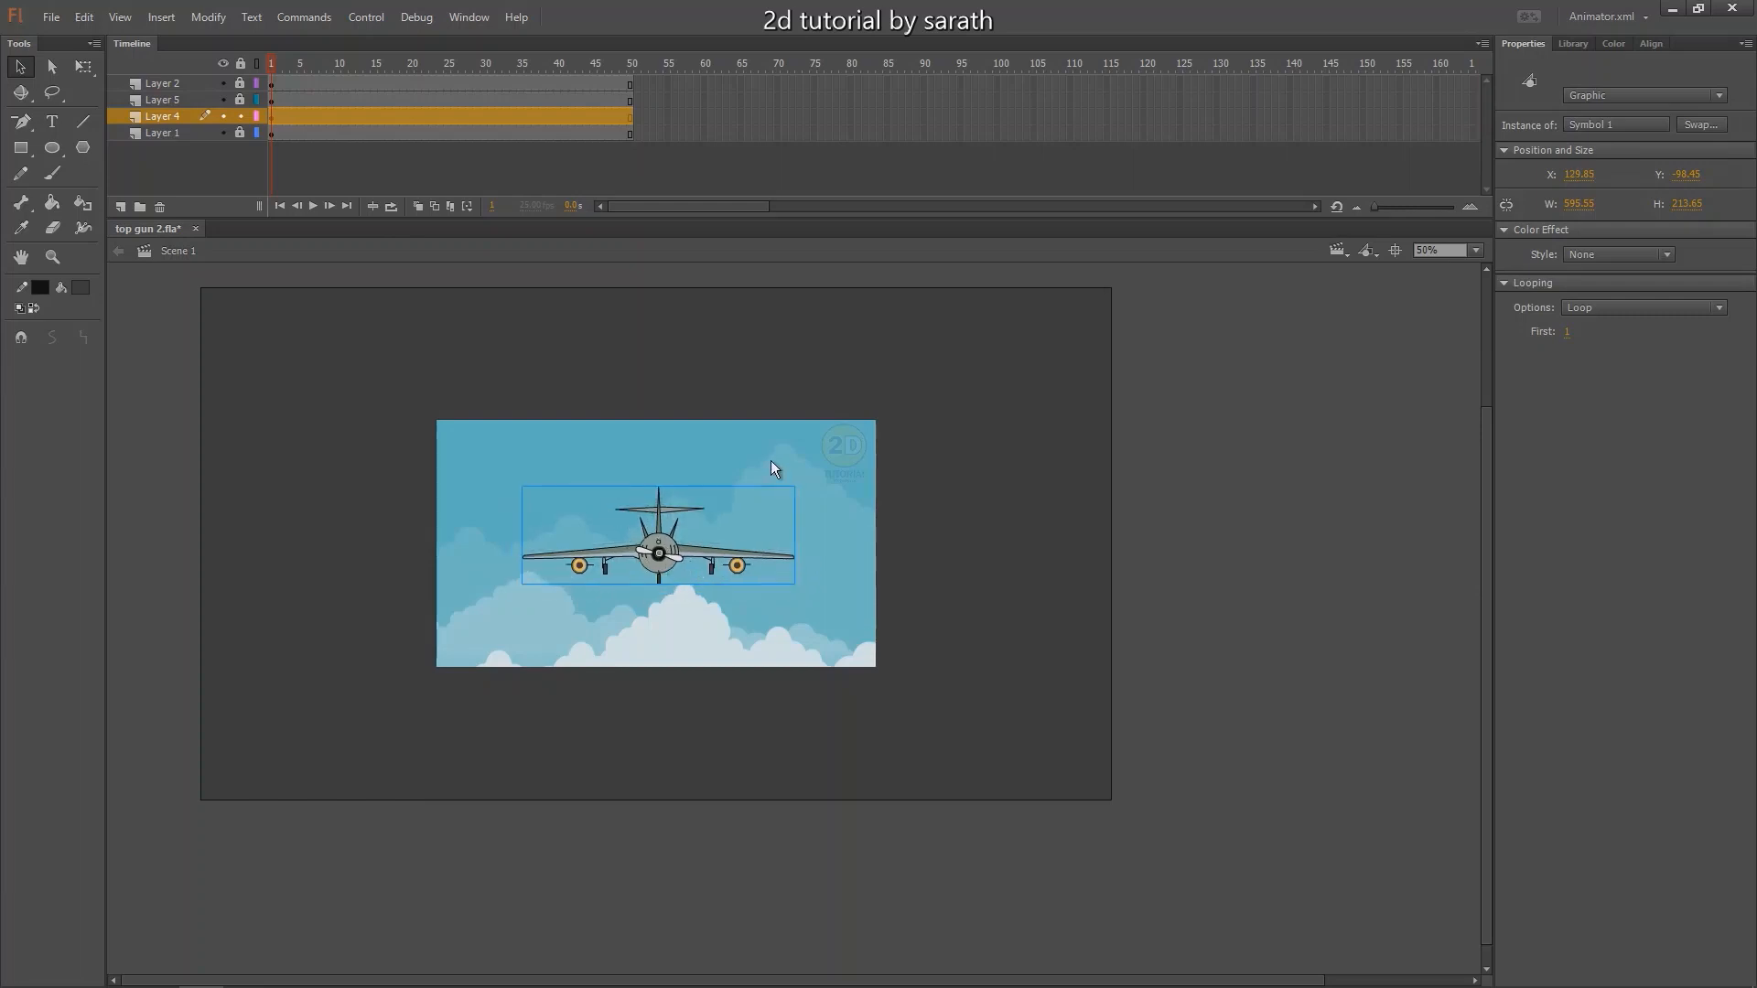
{"action": "key", "text": "ctrl+="}
{"action": "key", "text": "q"}
{"action": "left_click_drag", "start_coordinate": [1074, 529], "coordinate": [973, 623]}
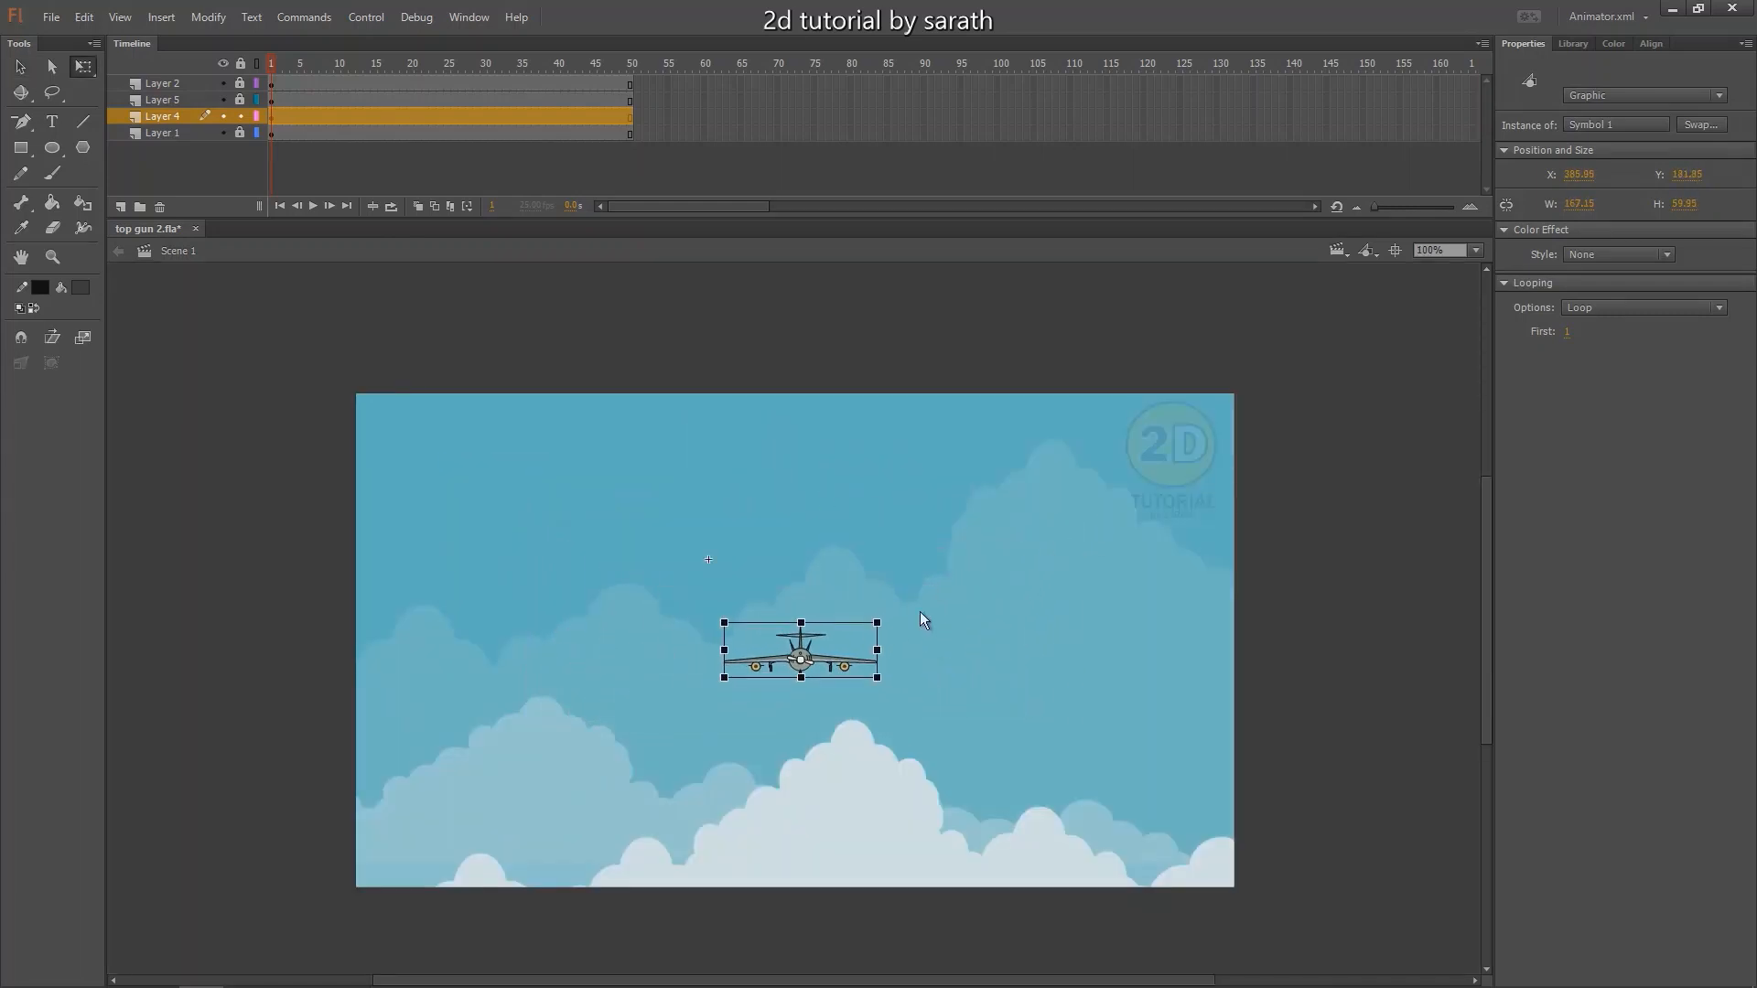
{"action": "key", "text": "v"}
{"action": "key", "text": "ctrl+minus"}
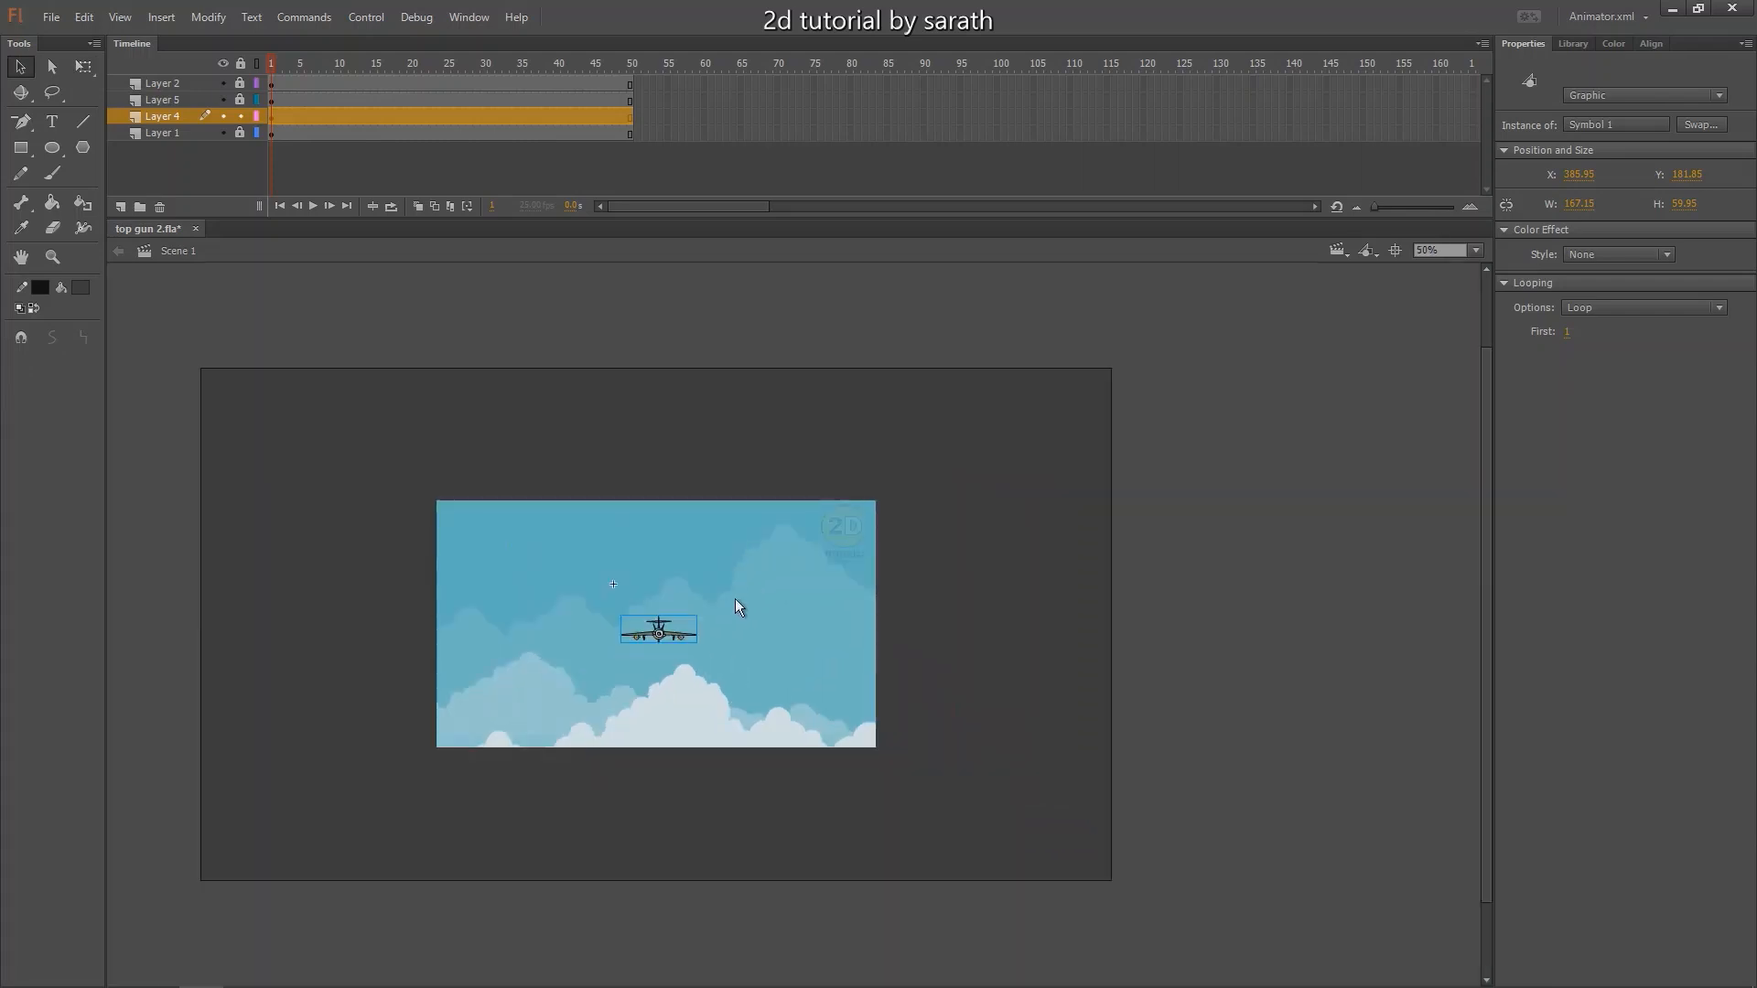
Move the small airplane horizontally off the right side of the stage and show Layer 5 as outlines.
{"action": "key", "text": "shift+Right"}
{"action": "key", "text": "shift+Right"}
{"action": "key", "text": "shift+Right"}
{"action": "key", "text": "shift+Right"}
{"action": "key", "text": "shift+Right"}
{"action": "key", "text": "shift+Right"}
{"action": "key", "text": "shift+Right"}
{"action": "key", "text": "shift+Right"}
{"action": "key", "text": "shift+Right"}
{"action": "key", "text": "shift+Right"}
{"action": "key", "text": "shift+Right"}
{"action": "key", "text": "shift+Right"}
{"action": "key", "text": "shift+Right"}
{"action": "key", "text": "shift+Right"}
{"action": "key", "text": "shift+Right"}
{"action": "key", "text": "shift+Right"}
{"action": "key", "text": "shift+Right"}
{"action": "key", "text": "shift+Right"}
{"action": "key", "text": "shift+Right"}
{"action": "key", "text": "shift+Right"}
{"action": "key", "text": "shift+Right"}
{"action": "key", "text": "shift+Right"}
{"action": "key", "text": "shift+Right"}
{"action": "key", "text": "shift+Right"}
{"action": "key", "text": "shift+Right"}
{"action": "key", "text": "shift+Right"}
{"action": "key", "text": "shift+Right"}
{"action": "key", "text": "shift+Right"}
{"action": "double_click", "coordinate": [257, 101]}
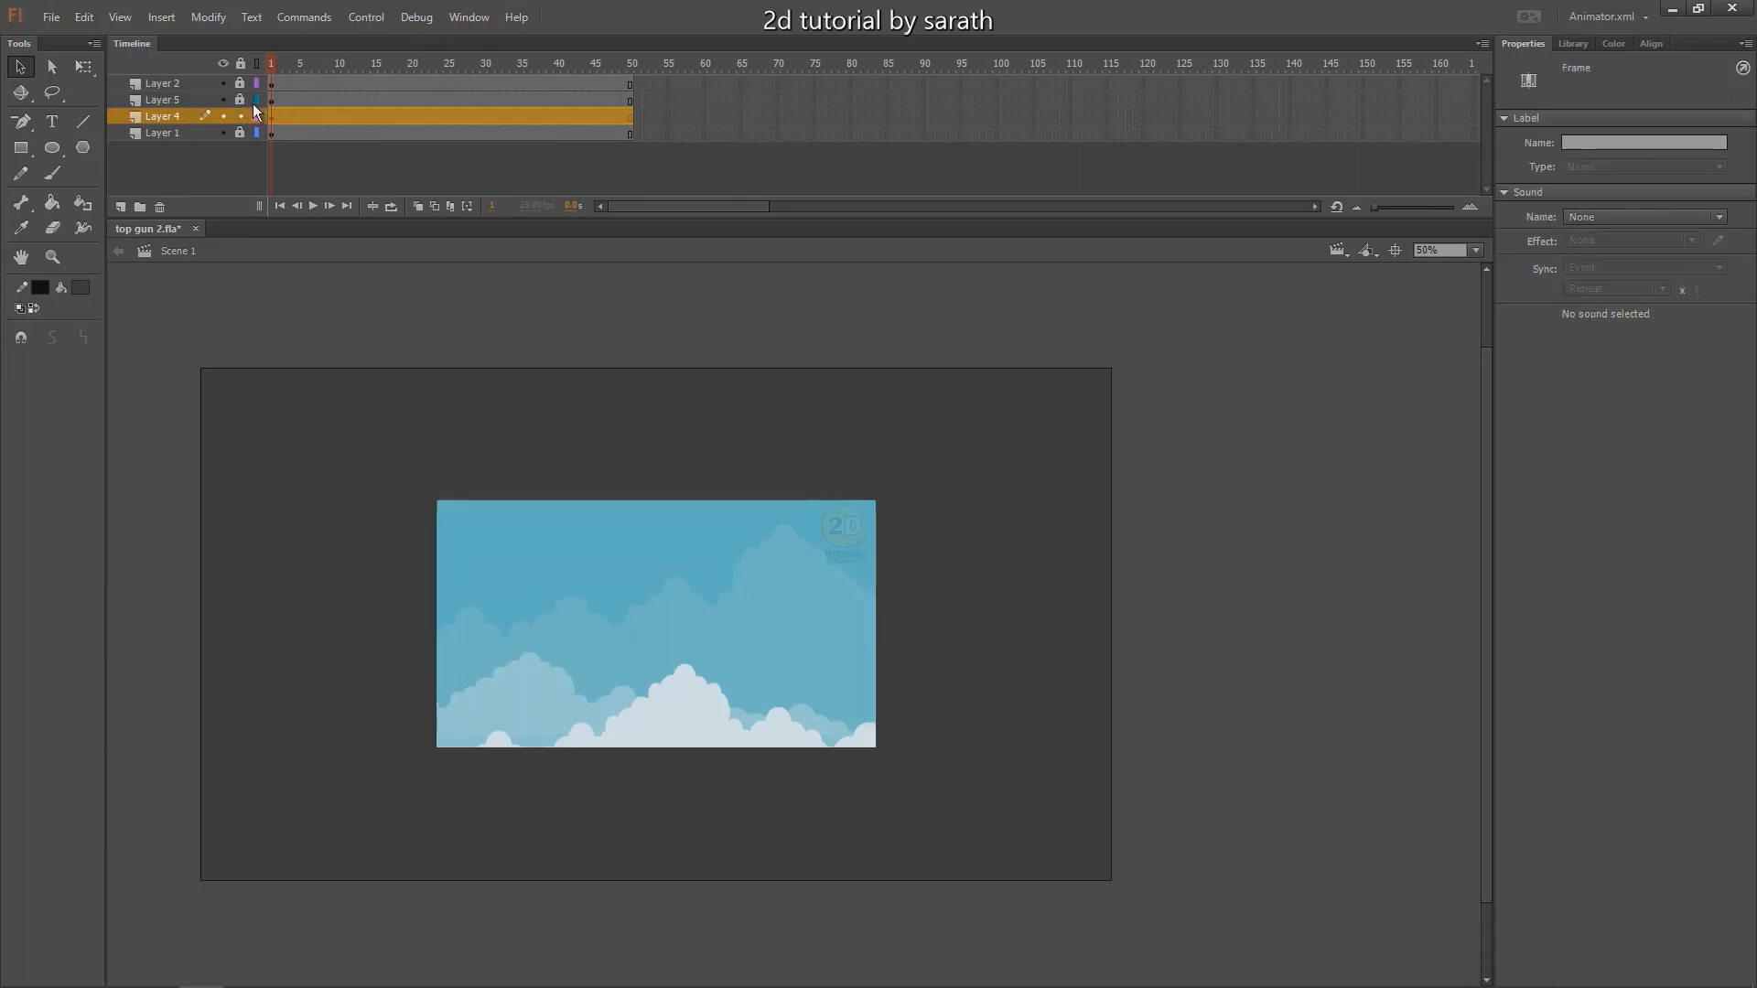
Shift the airplane further right so it starts well outside the sky background.
{"action": "left_click", "coordinate": [977, 409]}
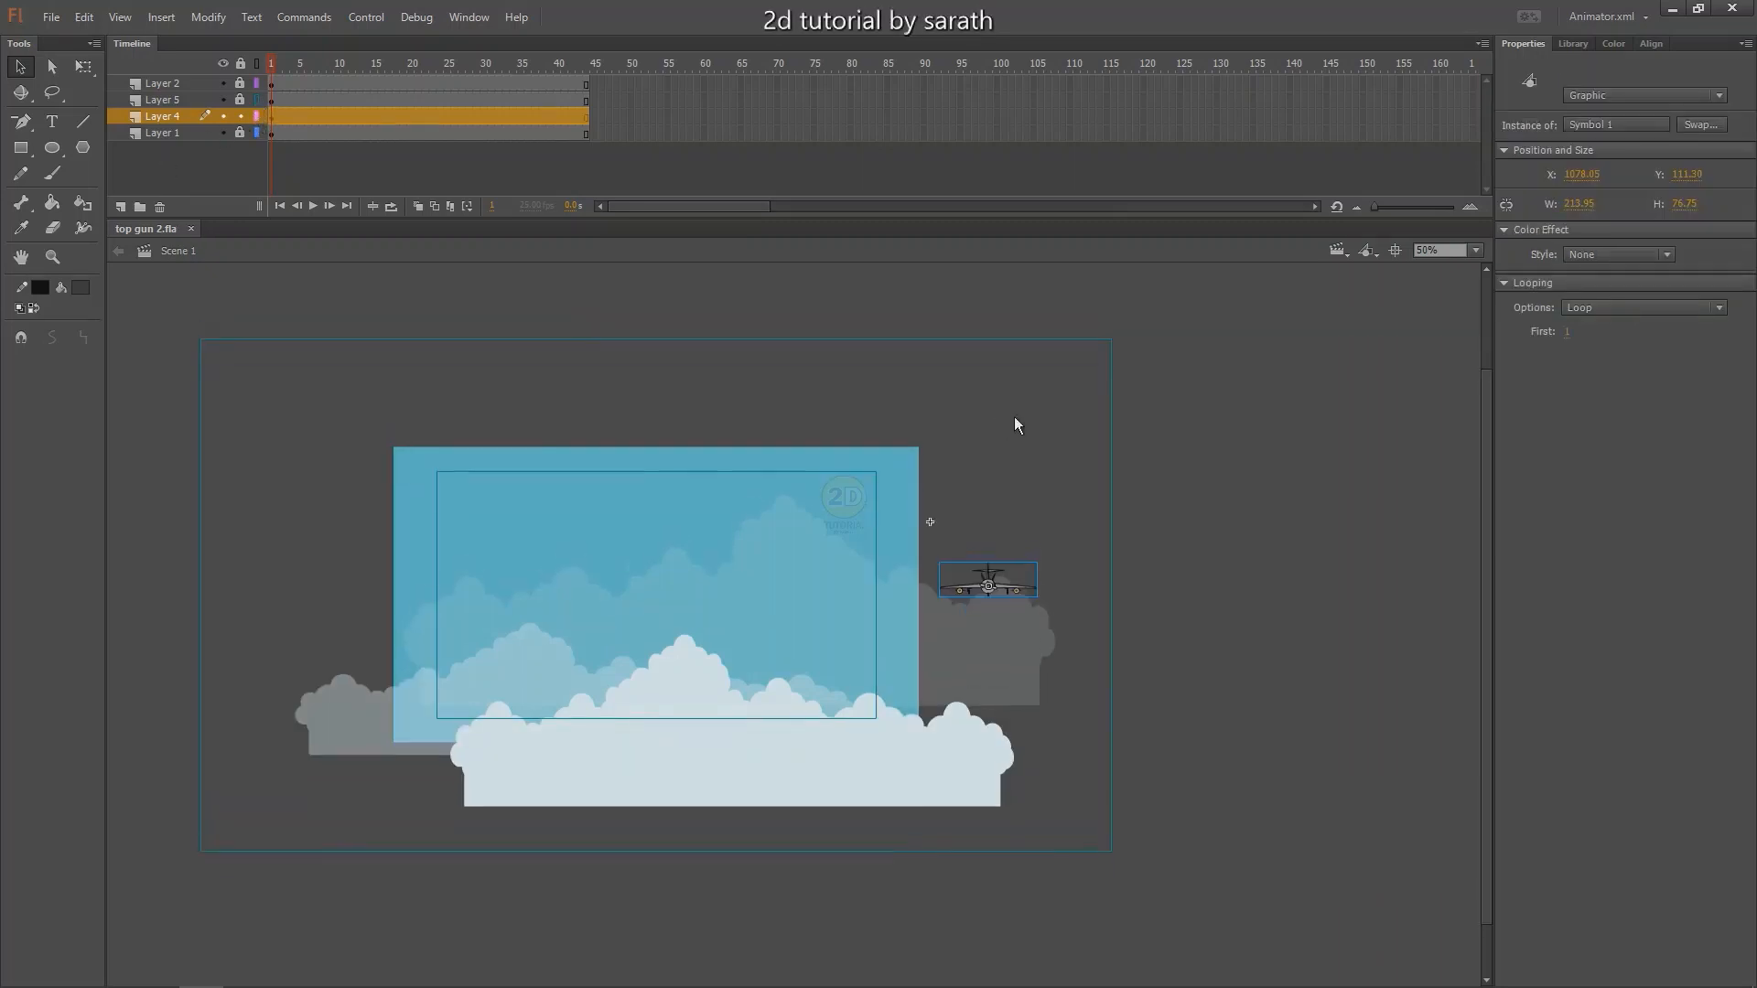
{"action": "left_click", "coordinate": [1072, 564]}
{"action": "left_click", "coordinate": [983, 551]}
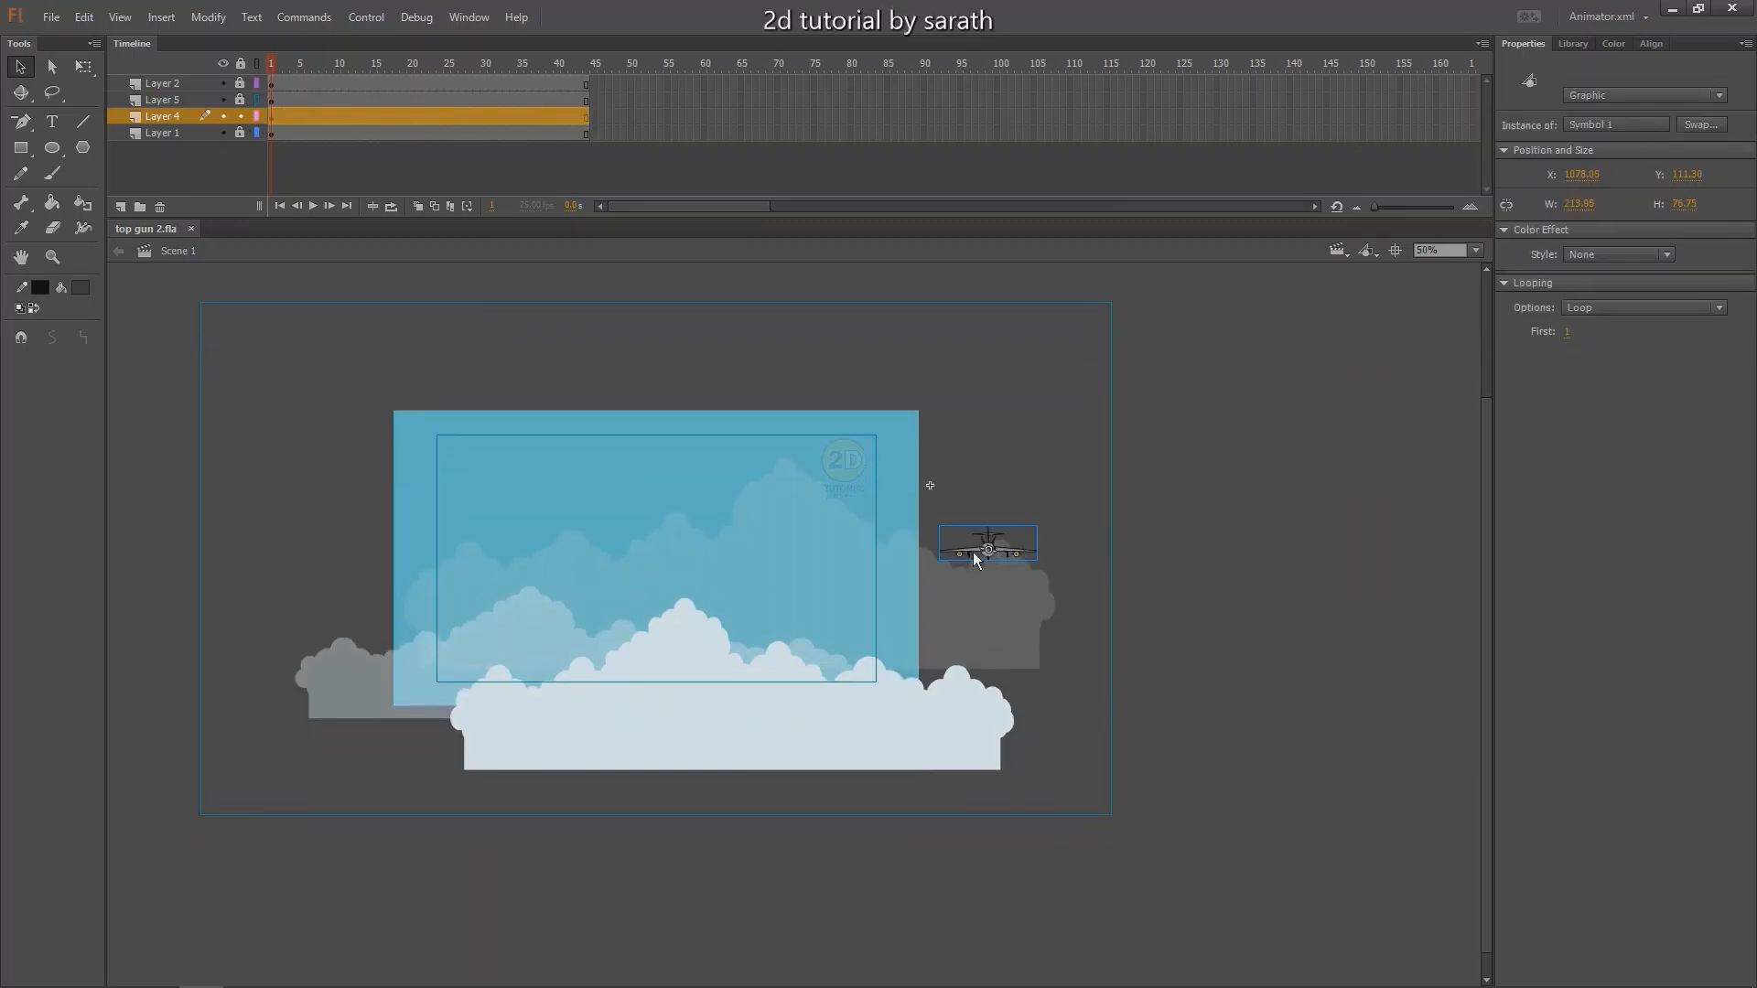
{"action": "left_click_drag", "start_coordinate": [985, 546], "coordinate": [994, 523]}
{"action": "key", "text": "shift+Right"}
{"action": "key", "text": "shift+Right"}
{"action": "key", "text": "shift+Right"}
{"action": "key", "text": "shift+Right"}
{"action": "key", "text": "shift+Right"}
{"action": "key", "text": "shift+Right"}
Insert a keyframe at frame 20 of Layer 4 and move the airplane left to X about 458, near the stage's centre.
{"action": "left_click", "coordinate": [411, 117]}
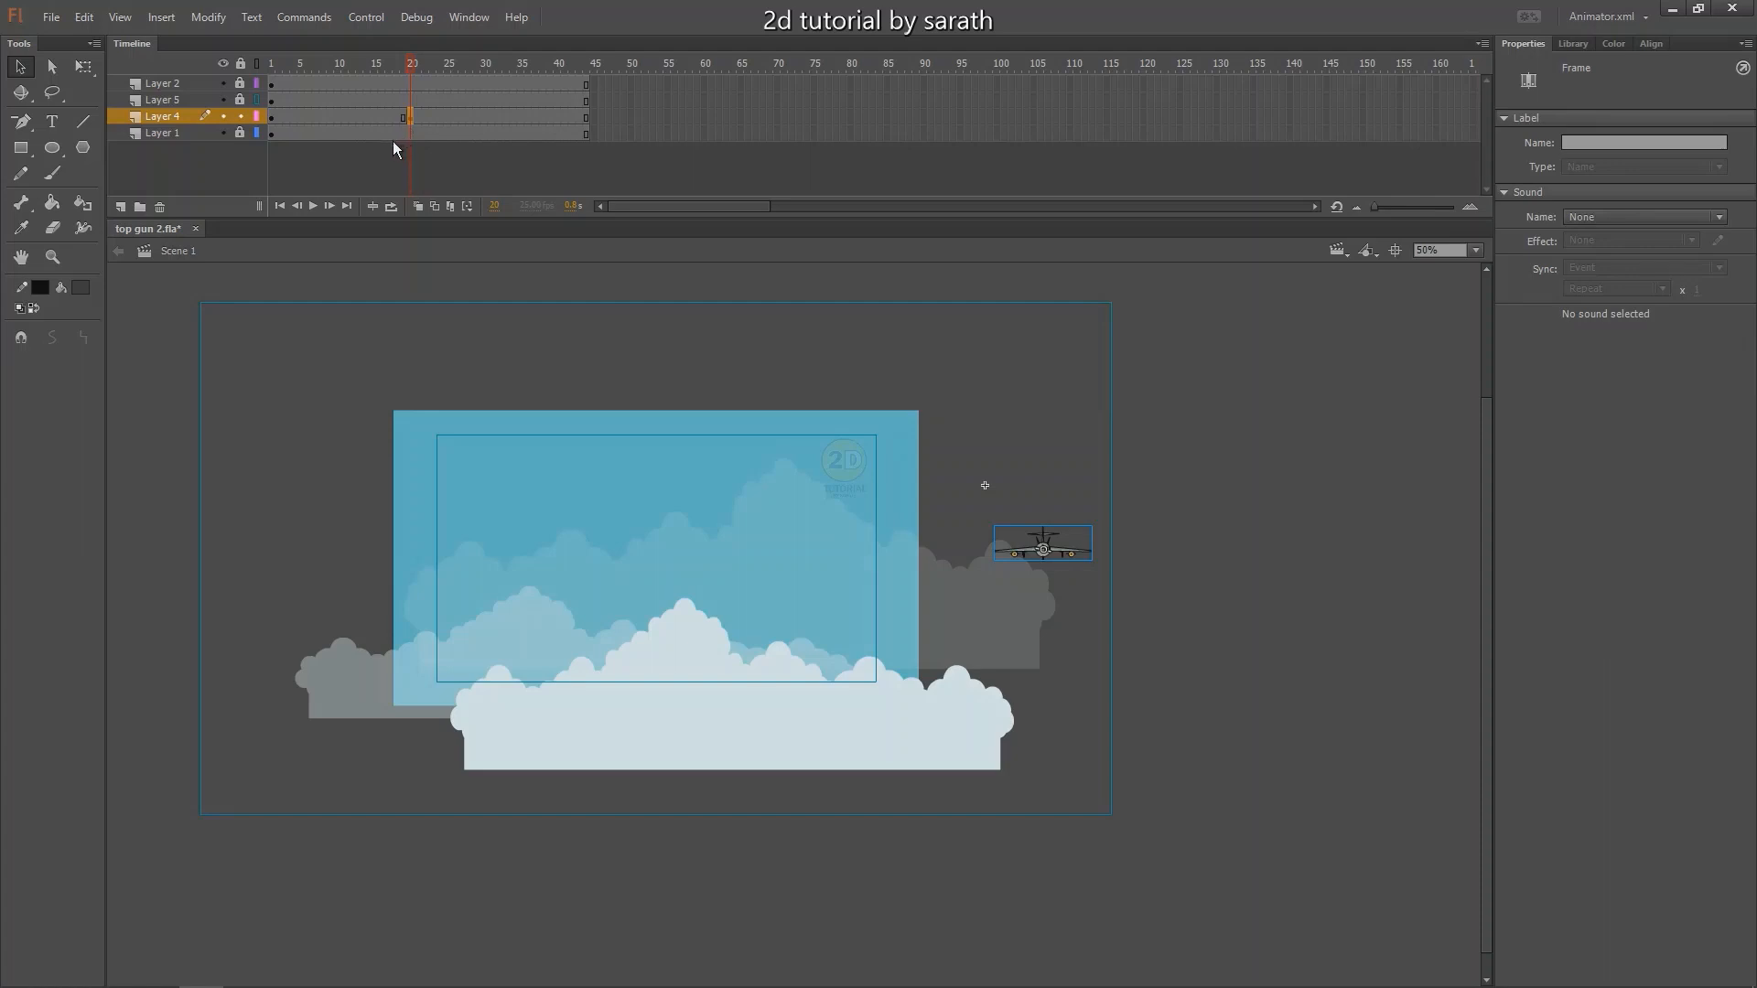
{"action": "key", "text": "shift+Left"}
{"action": "key", "text": "shift+Left"}
{"action": "key", "text": "shift+Left"}
{"action": "key", "text": "shift+Left"}
{"action": "key", "text": "shift+Left"}
{"action": "key", "text": "shift+Left"}
{"action": "key", "text": "shift+Left"}
{"action": "key", "text": "shift+Left"}
{"action": "key", "text": "shift+Left"}
{"action": "key", "text": "shift+Left"}
{"action": "key", "text": "shift+Left"}
{"action": "key", "text": "shift+Left"}
{"action": "key", "text": "shift+Left"}
{"action": "key", "text": "shift+Left"}
{"action": "key", "text": "shift+Left"}
{"action": "key", "text": "shift+Left"}
{"action": "key", "text": "shift+Left"}
{"action": "key", "text": "shift+Left"}
{"action": "key", "text": "shift+Left"}
{"action": "key", "text": "shift+Left"}
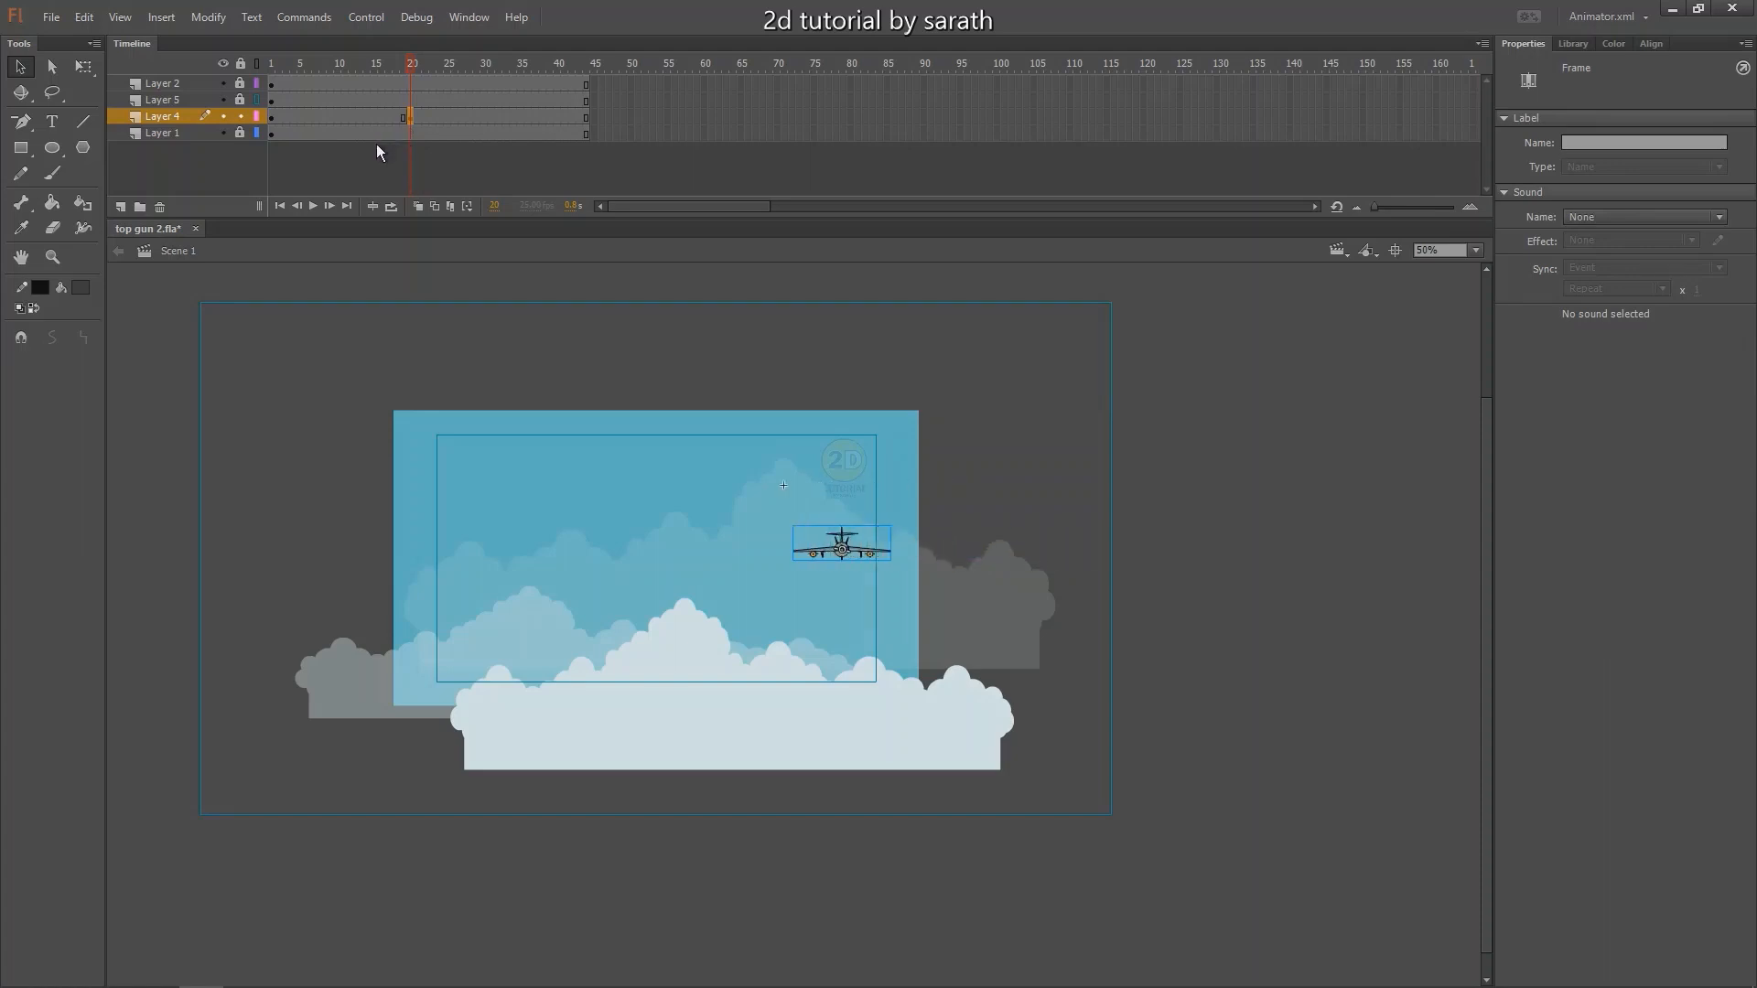
{"action": "key", "text": "shift+Left"}
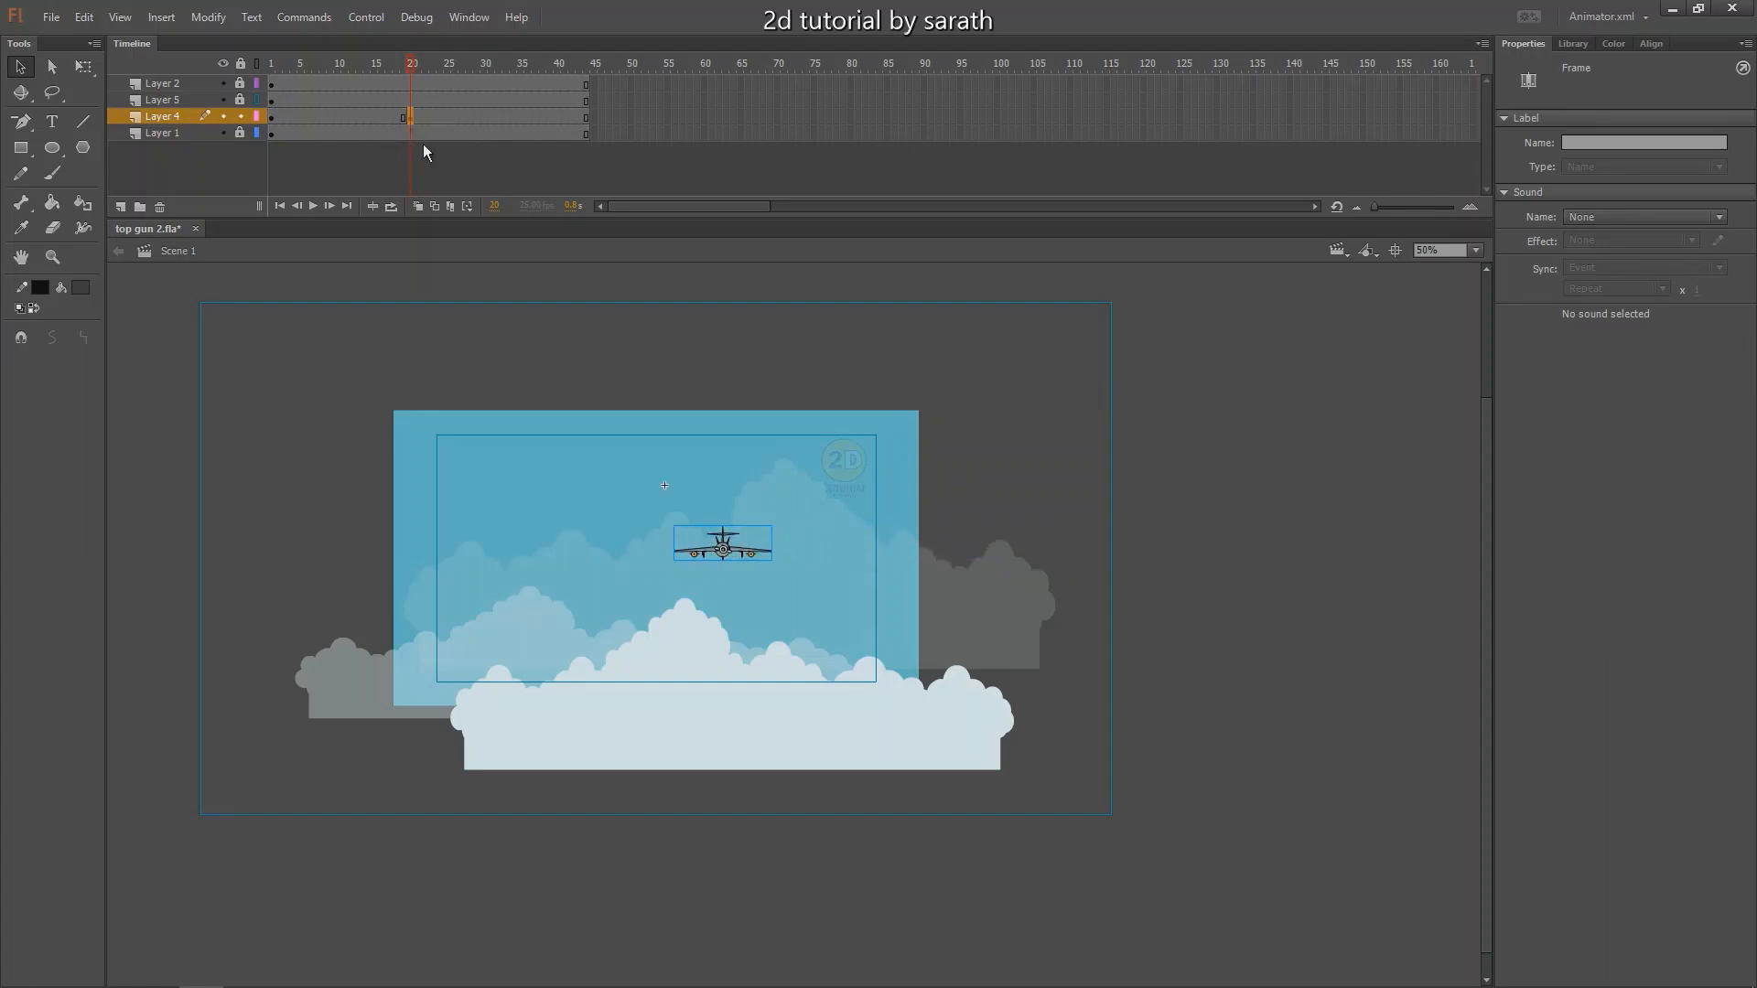
{"action": "key", "text": "shift+Left"}
{"action": "key", "text": "shift+Left"}
Create classic tweens on Layer 4 on both sides of the frame 20 keyframe and enable Sync.
{"action": "left_click_drag", "start_coordinate": [405, 70], "coordinate": [432, 113]}
{"action": "right_click", "coordinate": [420, 115]}
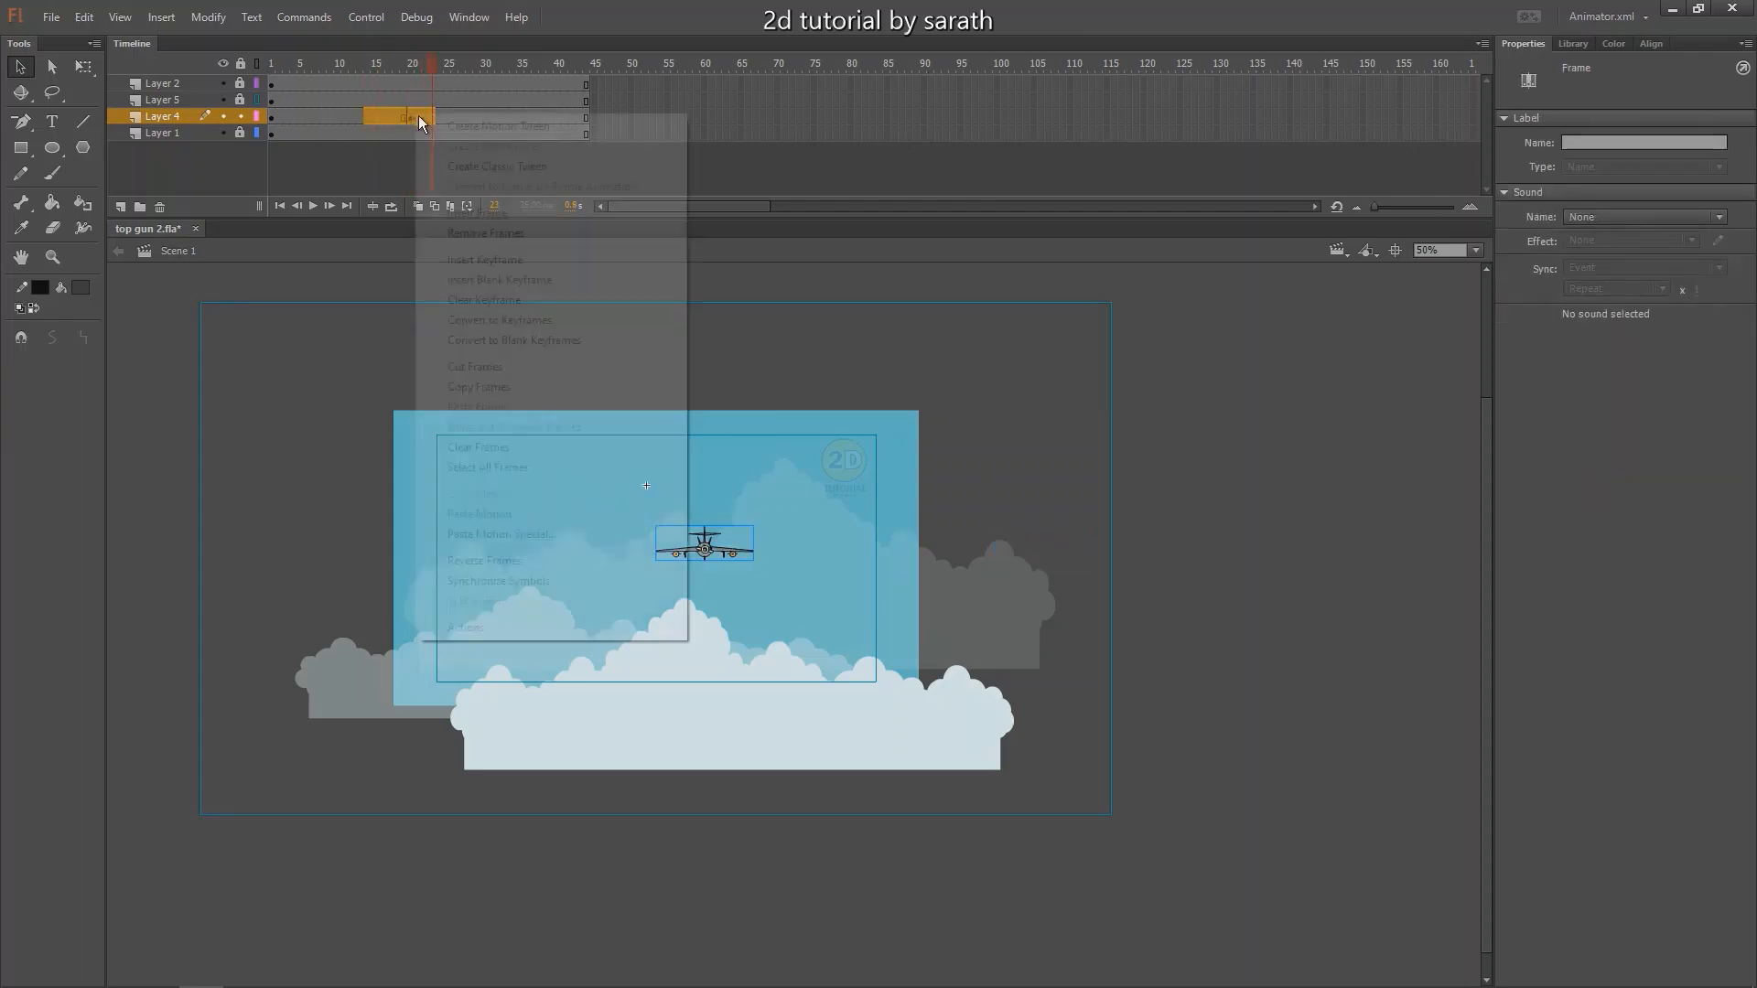
{"action": "left_click", "coordinate": [489, 165]}
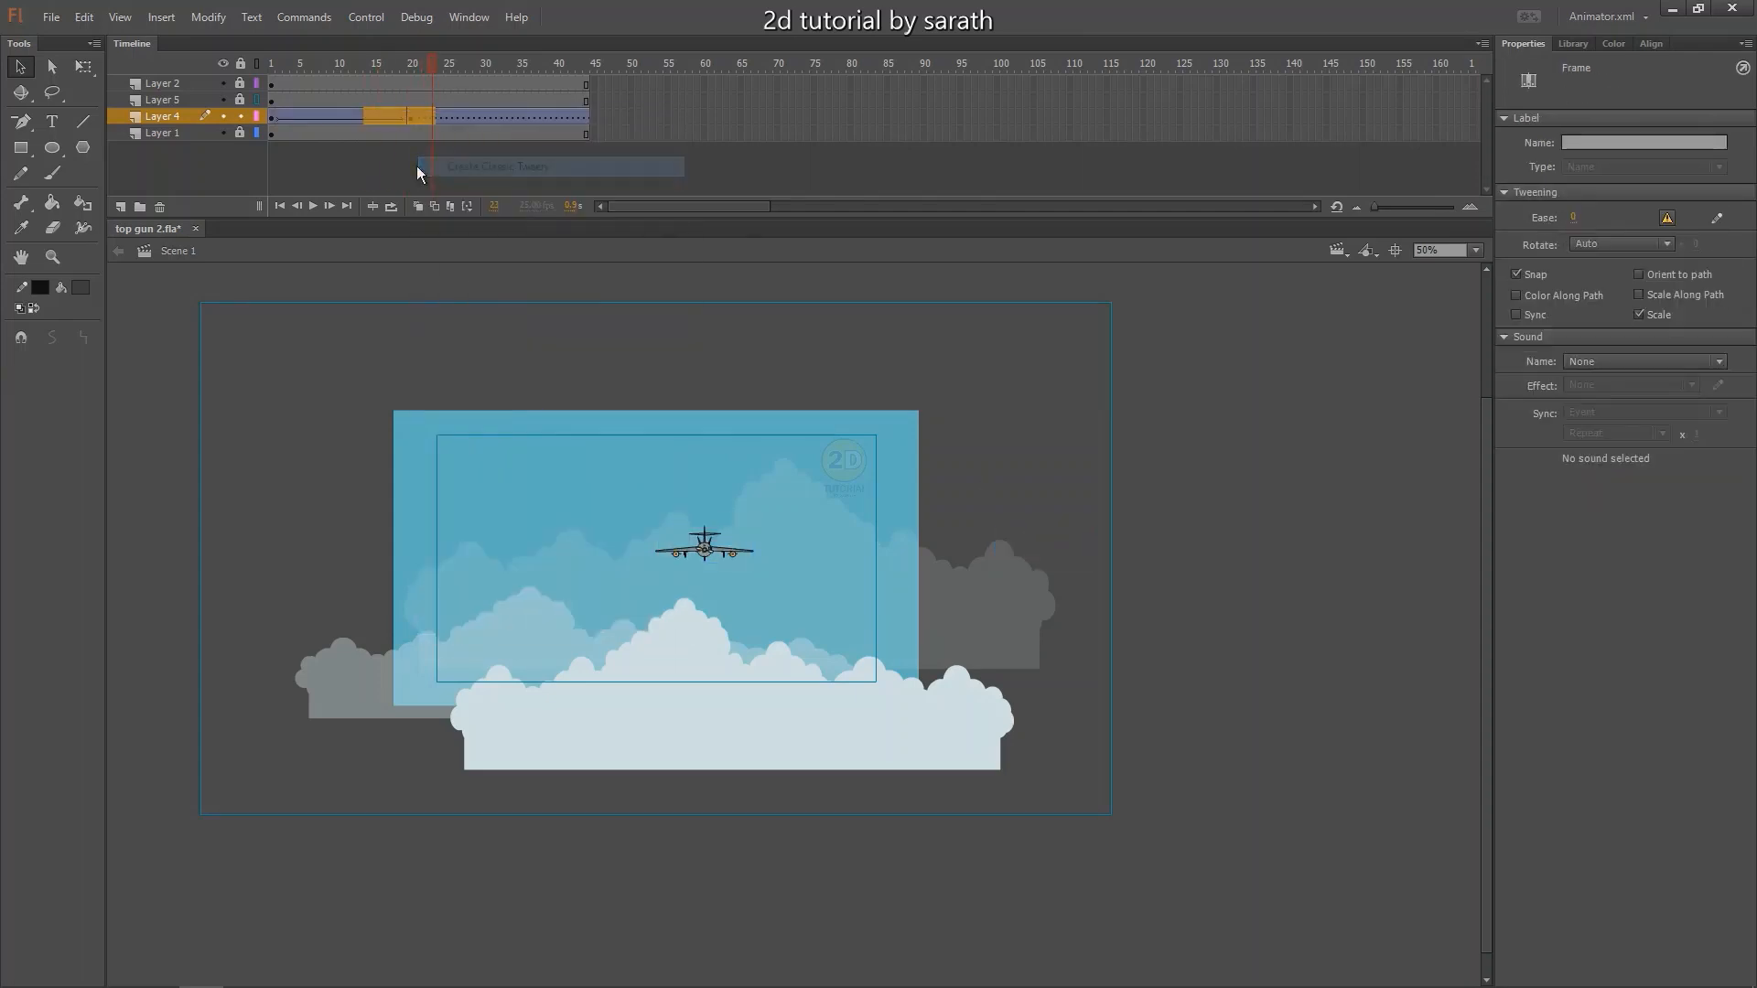
{"action": "left_click", "coordinate": [1519, 315]}
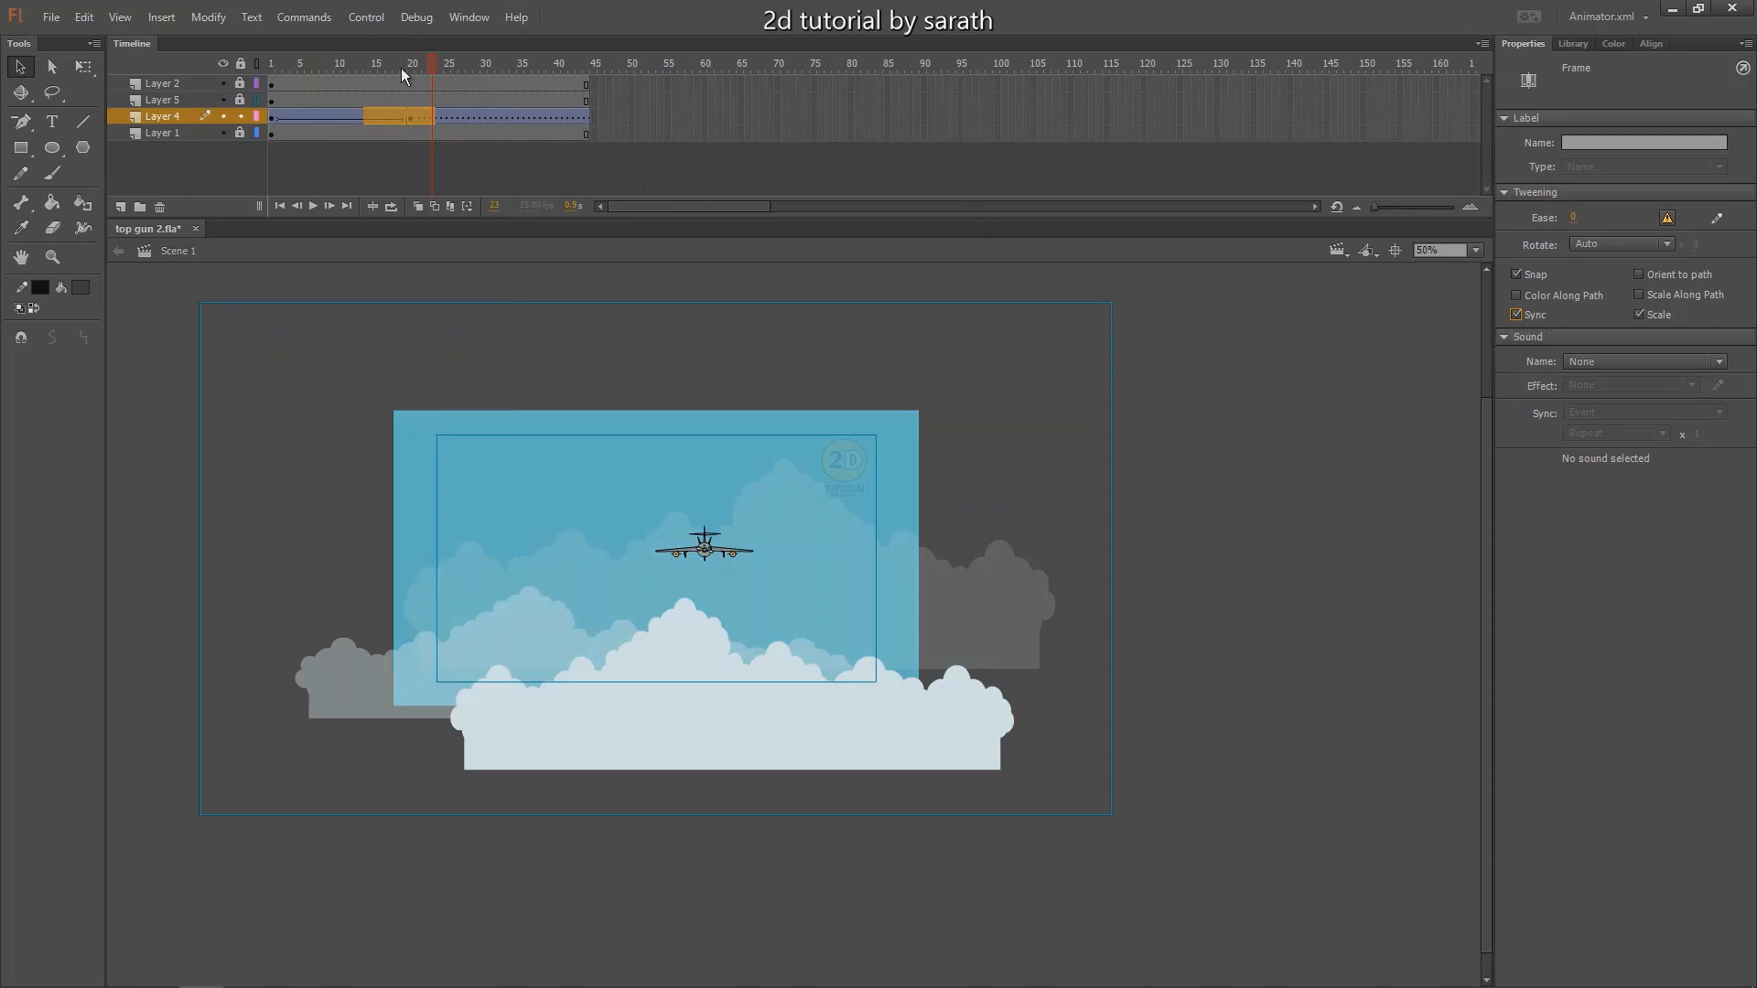
Set the ease of the tween between frames 1 and 20 to 100 out and play the animation.
{"action": "left_click_drag", "start_coordinate": [400, 68], "coordinate": [360, 134]}
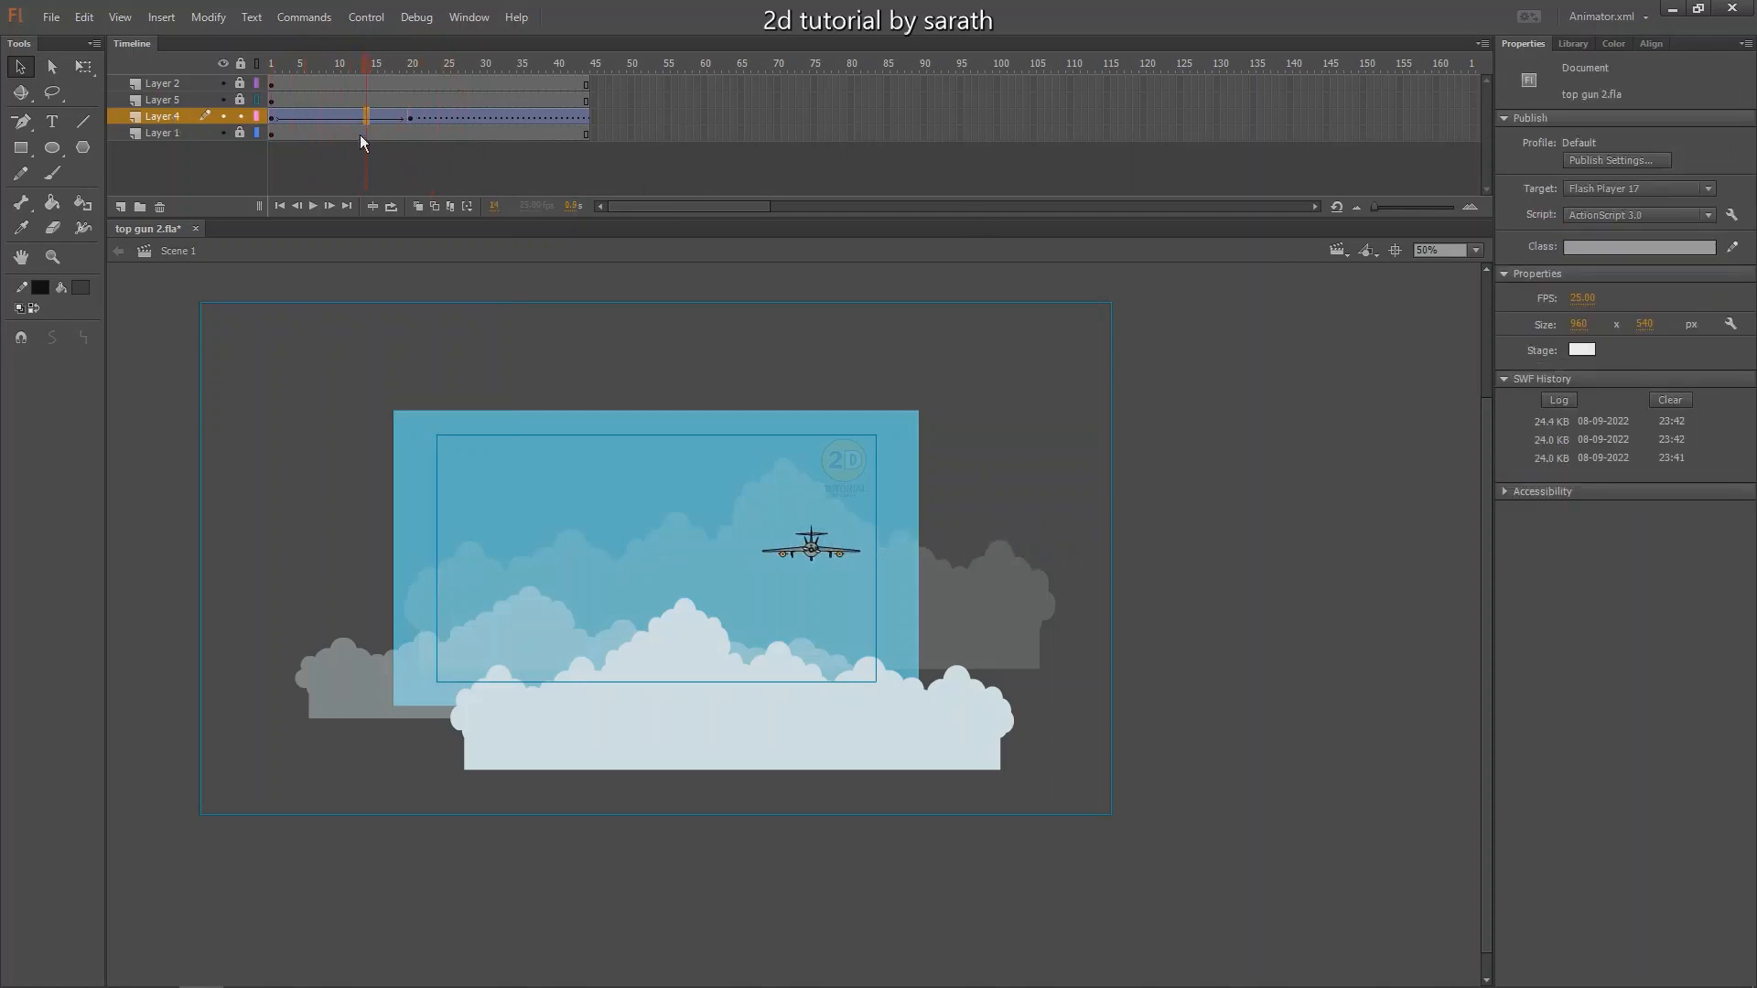
{"action": "left_click_drag", "start_coordinate": [1576, 219], "coordinate": [1573, 318]}
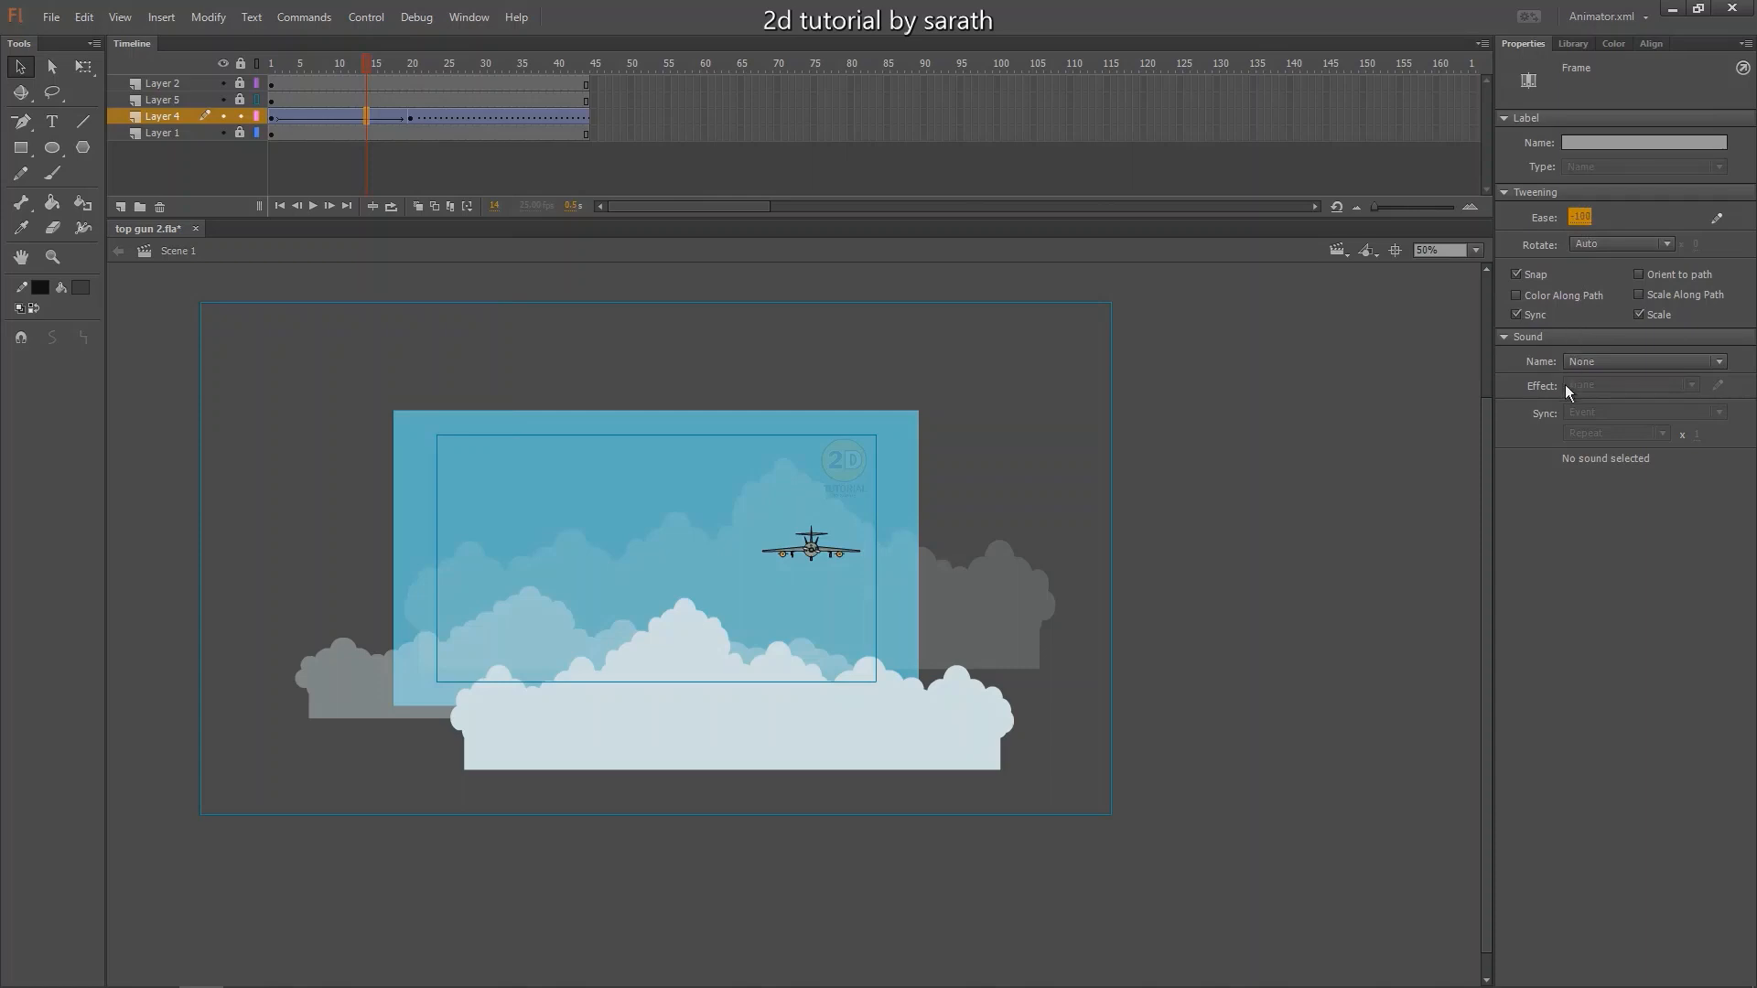
{"action": "left_click_drag", "start_coordinate": [1565, 384], "coordinate": [1567, 399]}
{"action": "left_click_drag", "start_coordinate": [1578, 224], "coordinate": [1645, 46]}
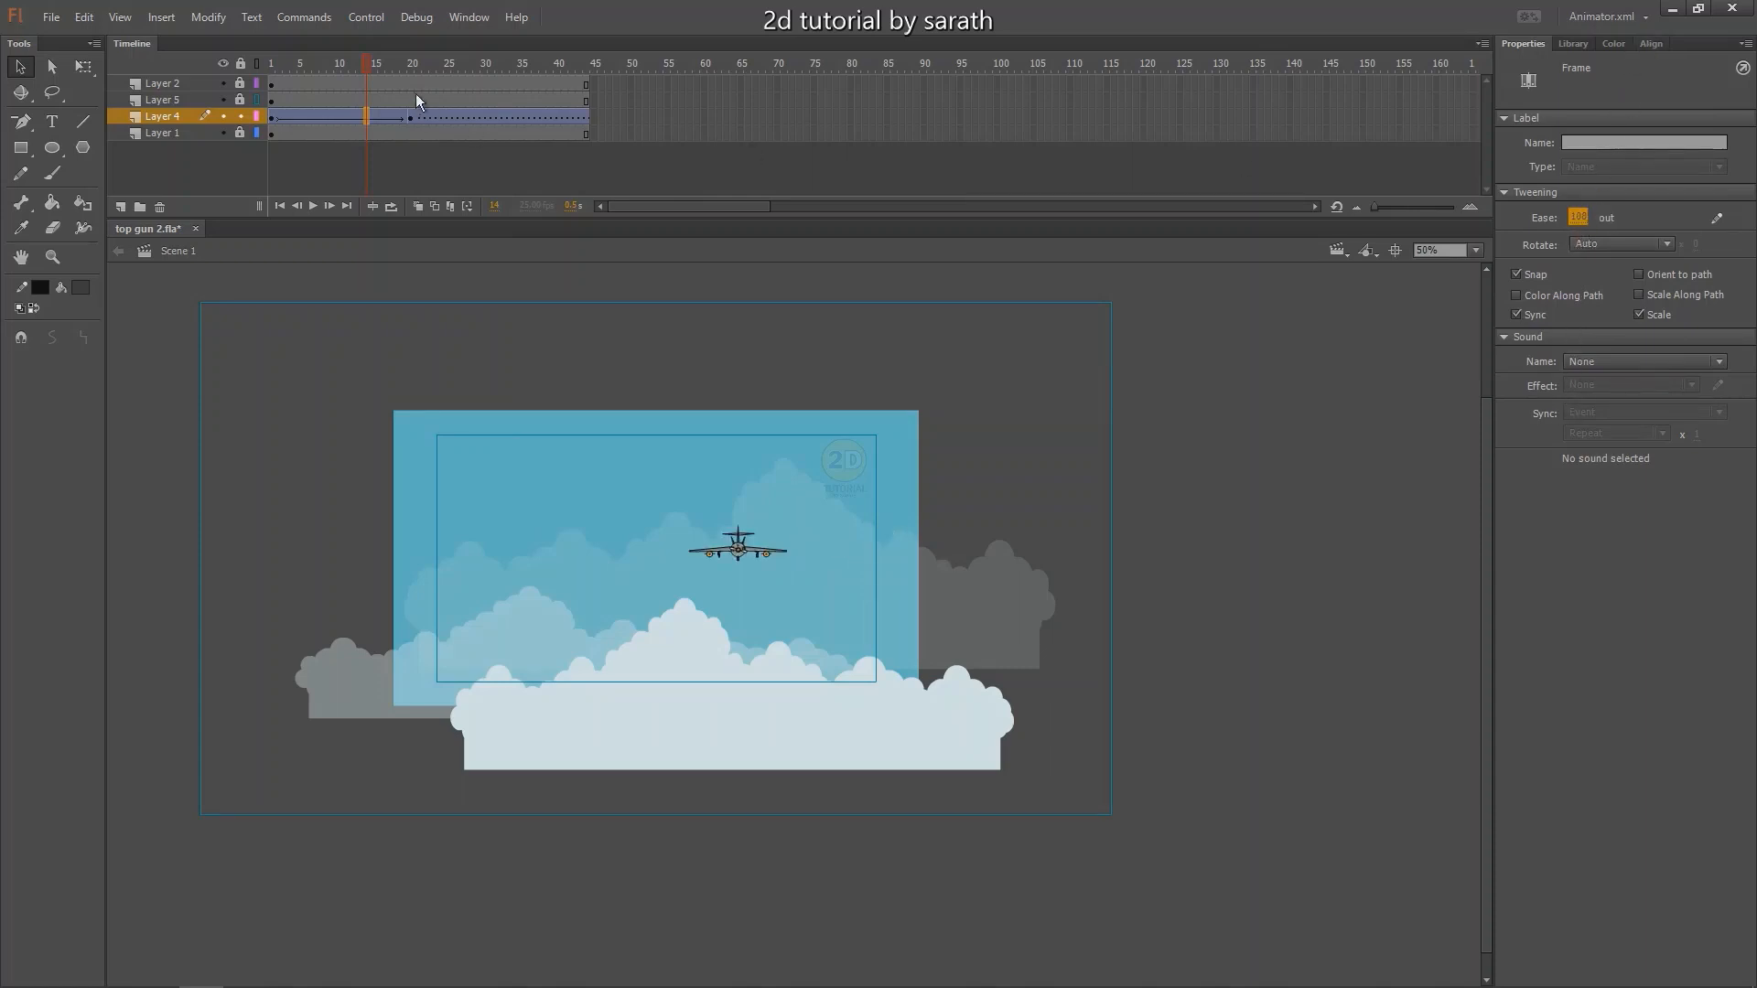
{"action": "key", "text": "Return"}
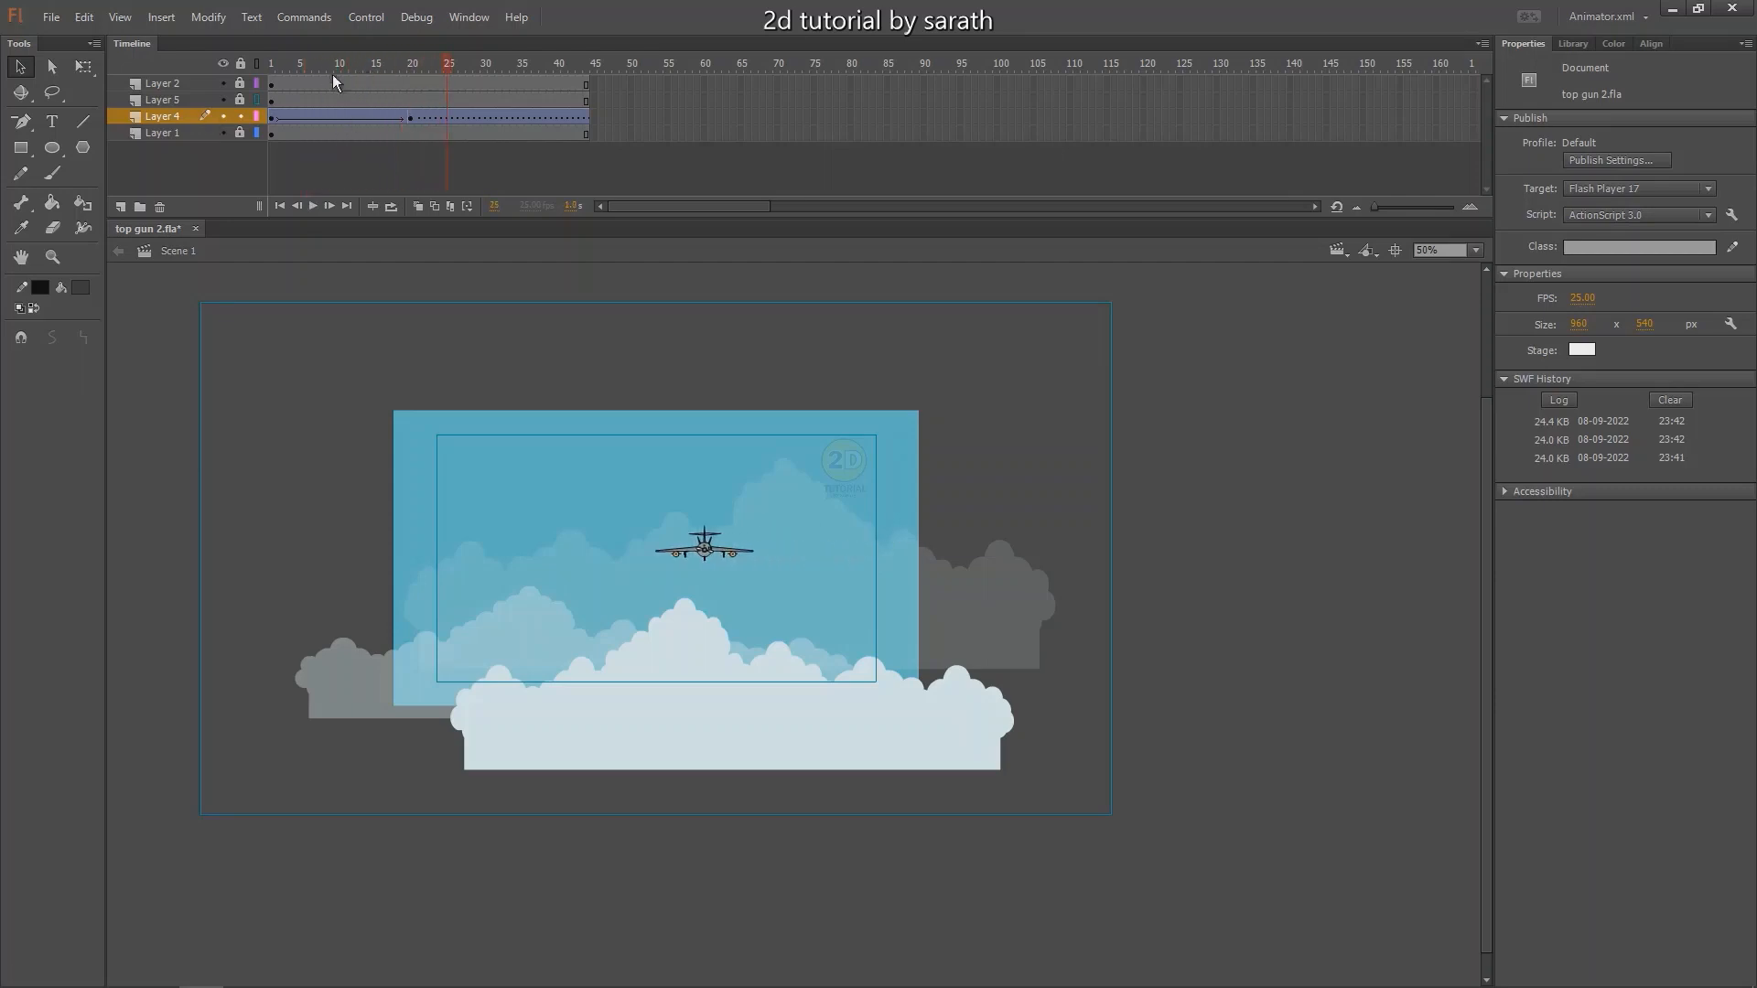
Set the first tween's rotation to CCW and play the animation to check the roll.
{"action": "left_click", "coordinate": [352, 117]}
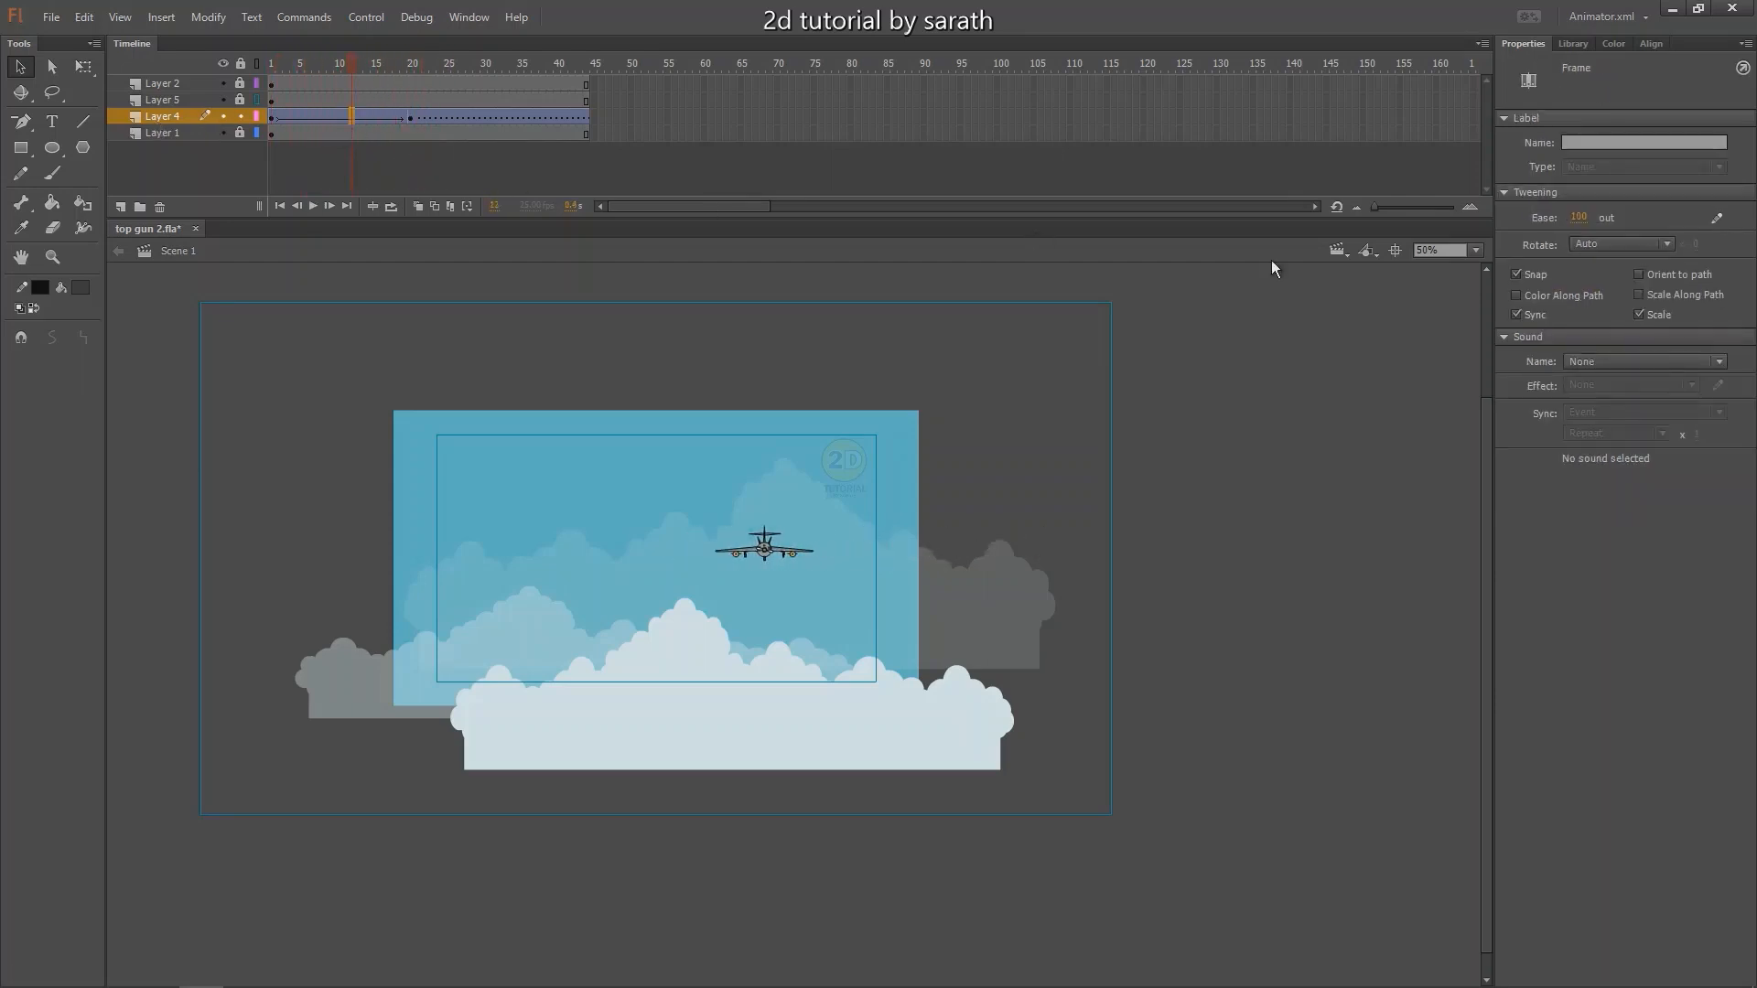
{"action": "left_click", "coordinate": [1618, 245]}
{"action": "left_click", "coordinate": [1606, 320]}
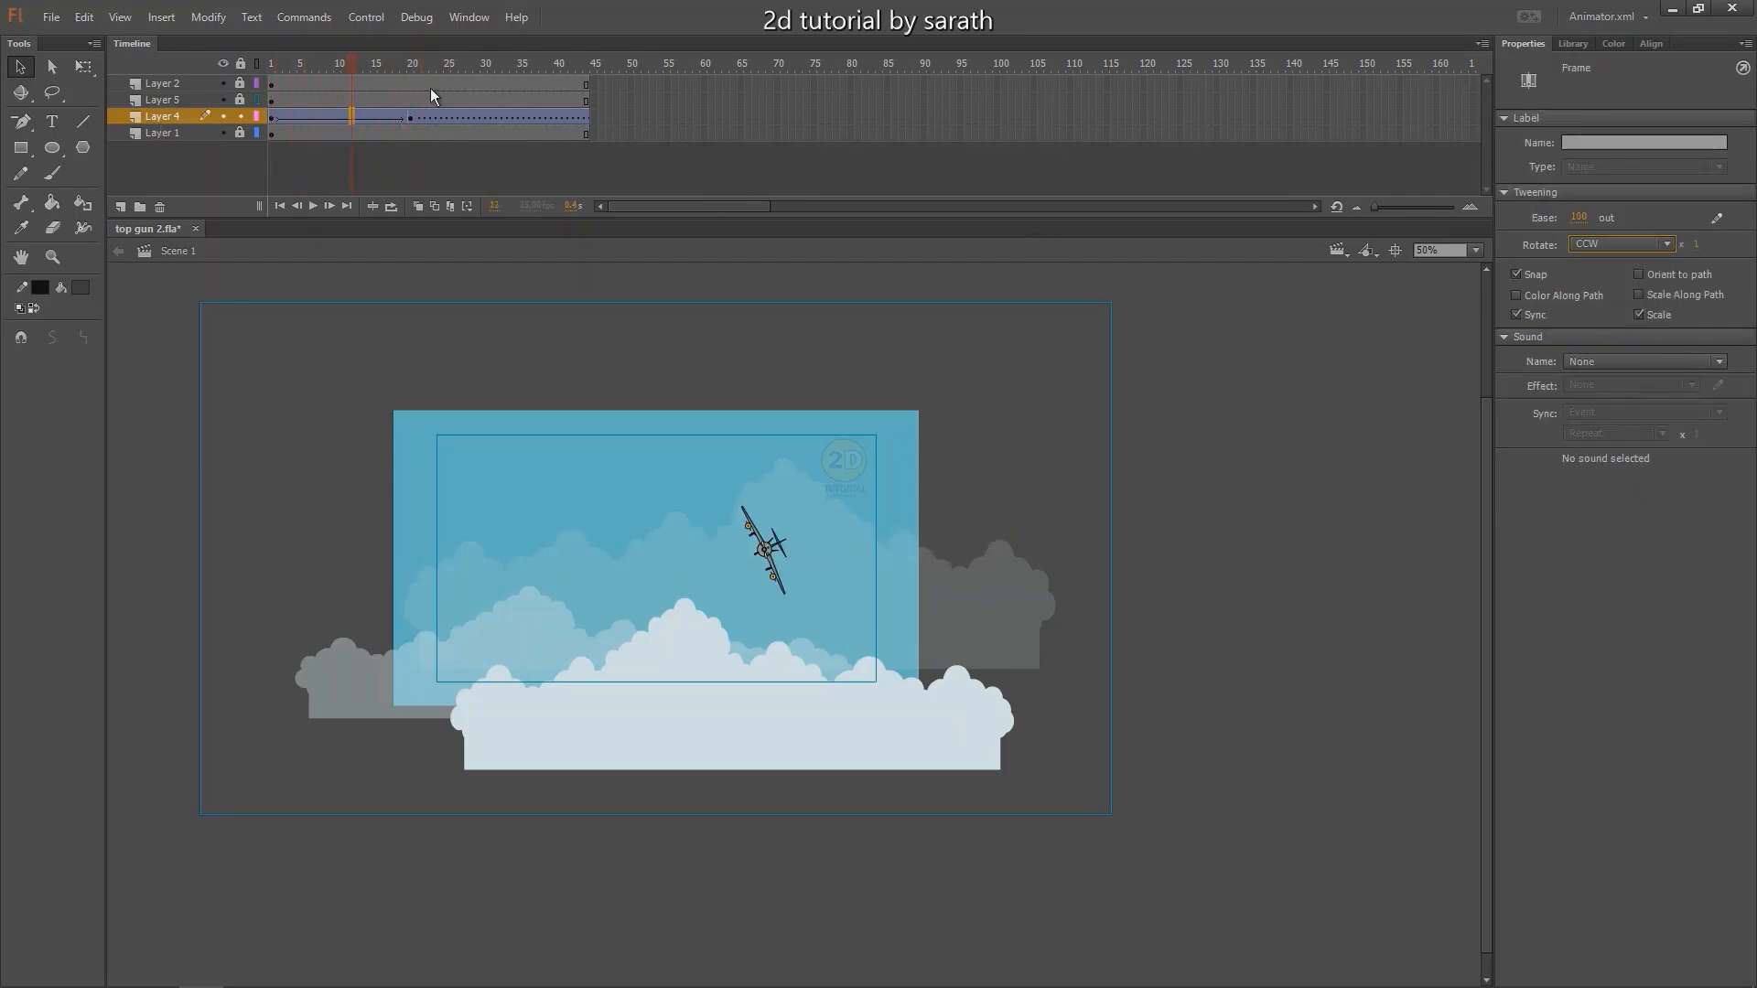
{"action": "key", "text": "Return"}
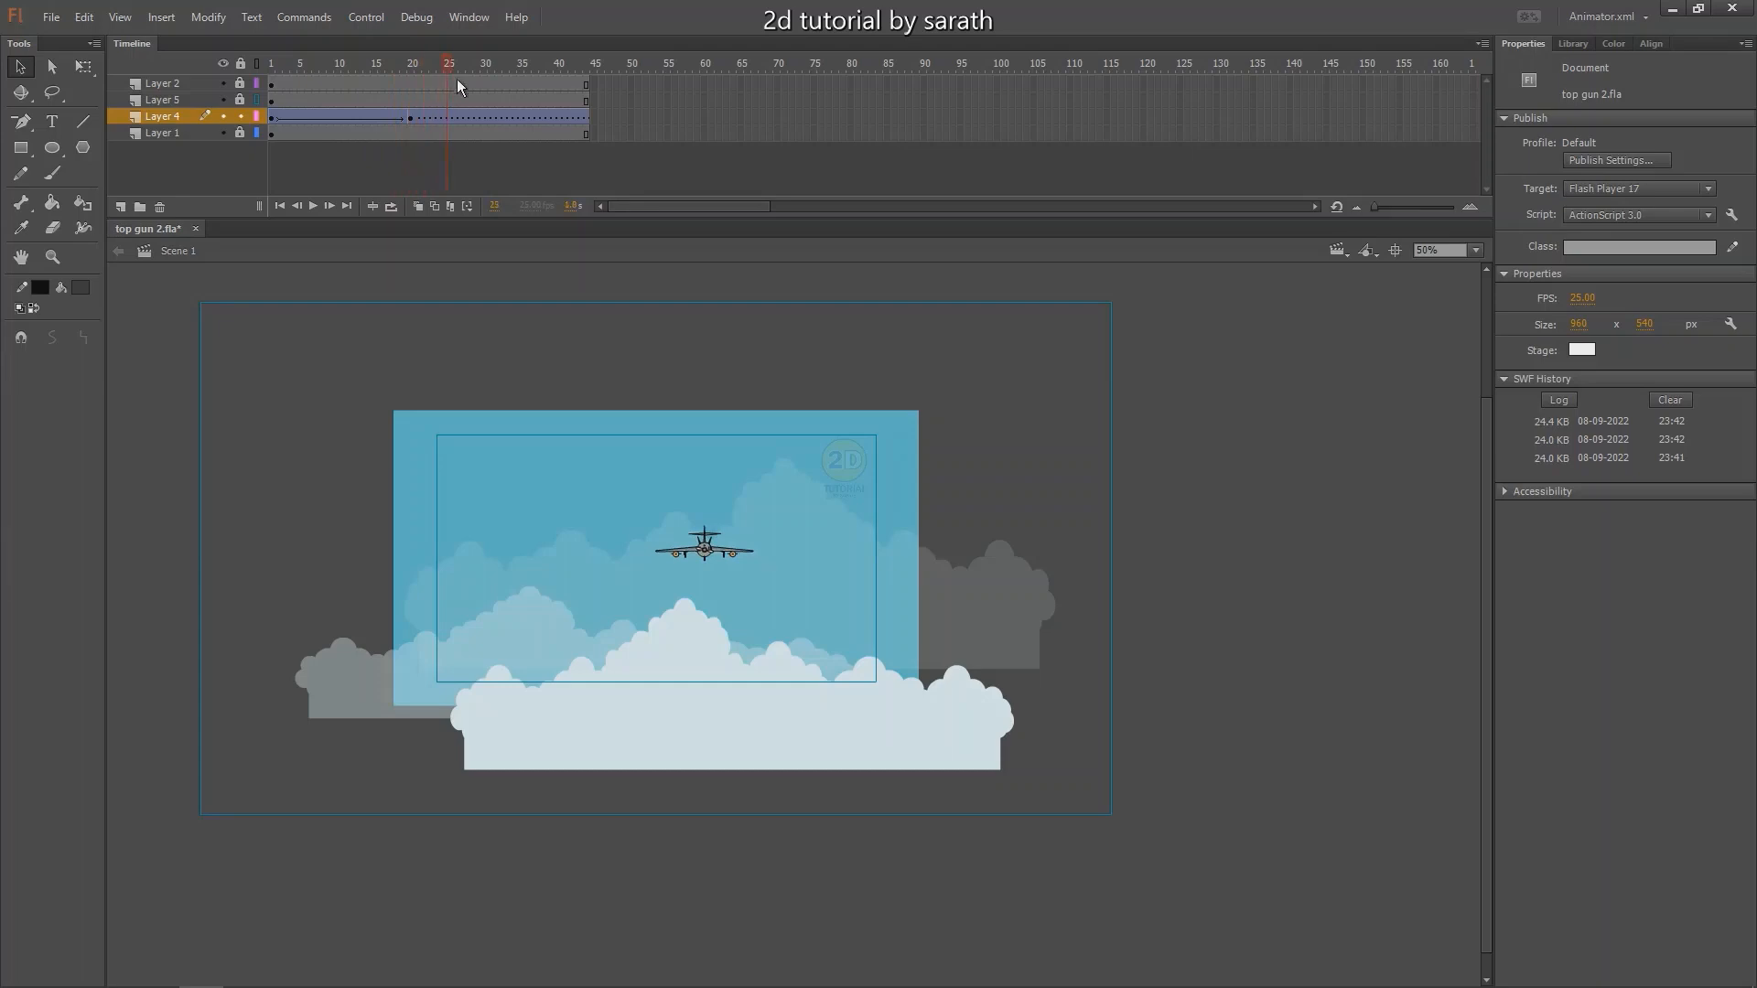
Insert a keyframe at frame 30 of Layer 4 and enlarge the airplane there to about 1892 by 679 px.
{"action": "left_click", "coordinate": [483, 119]}
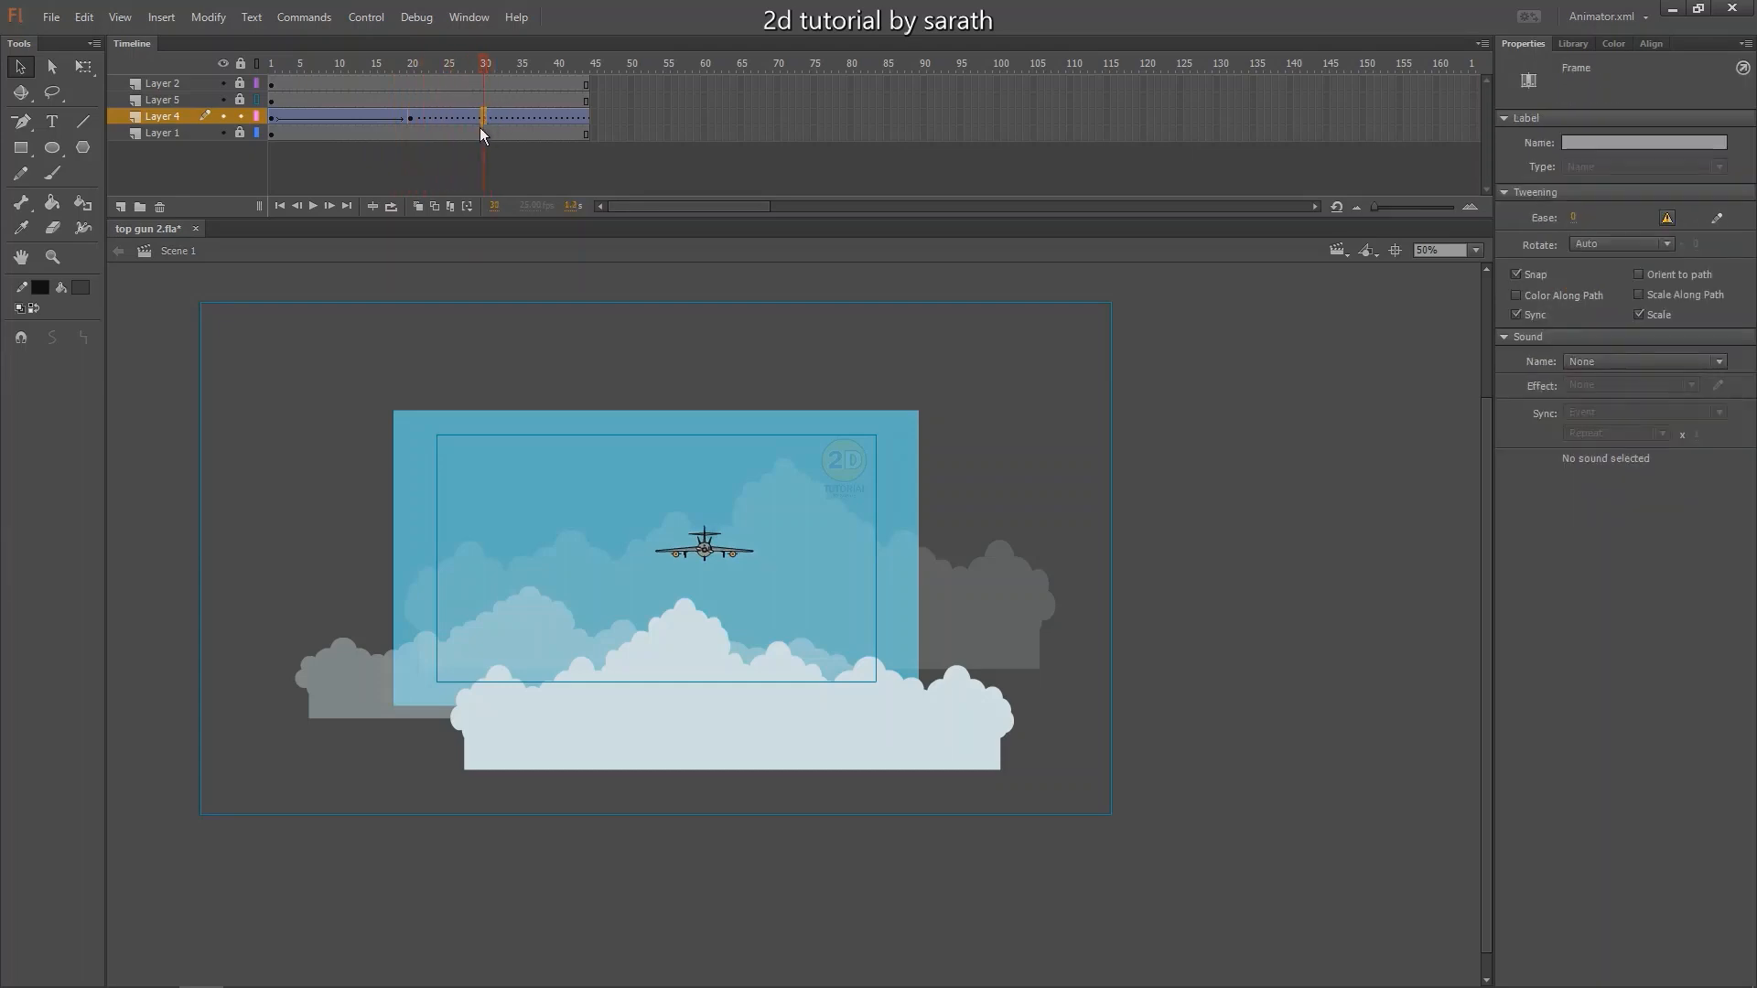
{"action": "key", "text": "F6"}
{"action": "key", "text": "q"}
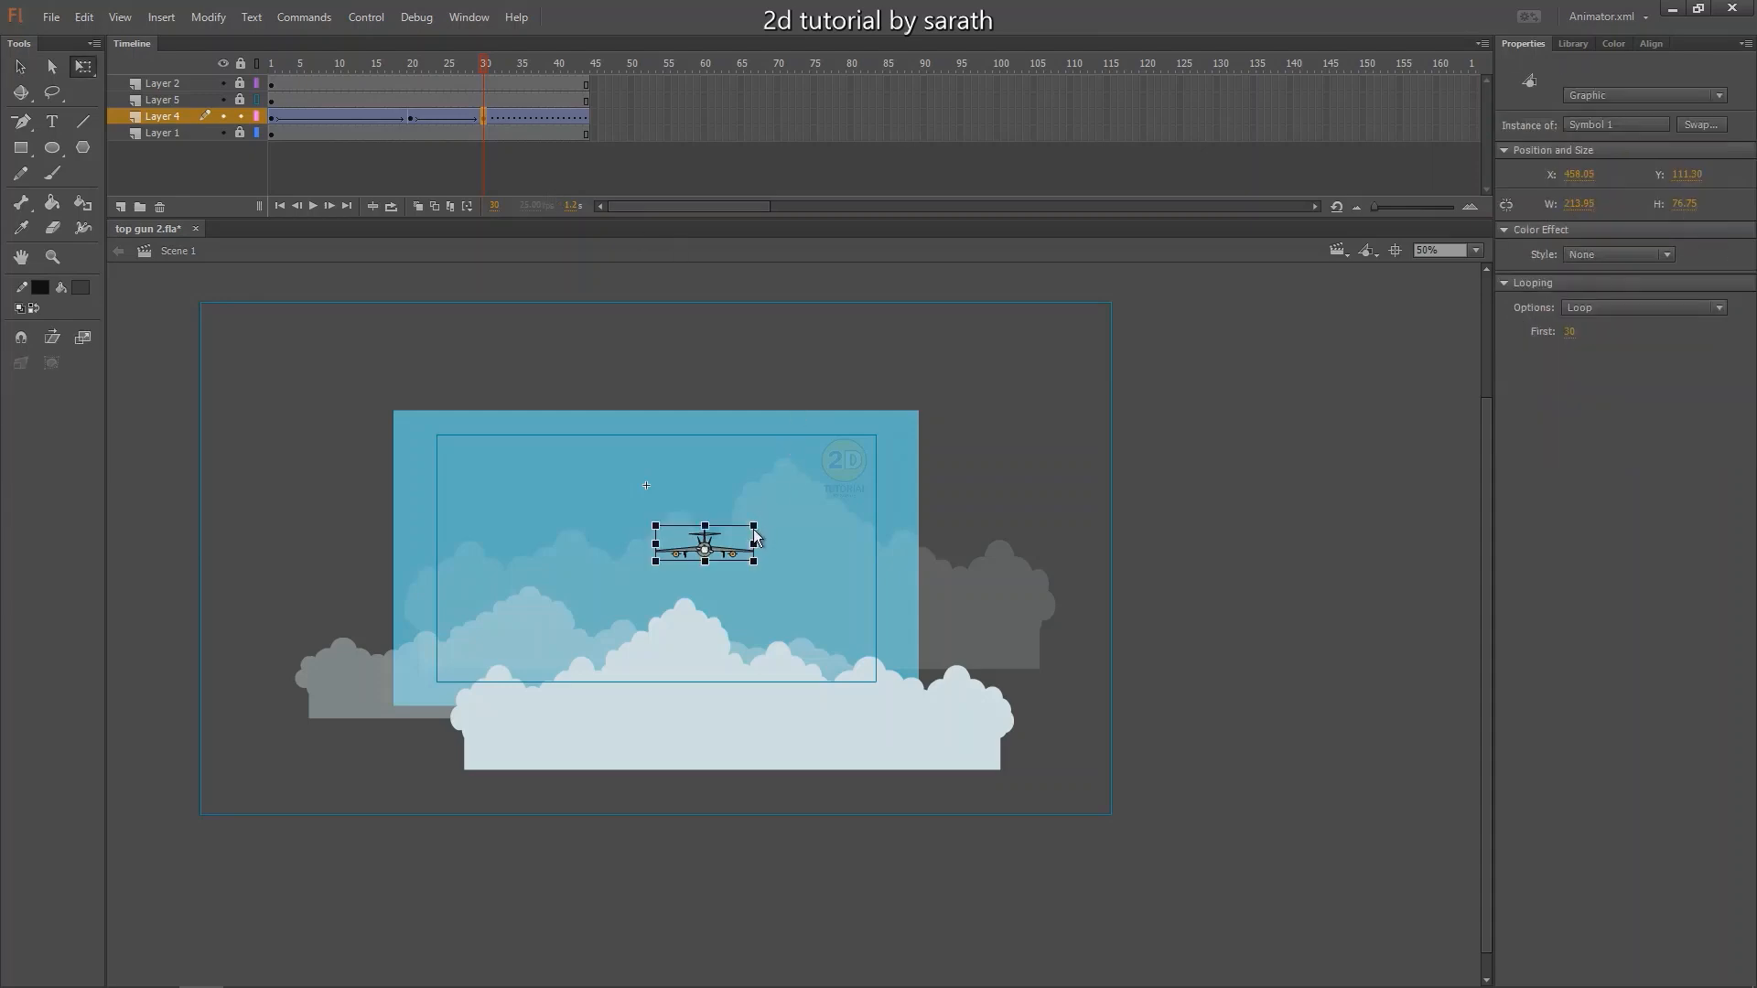
{"action": "left_click_drag", "start_coordinate": [755, 525], "coordinate": [989, 356]}
Move the enlarged airplane at frame 30 left, past the stage's centre.
{"action": "key", "text": "shift+Left"}
{"action": "key", "text": "shift+Left"}
{"action": "key", "text": "shift+Left"}
{"action": "key", "text": "shift+Left"}
{"action": "key", "text": "shift+Left"}
{"action": "key", "text": "shift+Left"}
{"action": "key", "text": "shift+Left"}
{"action": "key", "text": "shift+Left"}
{"action": "key", "text": "shift+Left"}
{"action": "key", "text": "shift+Left"}
{"action": "key", "text": "shift+Left"}
{"action": "key", "text": "shift+Left"}
{"action": "key", "text": "shift+Left"}
{"action": "key", "text": "shift+Left"}
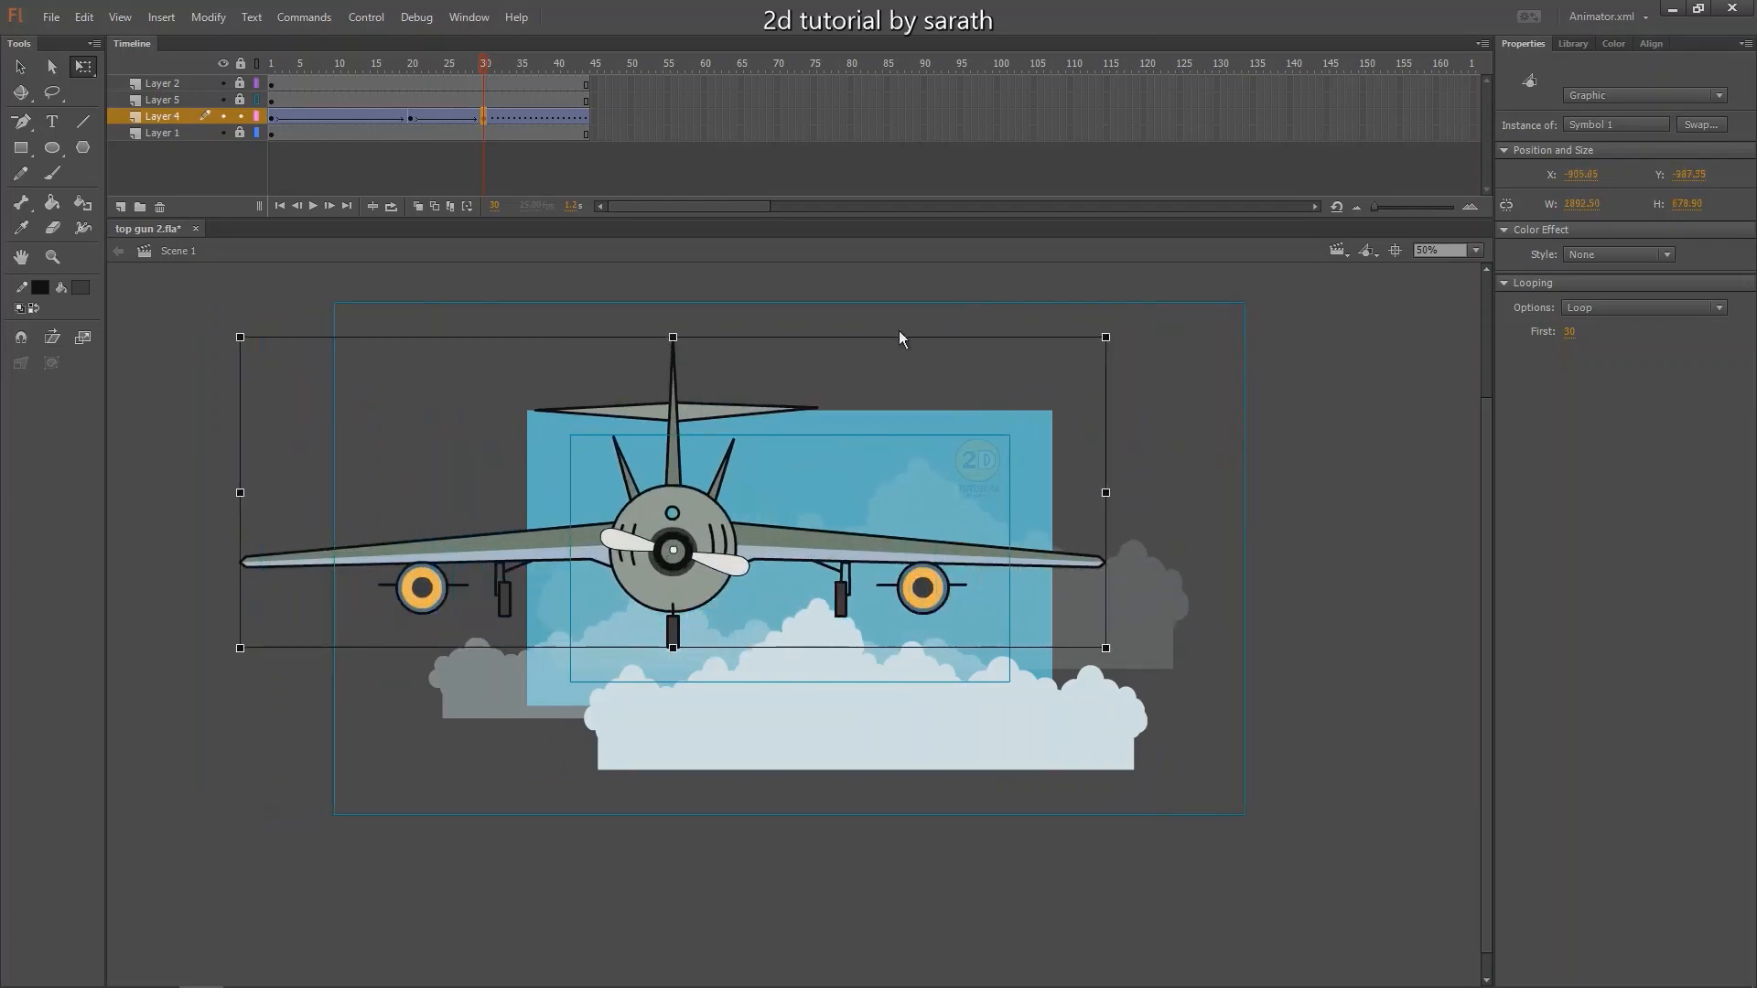
Enlarge the airplane at frame 30 to about 2249 px wide and shift it left.
{"action": "key", "text": "shift+Left"}
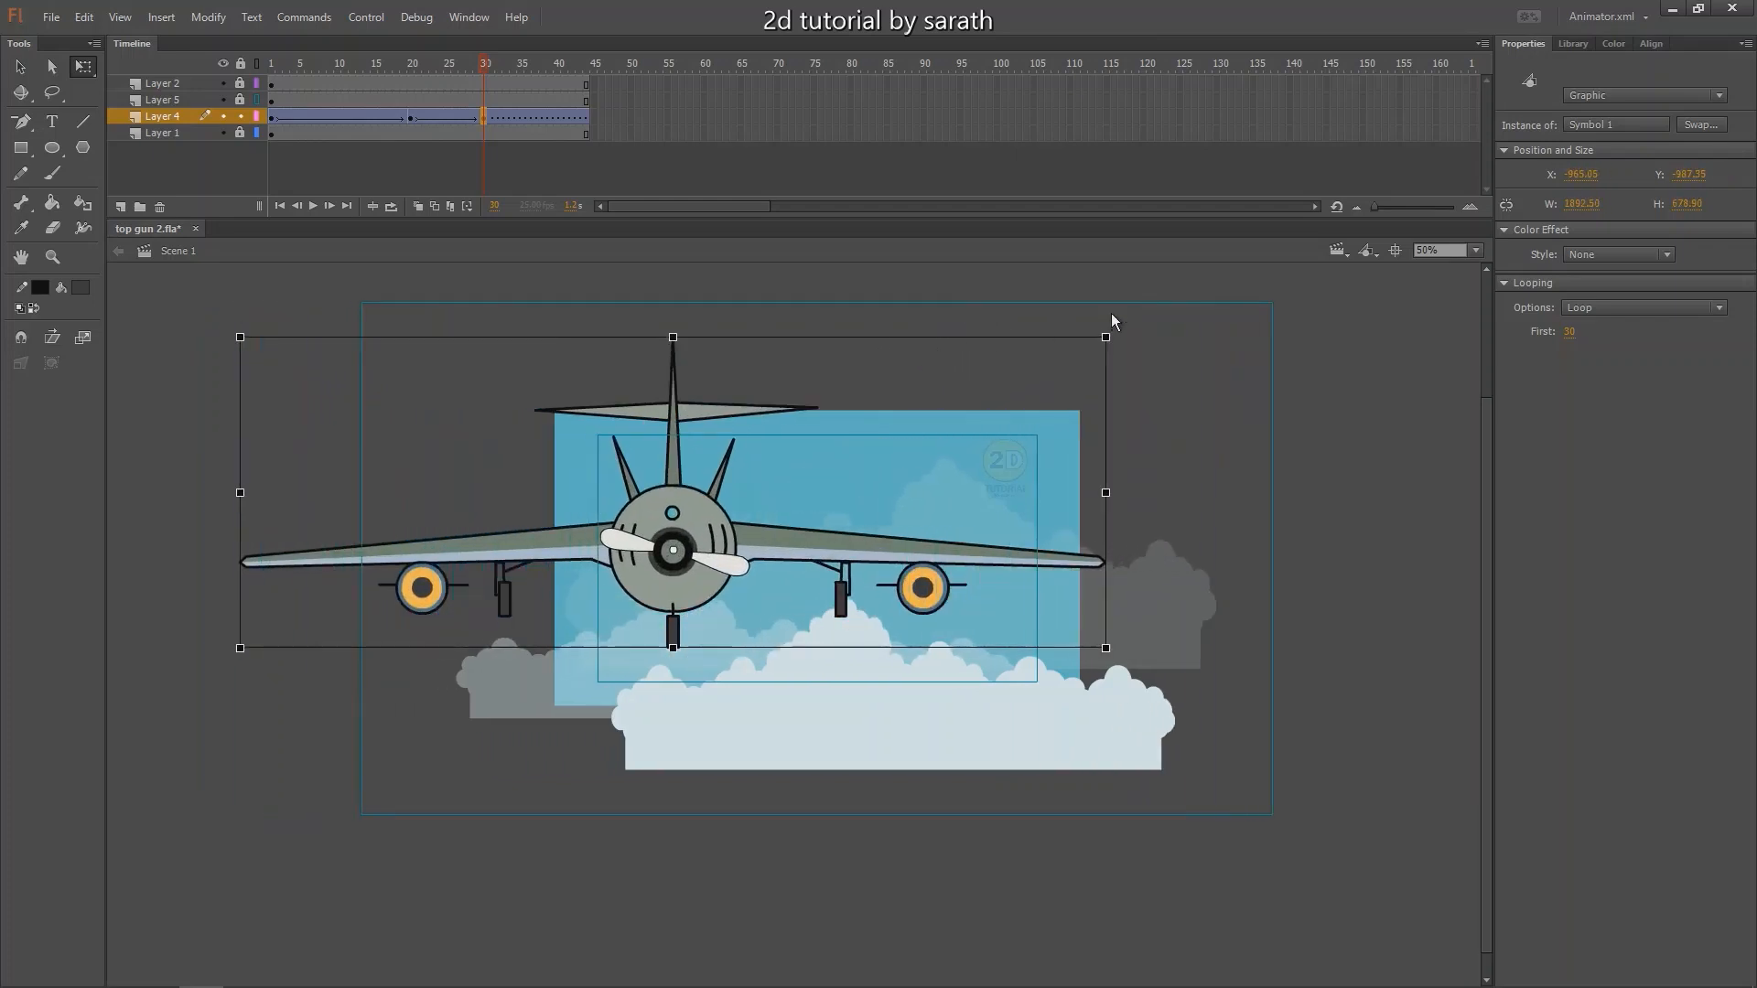
{"action": "left_click_drag", "start_coordinate": [1105, 338], "coordinate": [1184, 287]}
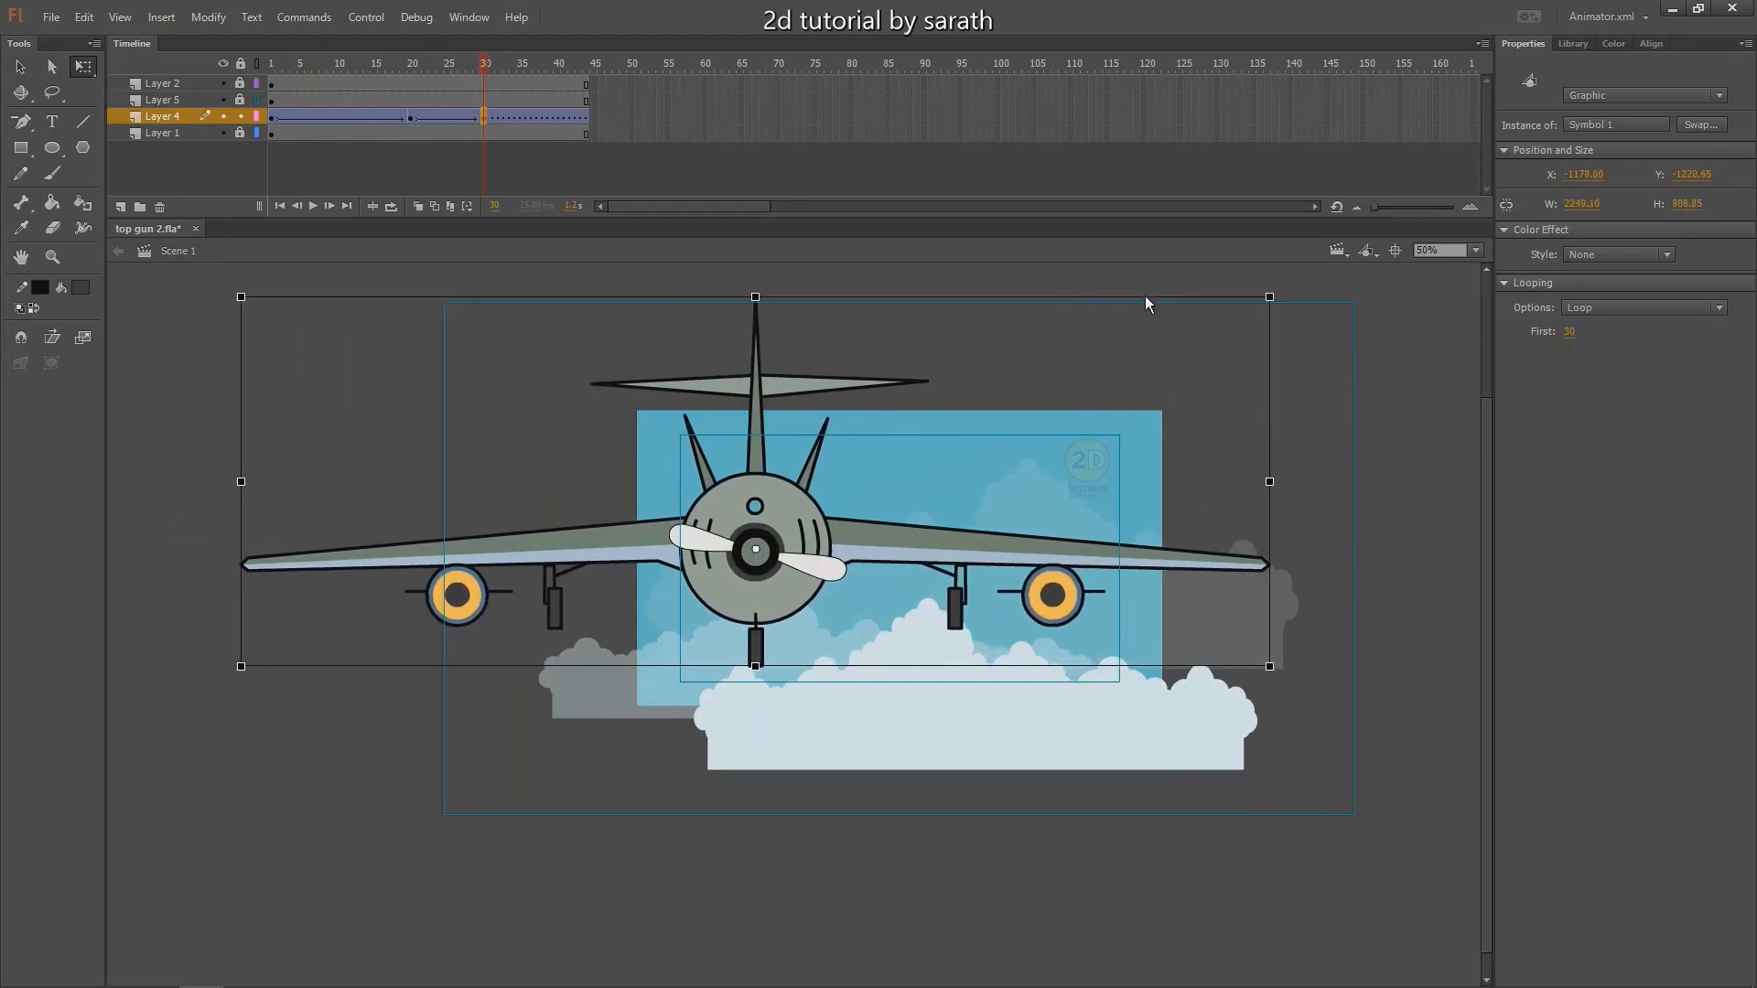
{"action": "key", "text": "shift+Left"}
{"action": "key", "text": "shift+Left"}
{"action": "key", "text": "shift+Left"}
{"action": "key", "text": "shift+Left"}
{"action": "key", "text": "shift+Left"}
{"action": "key", "text": "shift+Left"}
{"action": "key", "text": "shift+Left"}
{"action": "key", "text": "shift+Left"}
{"action": "key", "text": "shift+Left"}
{"action": "key", "text": "shift+Left"}
{"action": "key", "text": "shift+Left"}
{"action": "key", "text": "shift+Left"}
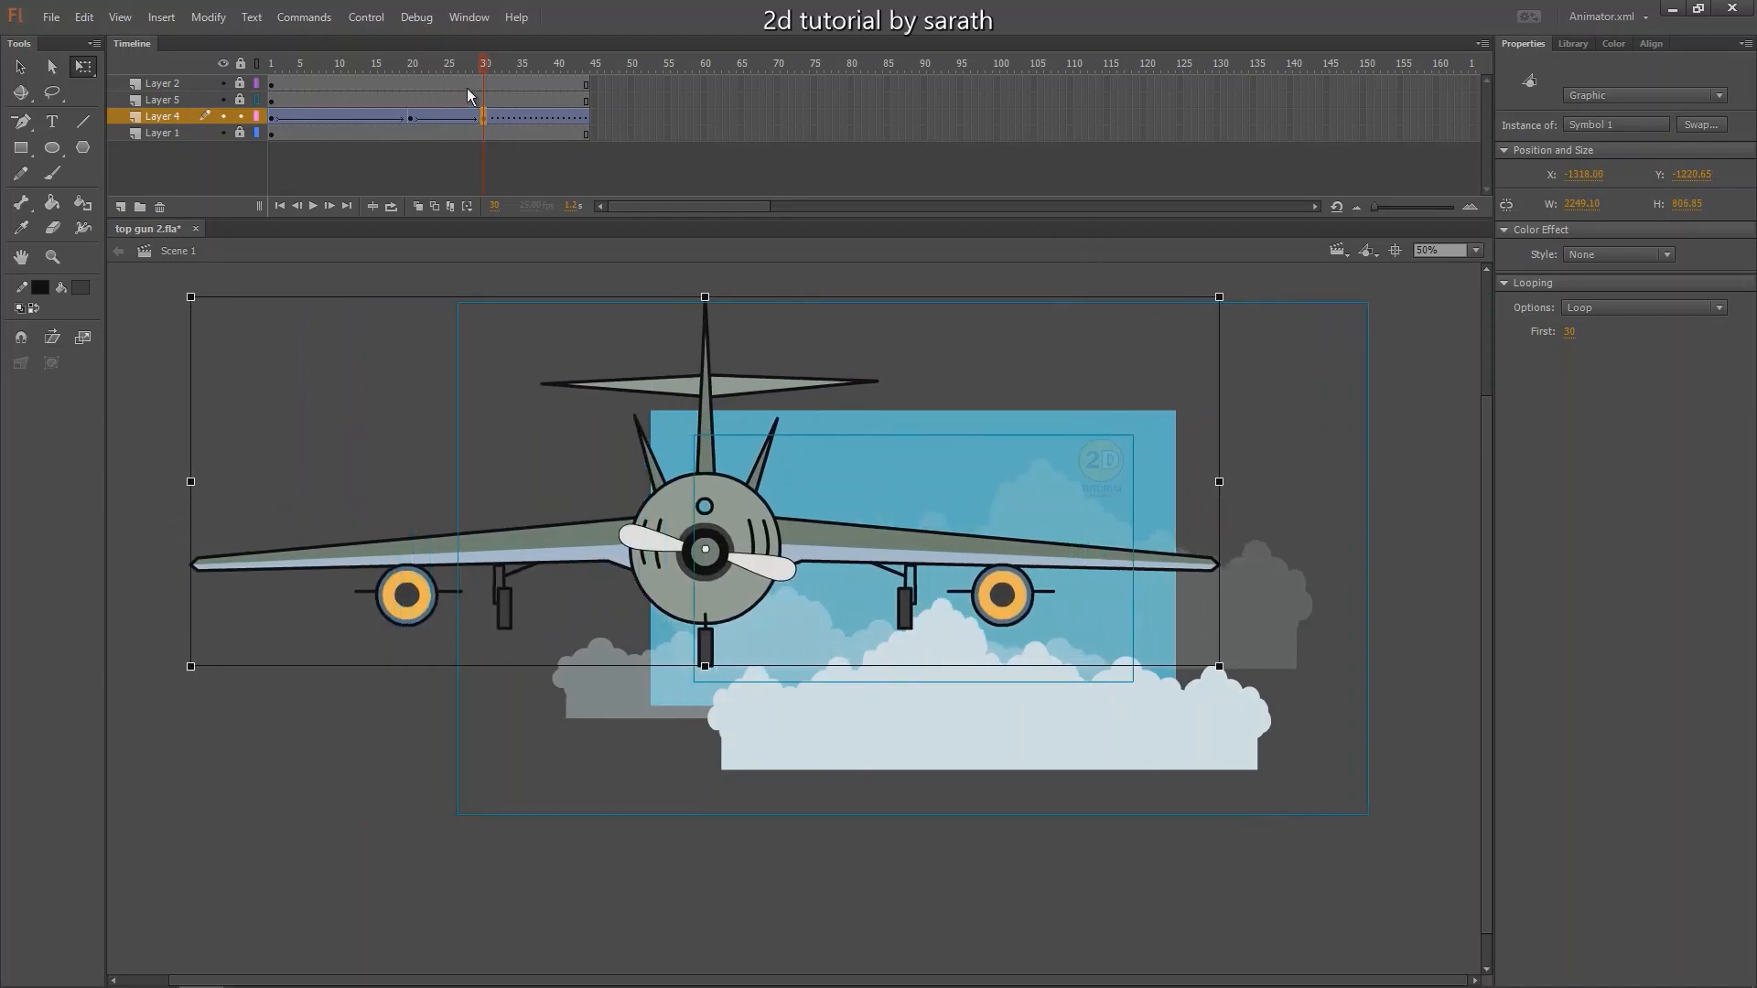
Play the animation and insert a keyframe at frame 25 of Layer 4.
{"action": "key", "text": "Return"}
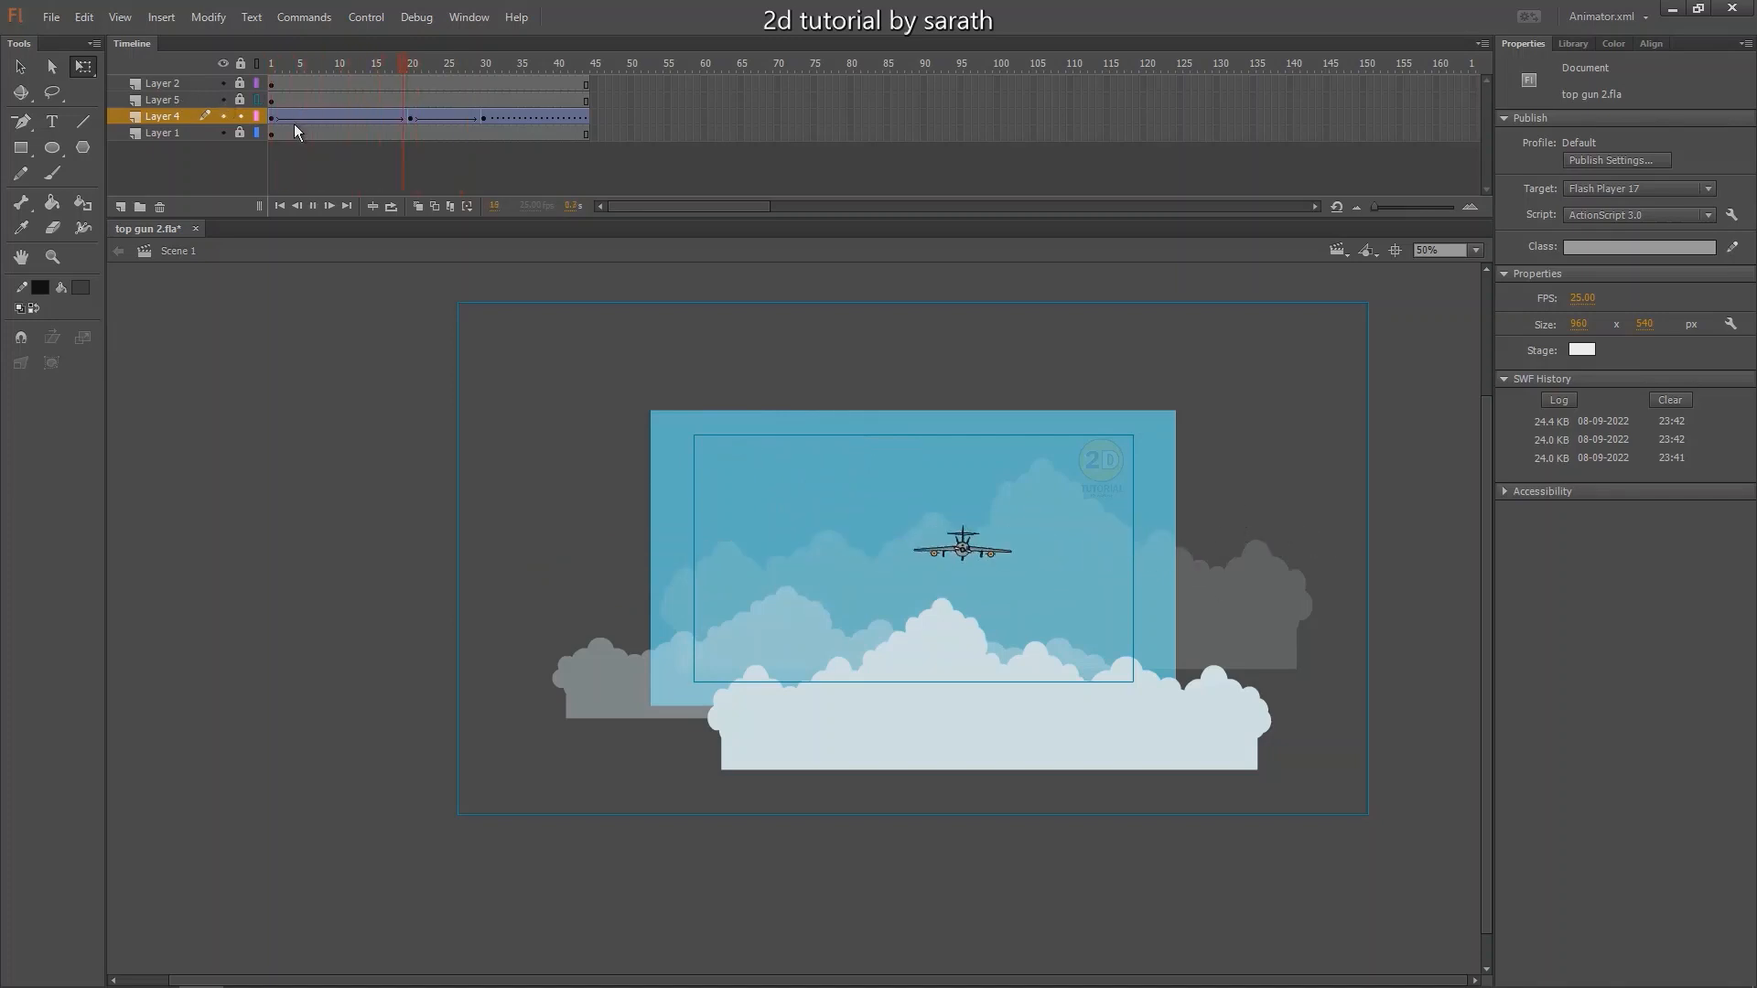
{"action": "left_click", "coordinate": [444, 119]}
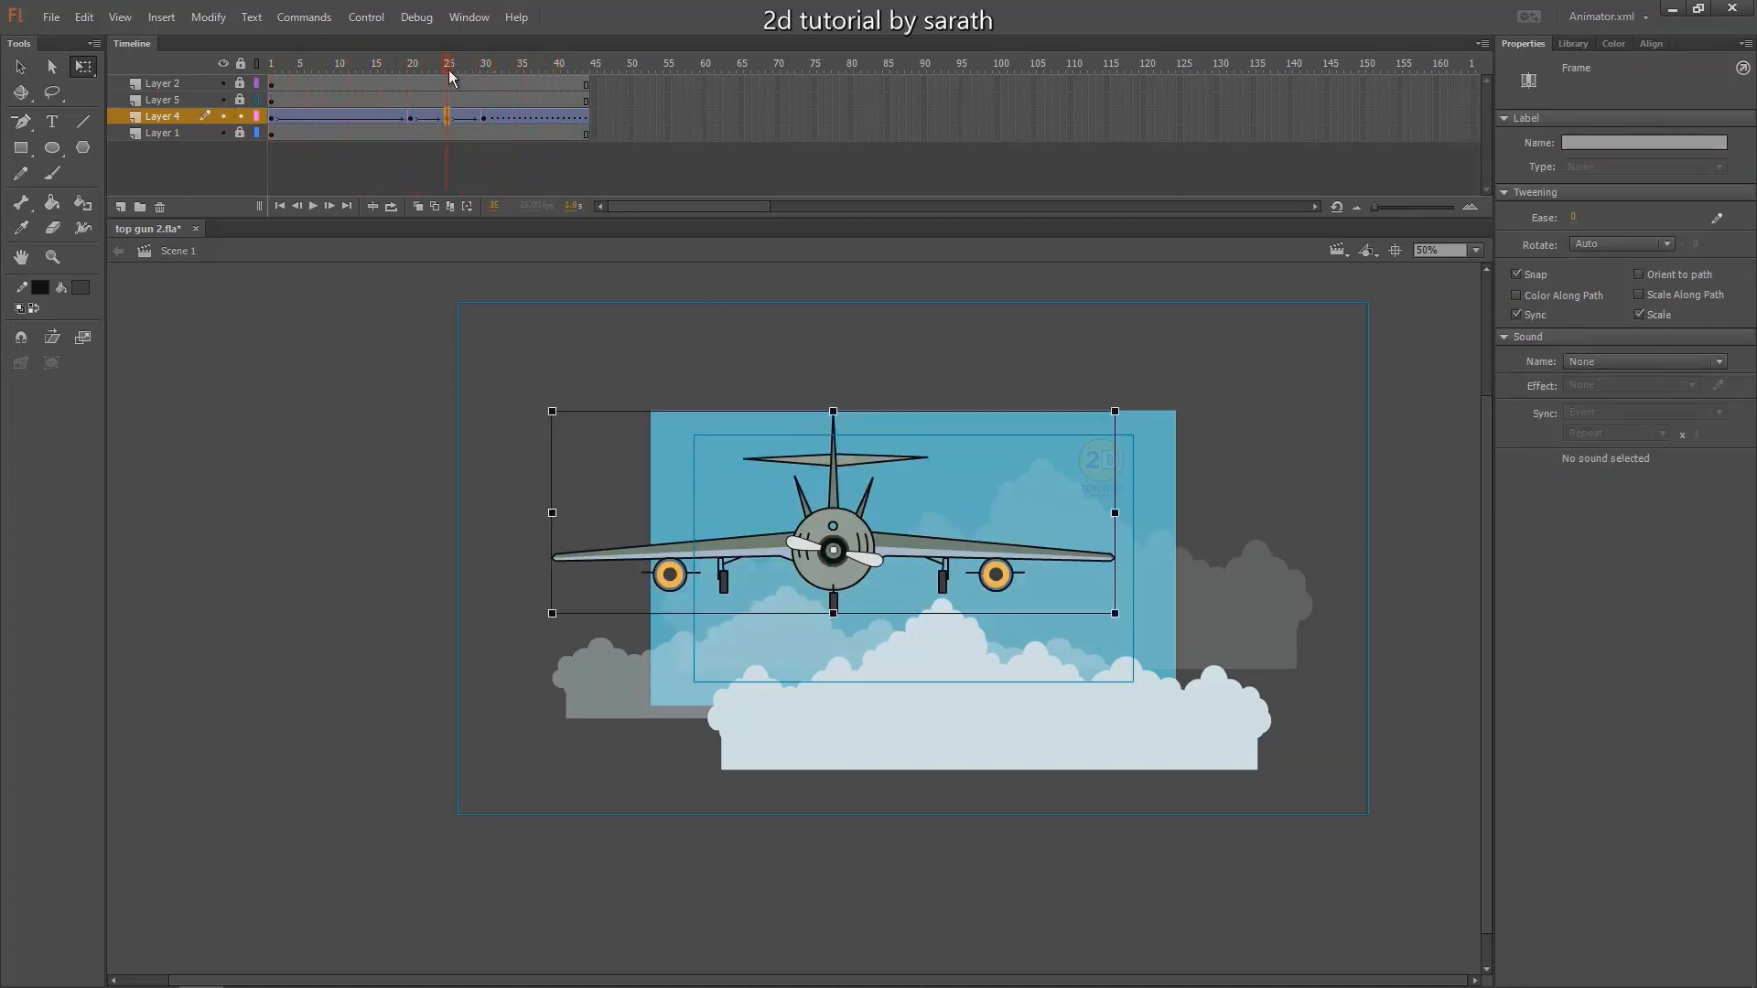
{"action": "mouse_move", "coordinate": [448, 70]}
{"action": "left_mouse_down"}
{"action": "mouse_move", "coordinate": [414, 73]}
{"action": "mouse_move", "coordinate": [496, 84]}
{"action": "mouse_move", "coordinate": [448, 86]}
{"action": "left_mouse_up"}
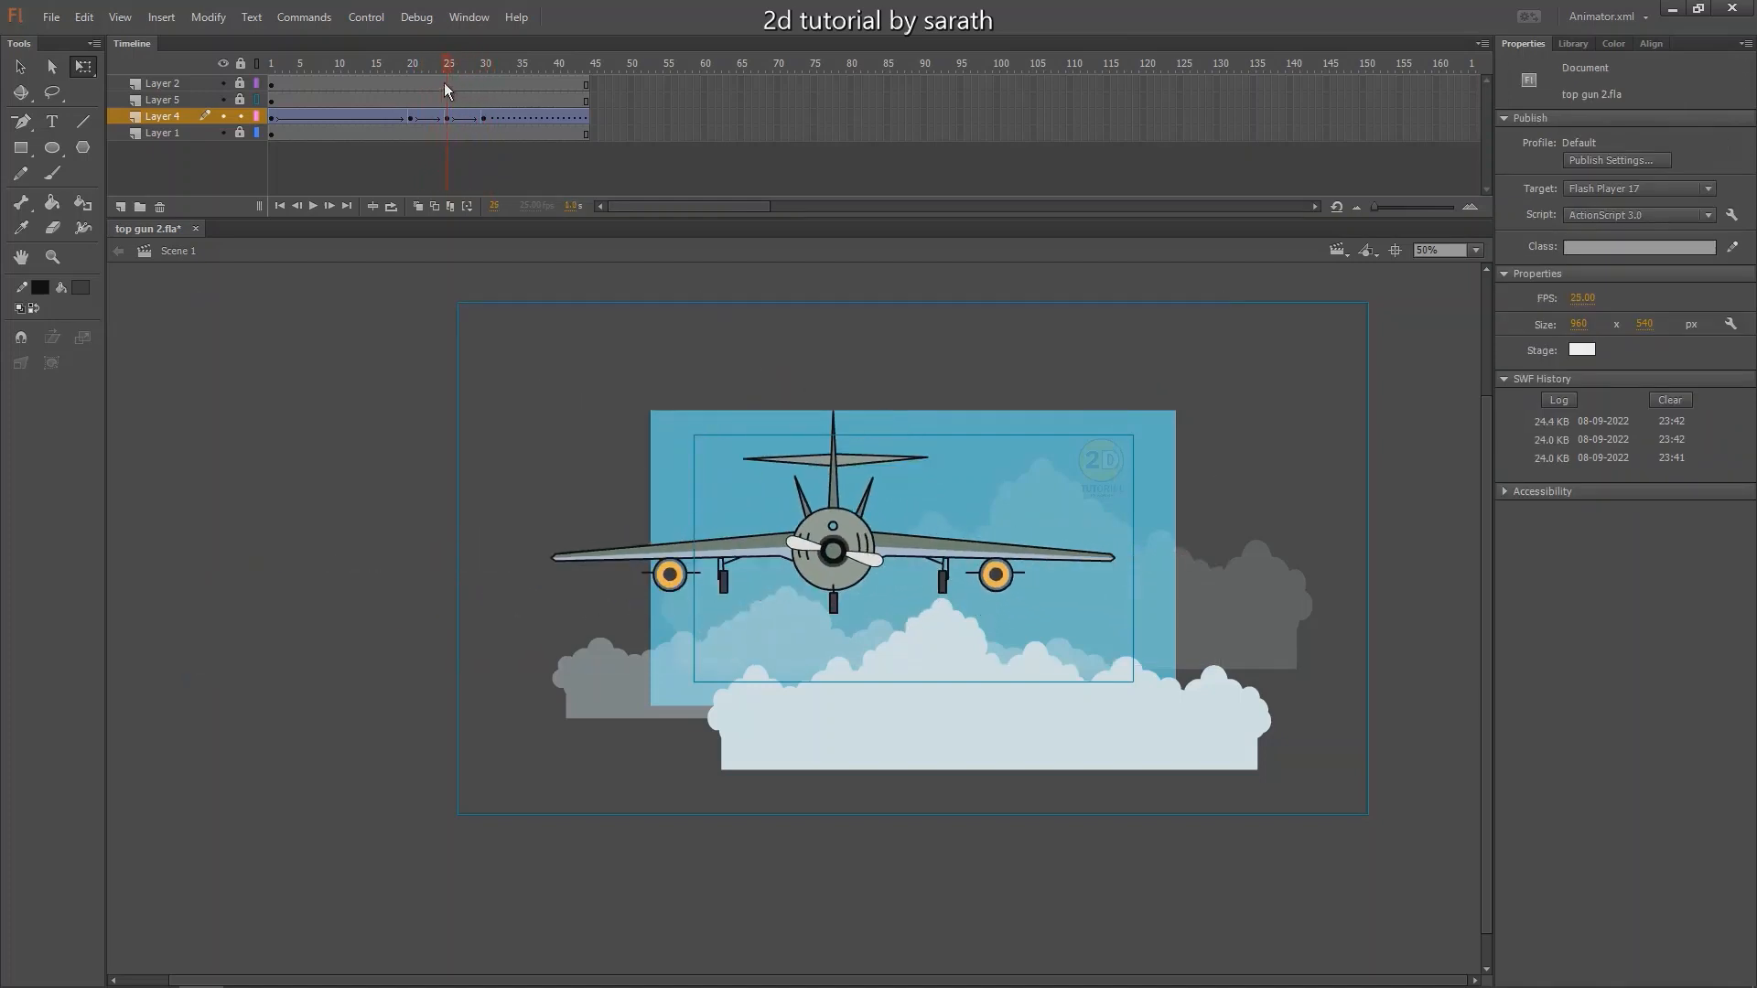
Give the Layer 4 tweens on both sides of the frame 25 keyframe a negative ease and play the animation.
{"action": "left_click", "coordinate": [430, 118]}
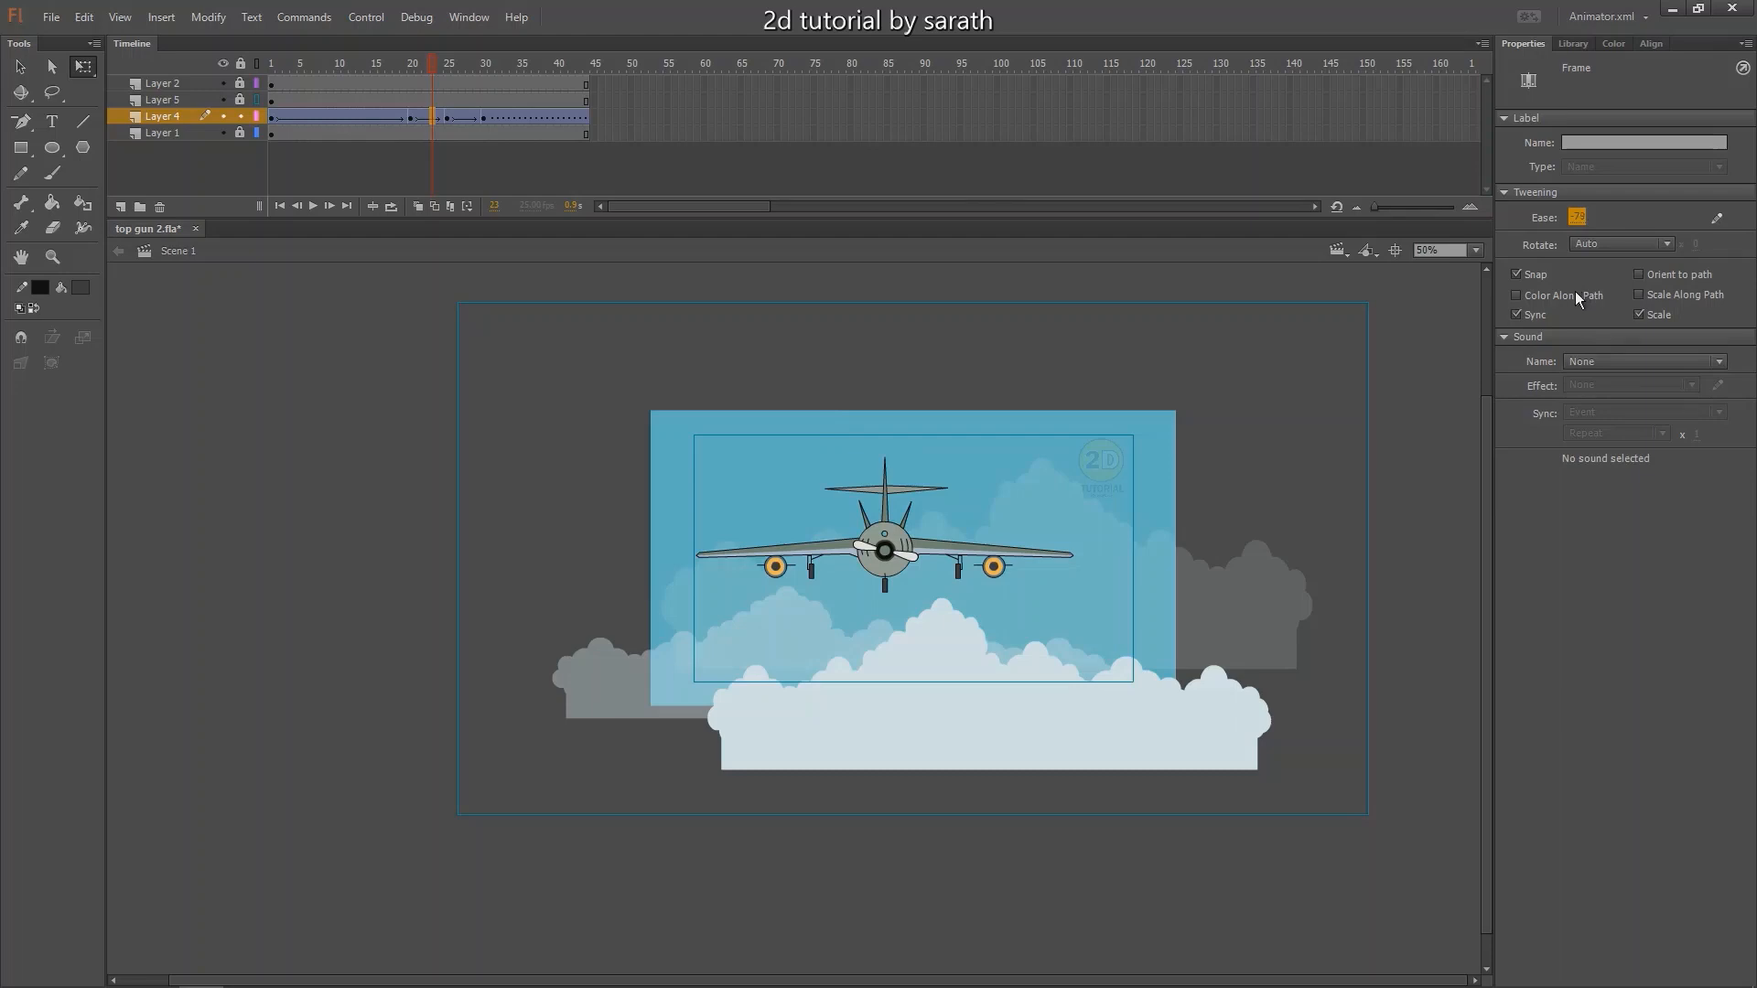
{"action": "left_click_drag", "start_coordinate": [1574, 291], "coordinate": [1568, 304]}
{"action": "key", "text": "Return"}
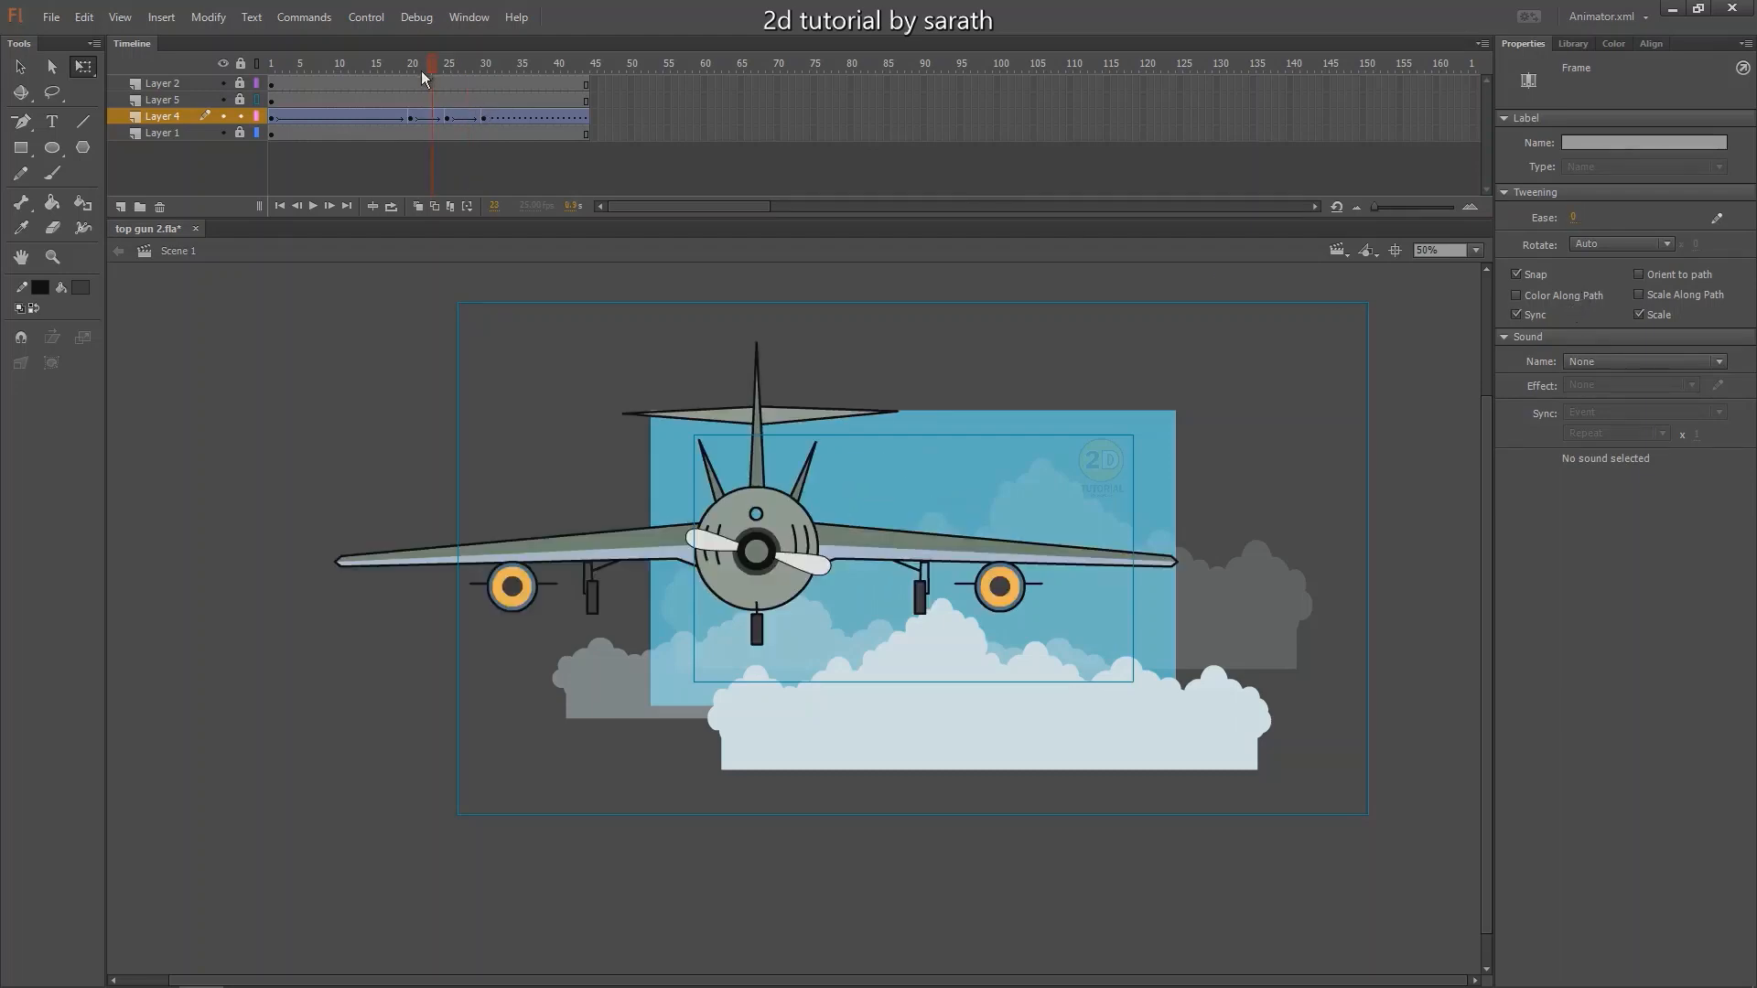
{"action": "left_click", "coordinate": [461, 117]}
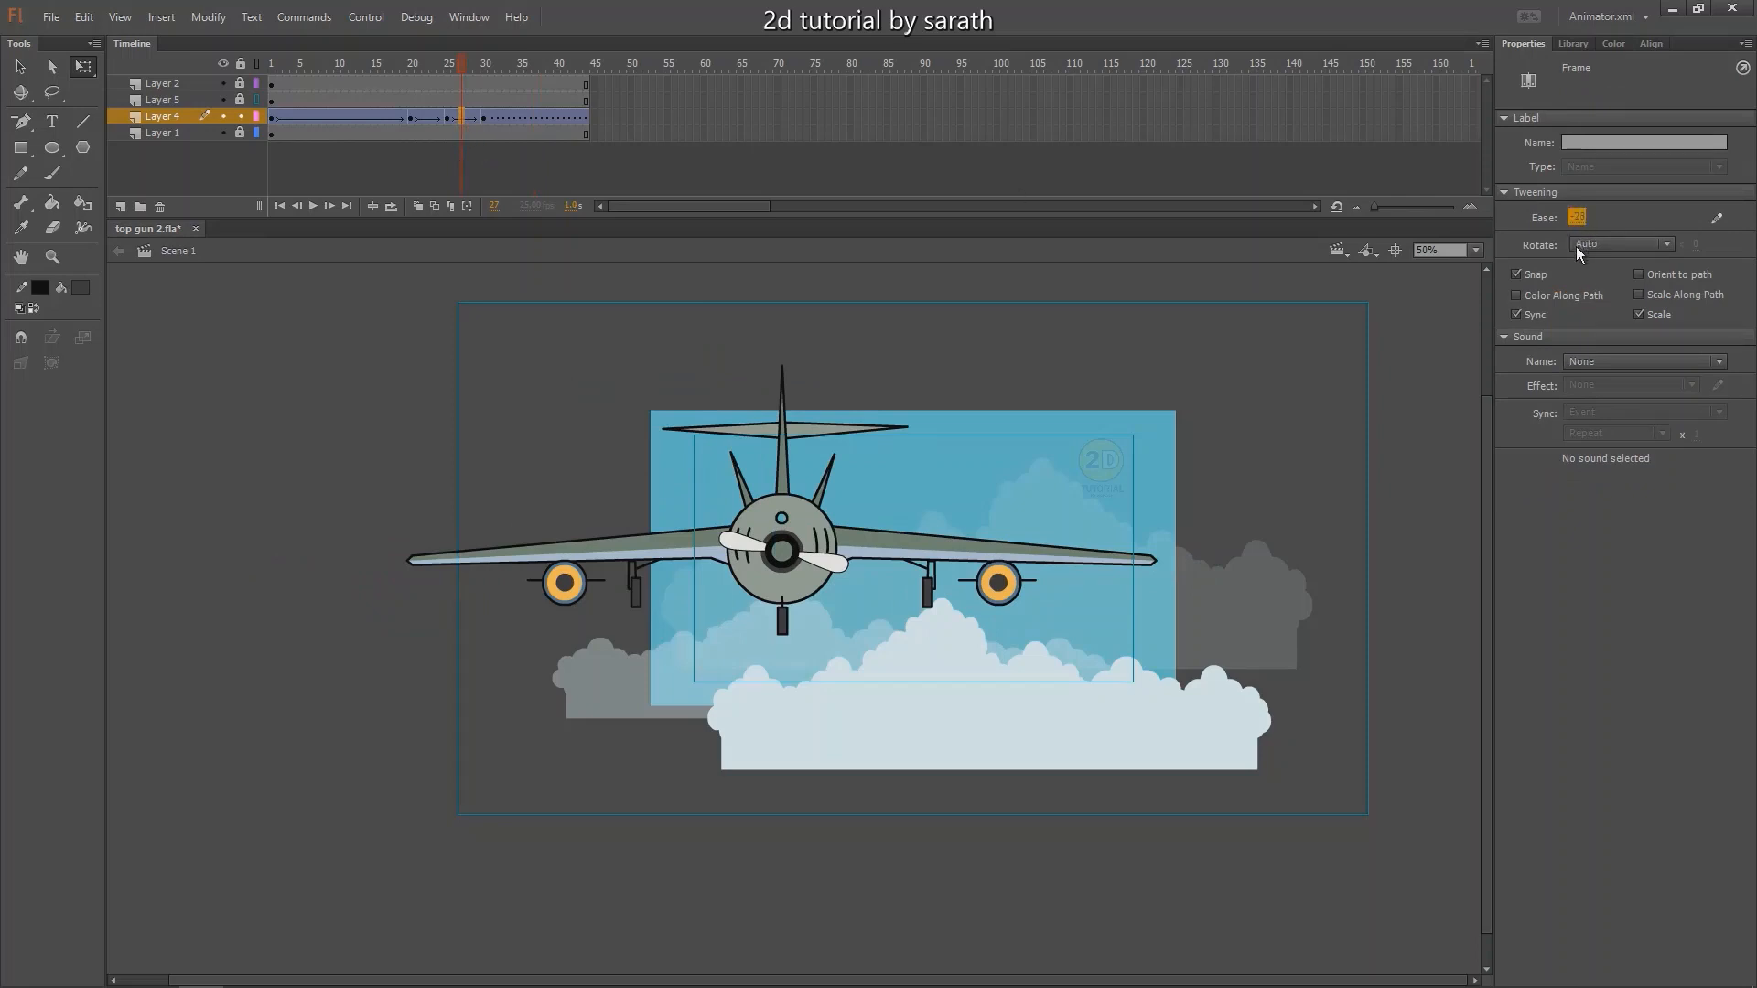
{"action": "key", "text": "Return"}
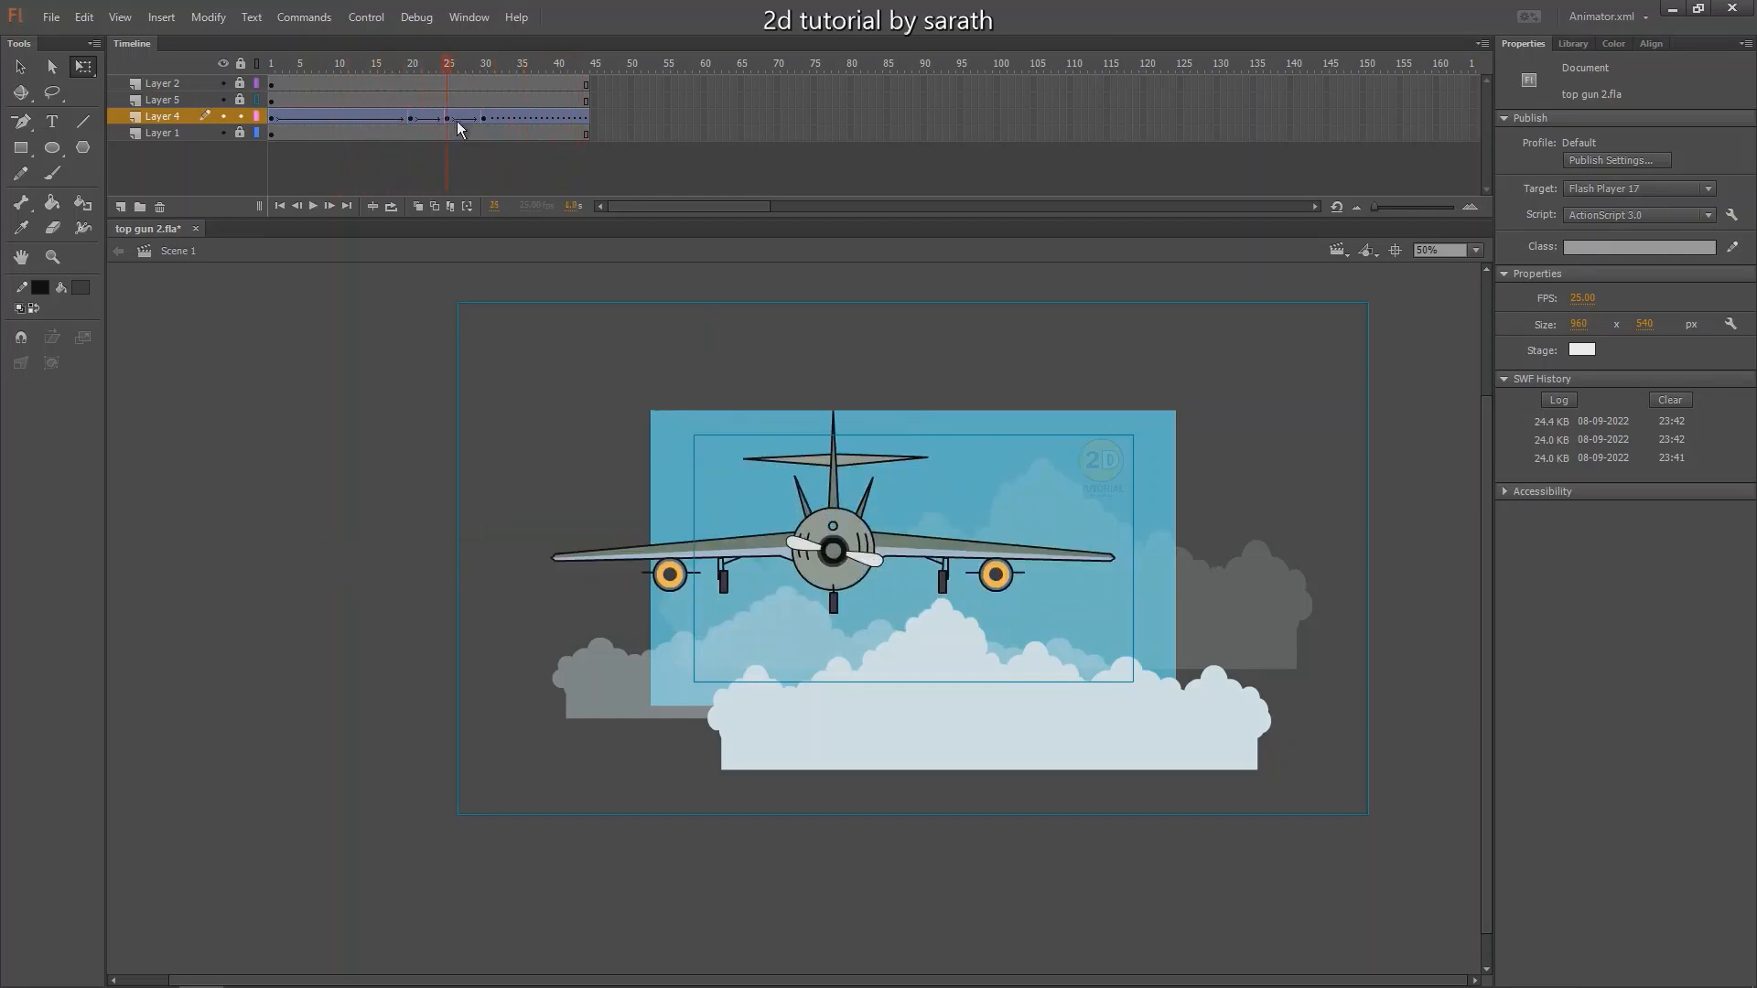
Shrink the airplane at frame 25 to about 880 by 316 px and play the animation.
{"action": "left_click", "coordinate": [448, 117]}
{"action": "left_click_drag", "start_coordinate": [1113, 412], "coordinate": [1074, 453]}
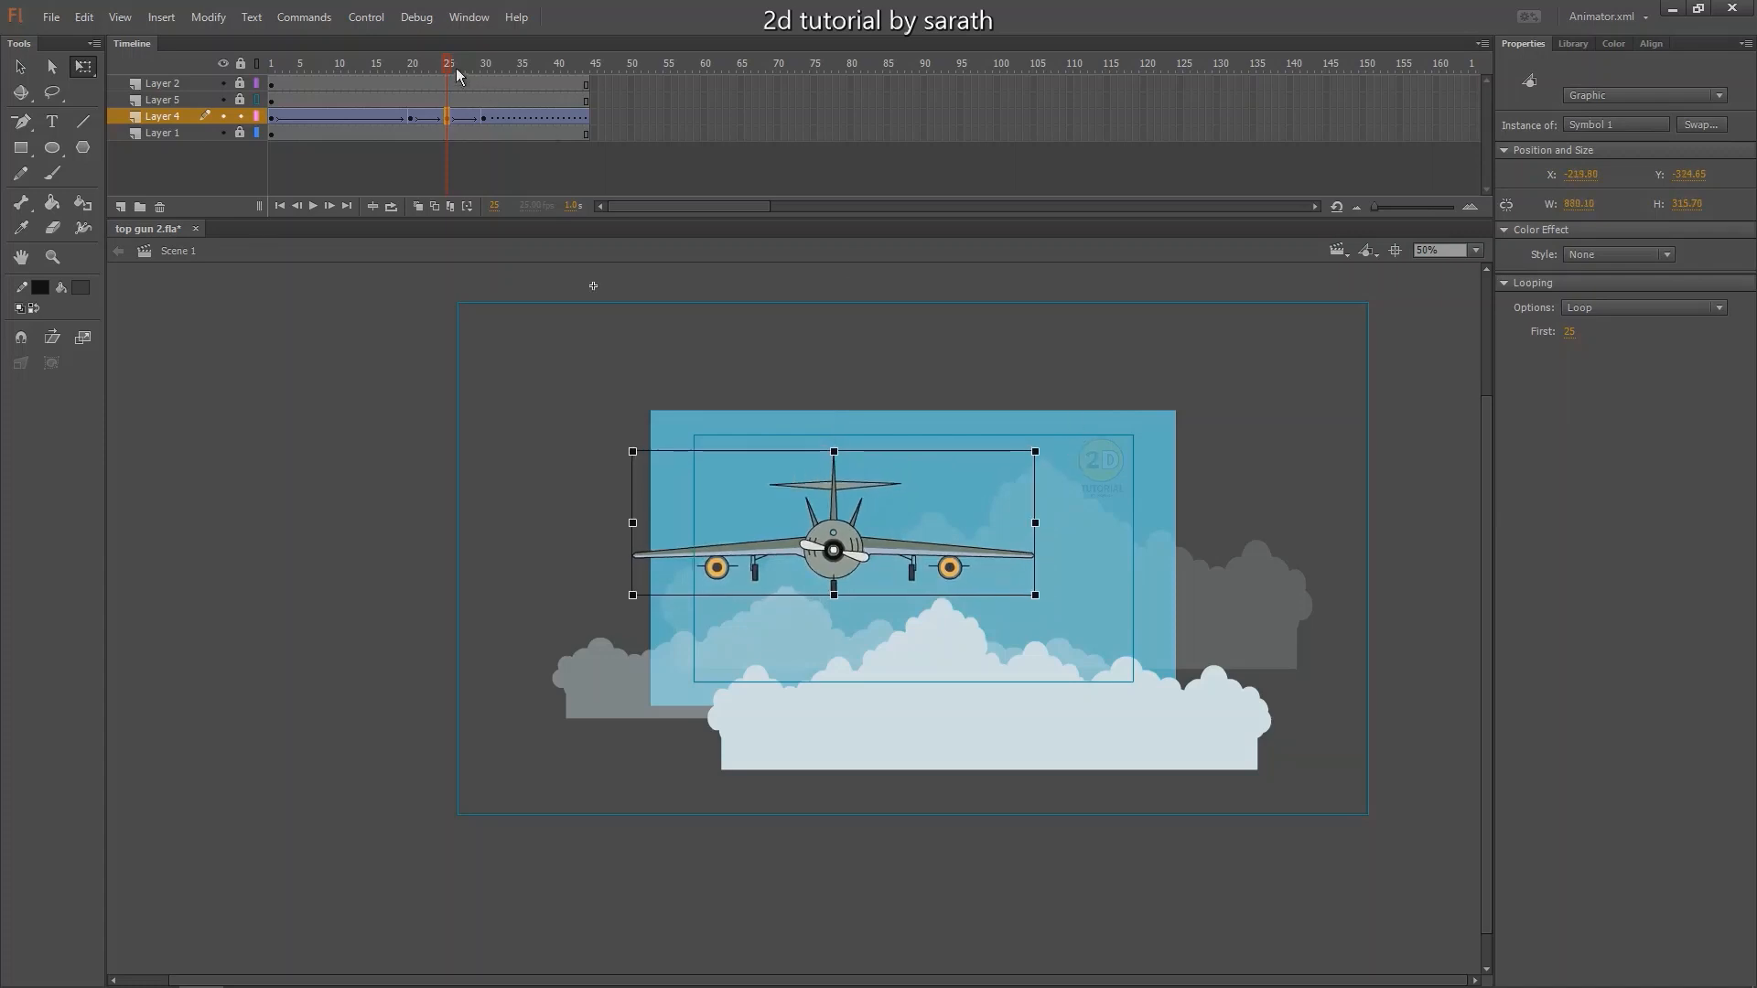
{"action": "left_click_drag", "start_coordinate": [456, 68], "coordinate": [368, 123]}
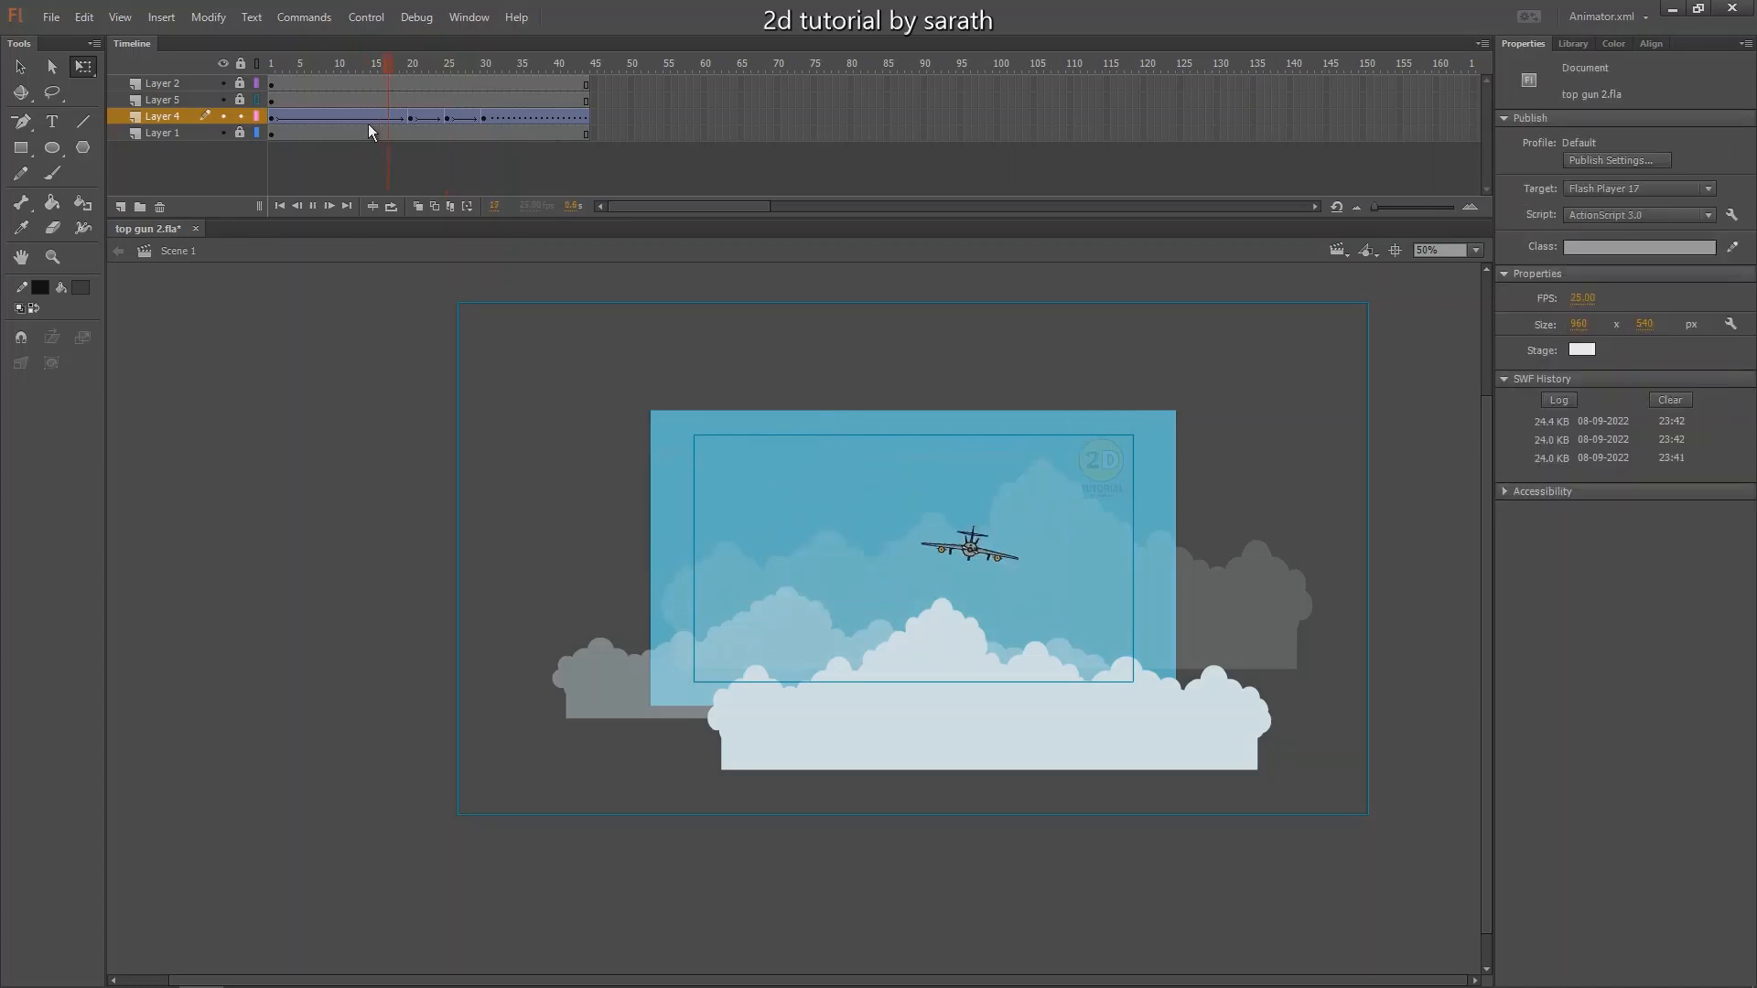
Move the airplane at frame 30 of Layer 4 further left and check the motion in playback.
{"action": "left_click", "coordinate": [483, 117]}
{"action": "key", "text": "Return"}
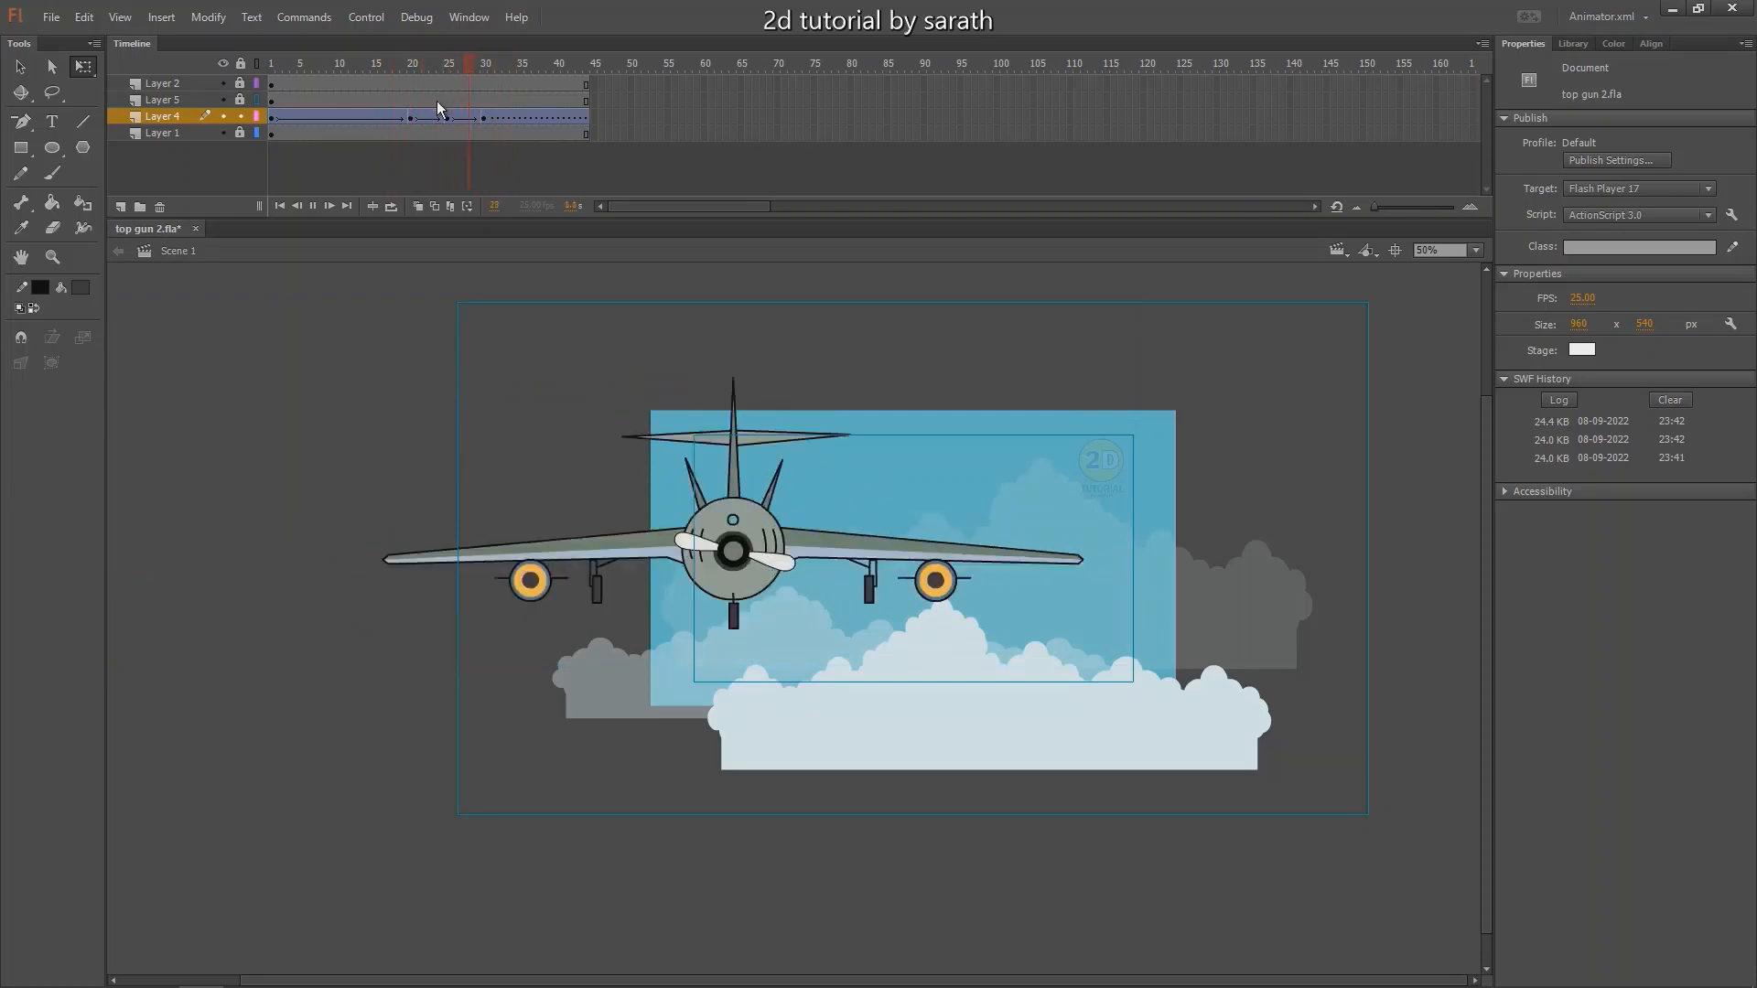
{"action": "key", "text": "Return"}
Remove two frames between frames 25 and 30 and two between frames 20 and 25 across all layers, and play the animation.
{"action": "left_click_drag", "start_coordinate": [469, 70], "coordinate": [452, 67]}
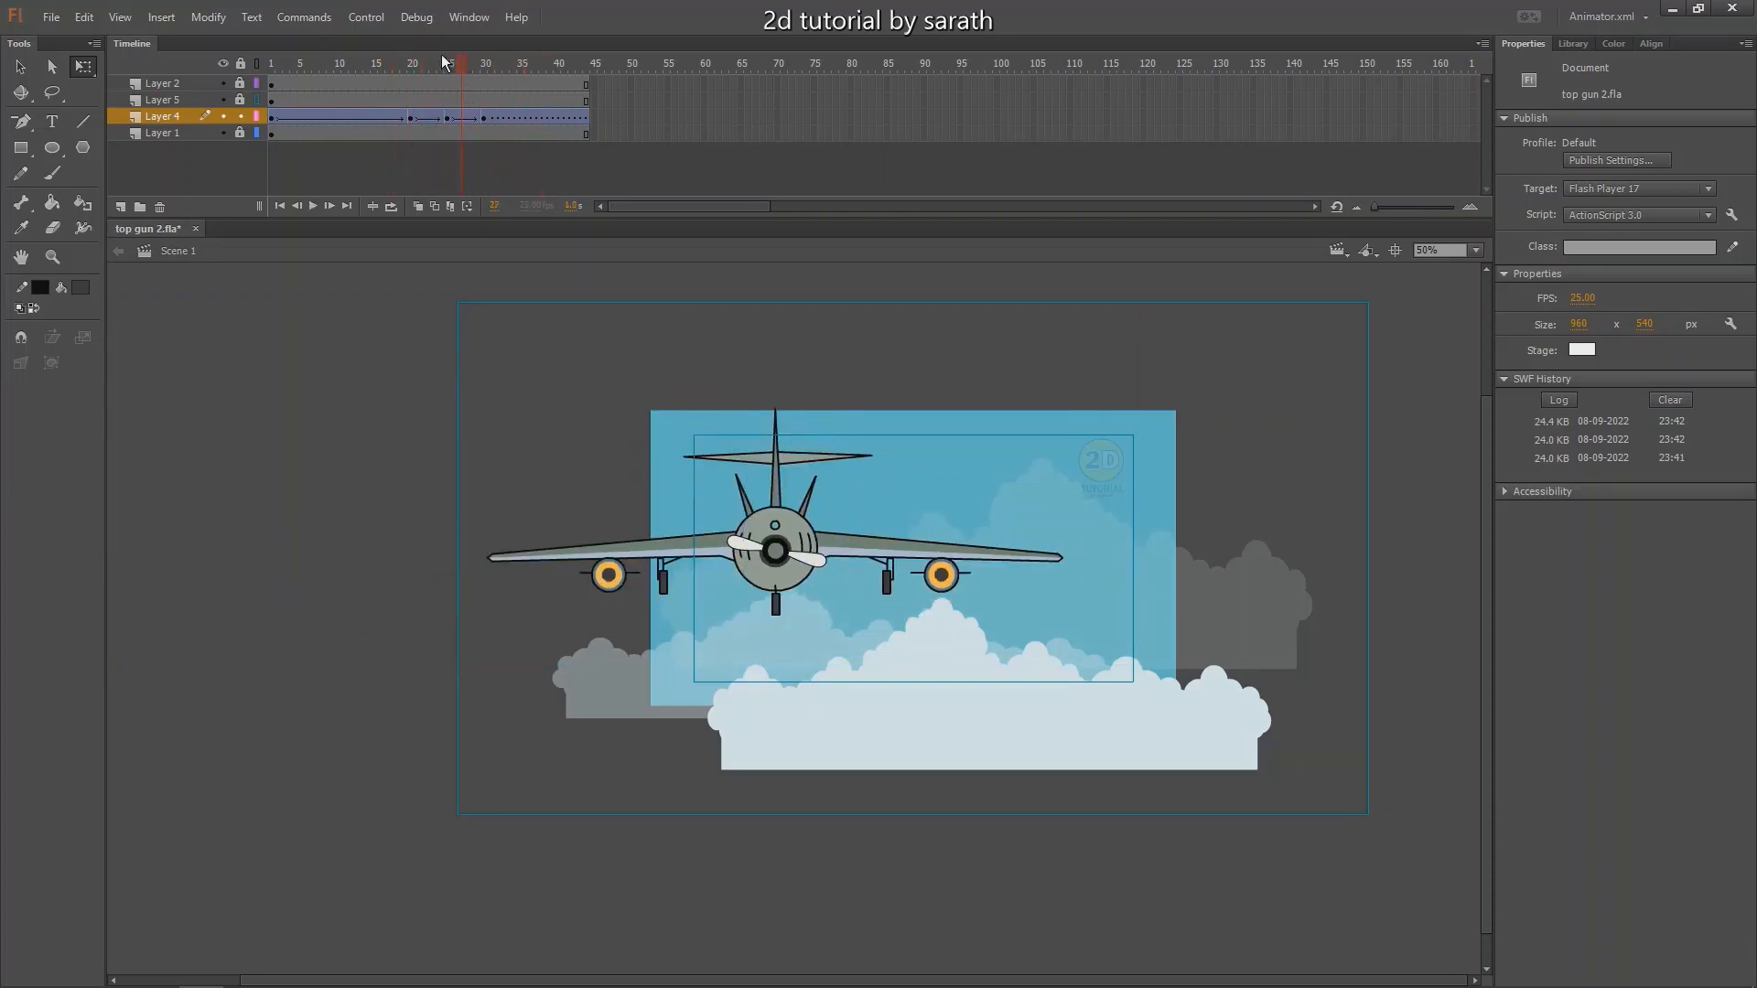
{"action": "key", "text": "shift+F5"}
{"action": "key", "text": "shift+F5"}
{"action": "left_click", "coordinate": [423, 62]}
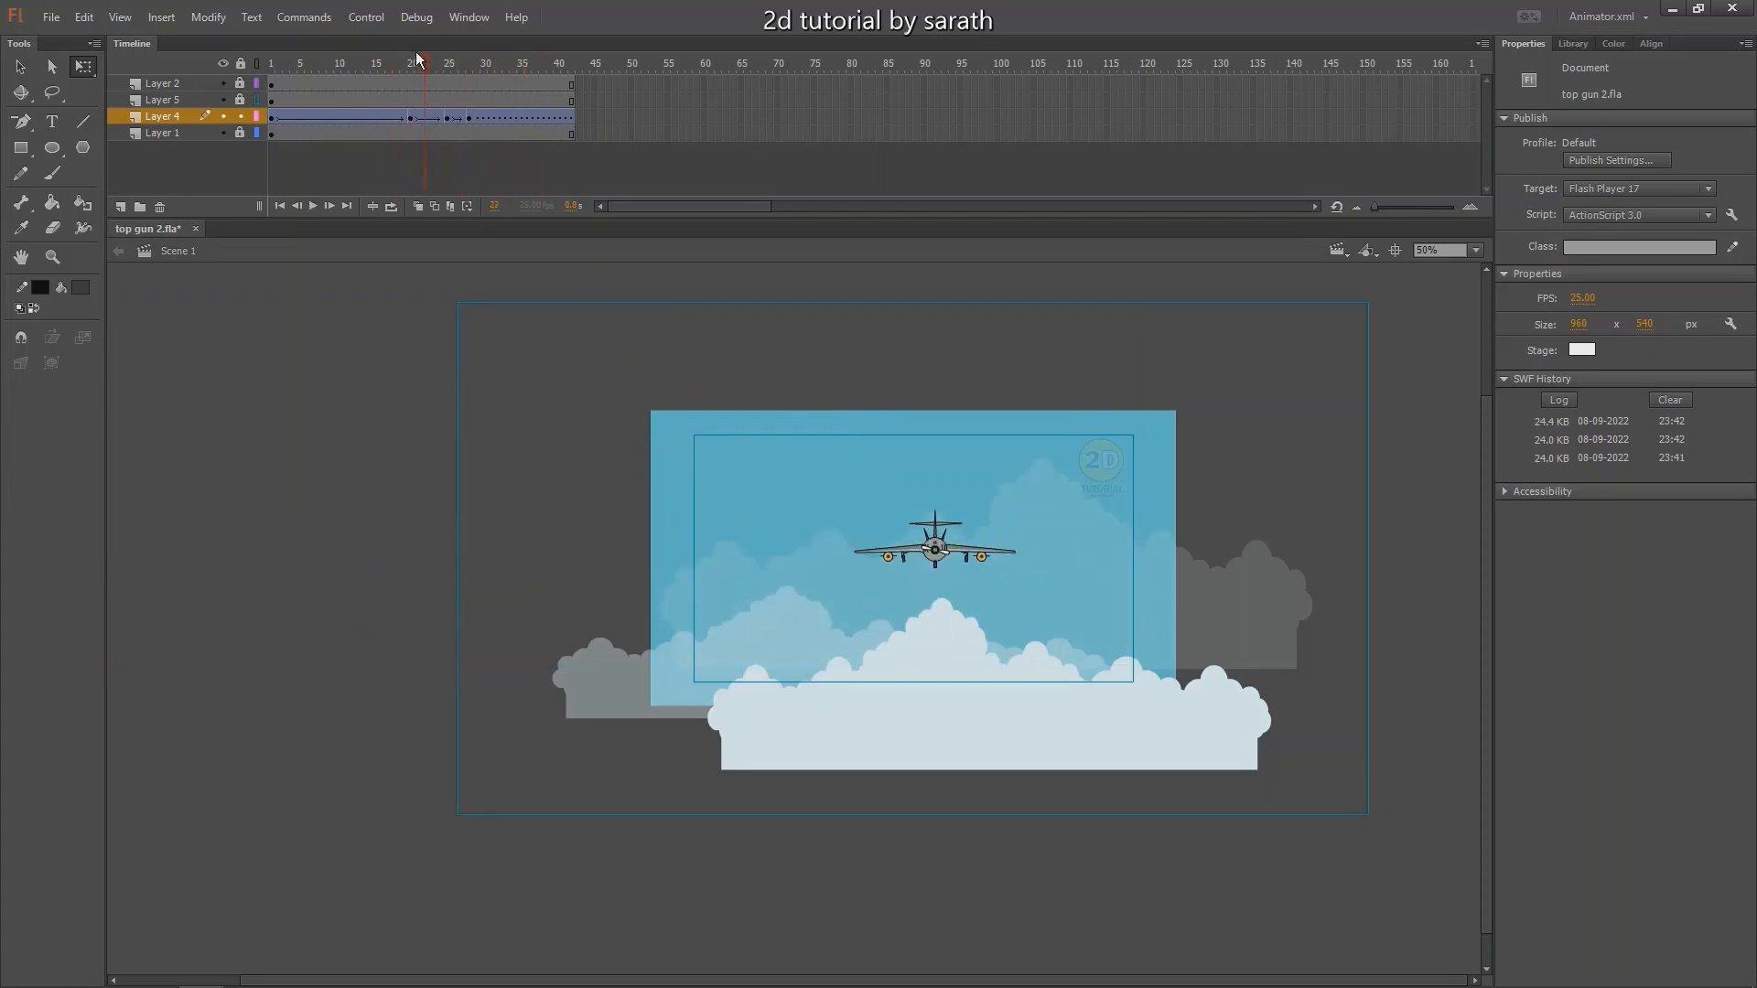
{"action": "key", "text": "shift+F5"}
{"action": "key", "text": "shift+F5"}
{"action": "key", "text": "Return"}
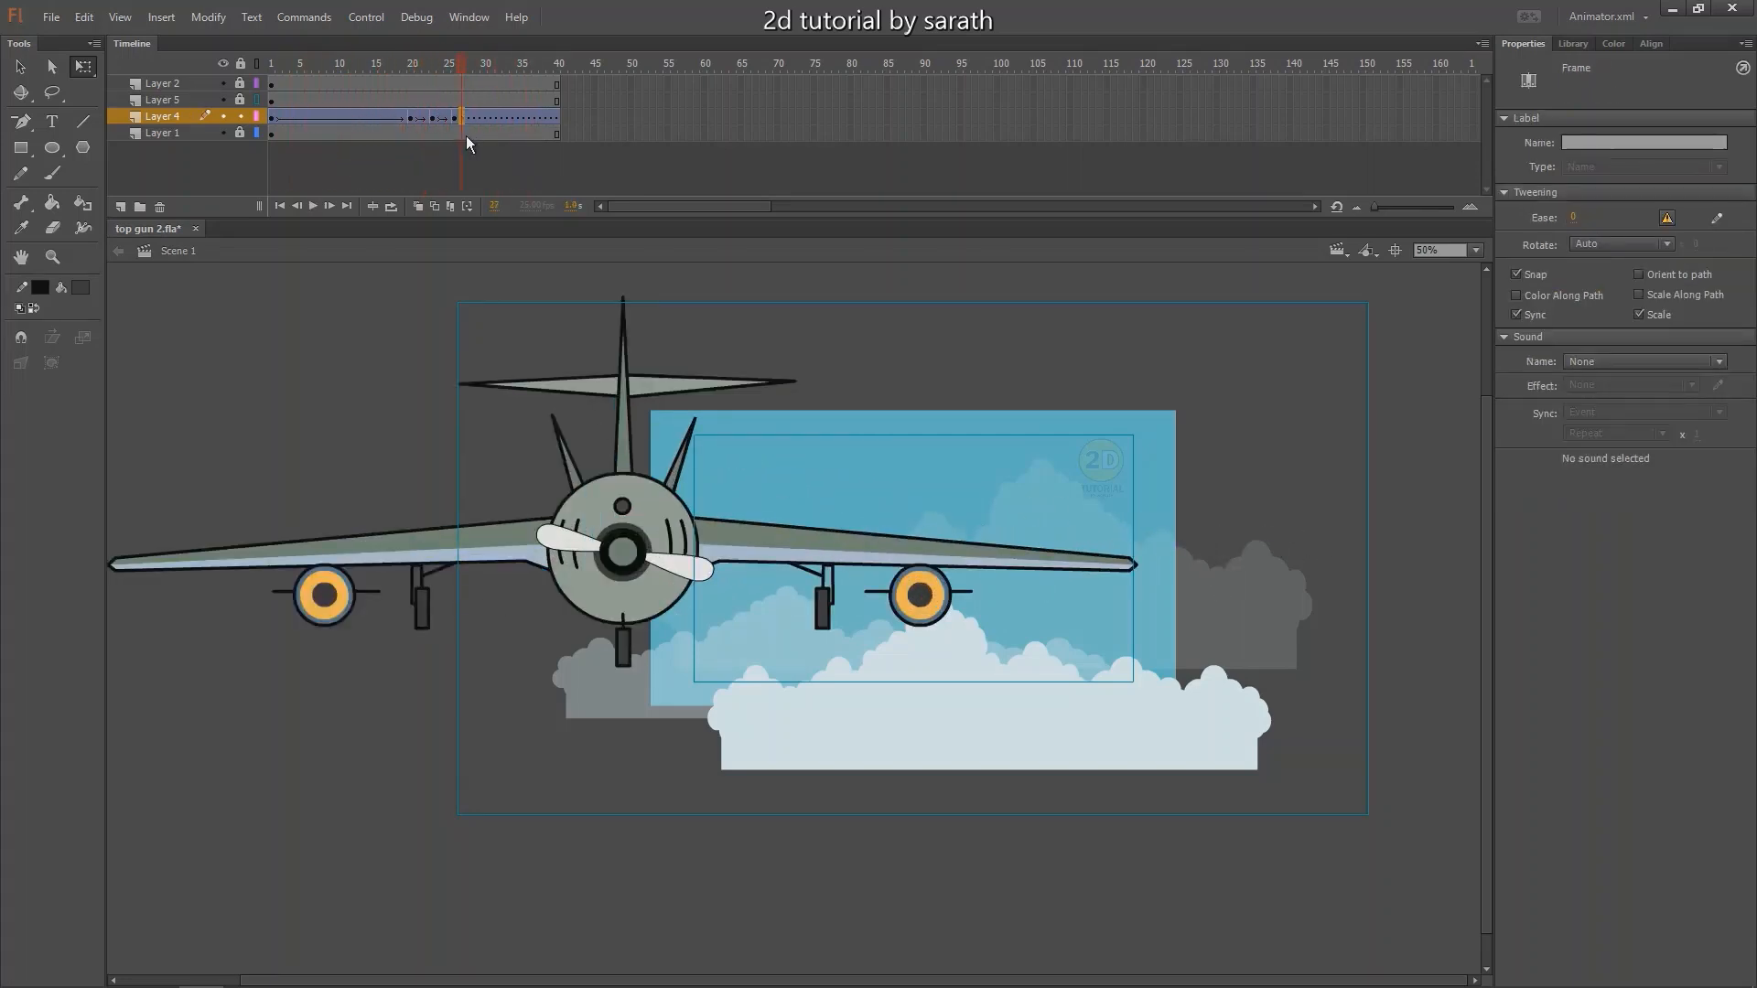
Insert a blank keyframe at frame 27 of Layer 4 to end the airplane's appearance, and replay the animation.
{"action": "key", "text": "Return"}
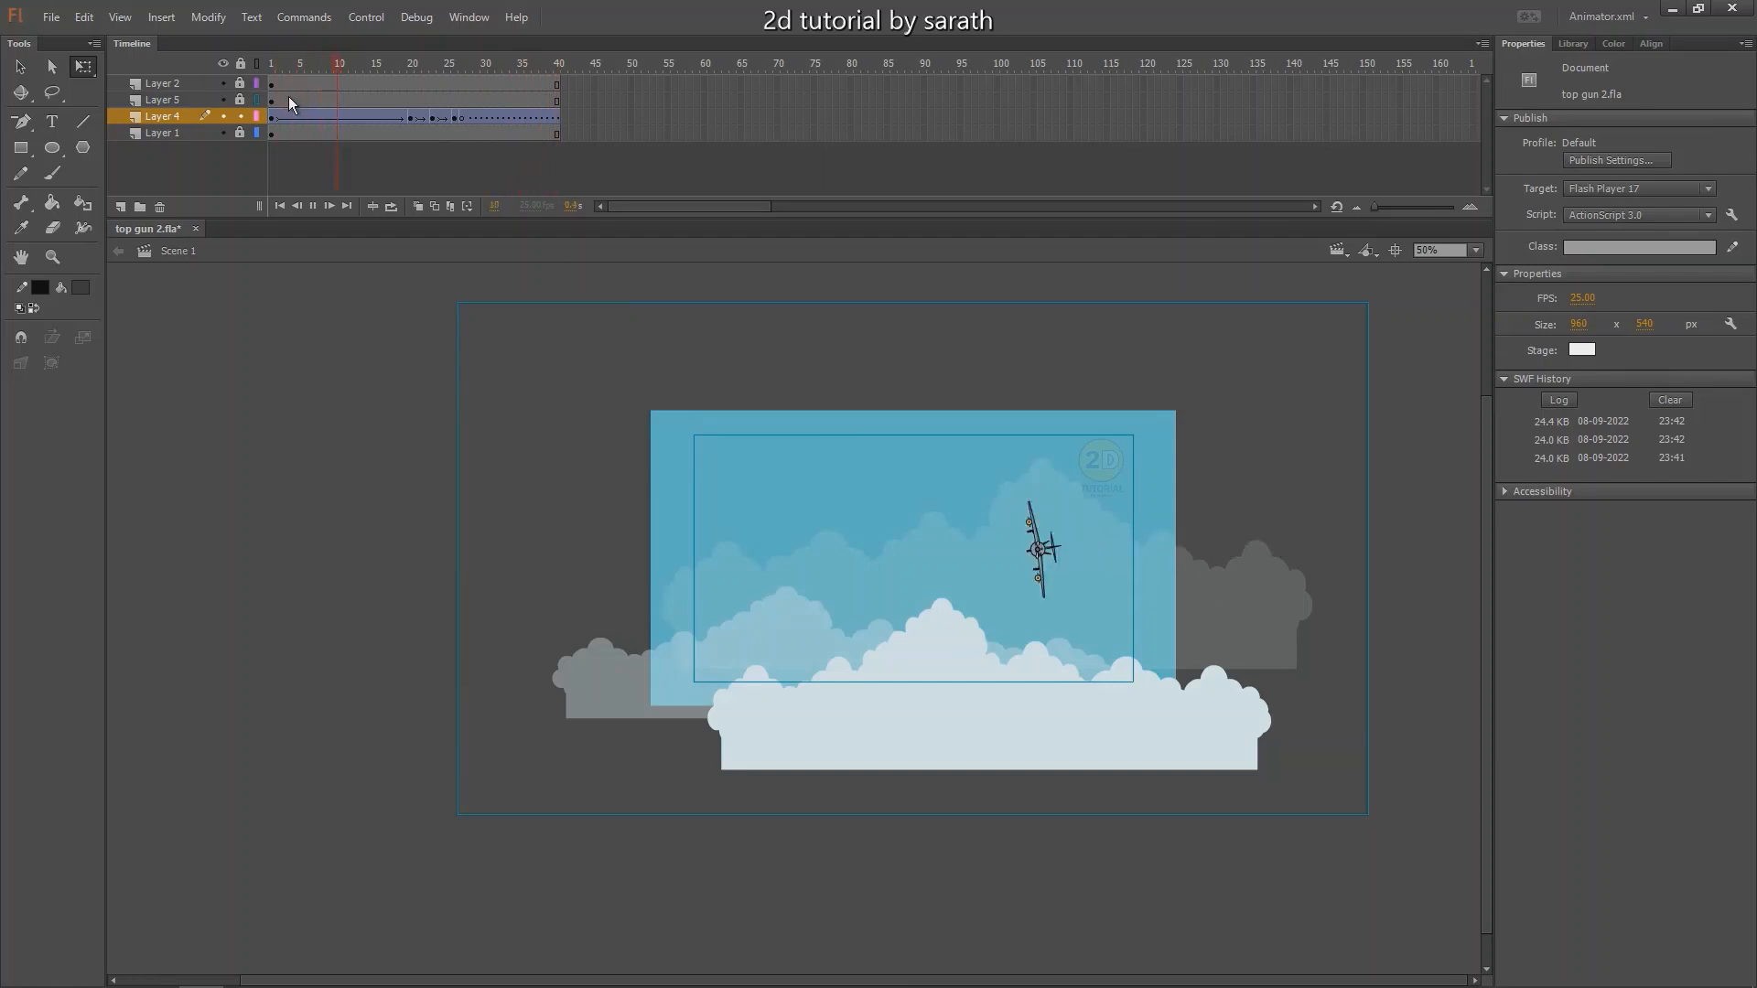
{"action": "left_click", "coordinate": [449, 66]}
Unlock the background's Layer 1 and insert keyframes on it at frames 24, 26, 28, 30 and 32.
{"action": "left_click", "coordinate": [227, 133]}
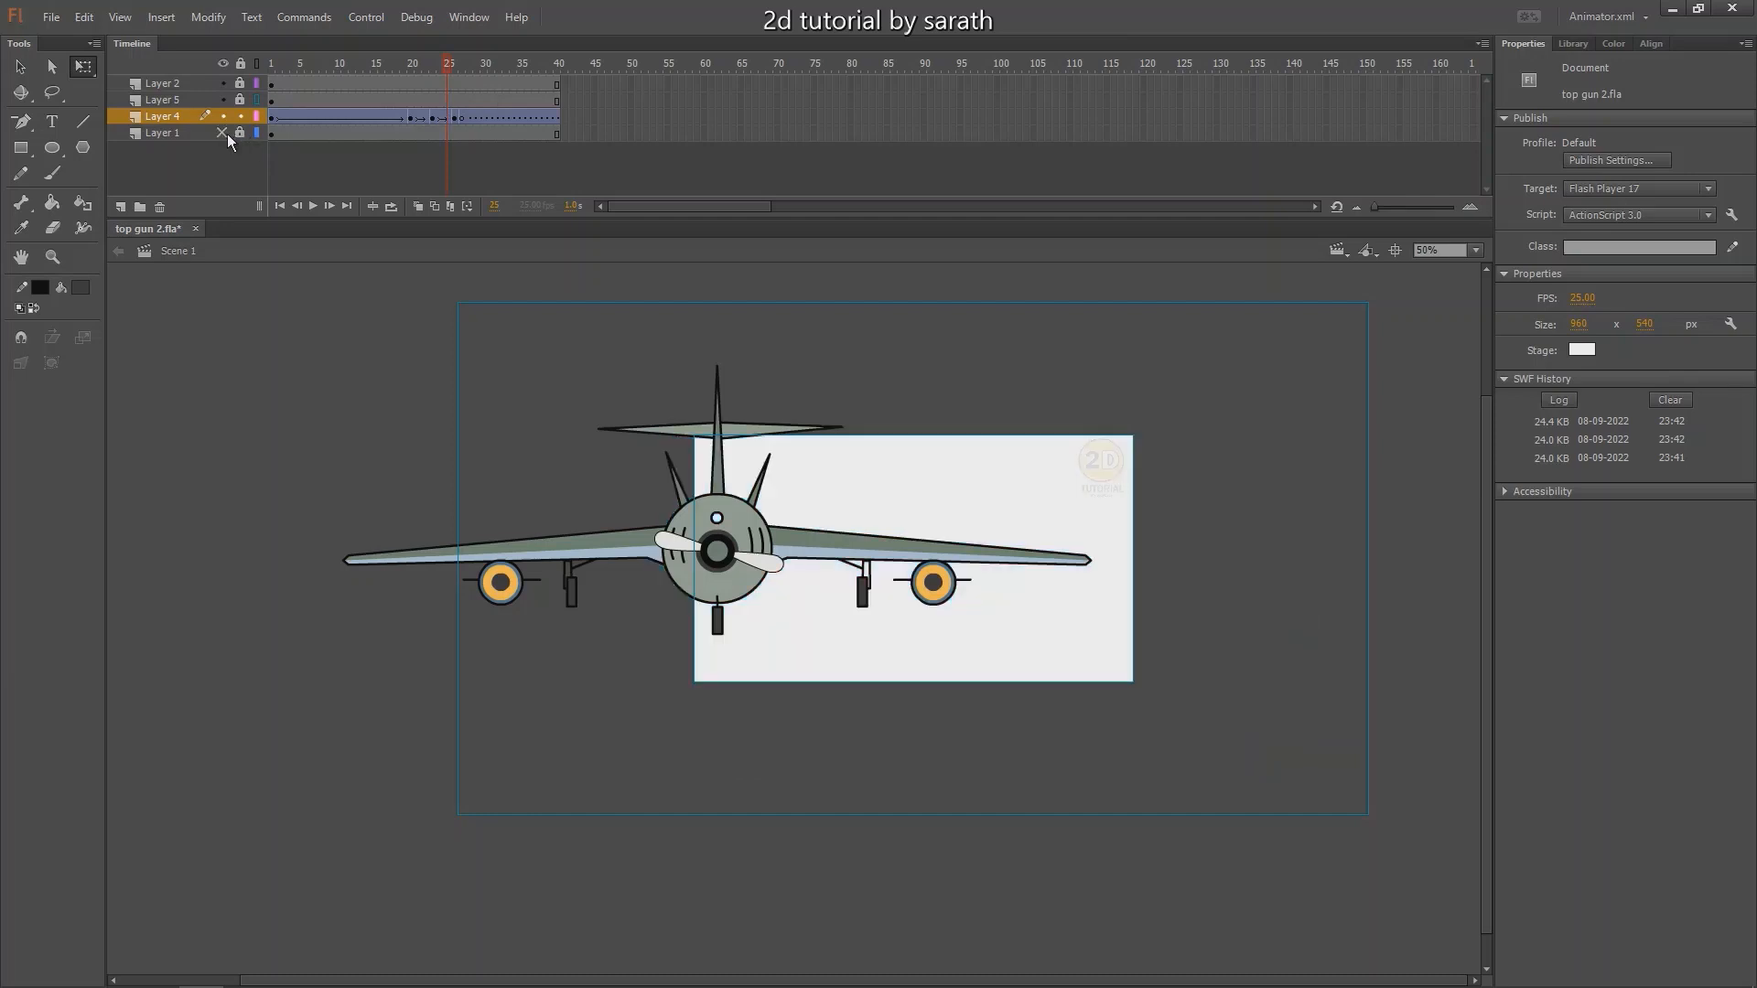
{"action": "left_click", "coordinate": [227, 133]}
{"action": "left_click_drag", "start_coordinate": [419, 67], "coordinate": [430, 73]}
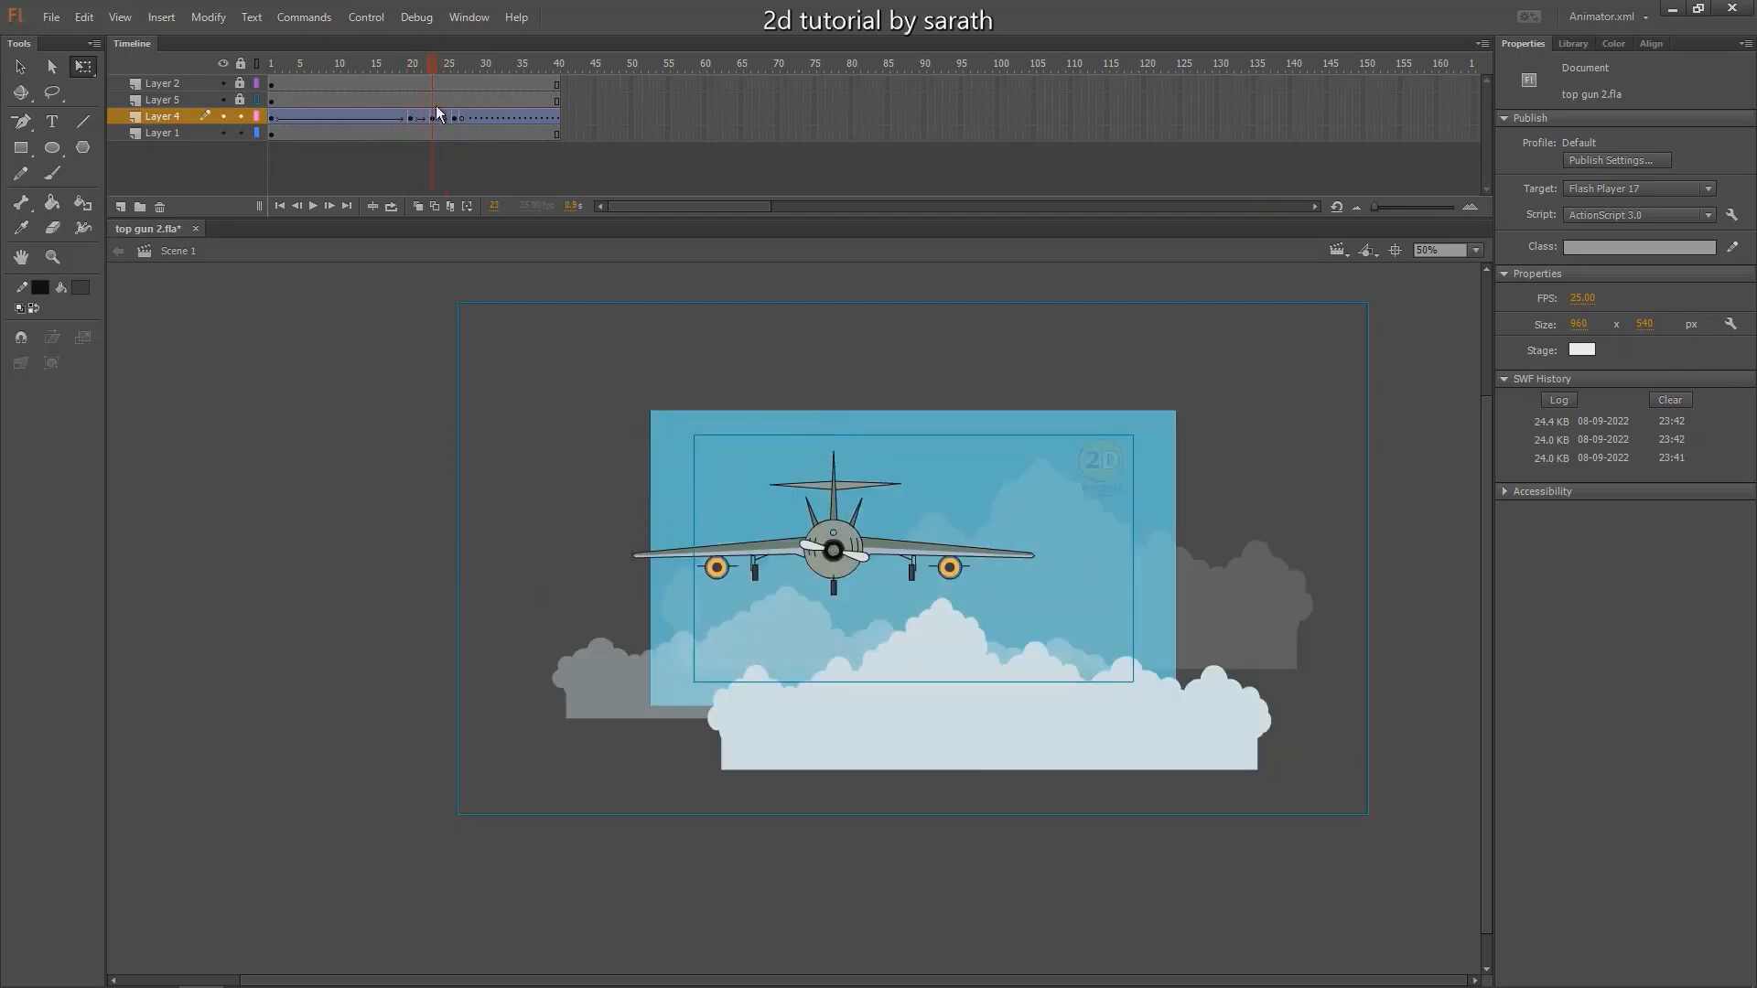
{"action": "left_click", "coordinate": [441, 132]}
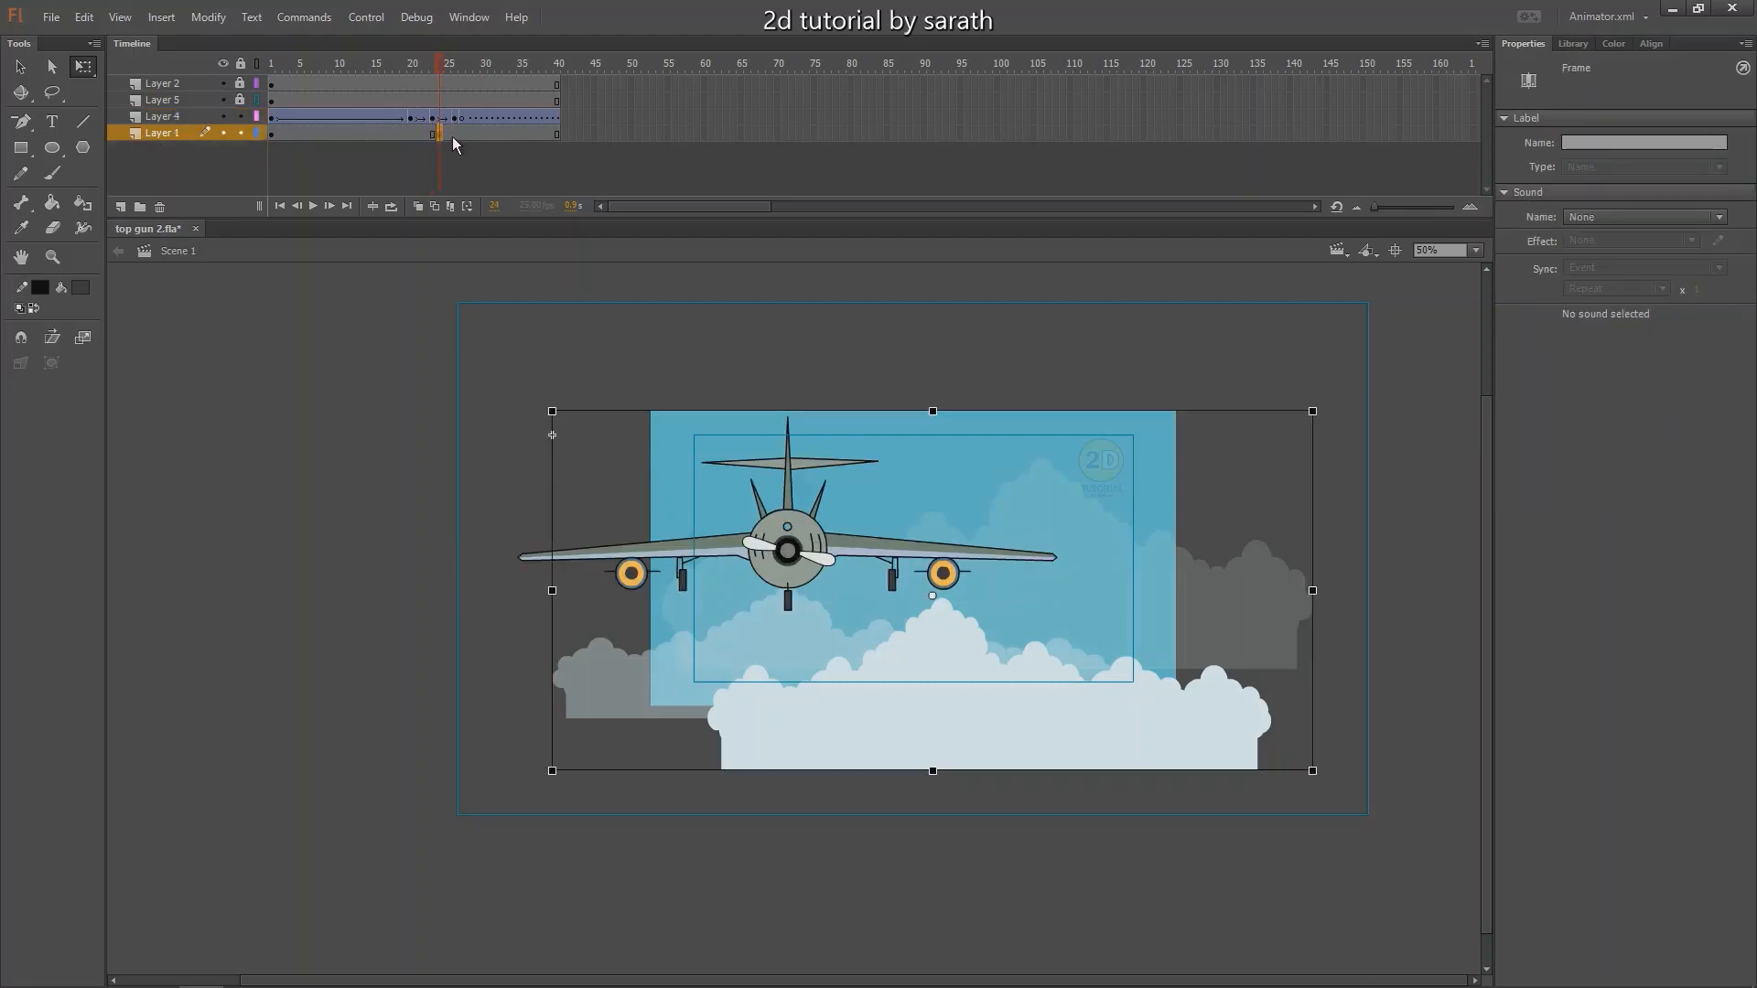
{"action": "left_click", "coordinate": [454, 133]}
{"action": "key", "text": "F6"}
{"action": "left_click", "coordinate": [466, 133]}
{"action": "key", "text": "F6"}
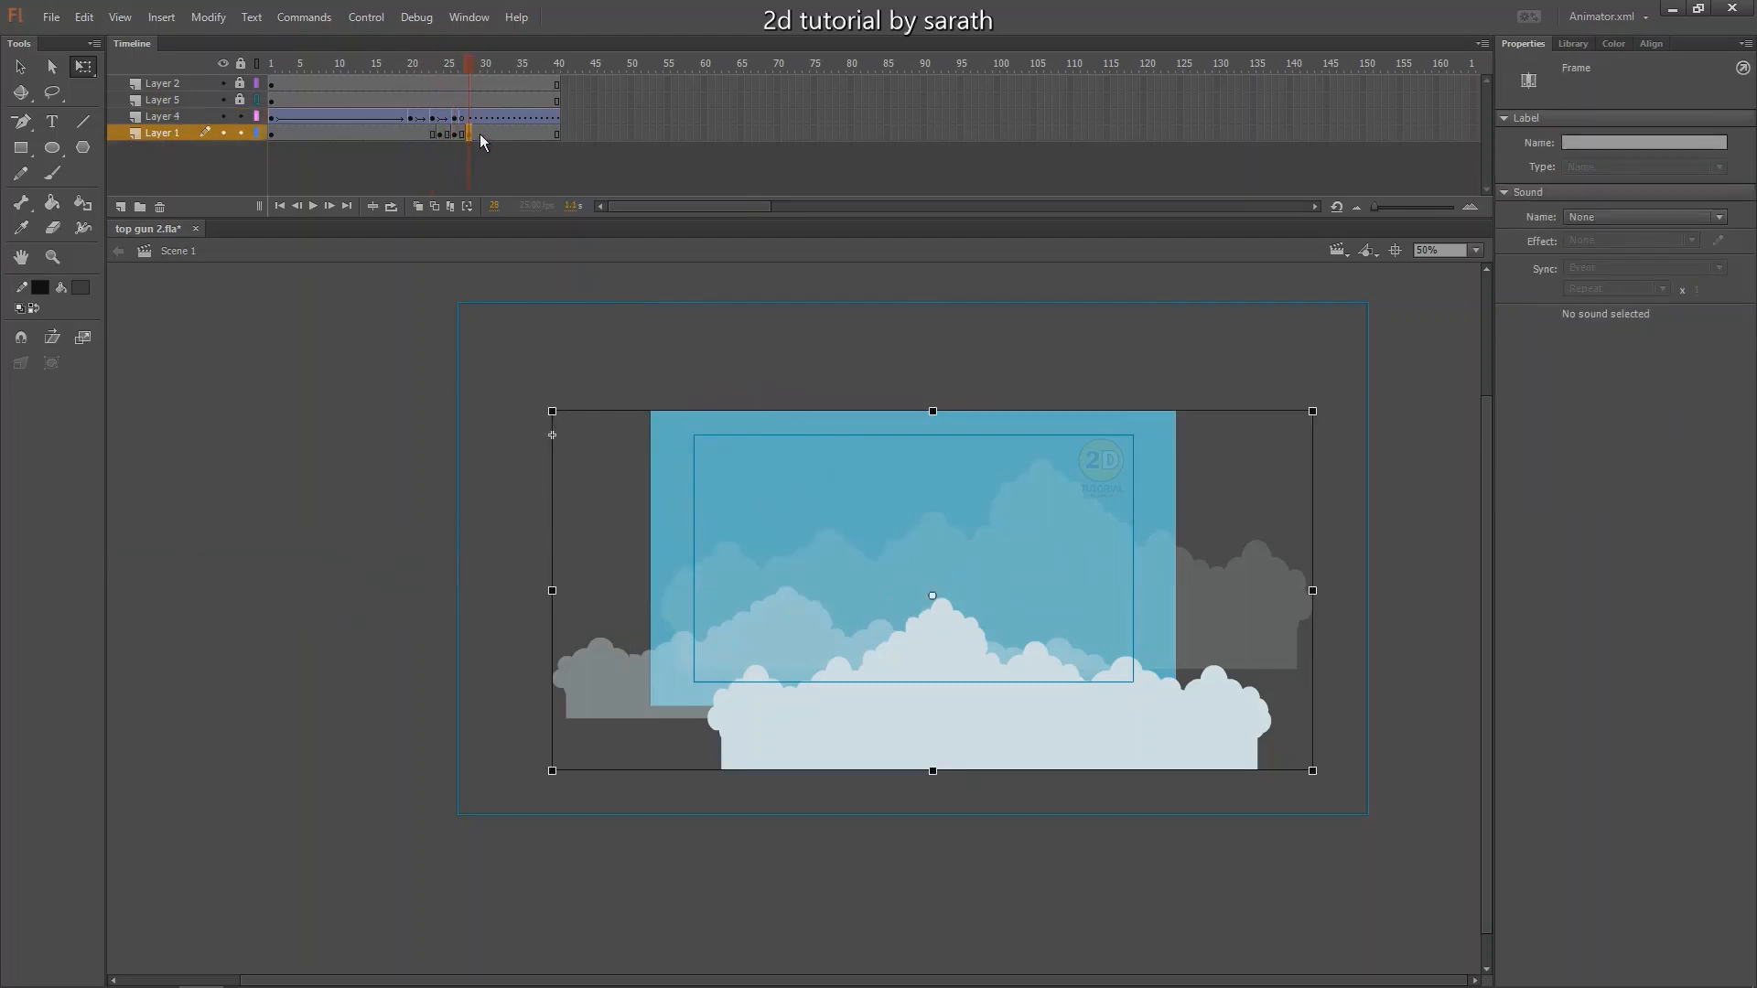
{"action": "left_click", "coordinate": [483, 134]}
{"action": "key", "text": "F6"}
Nudge the background at frame 26 of Layer 1 left and slightly up.
{"action": "left_click", "coordinate": [453, 133]}
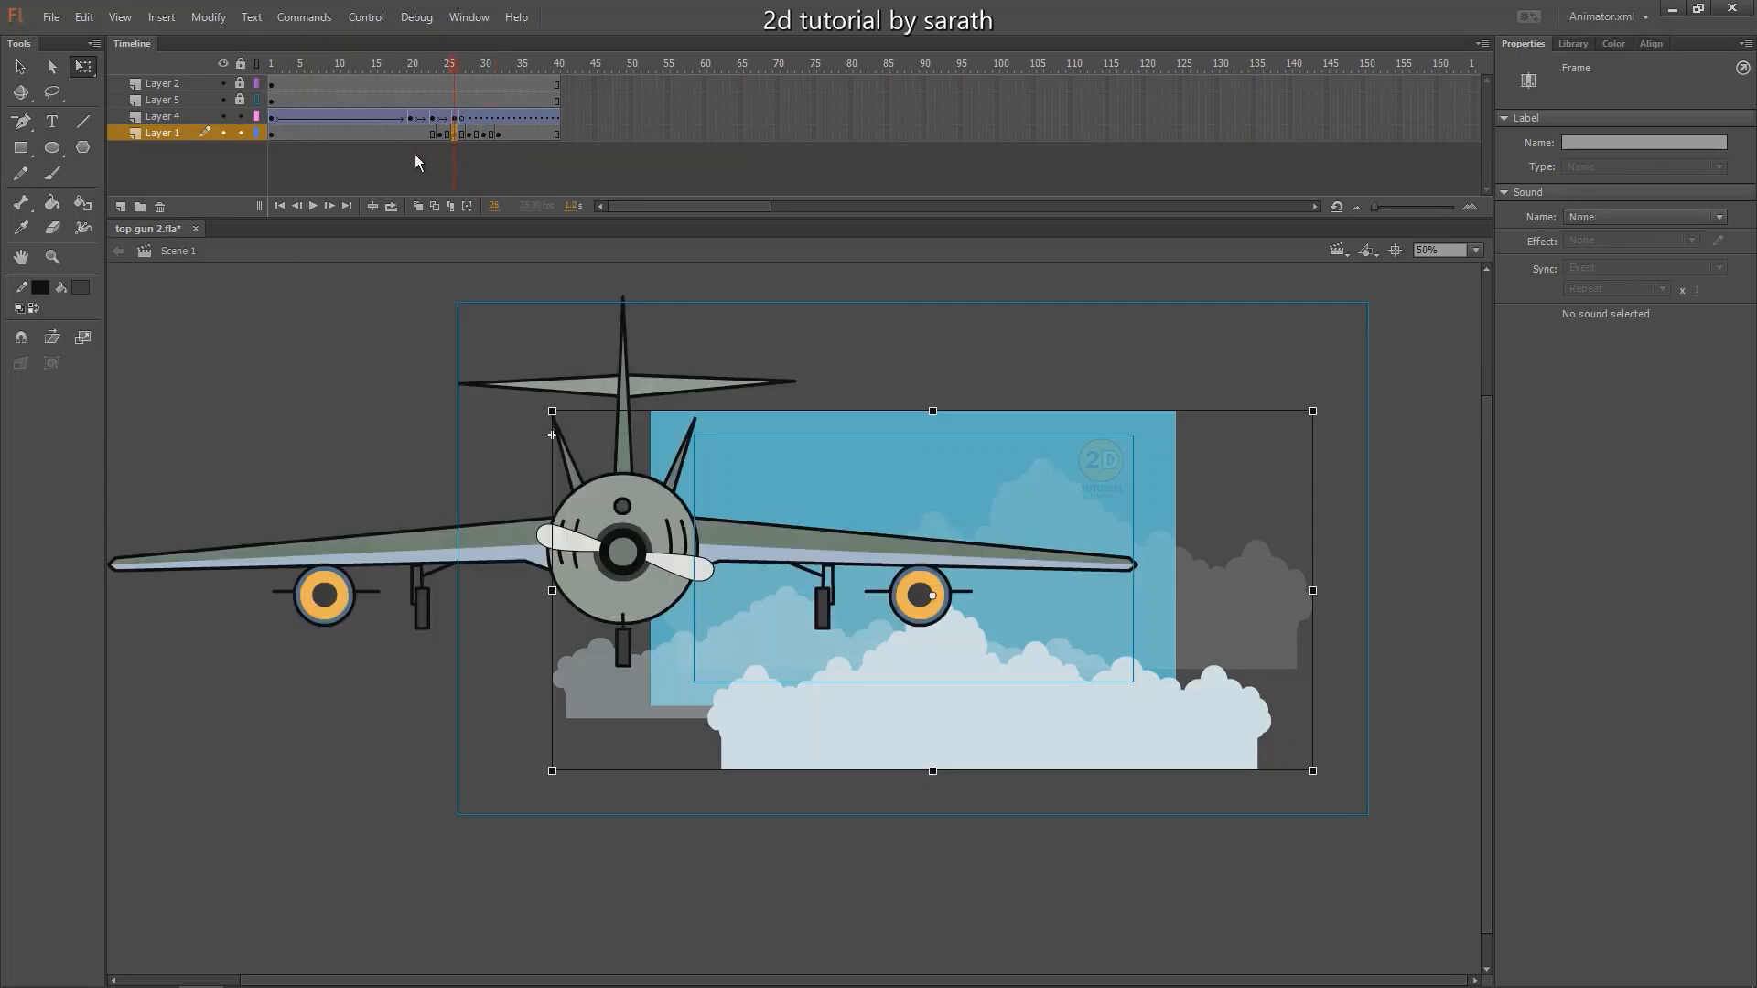
{"action": "key", "text": "Left"}
{"action": "key", "text": "Left"}
{"action": "key", "text": "Left"}
{"action": "key", "text": "Left"}
{"action": "key", "text": "Left"}
{"action": "key", "text": "Left"}
{"action": "key", "text": "Left"}
{"action": "key", "text": "Left"}
{"action": "key", "text": "Left"}
{"action": "key", "text": "Left"}
{"action": "key", "text": "Left"}
{"action": "key", "text": "Left"}
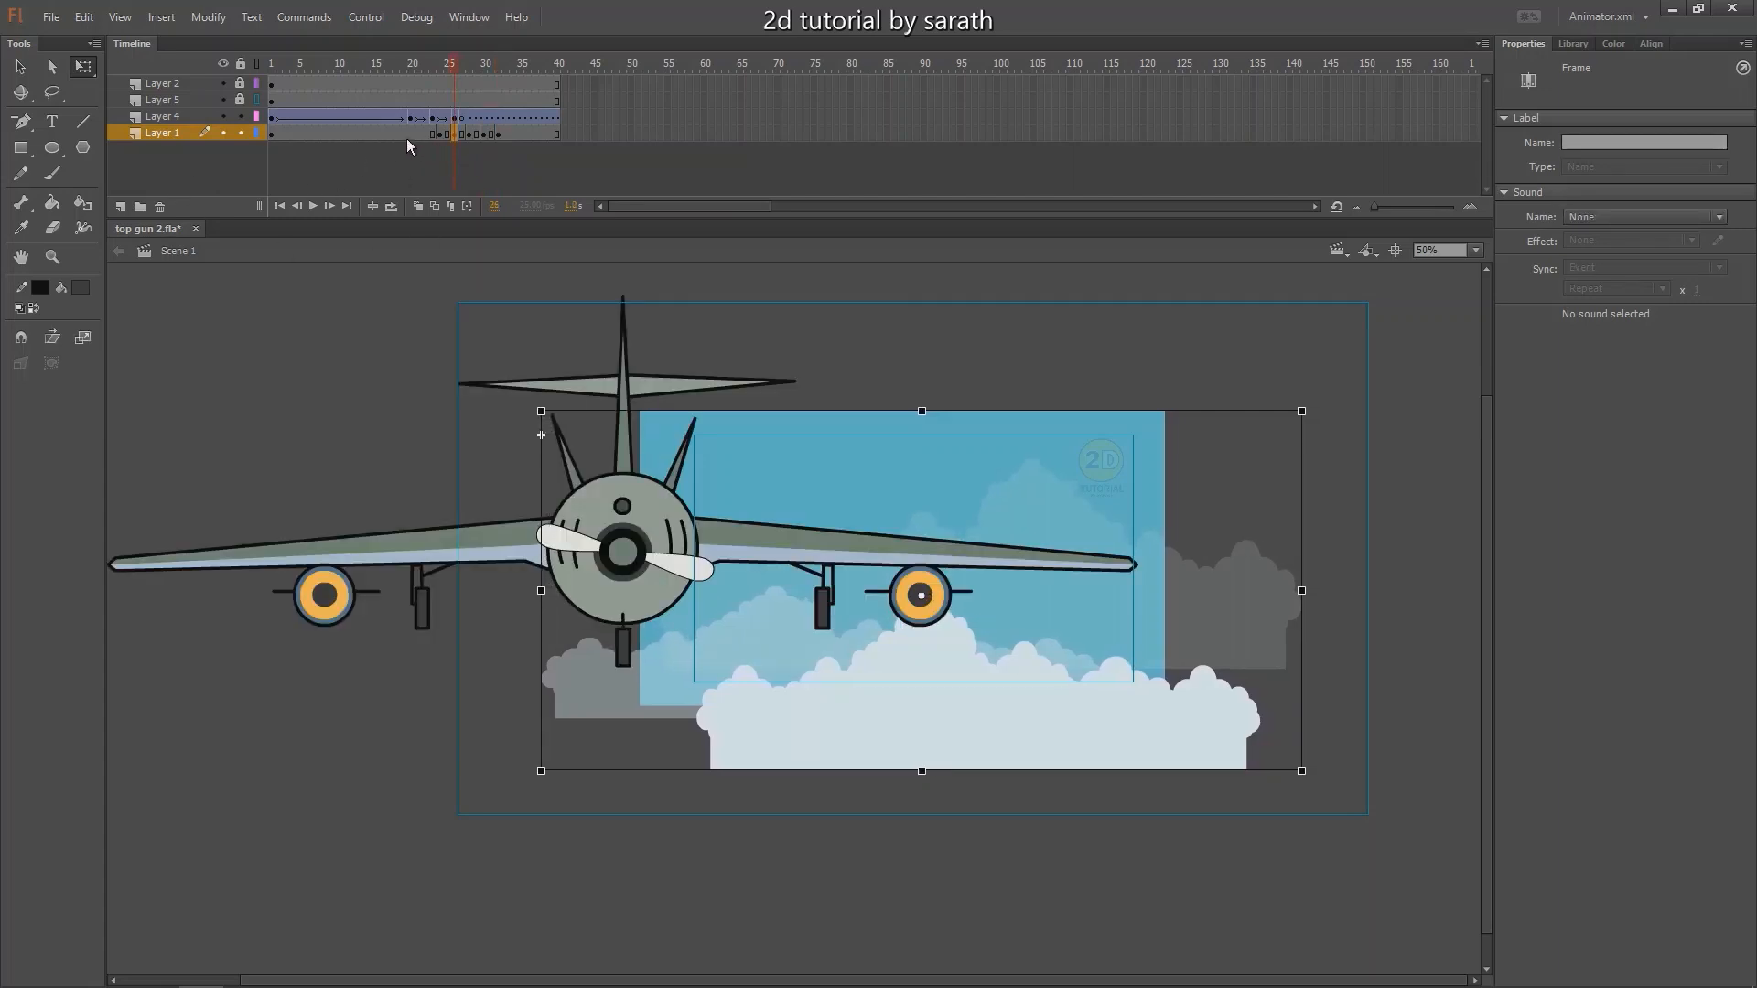
{"action": "key", "text": "Up"}
{"action": "key", "text": "Up"}
{"action": "key", "text": "Up"}
{"action": "key", "text": "Up"}
{"action": "key", "text": "Left"}
{"action": "key", "text": "Left"}
{"action": "key", "text": "Left"}
Nudge the background at frame 28 of Layer 1 slightly right and down.
{"action": "left_click", "coordinate": [470, 136]}
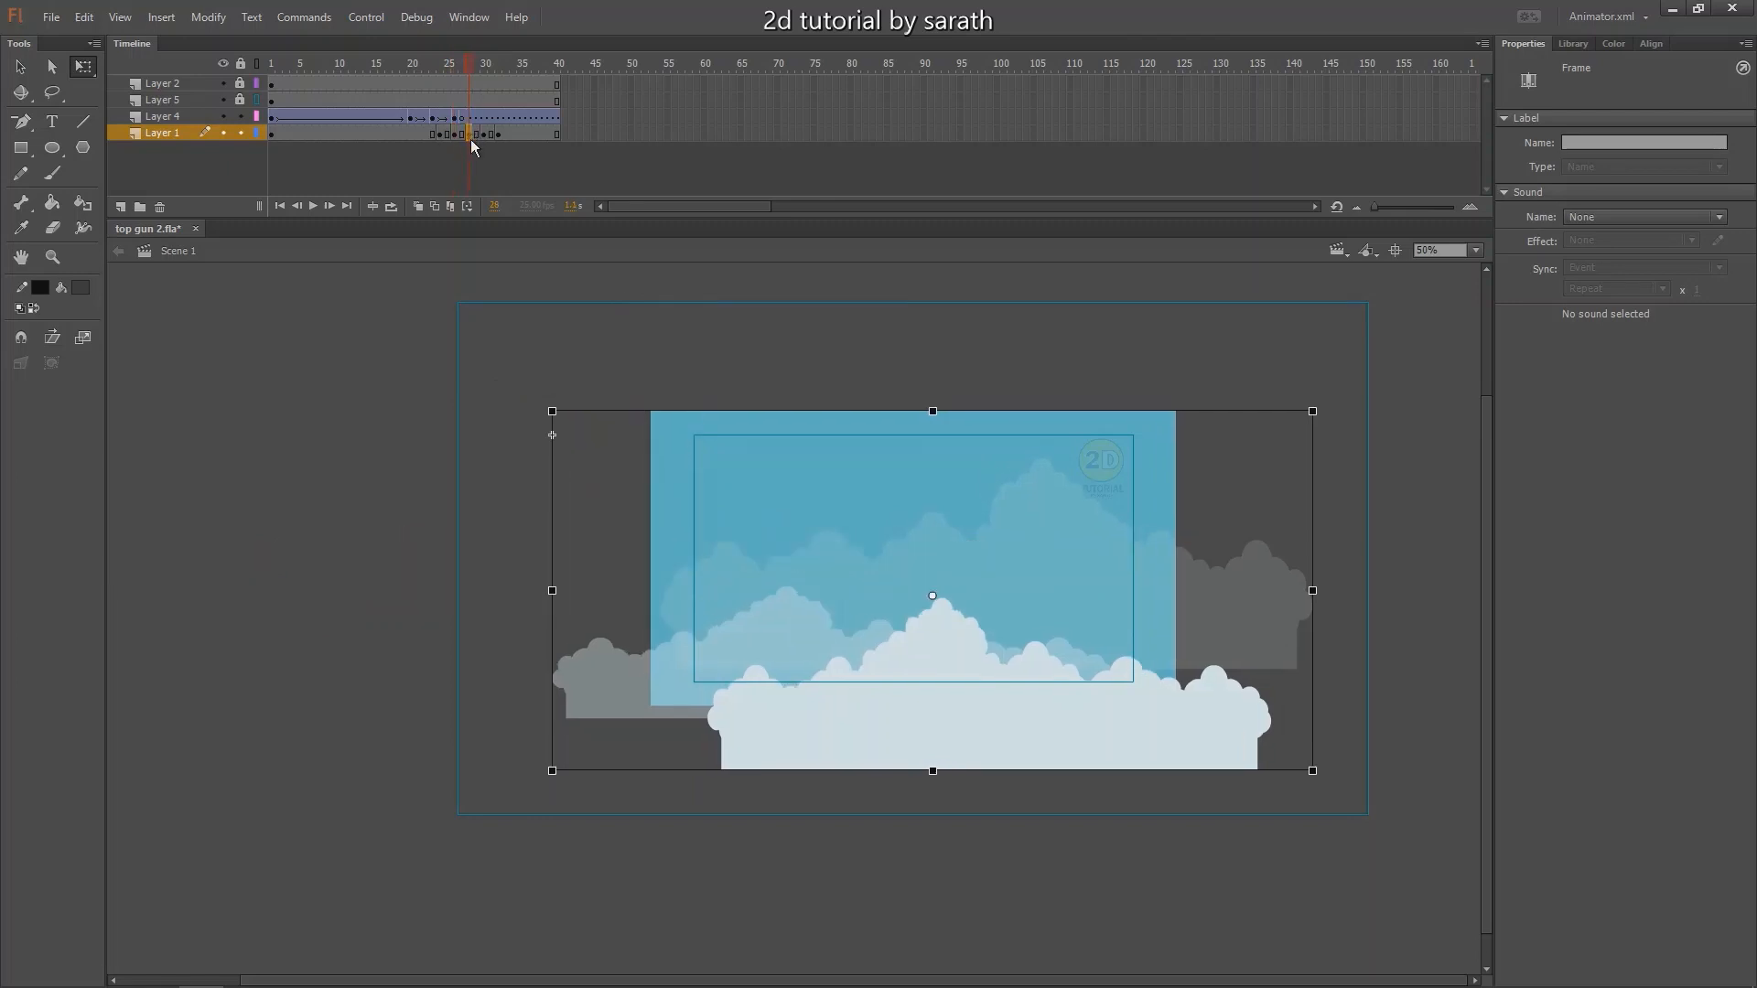
{"action": "key", "text": "Right"}
{"action": "key", "text": "Right"}
{"action": "key", "text": "Right"}
{"action": "key", "text": "Right"}
{"action": "key", "text": "Right"}
{"action": "key", "text": "Right"}
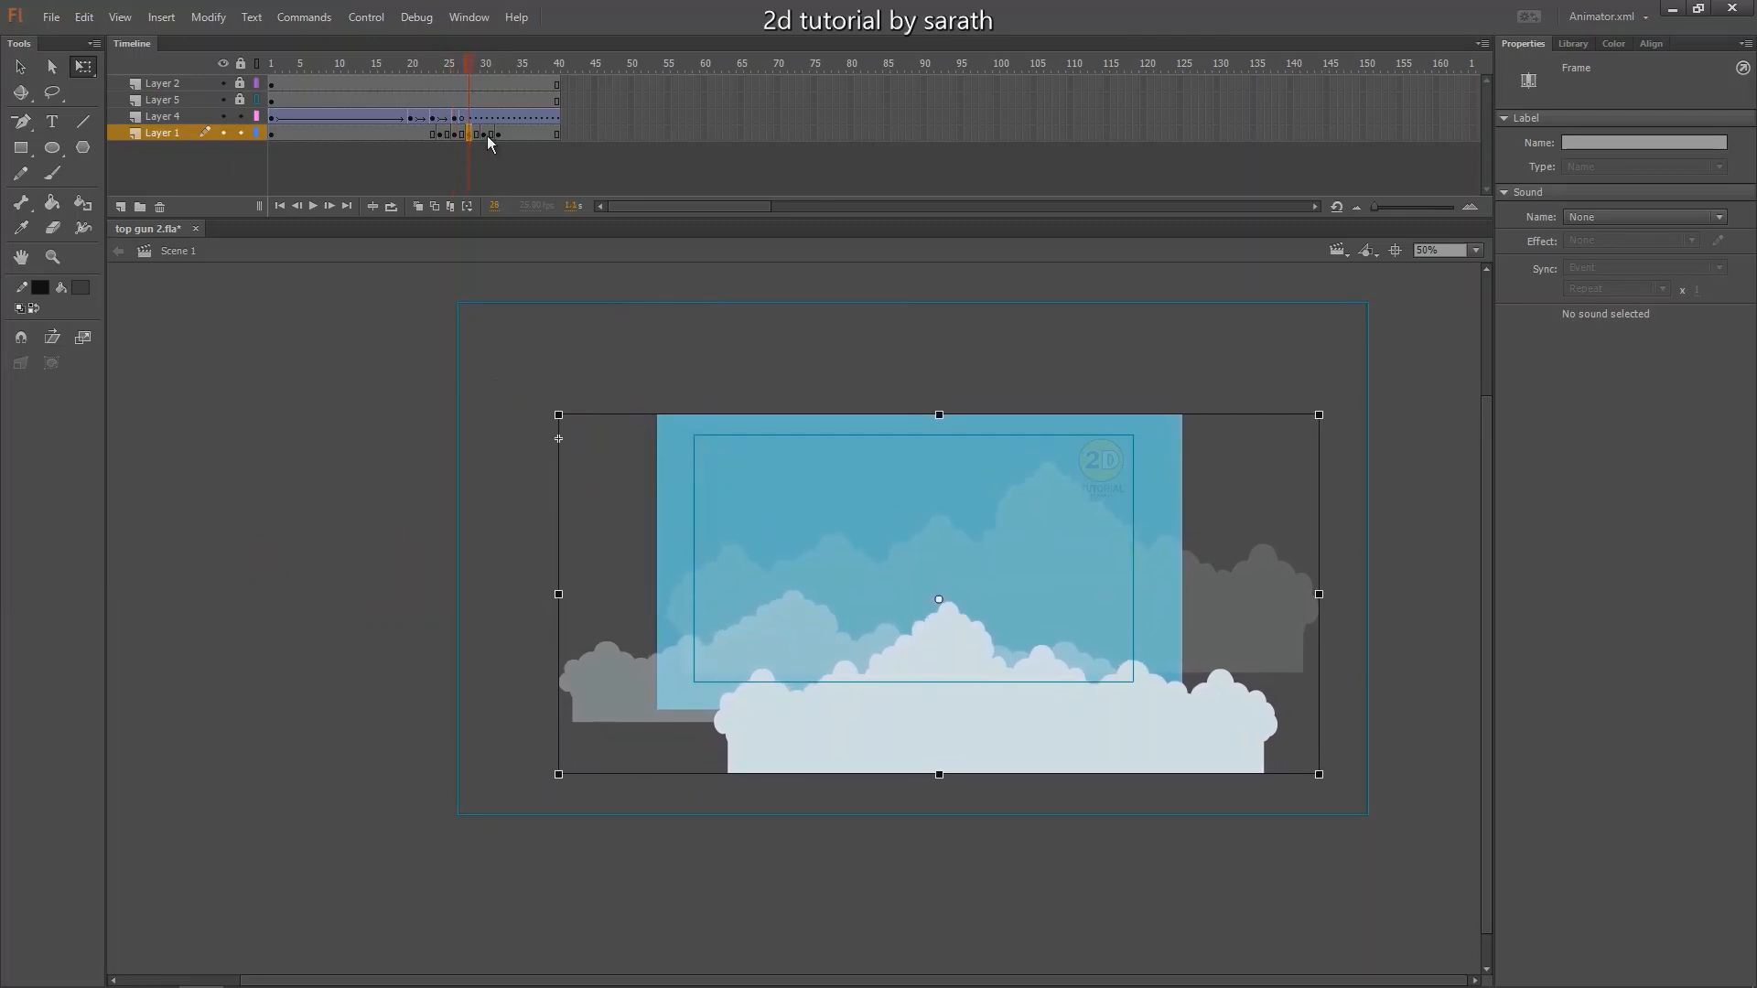
Nudge the background at frame 30 of Layer 1 slightly up and play the animation to check the shake.
{"action": "left_click", "coordinate": [487, 136]}
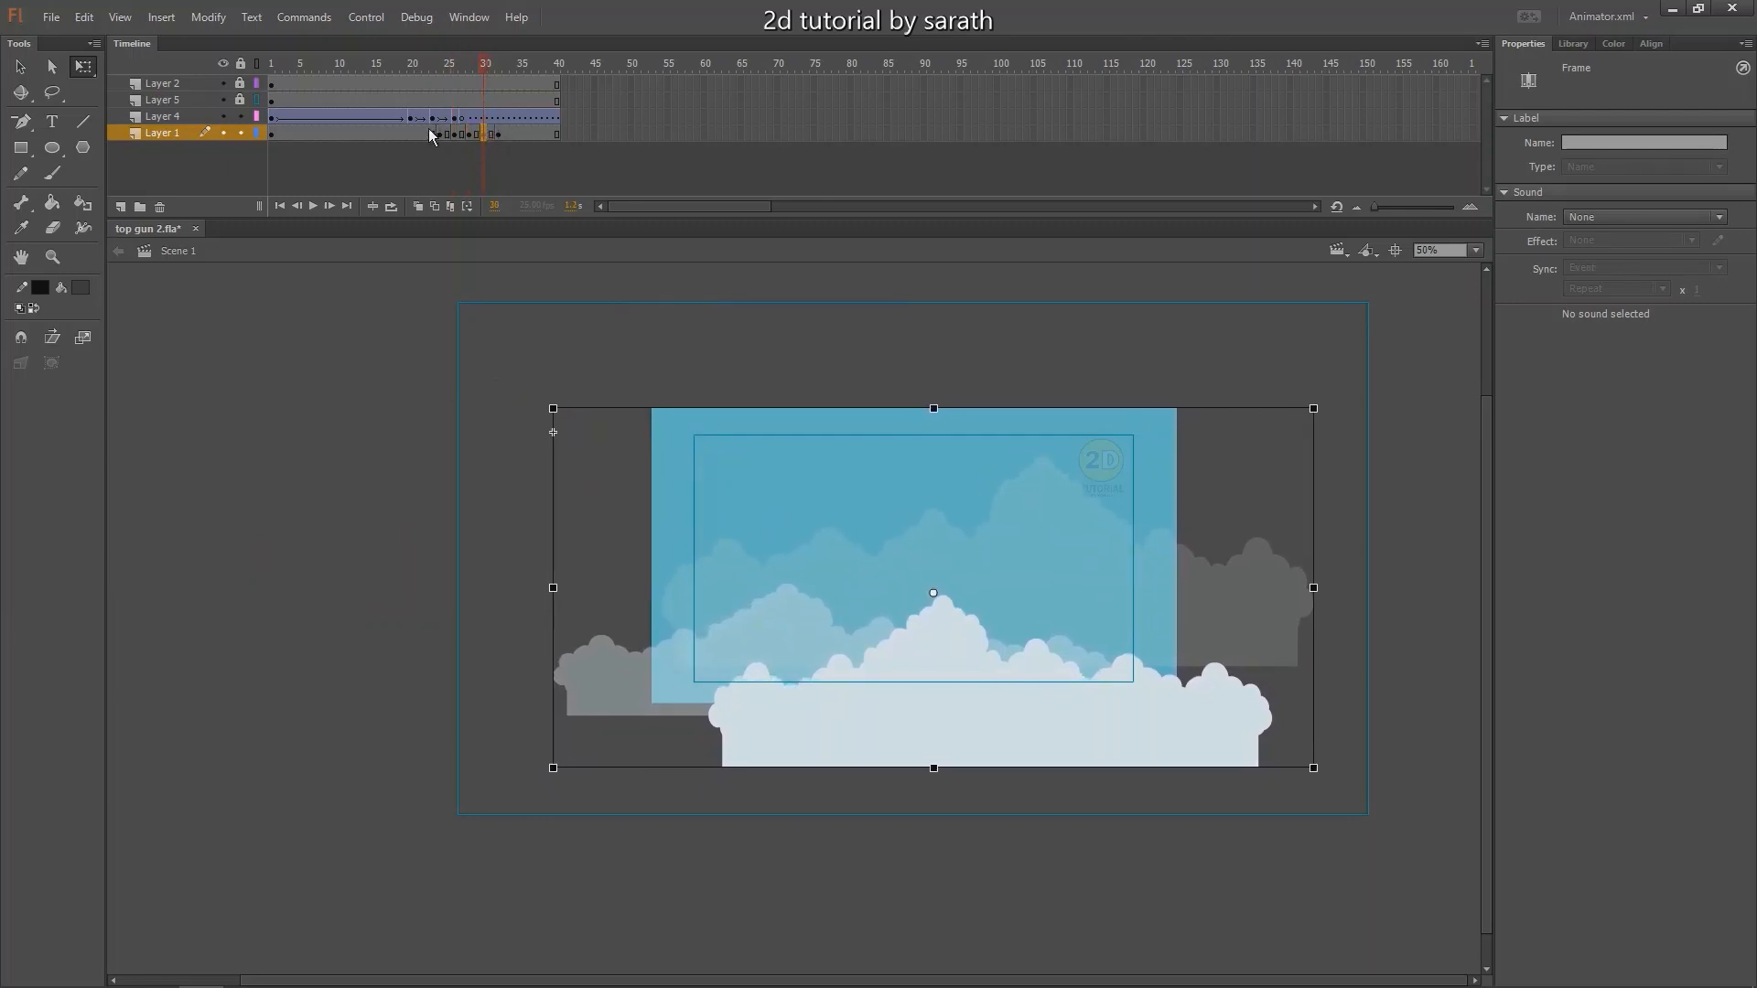
{"action": "left_click", "coordinate": [415, 72]}
{"action": "key", "text": "Return"}
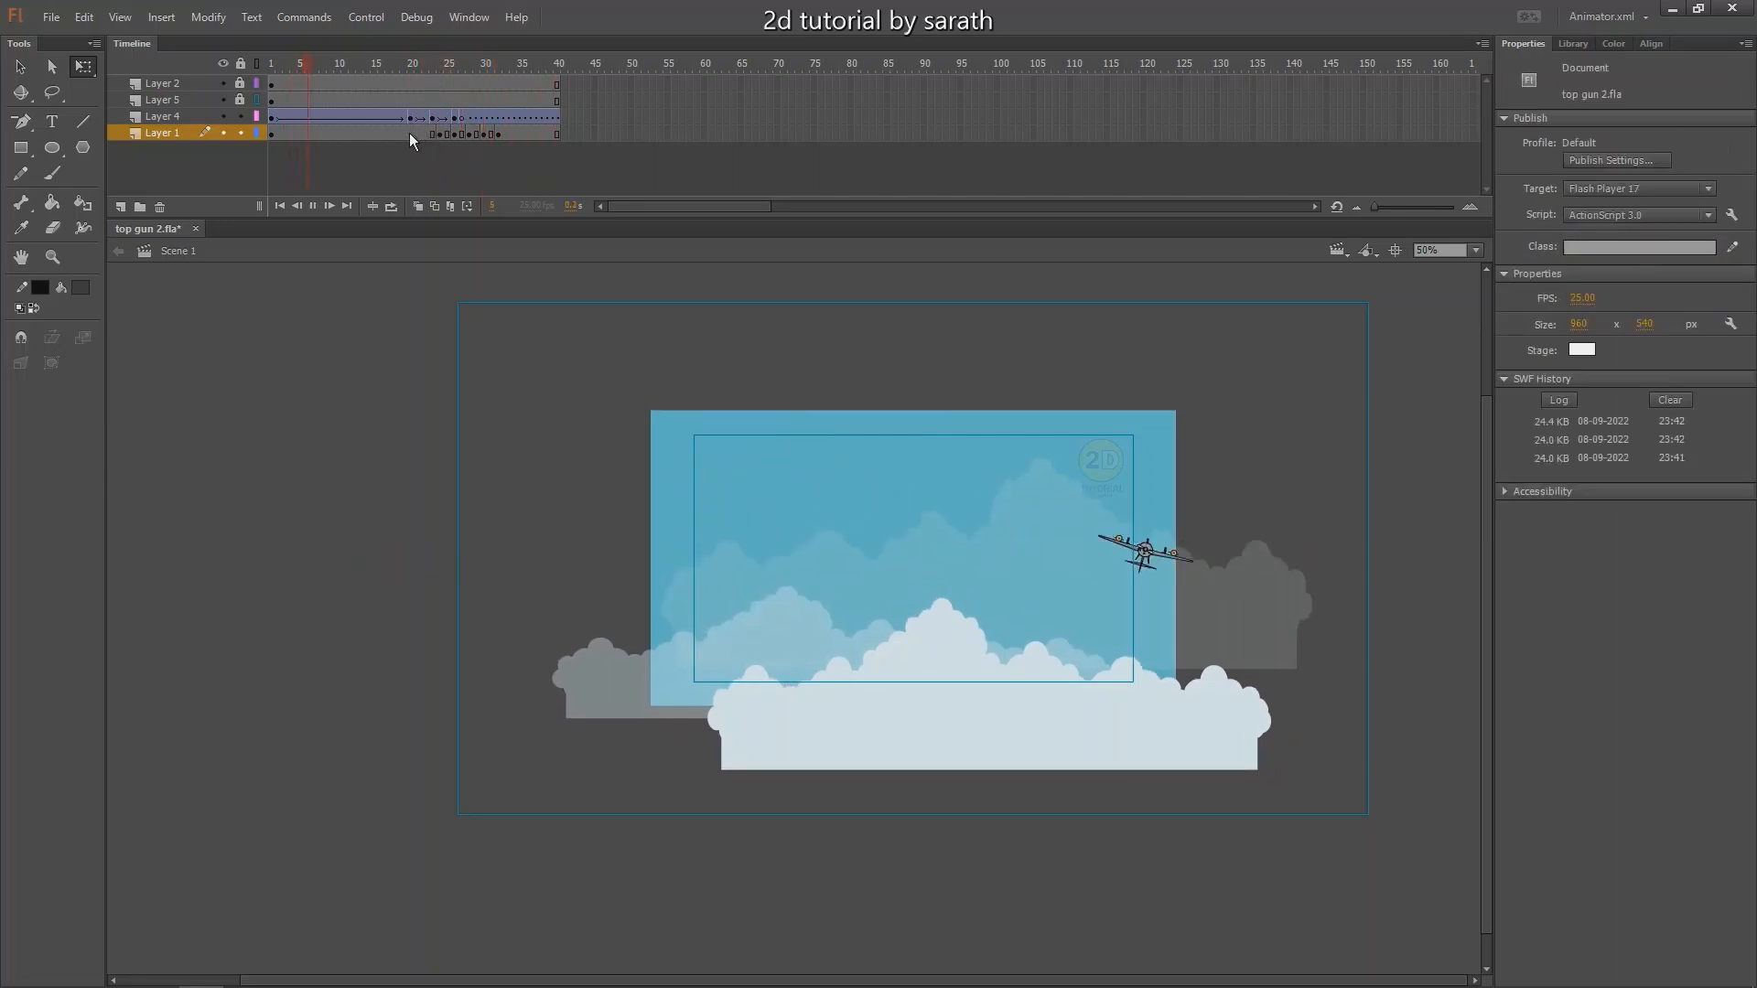
Create classic tweens across the Layer 1 keyframes from about frame 19 to 33 and play the animation.
{"action": "left_click_drag", "start_coordinate": [406, 134], "coordinate": [503, 130]}
{"action": "right_click", "coordinate": [491, 133]}
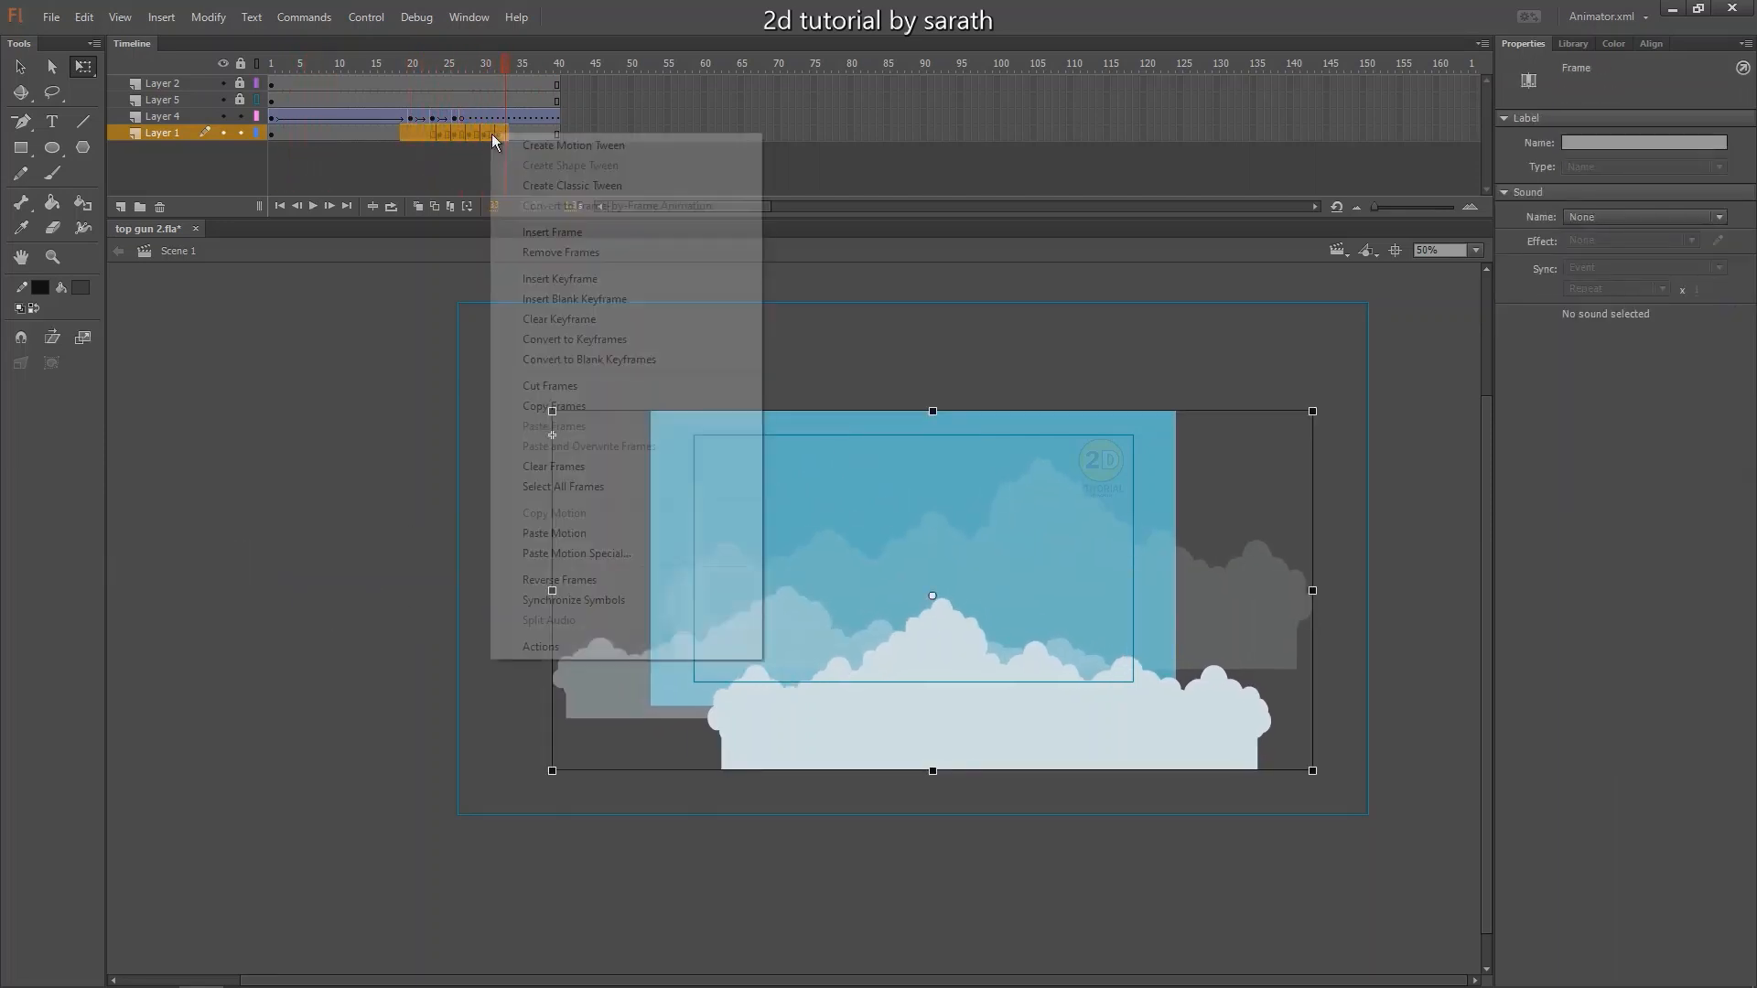
{"action": "left_click", "coordinate": [556, 187]}
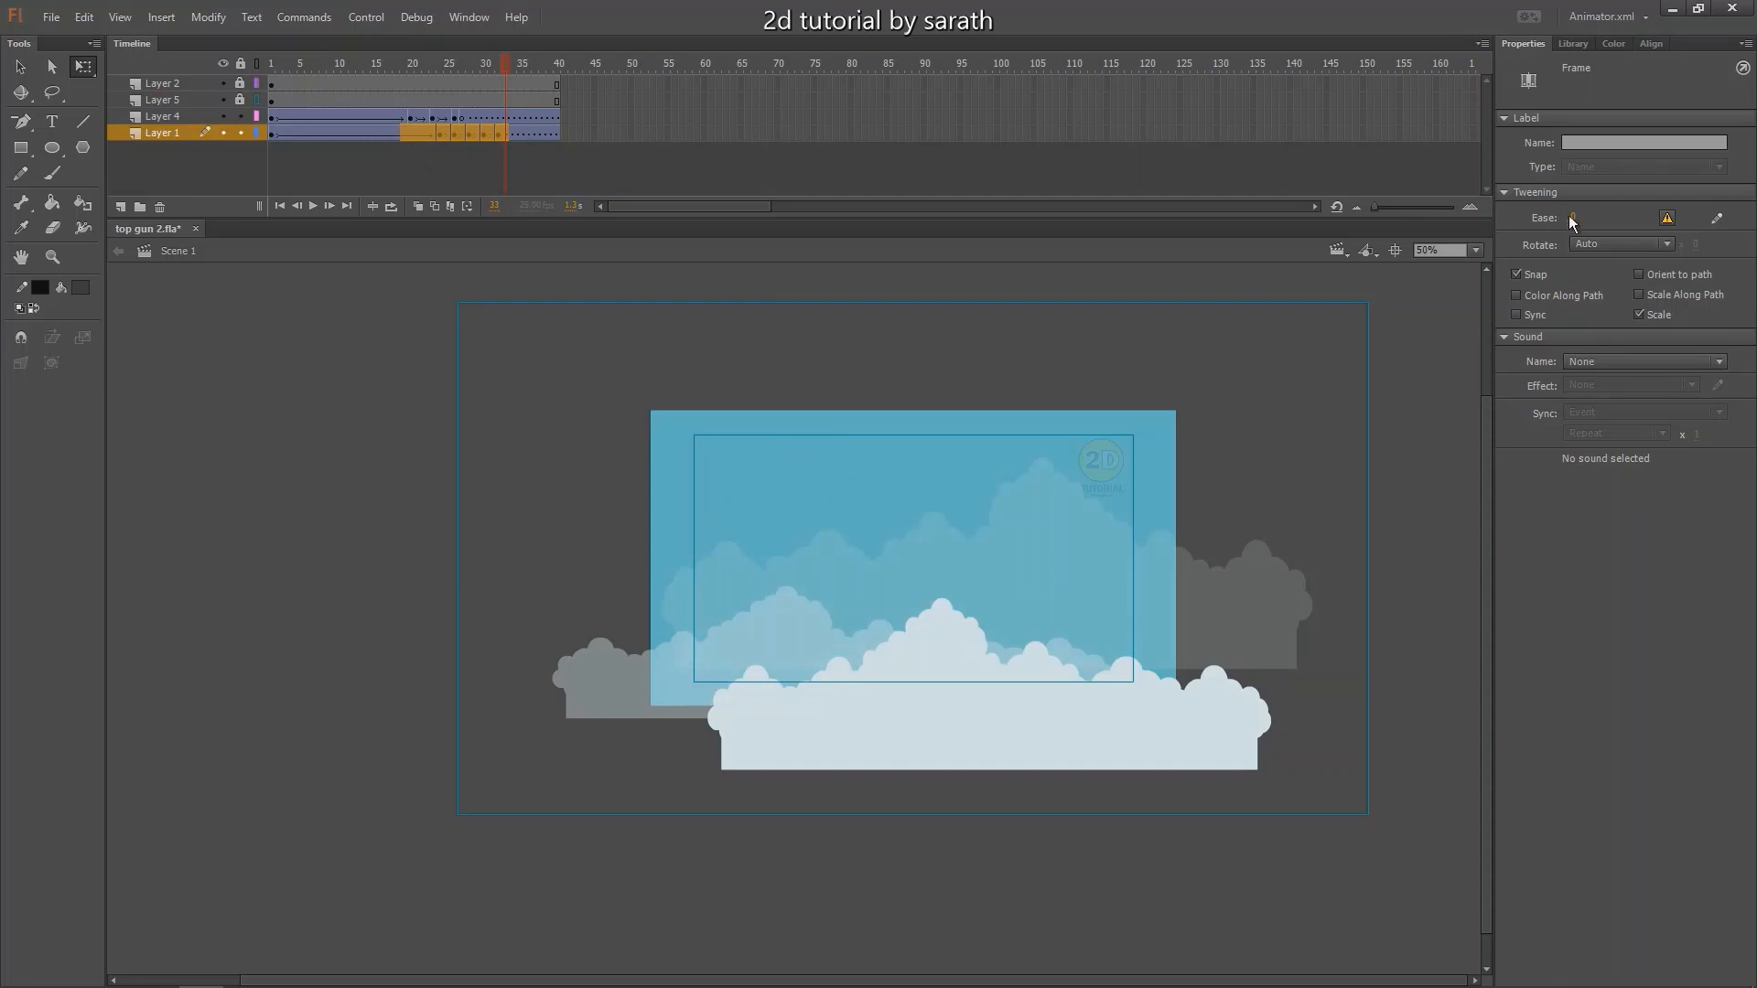
{"action": "key", "text": "Return"}
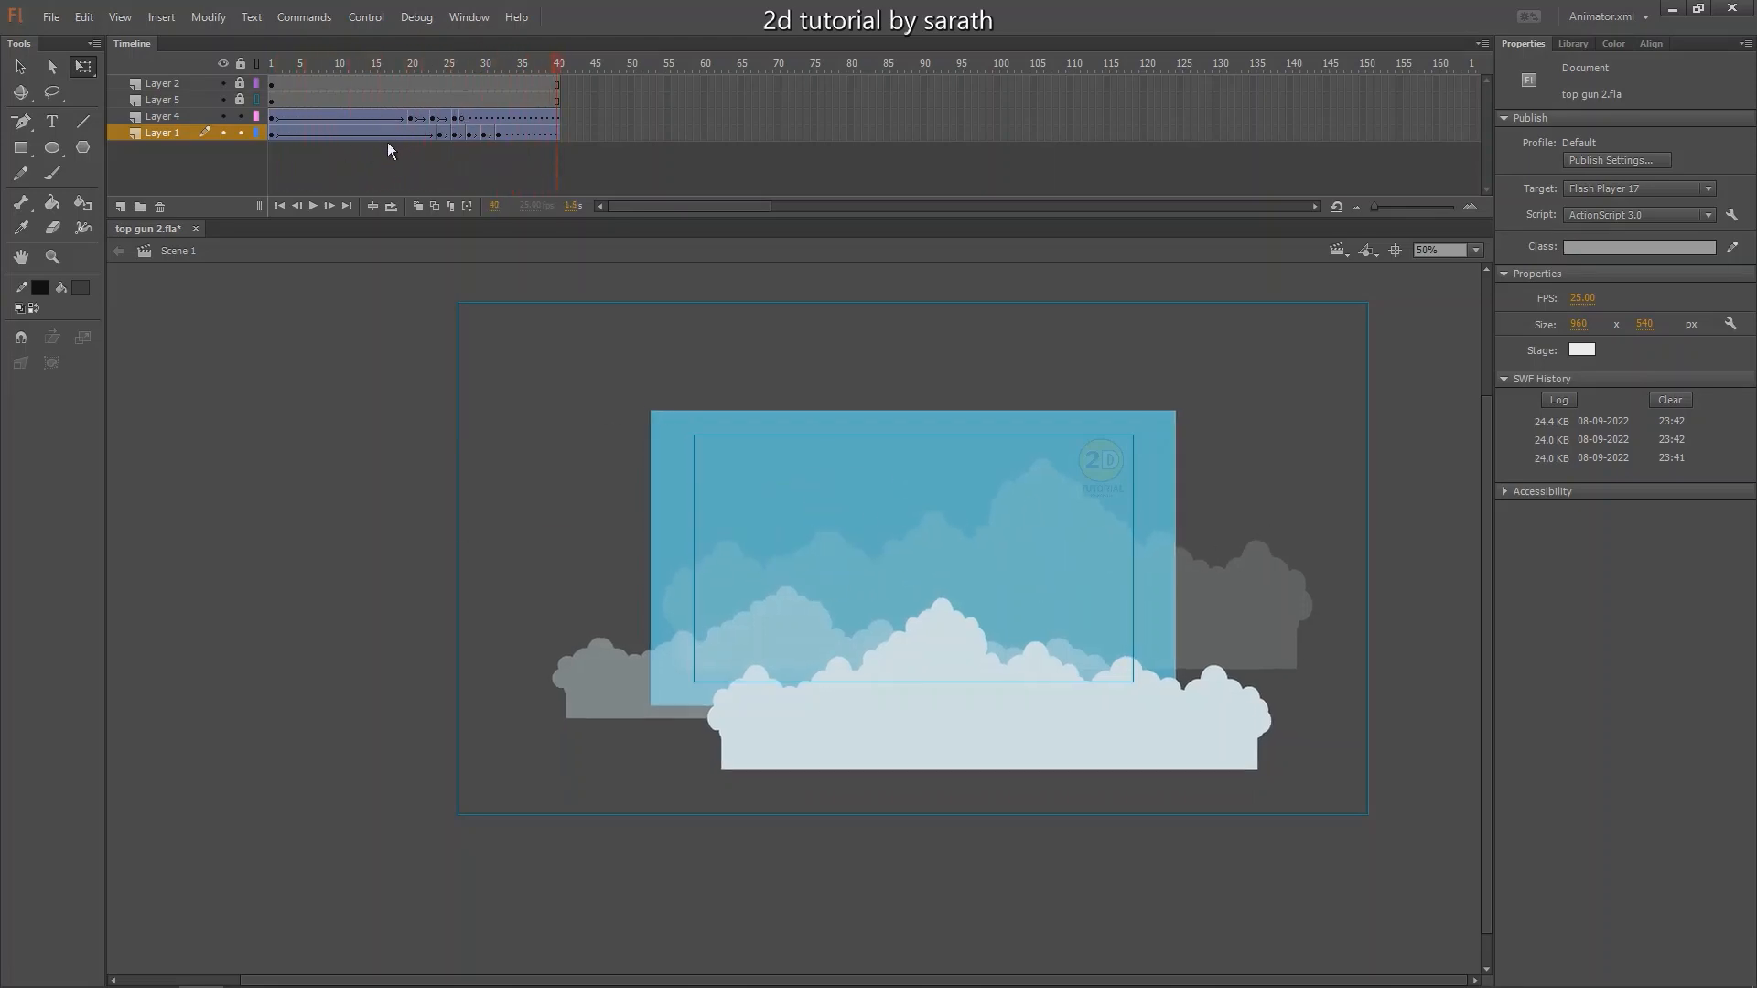
Turn off Layer 5's outline display so it masks the area outside the stage, and play the animation at 100% zoom.
{"action": "left_click", "coordinate": [256, 99]}
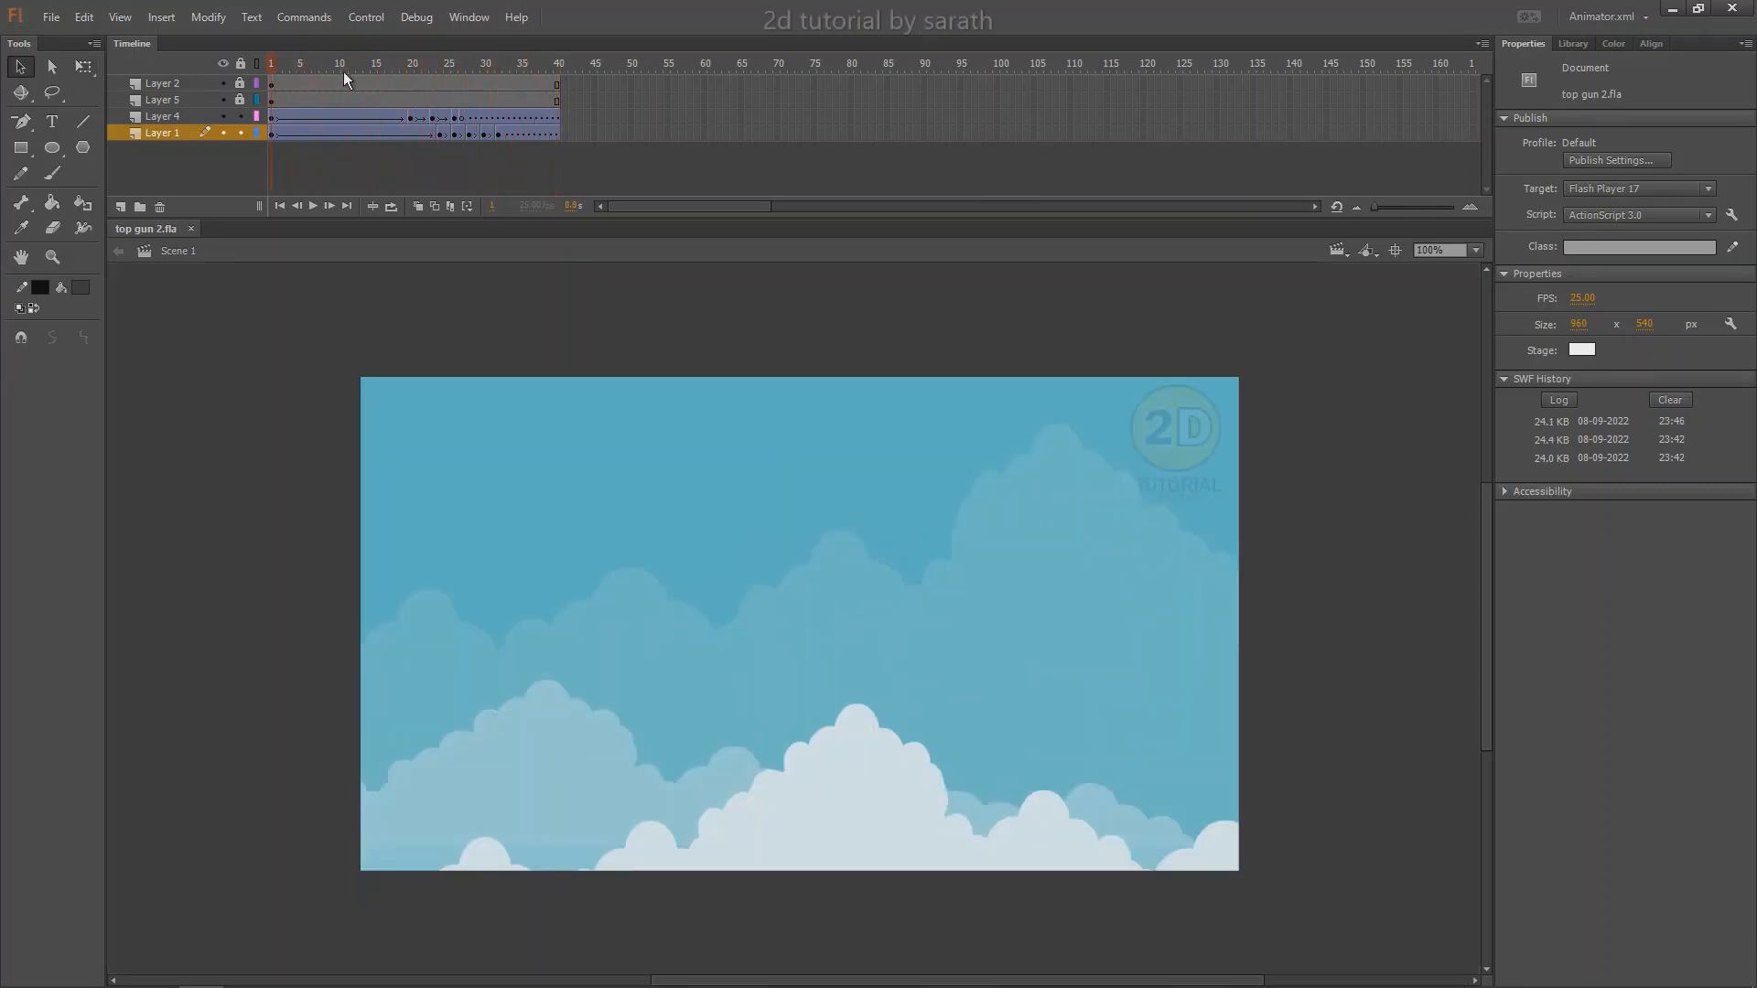
{"action": "key", "text": "Return"}
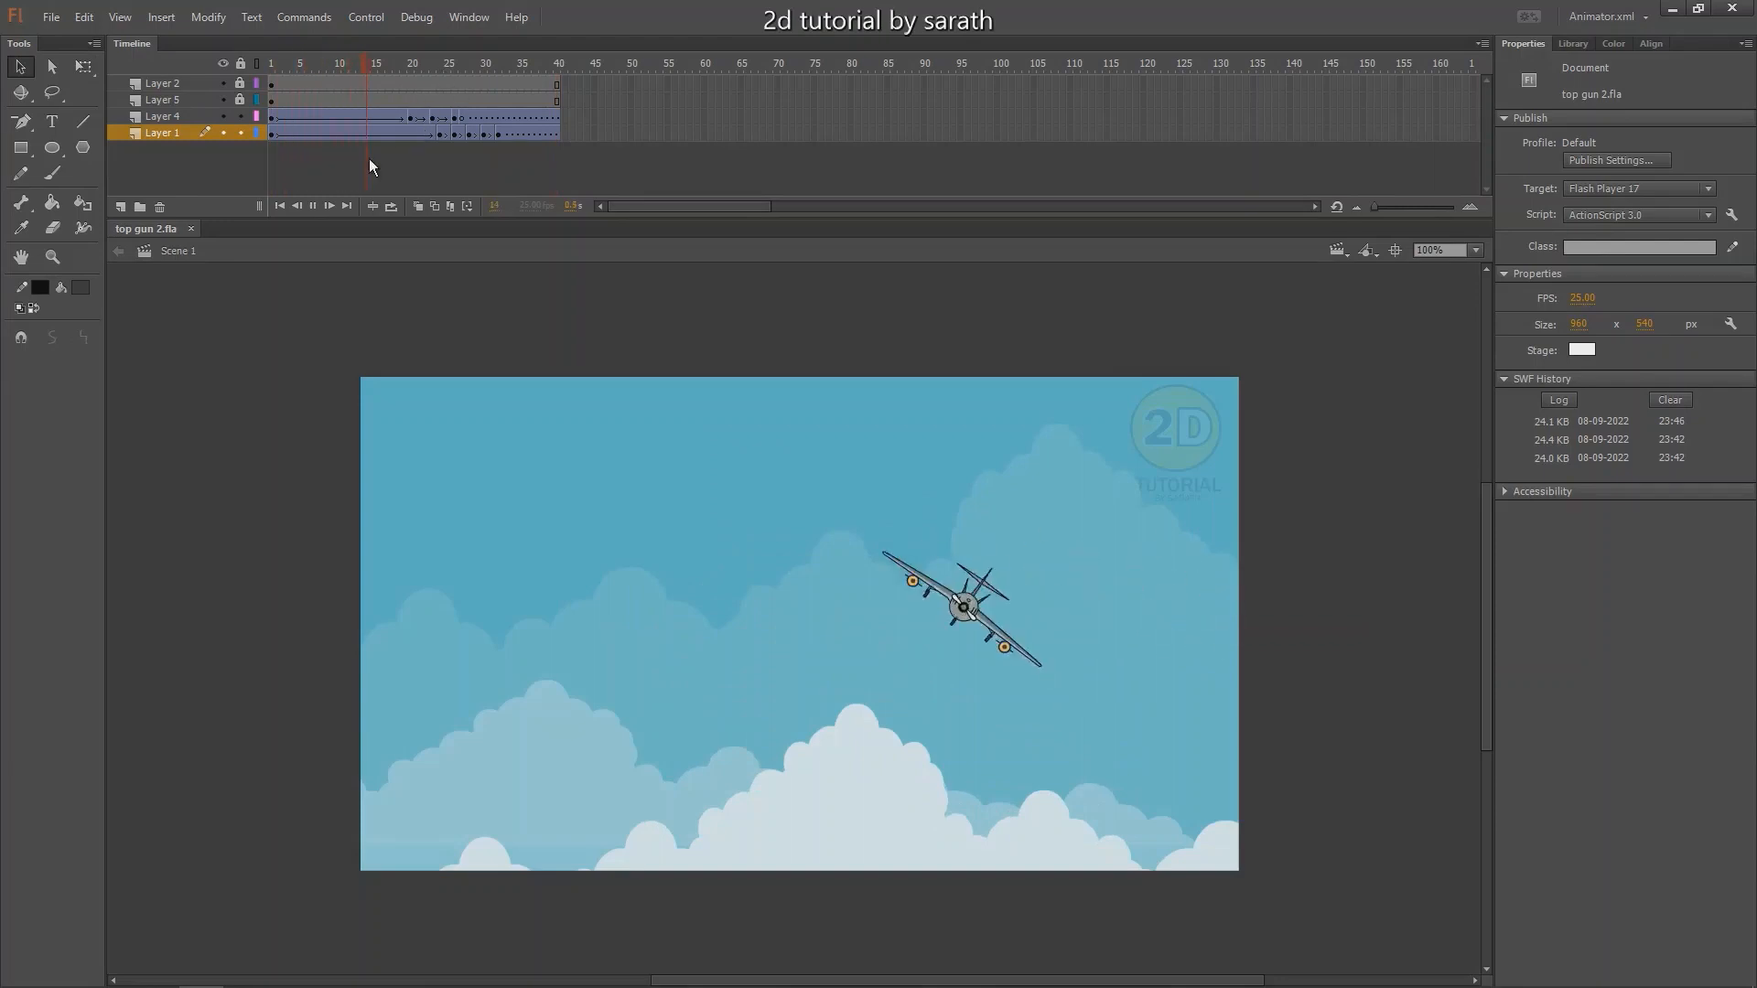
Insert two frames between frames 20 and 23 across all layers and play the animation.
{"action": "mouse_move", "coordinate": [425, 63]}
{"action": "left_mouse_down"}
{"action": "mouse_move", "coordinate": [396, 68]}
{"action": "mouse_move", "coordinate": [416, 74]}
{"action": "left_mouse_up"}
{"action": "key", "text": "F5"}
{"action": "key", "text": "F5"}
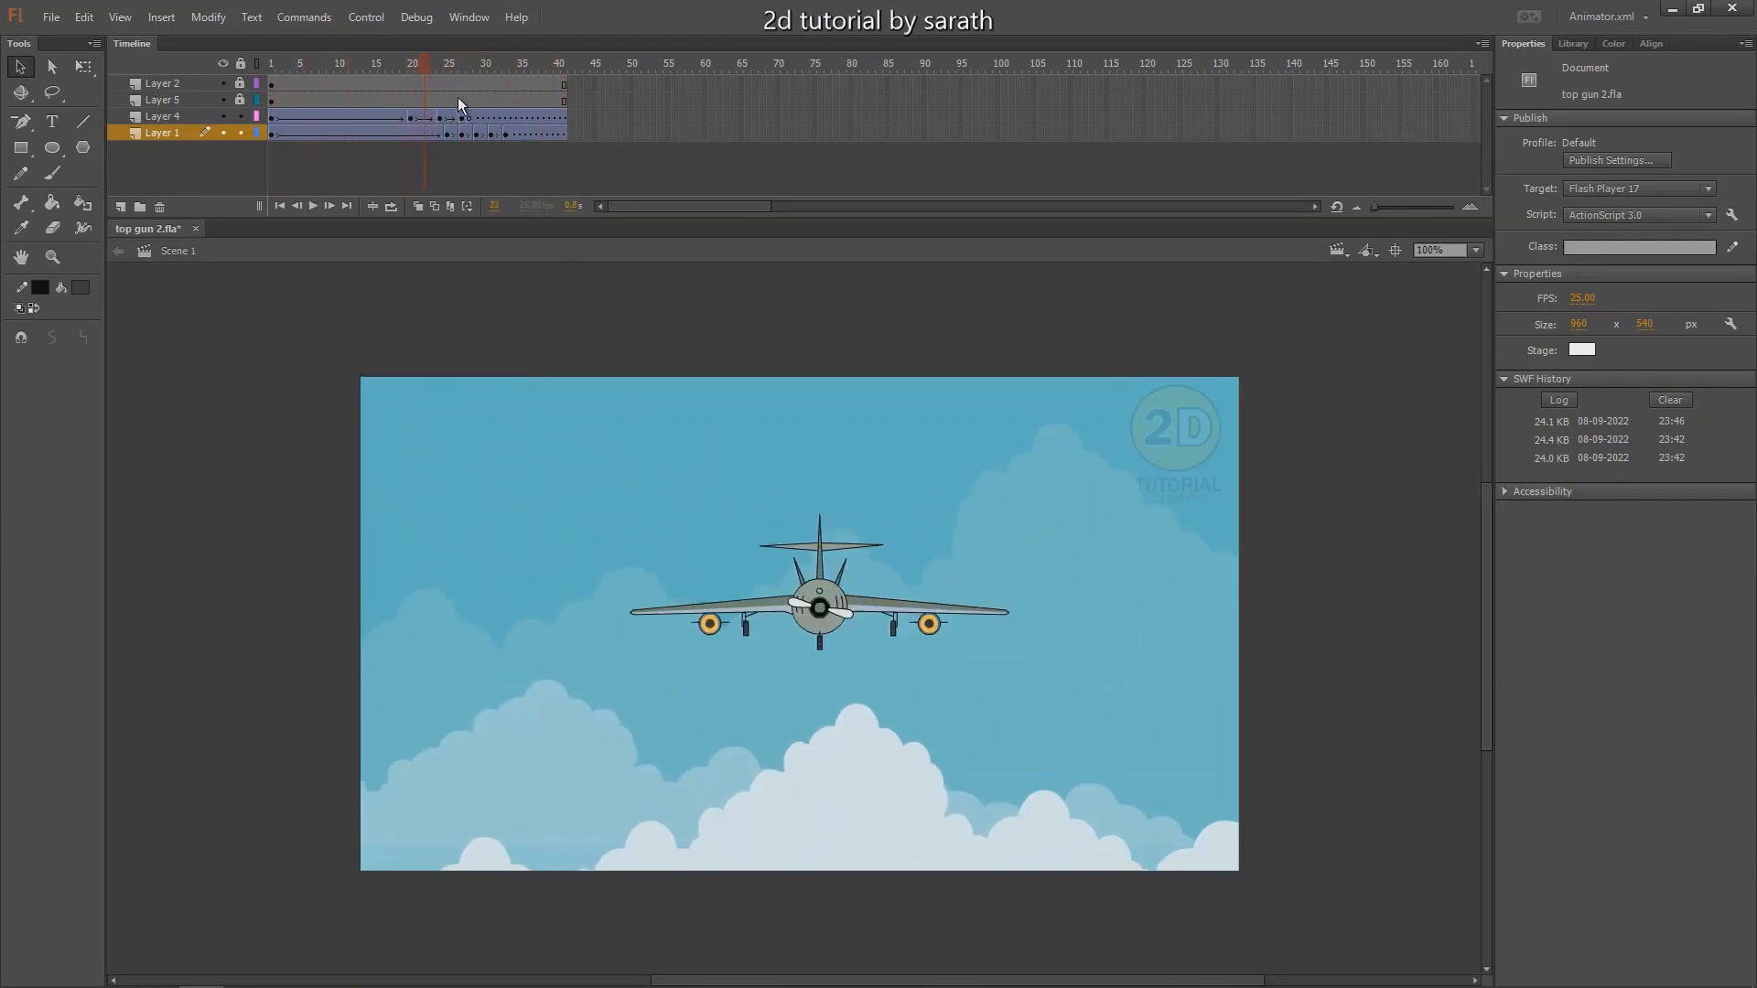
{"action": "key", "text": "Return"}
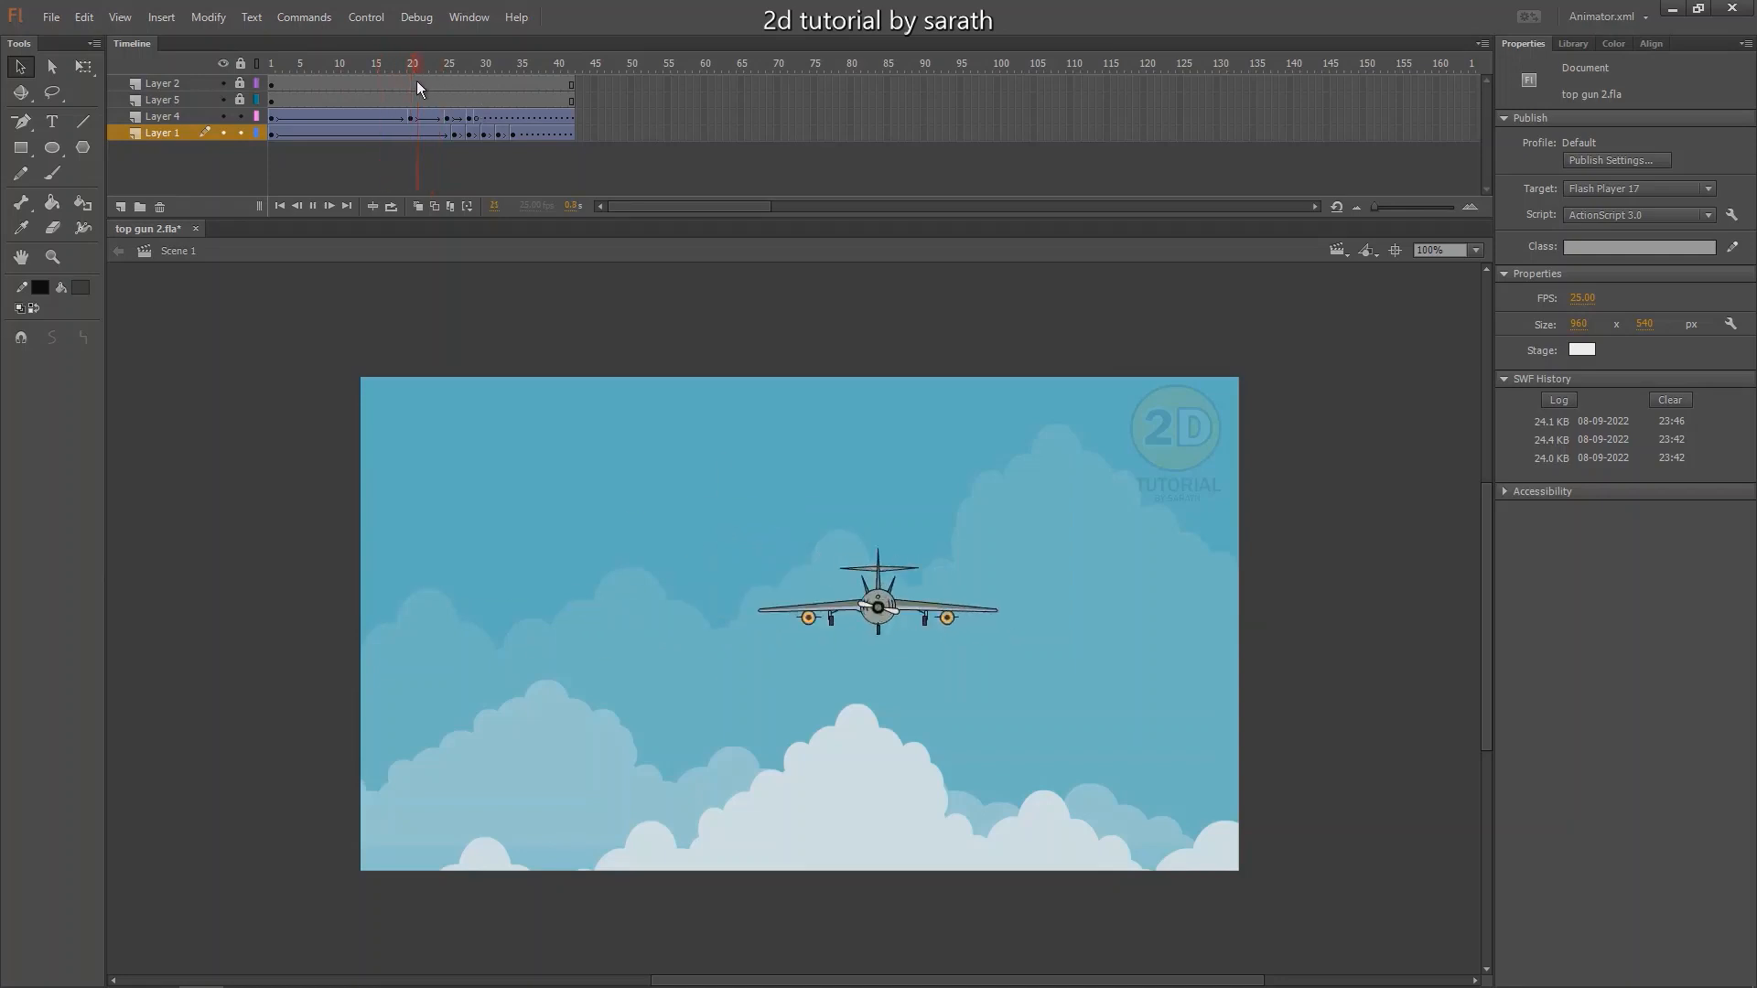
{"action": "key", "text": "Return"}
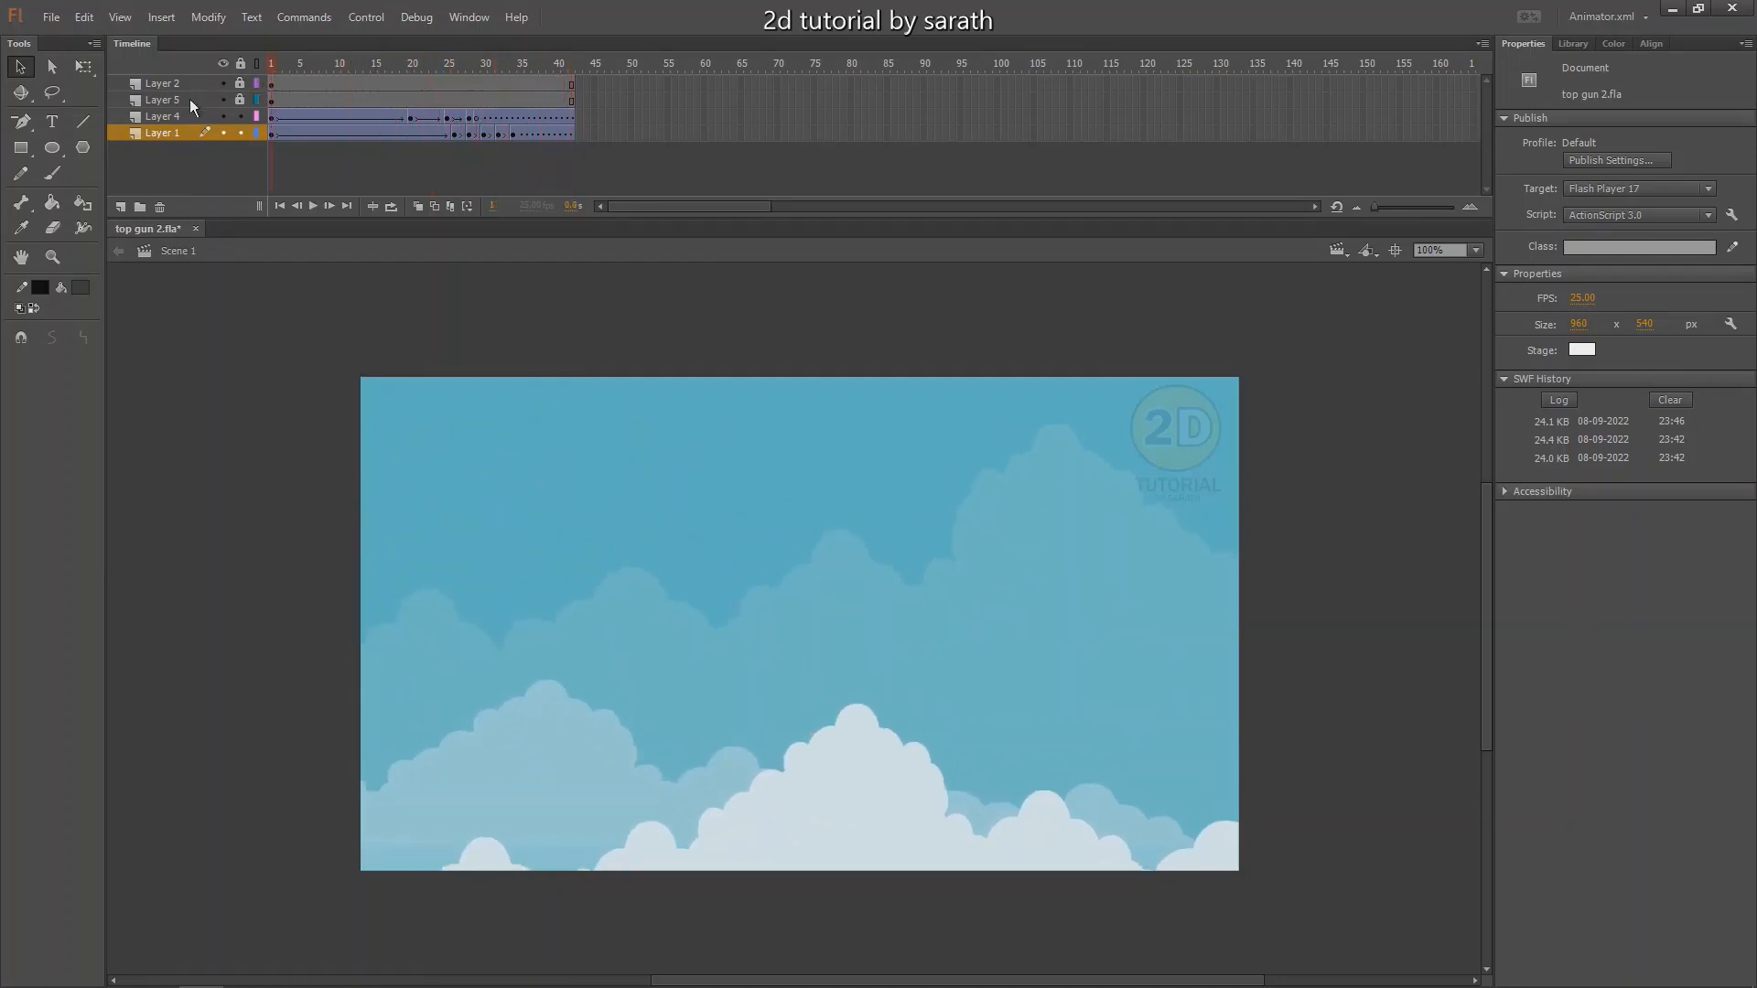
Play the animation, then open the airplane symbol for in-place editing from frame 25.
{"action": "key", "text": "Return"}
{"action": "left_click", "coordinate": [414, 63]}
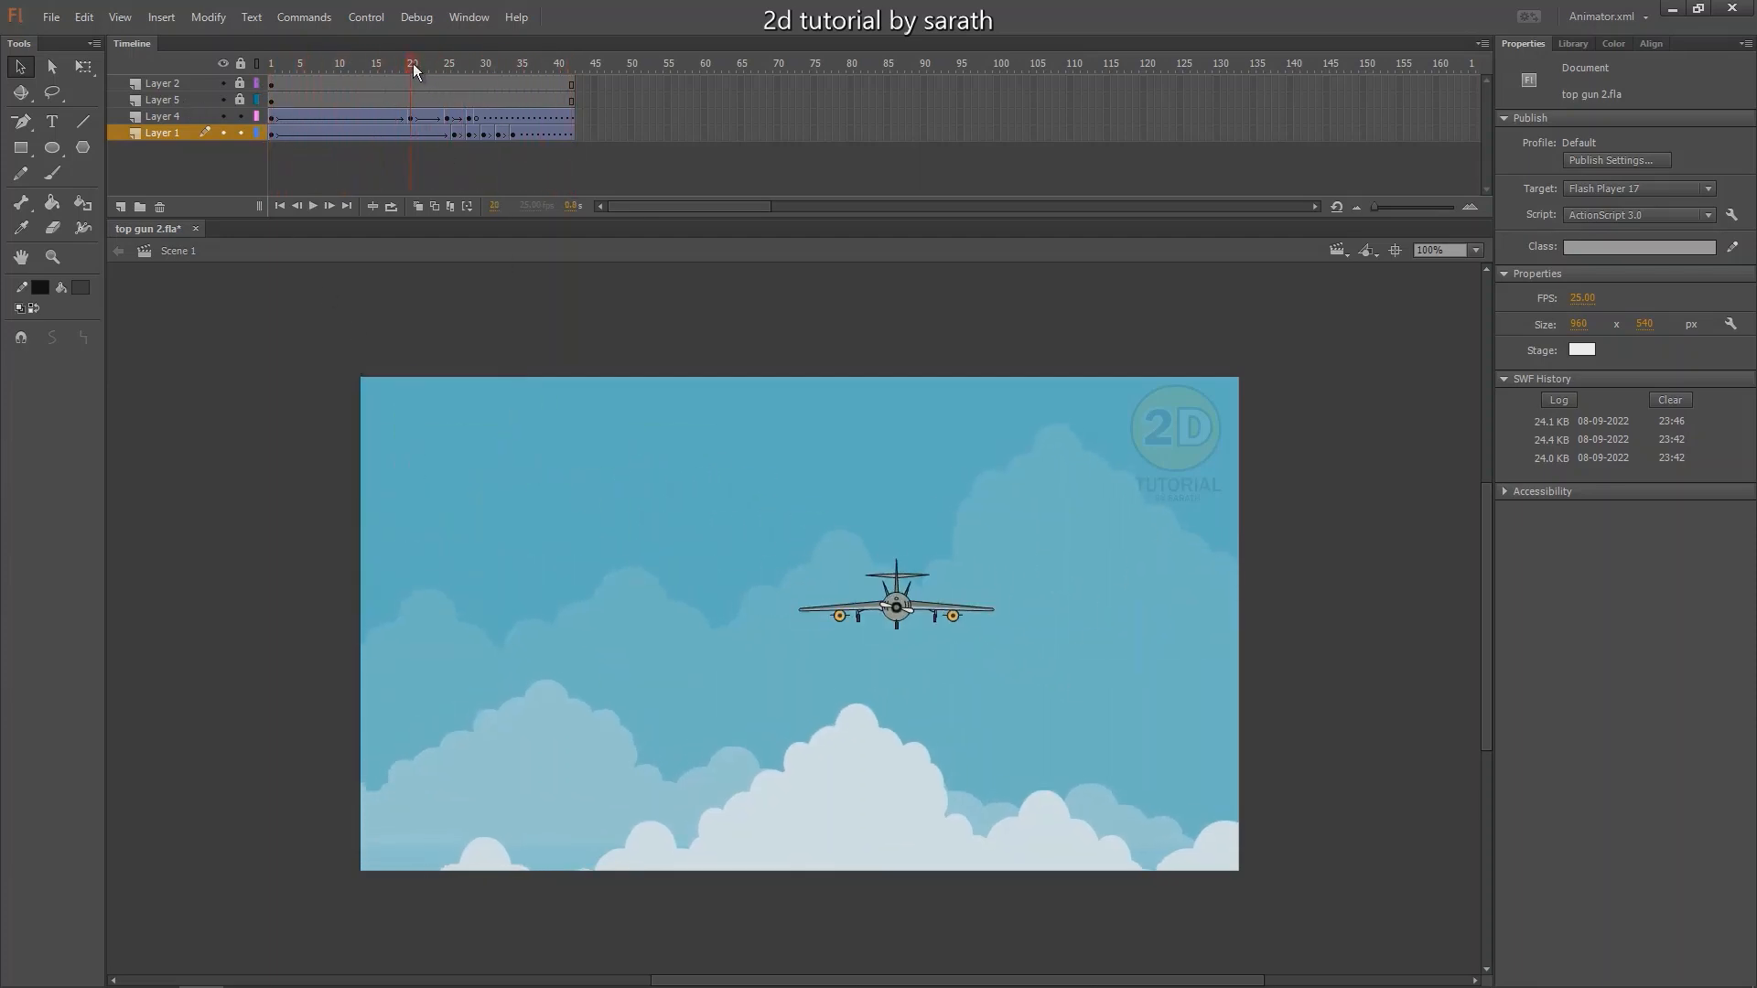
{"action": "left_click", "coordinate": [901, 617]}
{"action": "key", "text": "ctrl+equal"}
{"action": "key", "text": "ctrl+equal"}
{"action": "key", "text": "ctrl+equal"}
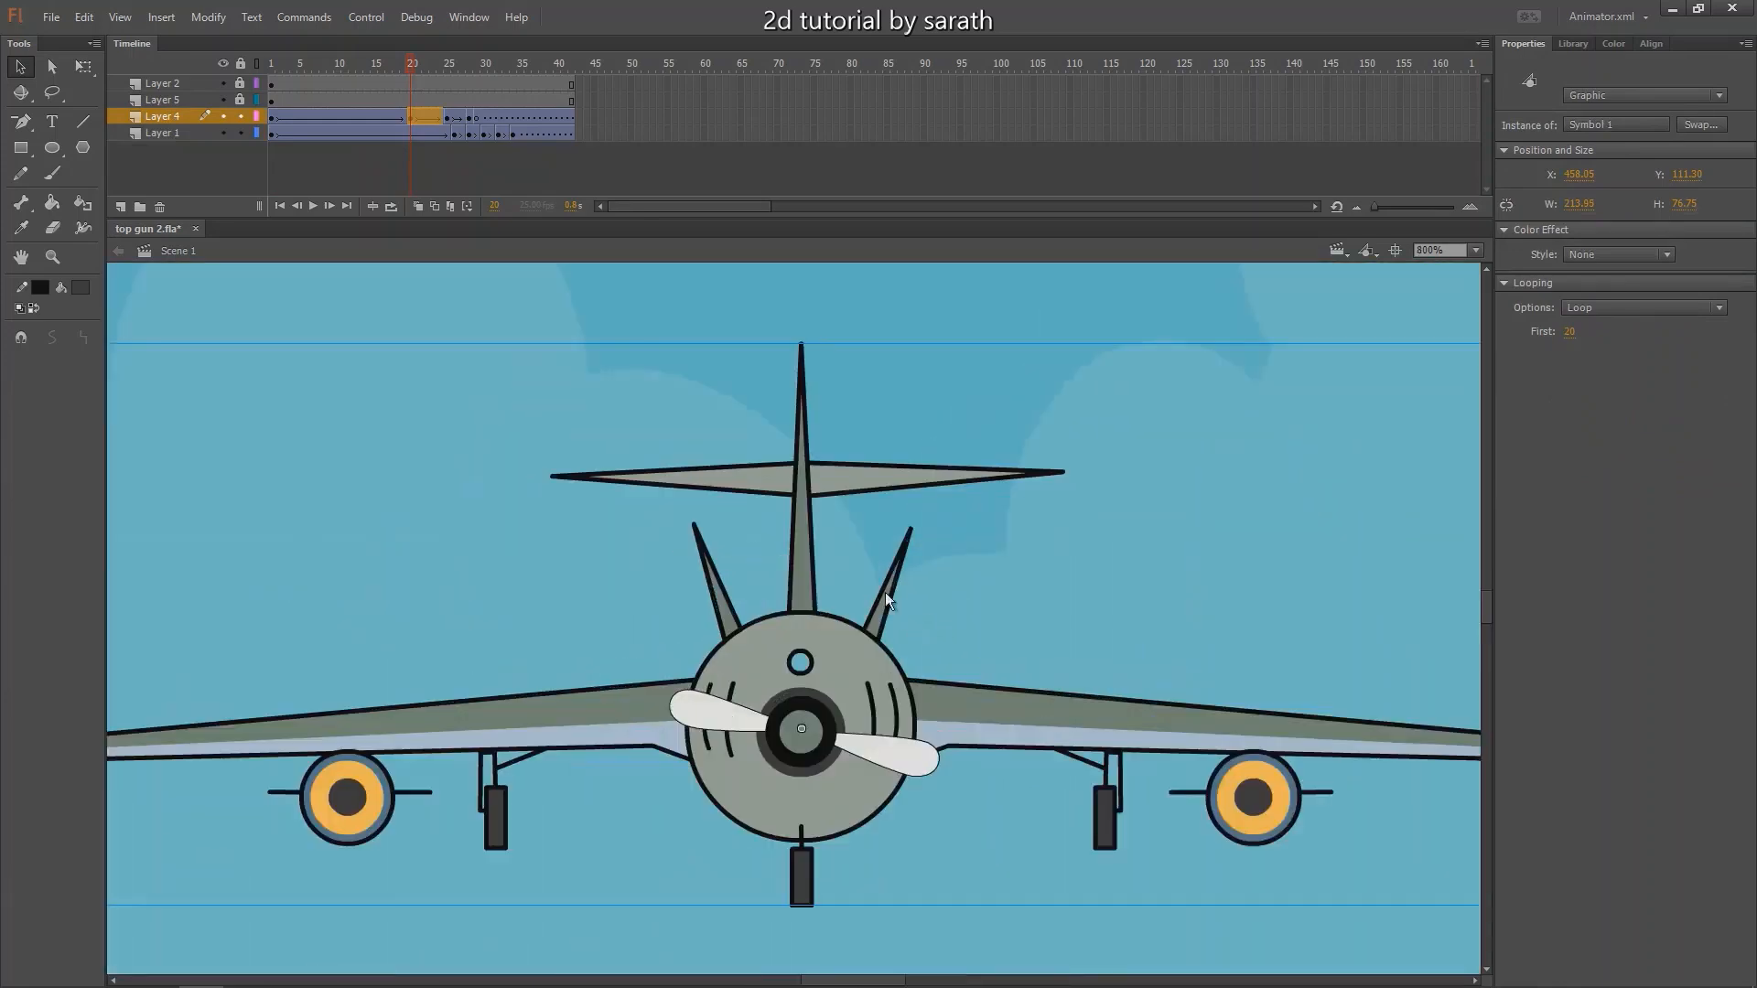
{"action": "left_click_drag", "start_coordinate": [766, 516], "coordinate": [723, 394]}
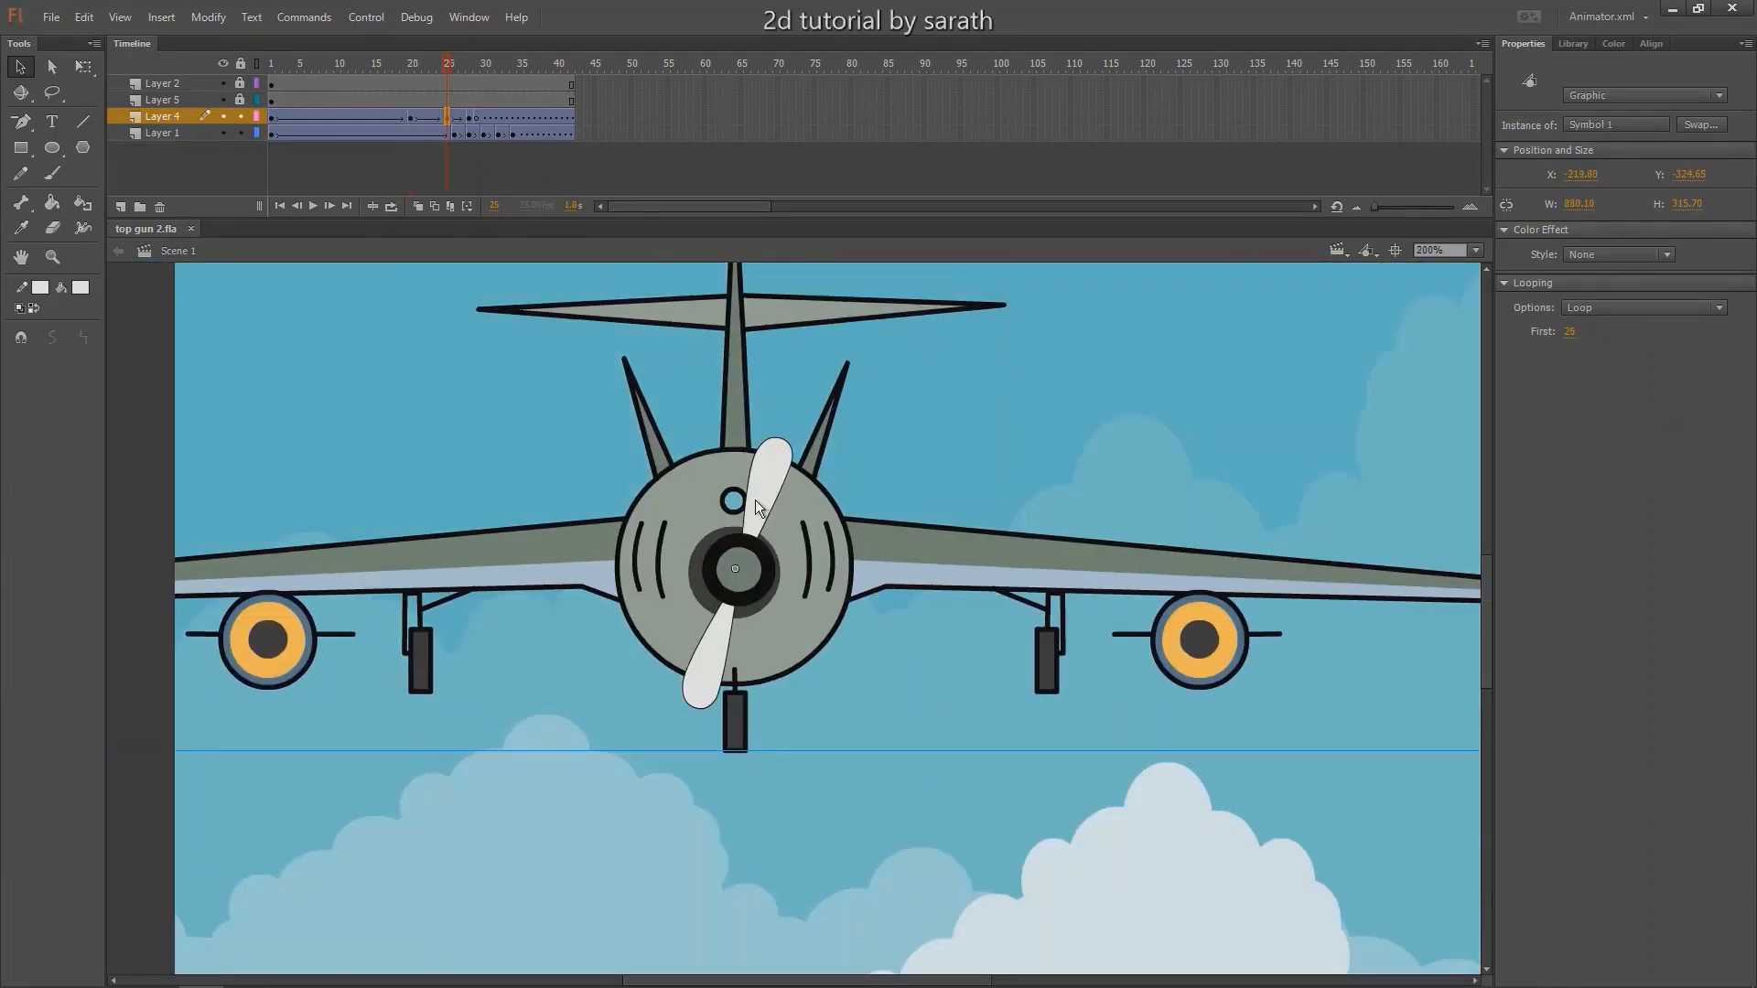
{"action": "double_click", "coordinate": [760, 496]}
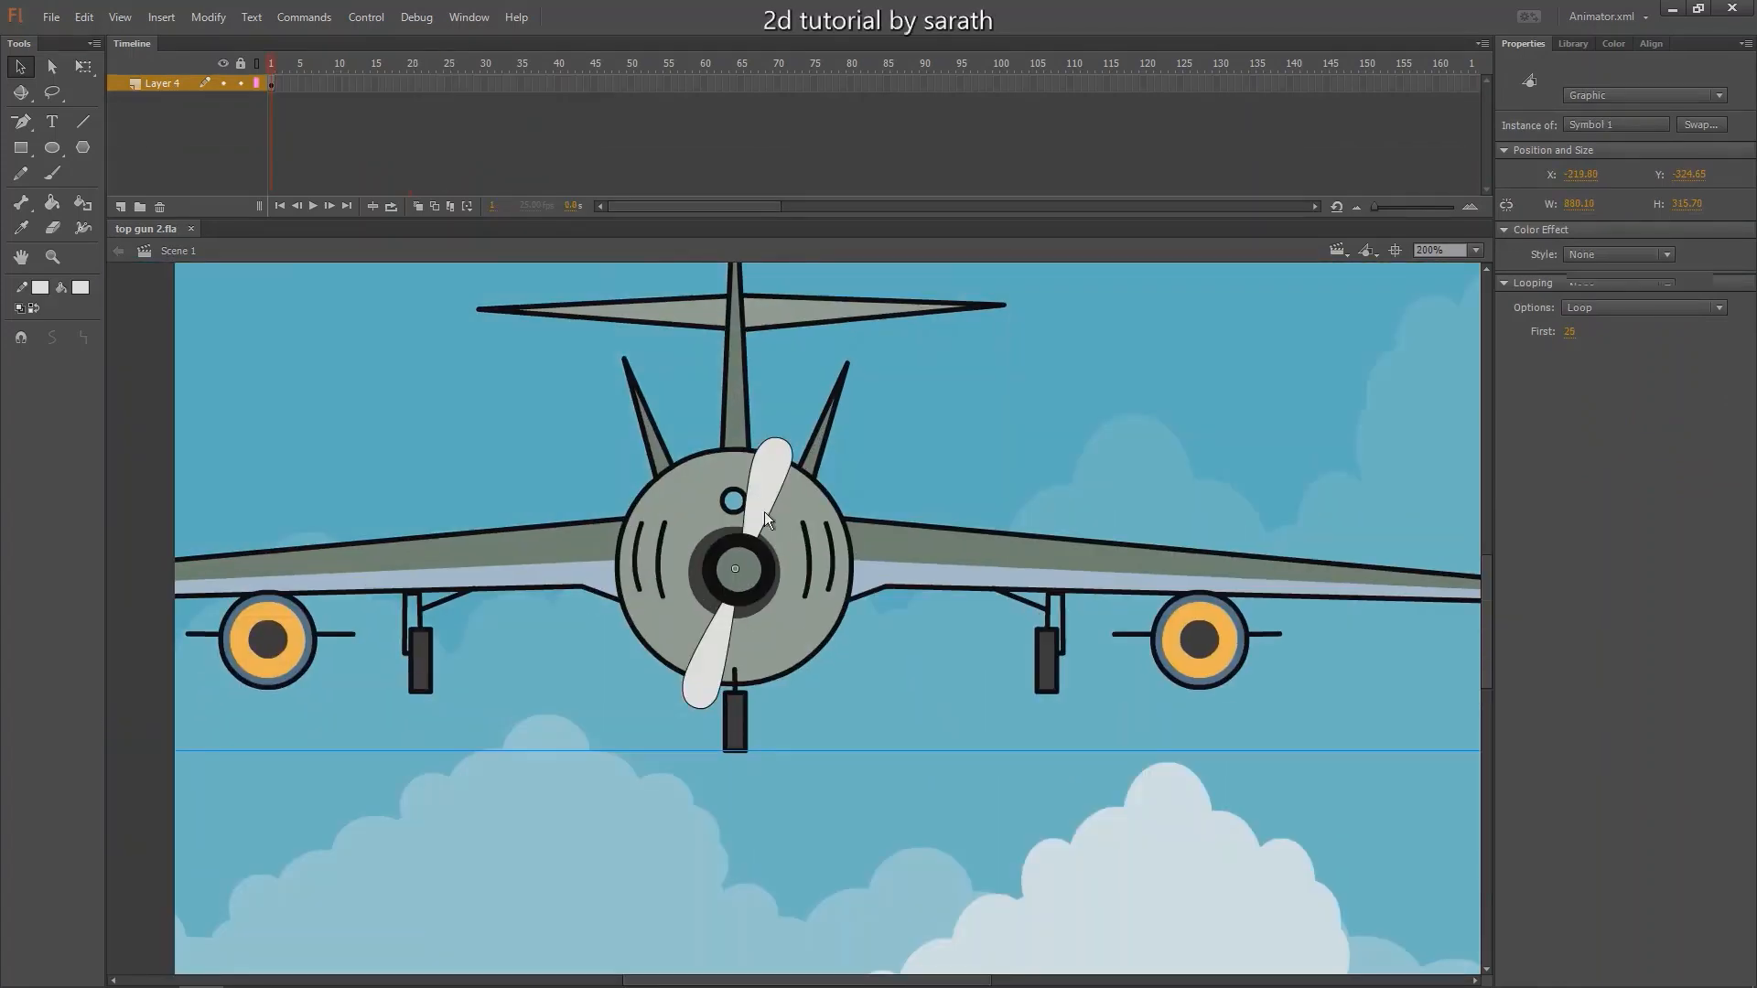
{"action": "left_click", "coordinate": [759, 509]}
{"action": "left_click_drag", "start_coordinate": [760, 507], "coordinate": [622, 456]}
{"action": "key", "text": "ctrl+z"}
{"action": "key", "text": "ctrl+z"}
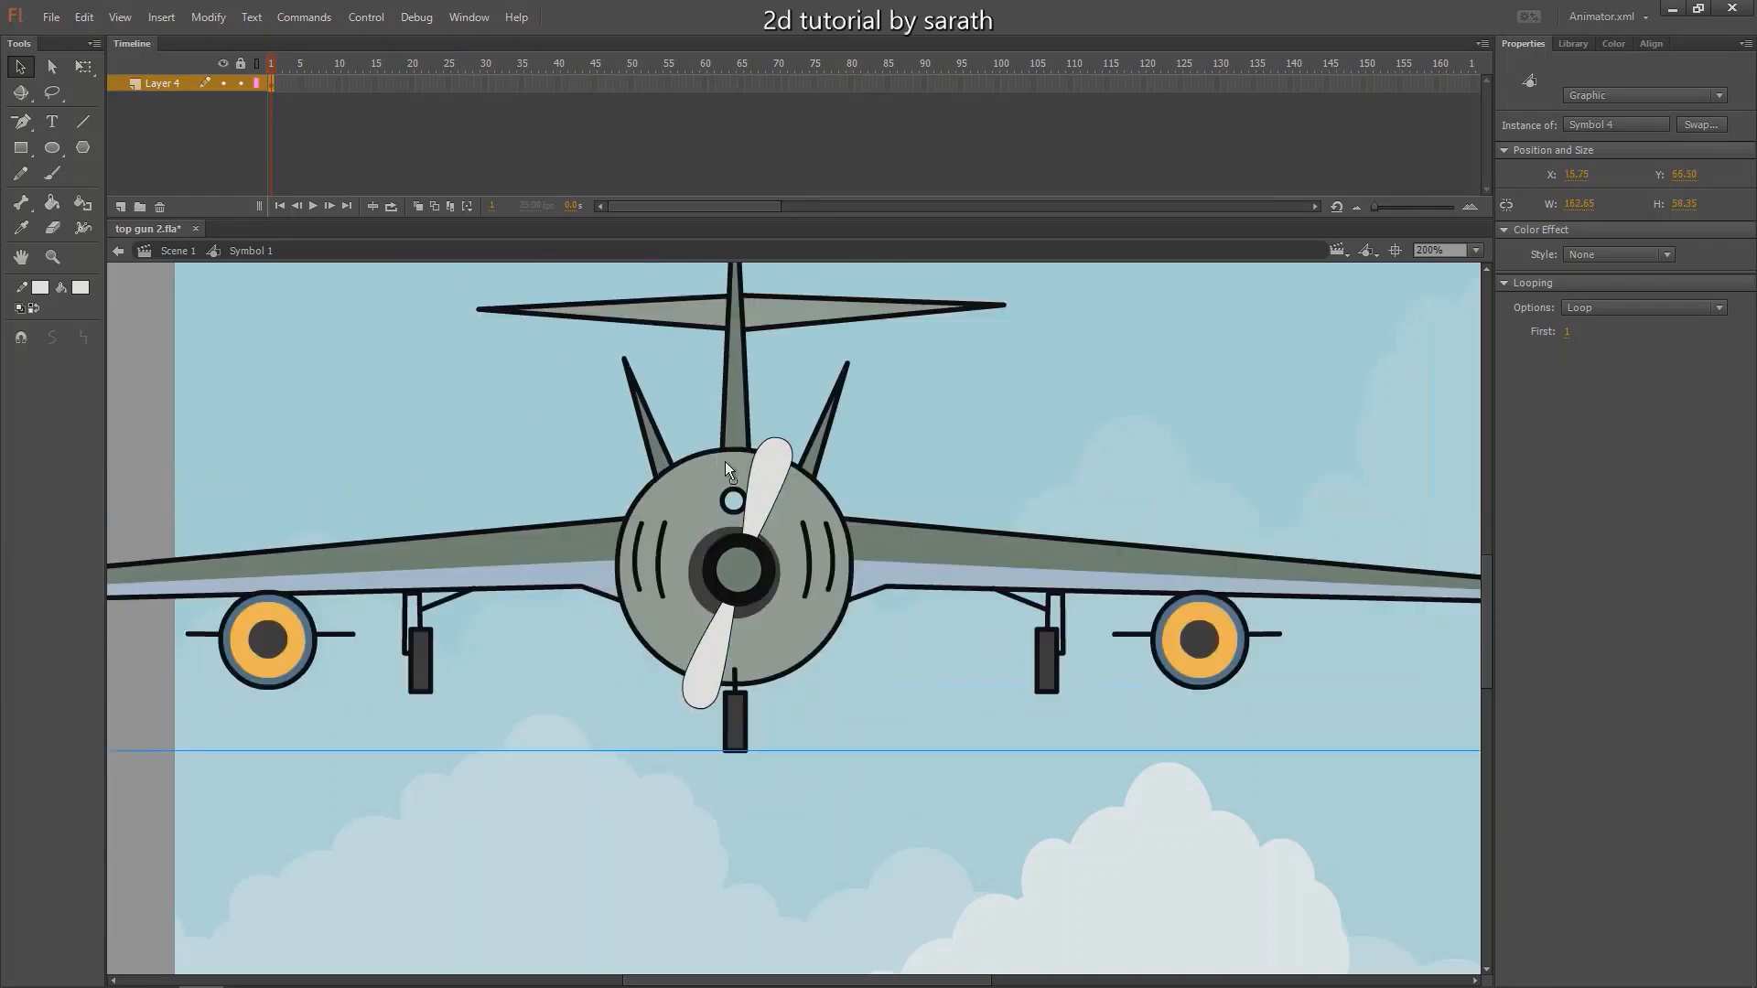
Nudge the propeller slightly down and left on the airplane's nose, then open the propeller symbol for editing.
{"action": "left_click", "coordinate": [756, 499]}
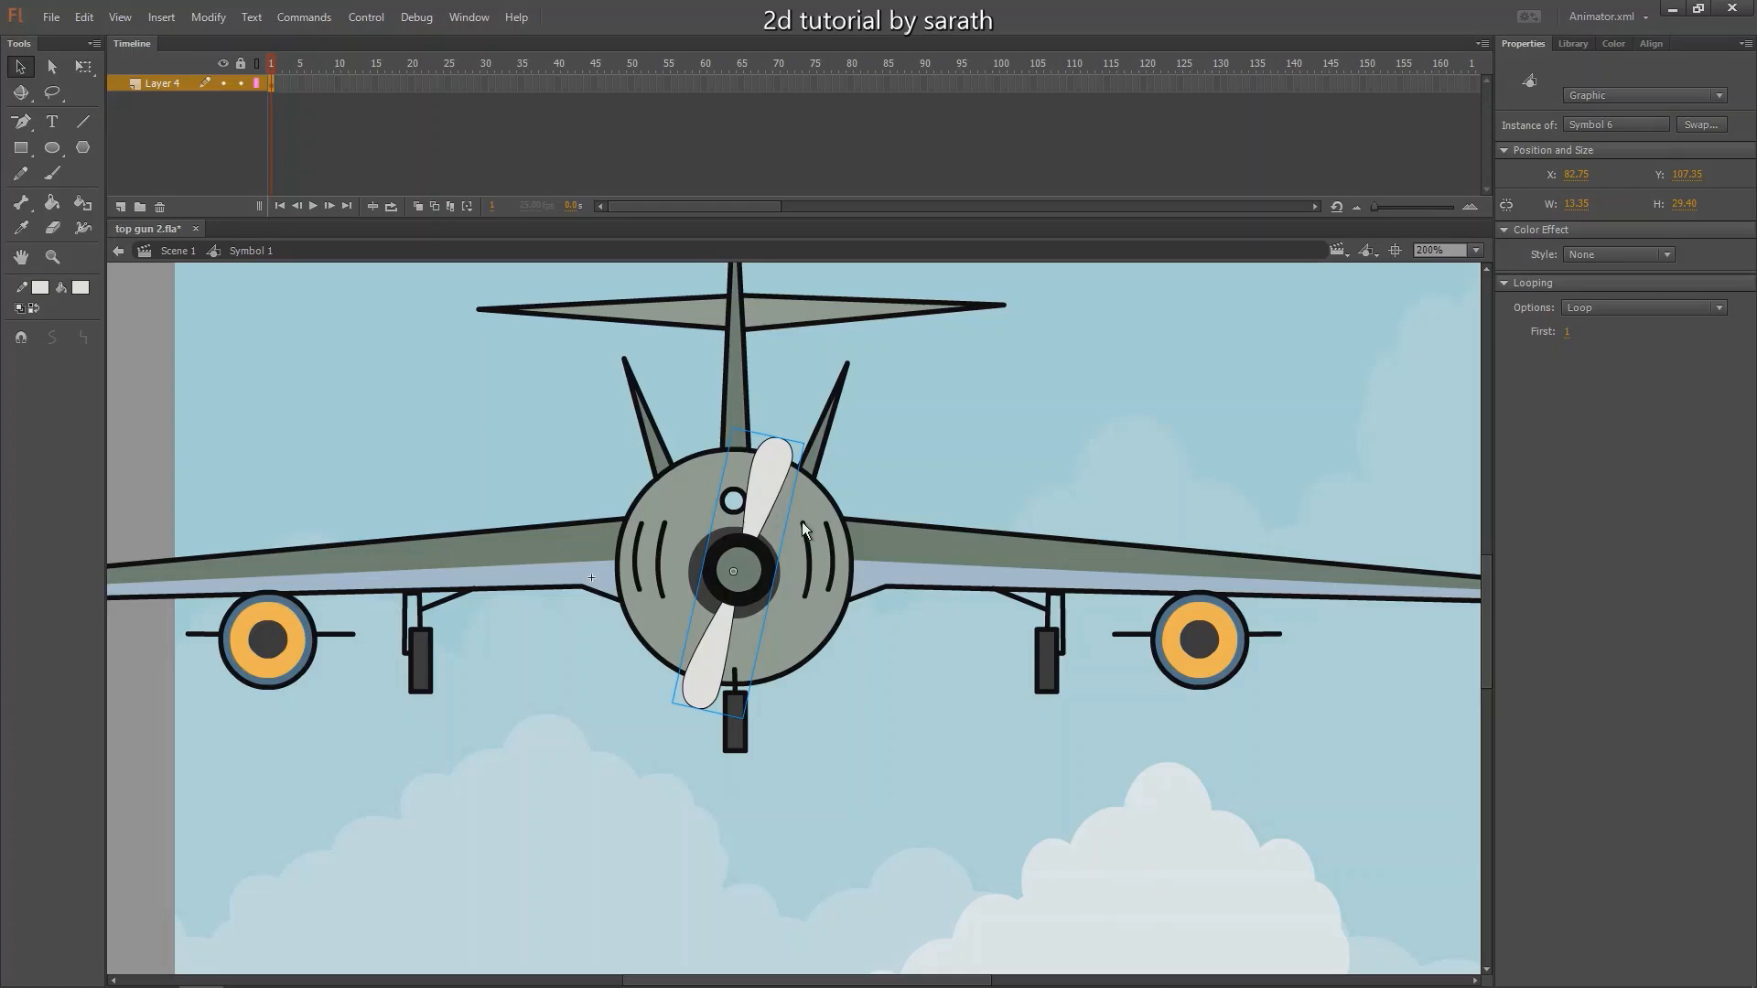
{"action": "left_click_drag", "start_coordinate": [762, 497], "coordinate": [759, 501]}
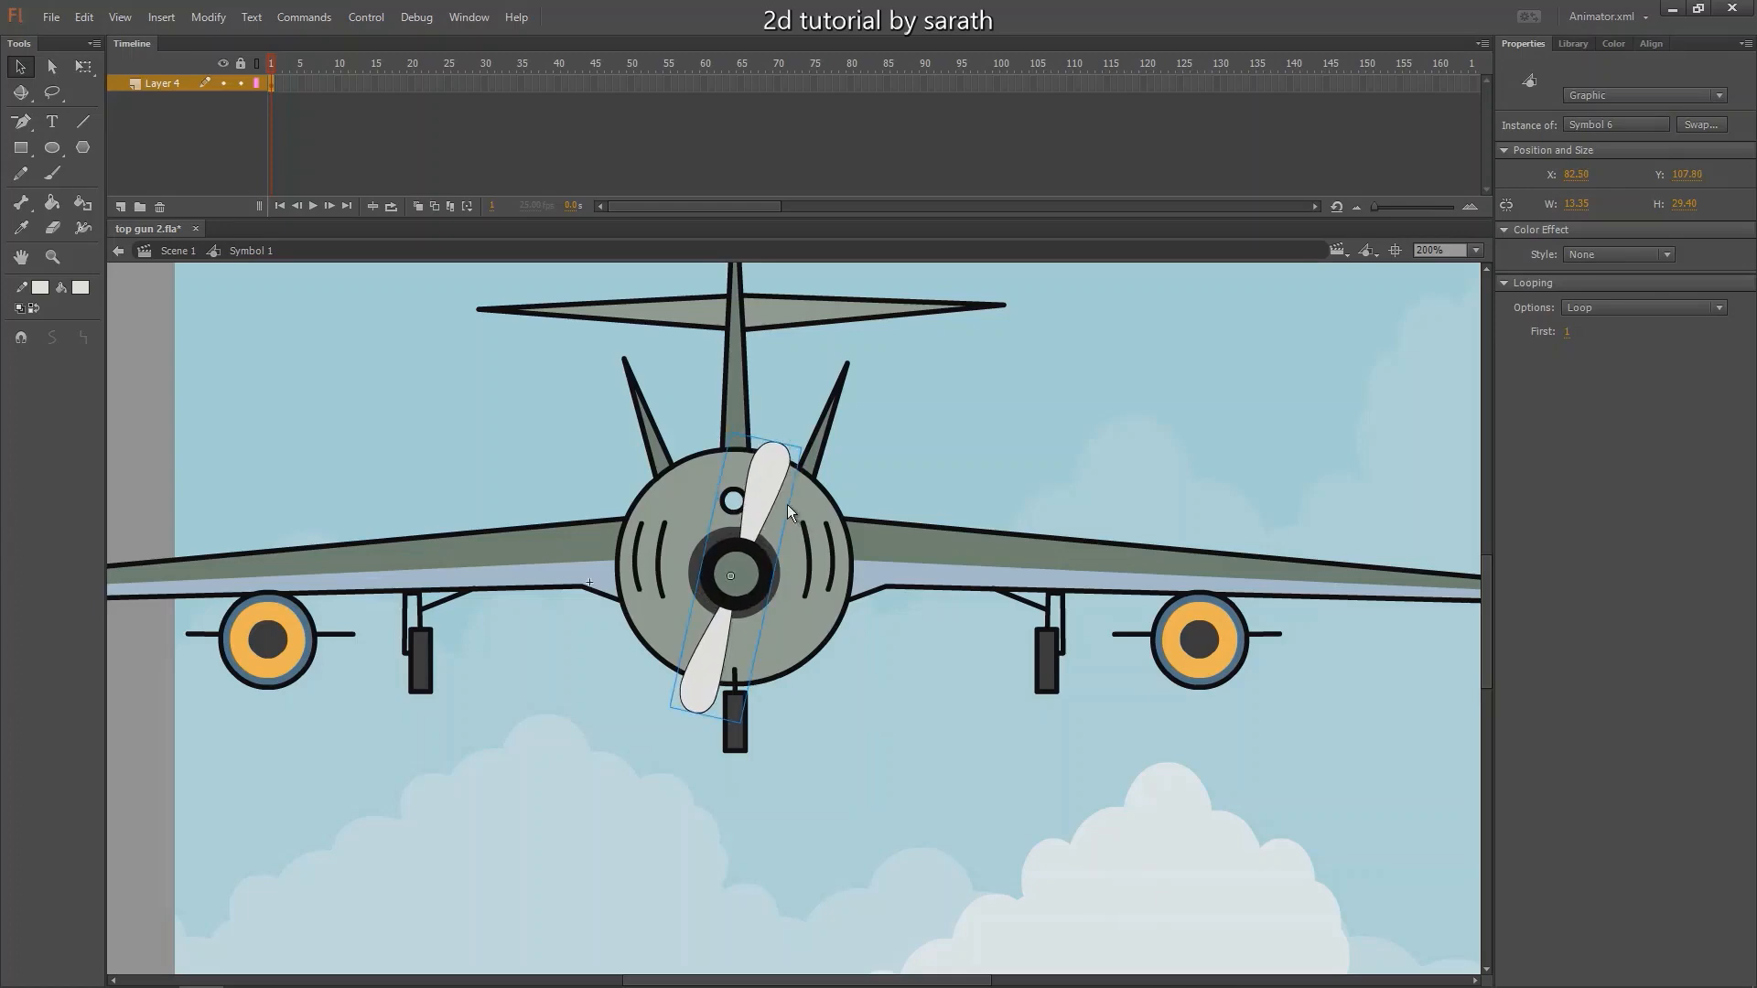
{"action": "double_click", "coordinate": [763, 496]}
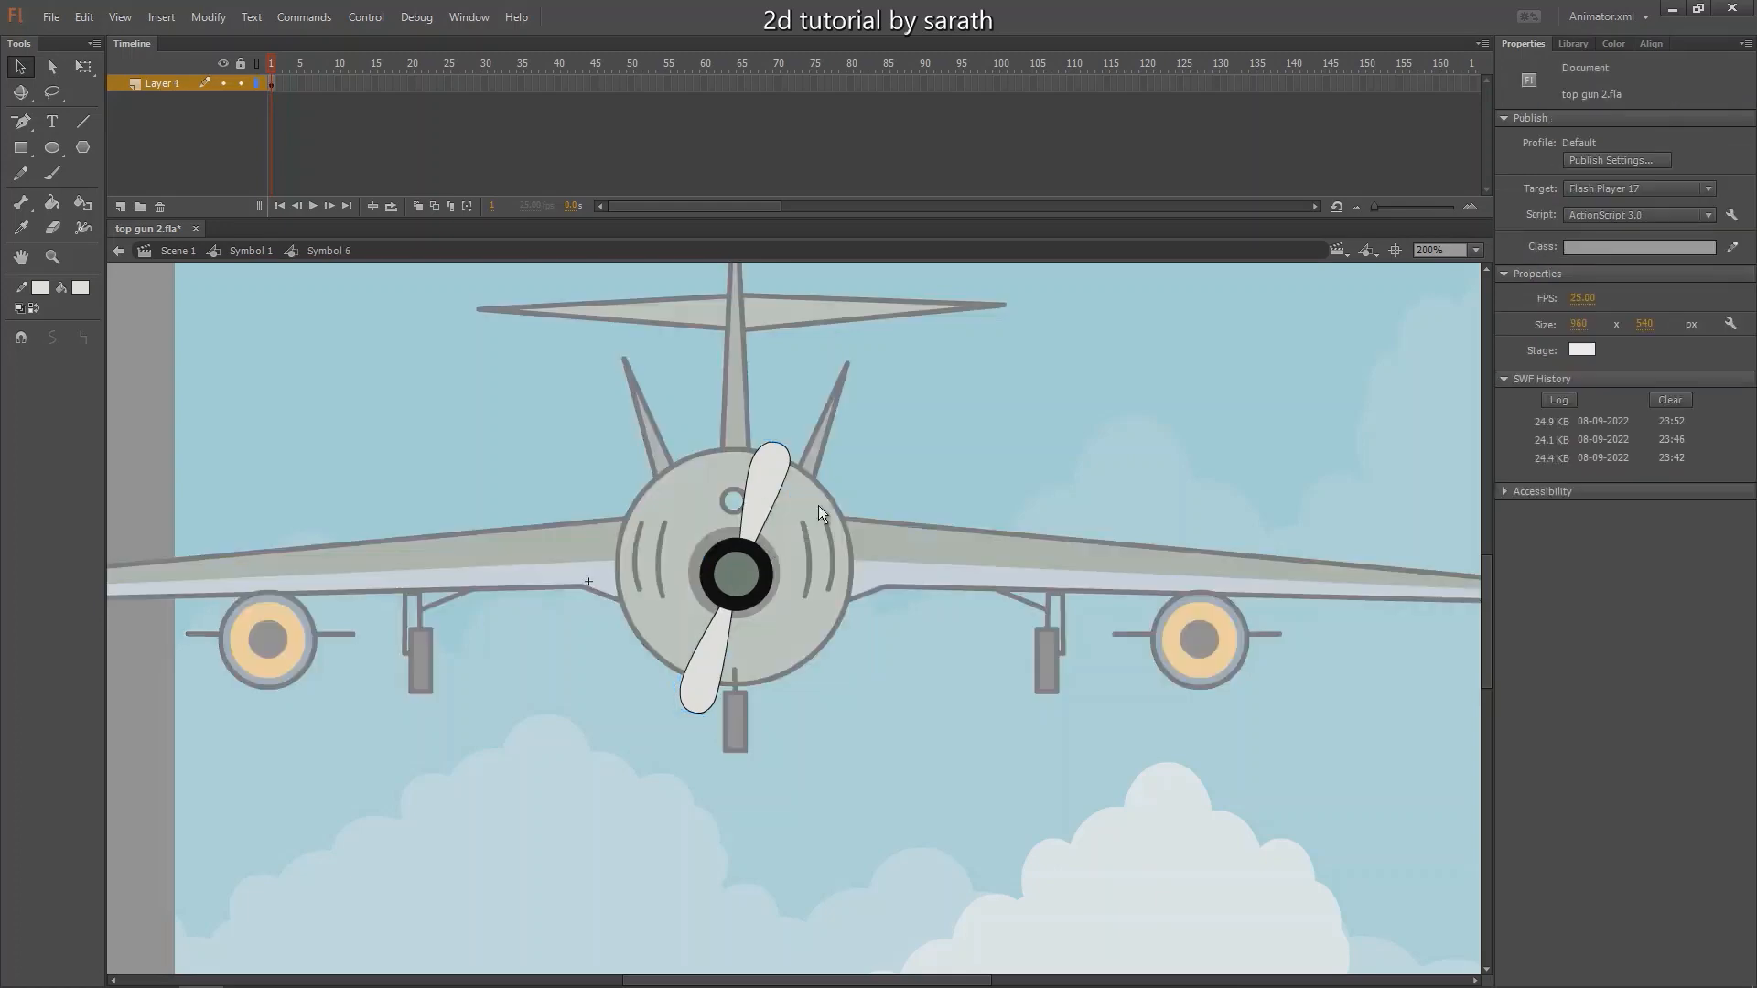
Group the propeller artwork, convert it to a graphic symbol and place its transformation point at the hub centre.
{"action": "left_click_drag", "start_coordinate": [904, 387], "coordinate": [420, 821]}
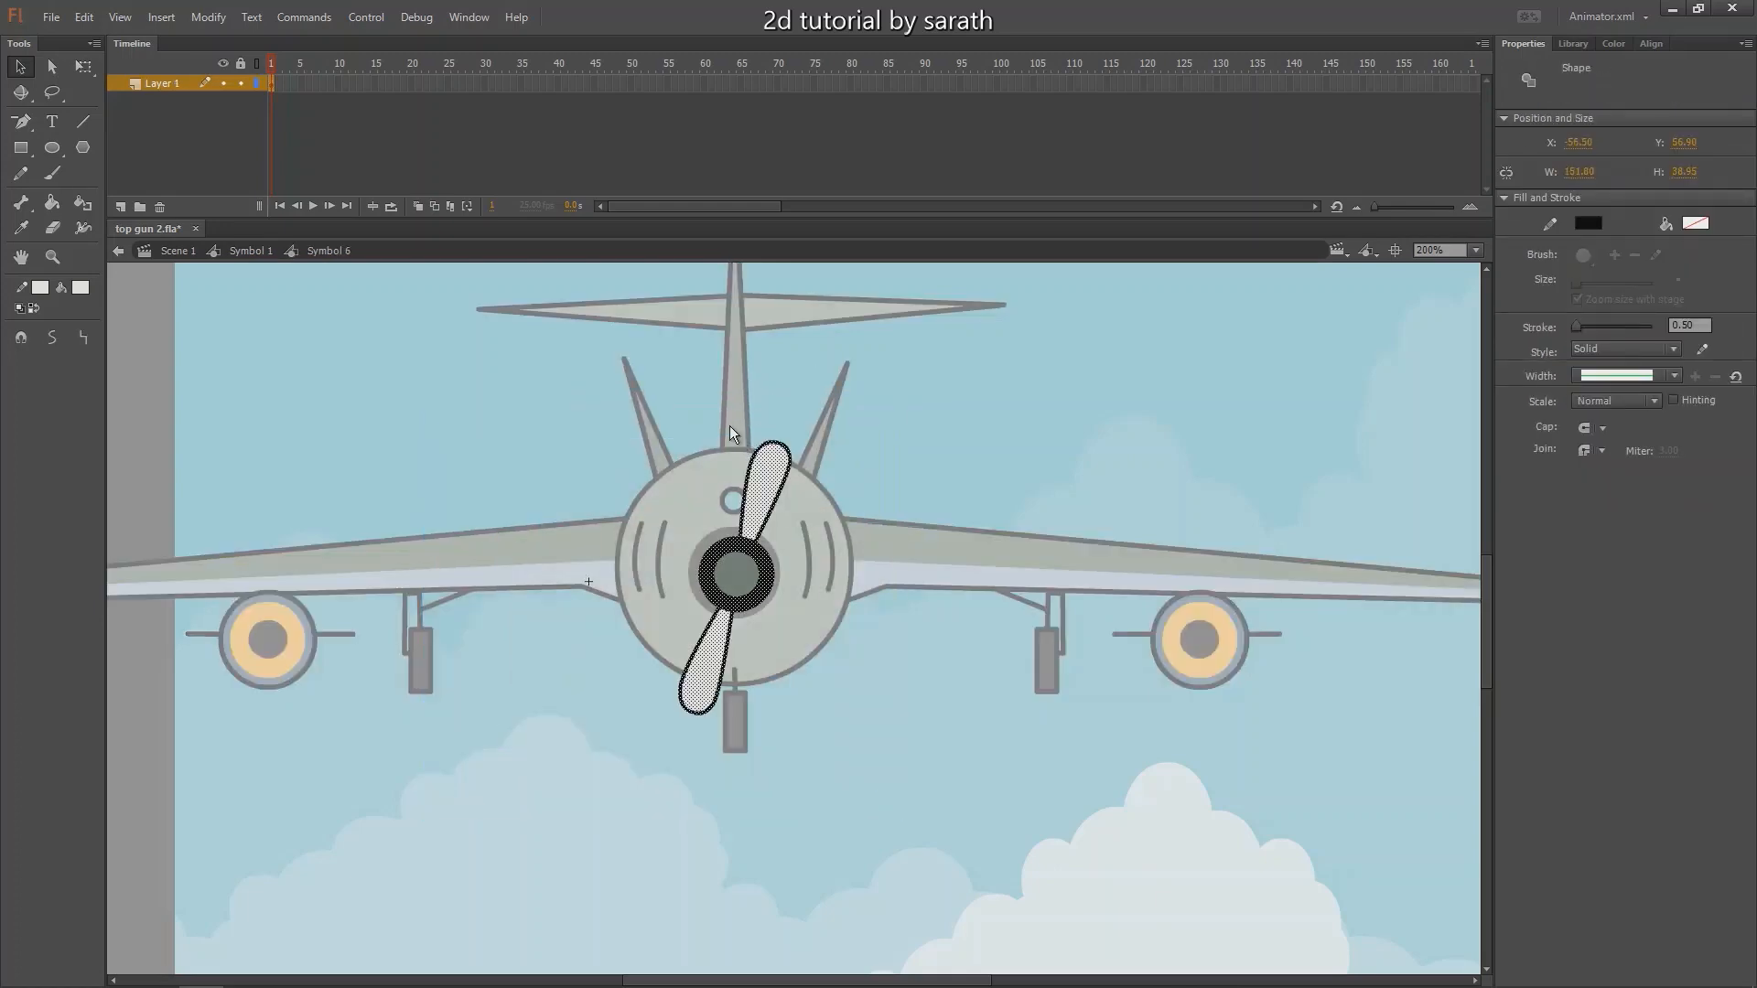
{"action": "key", "text": "ctrl+g"}
{"action": "key", "text": "F8"}
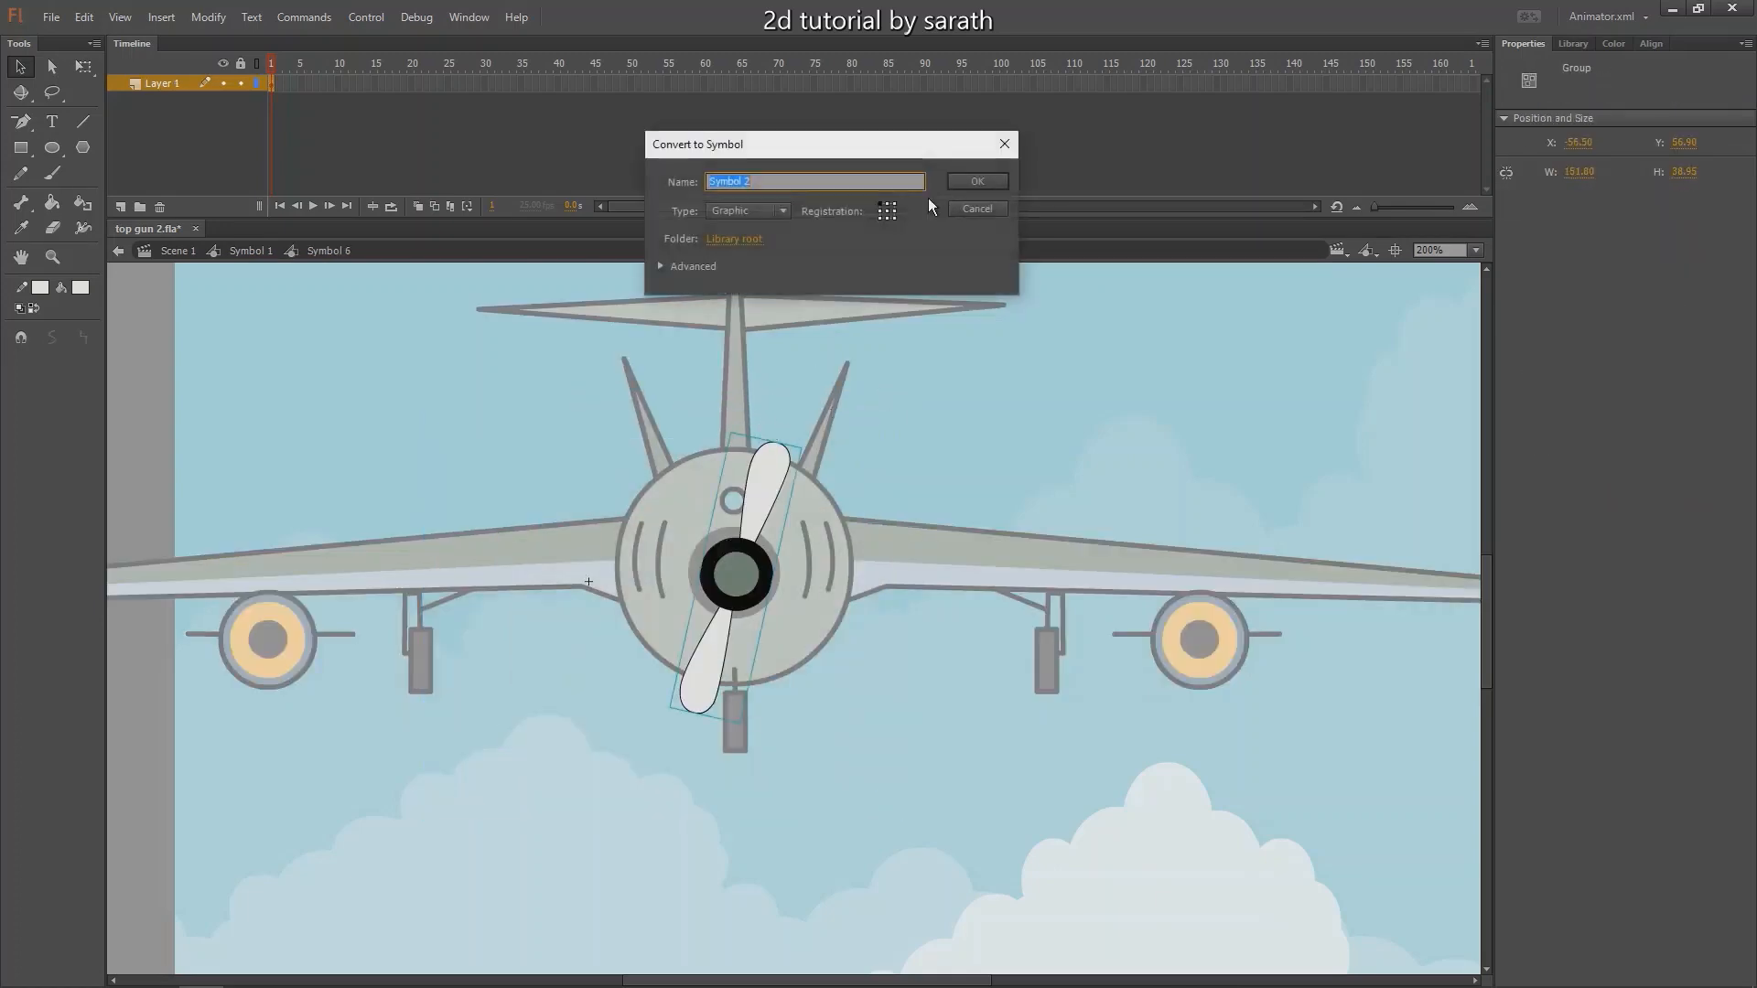
{"action": "key", "text": "Return"}
{"action": "key", "text": "q"}
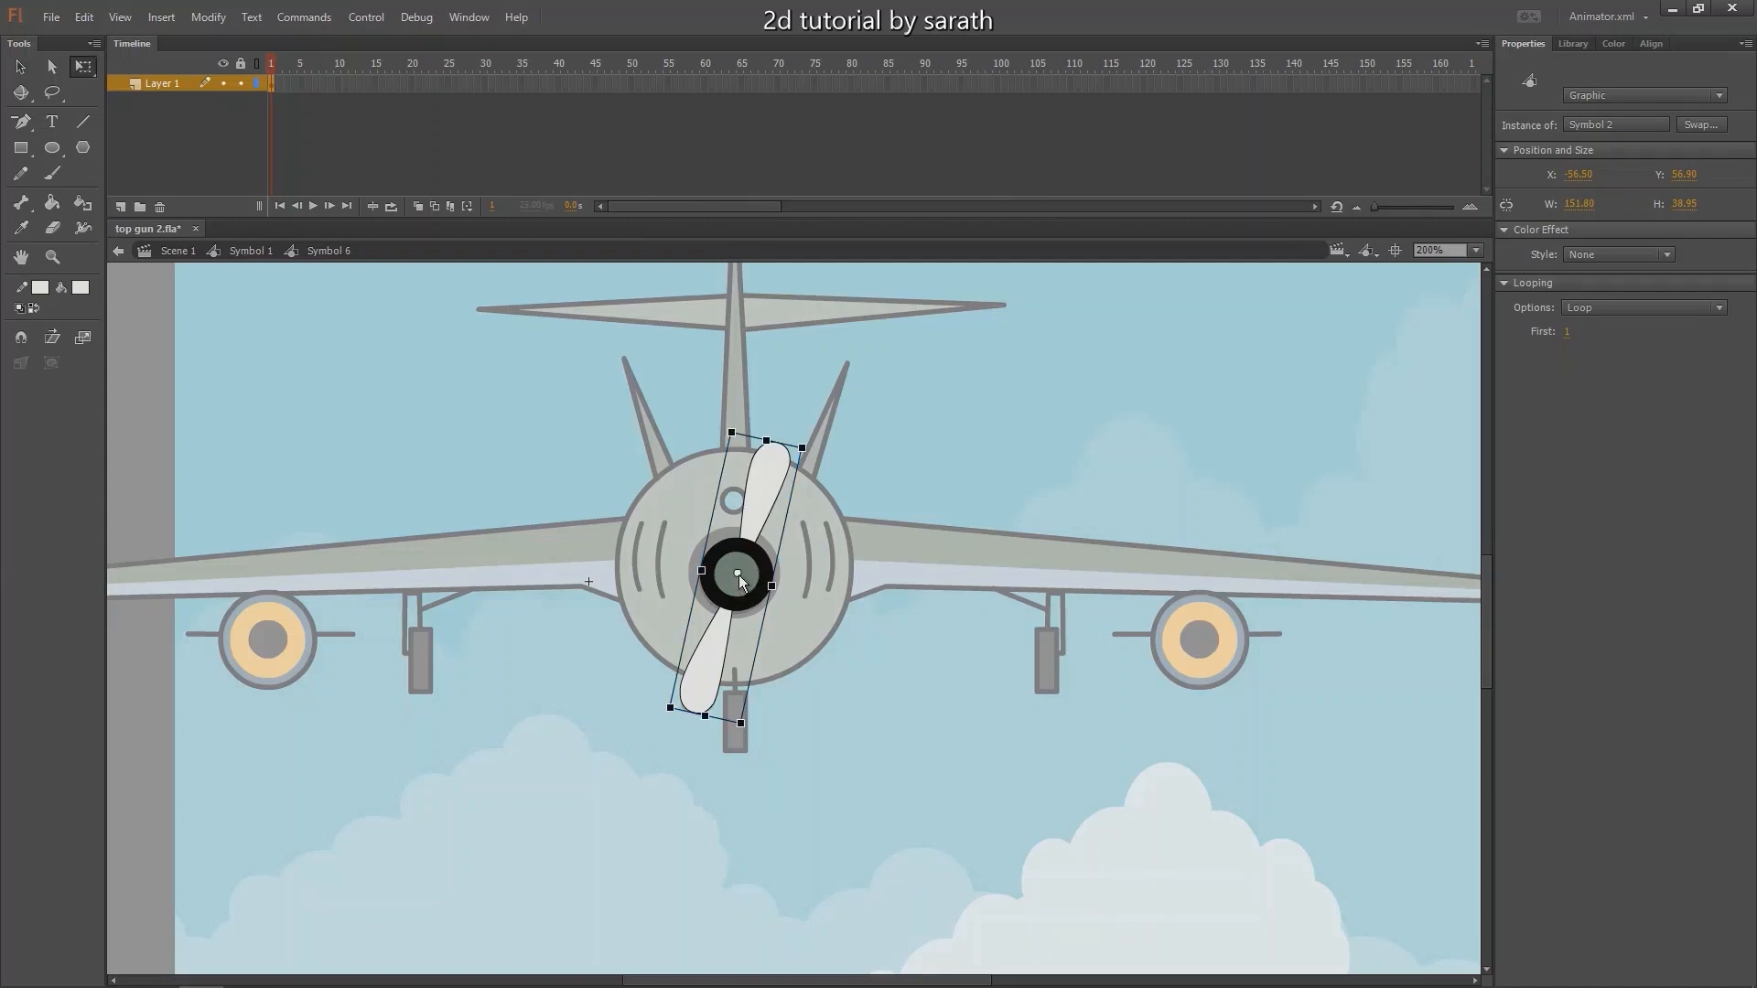
{"action": "key", "text": "ctrl+equal"}
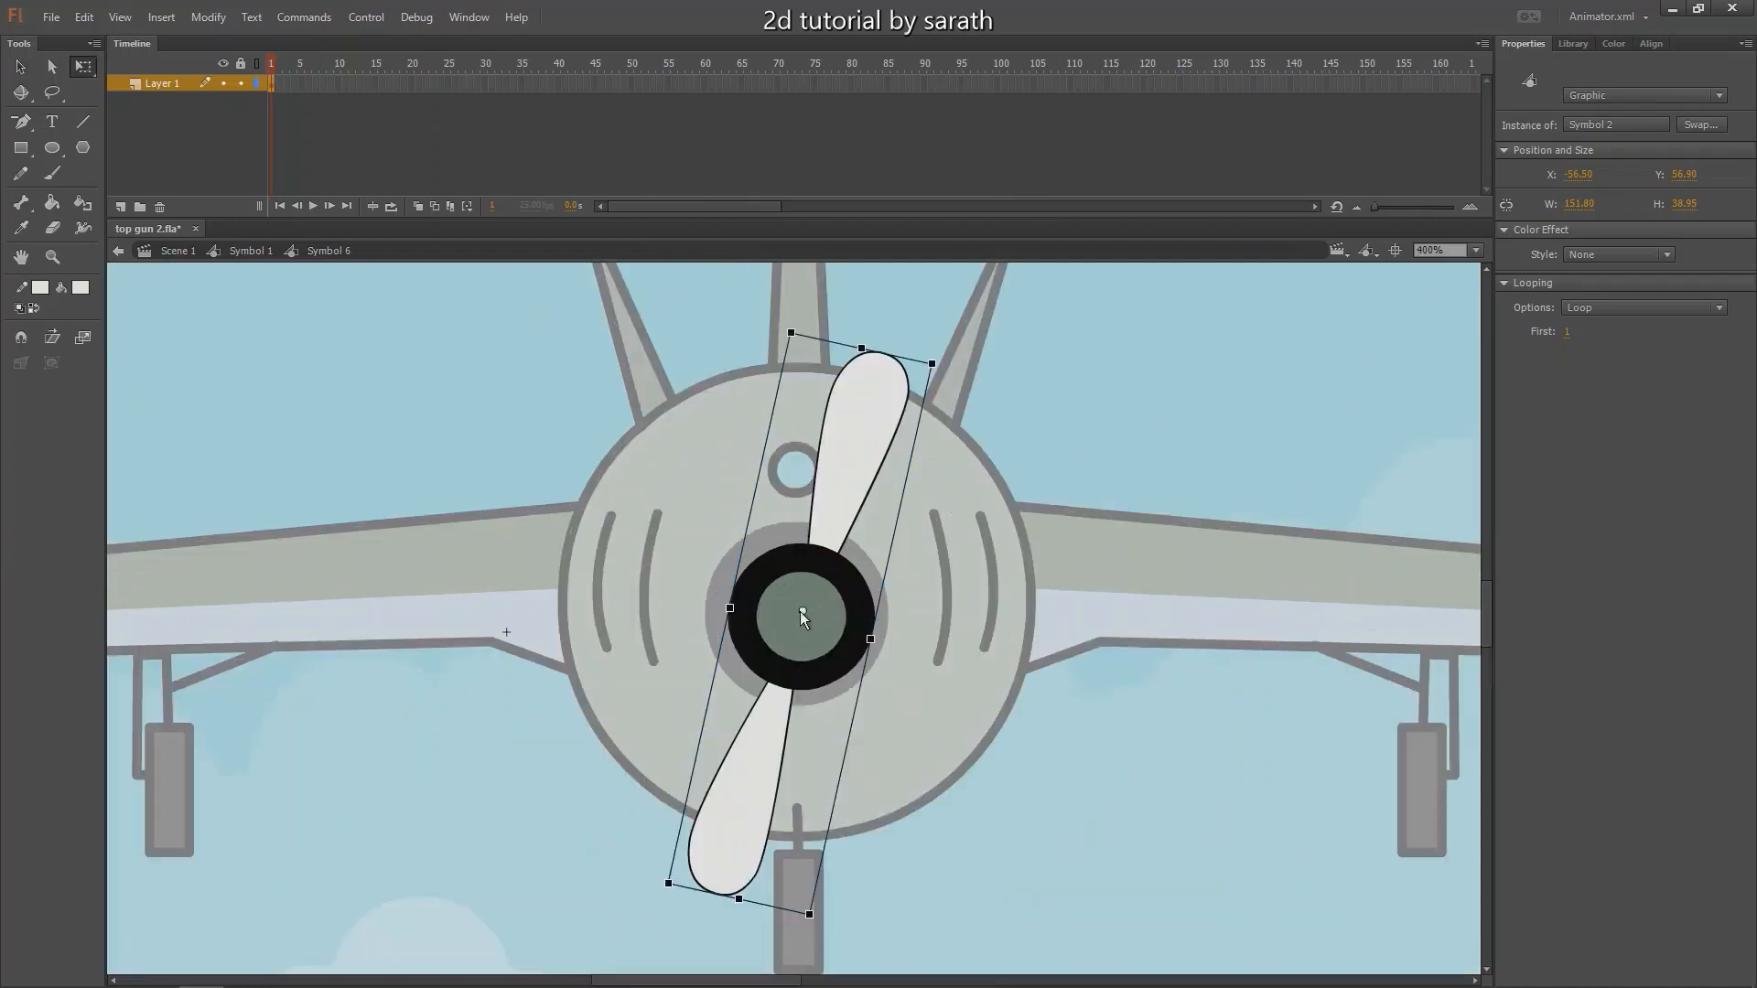
{"action": "left_click_drag", "start_coordinate": [803, 613], "coordinate": [800, 616]}
Insert a keyframe at frame 2, rotate the propeller there to nearly horizontal and compare the two frames.
{"action": "key", "text": "F6"}
{"action": "key", "text": "ctrl+minus"}
{"action": "left_click_drag", "start_coordinate": [876, 492], "coordinate": [958, 635]}
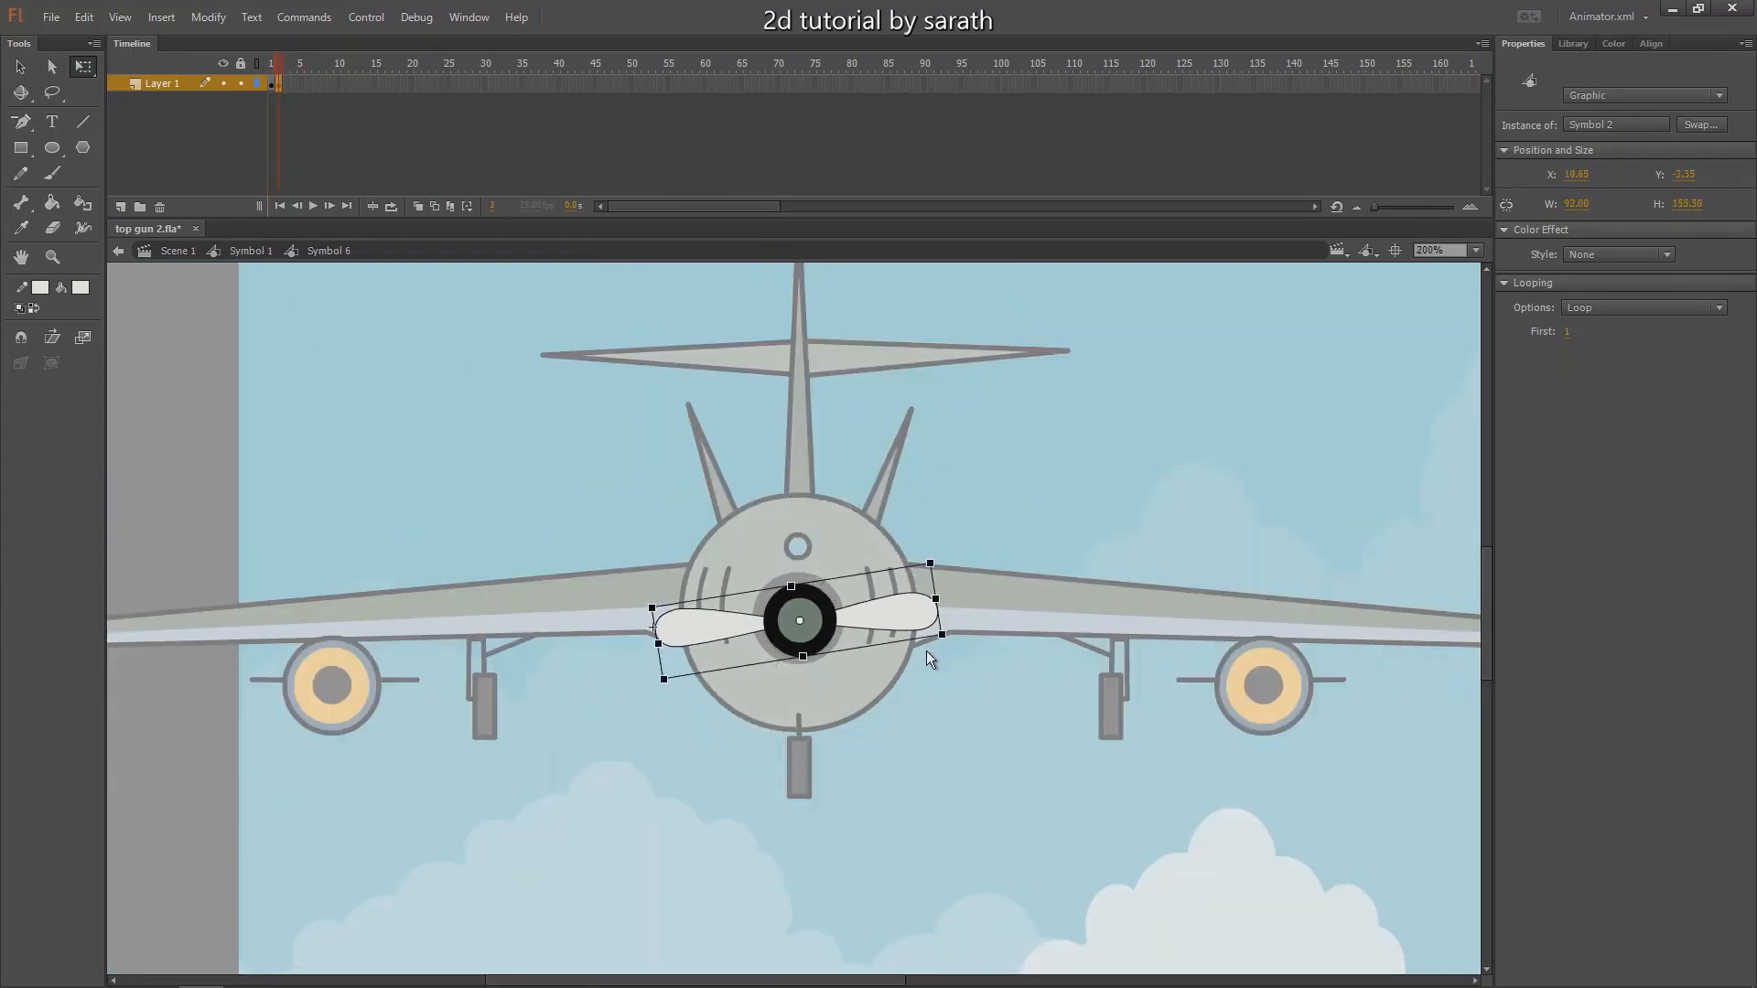
{"action": "left_click", "coordinate": [275, 79]}
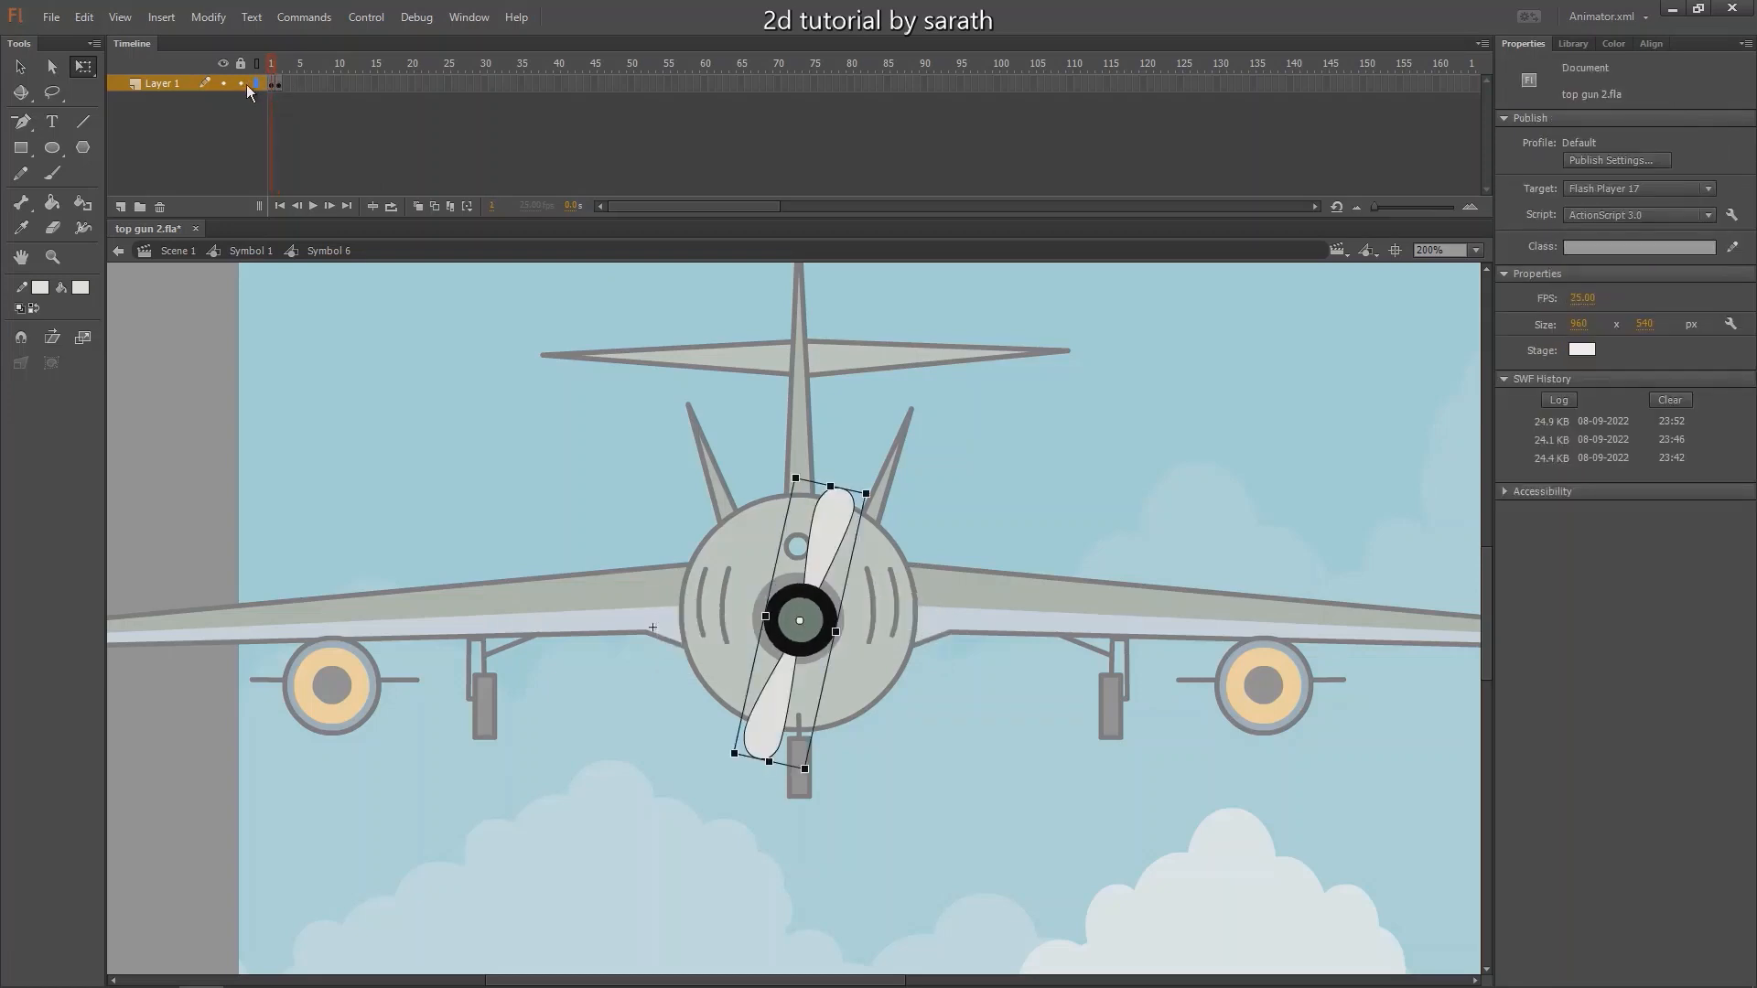
{"action": "left_click", "coordinate": [282, 75]}
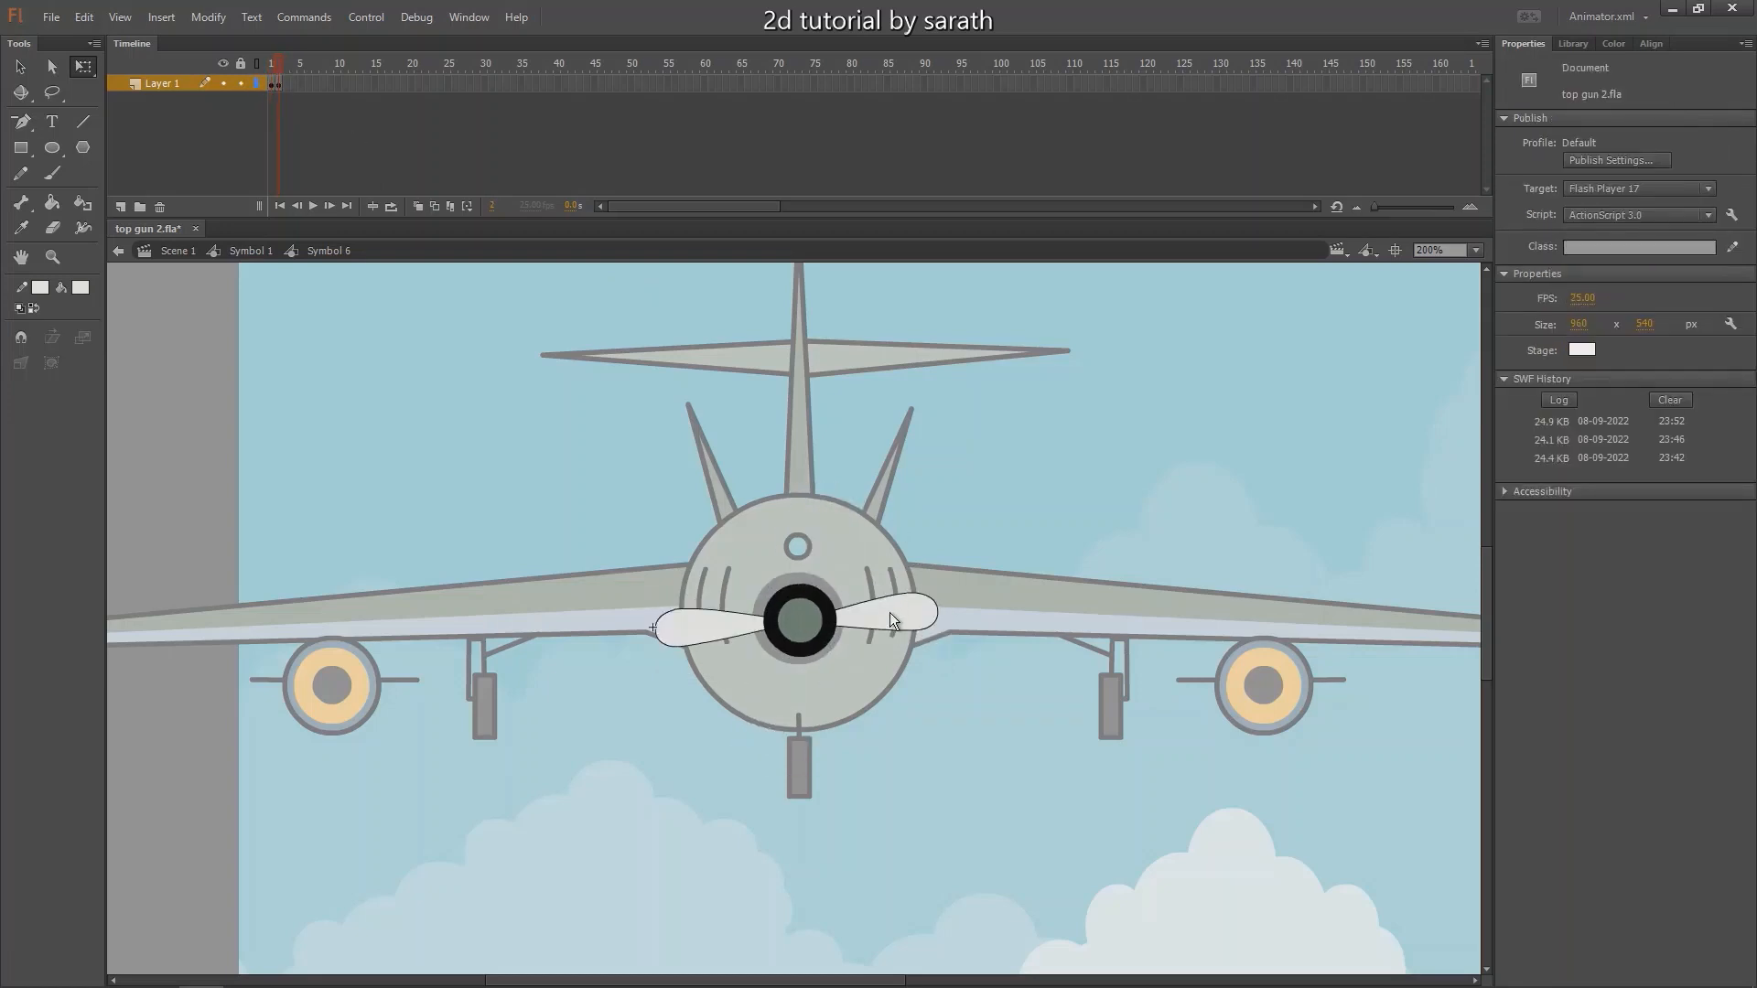
Duplicate the propeller in frame 2, rotate the copy to nearly vertical and set its alpha to 42%.
{"action": "left_click", "coordinate": [889, 618]}
{"action": "key", "text": "ctrl+="}
{"action": "left_click_drag", "start_coordinate": [929, 616], "coordinate": [944, 615]}
{"action": "left_click_drag", "start_coordinate": [1066, 517], "coordinate": [817, 378]}
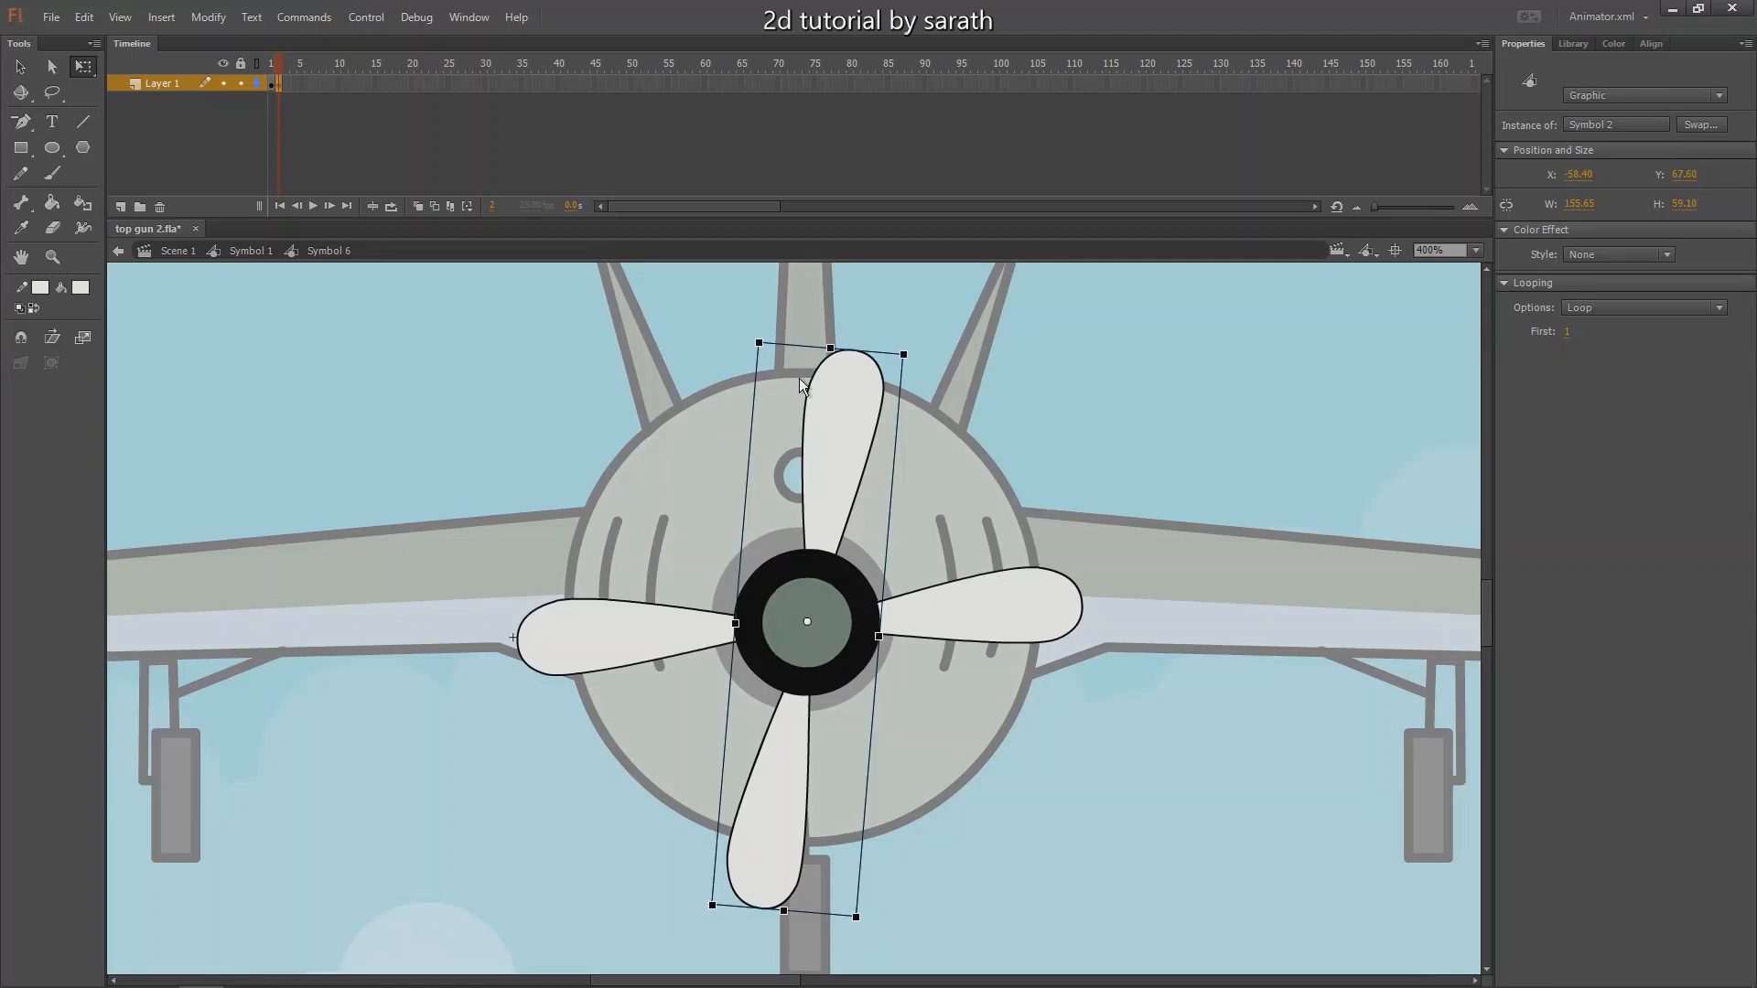
{"action": "left_click", "coordinate": [1611, 256]}
{"action": "left_click", "coordinate": [1601, 355]}
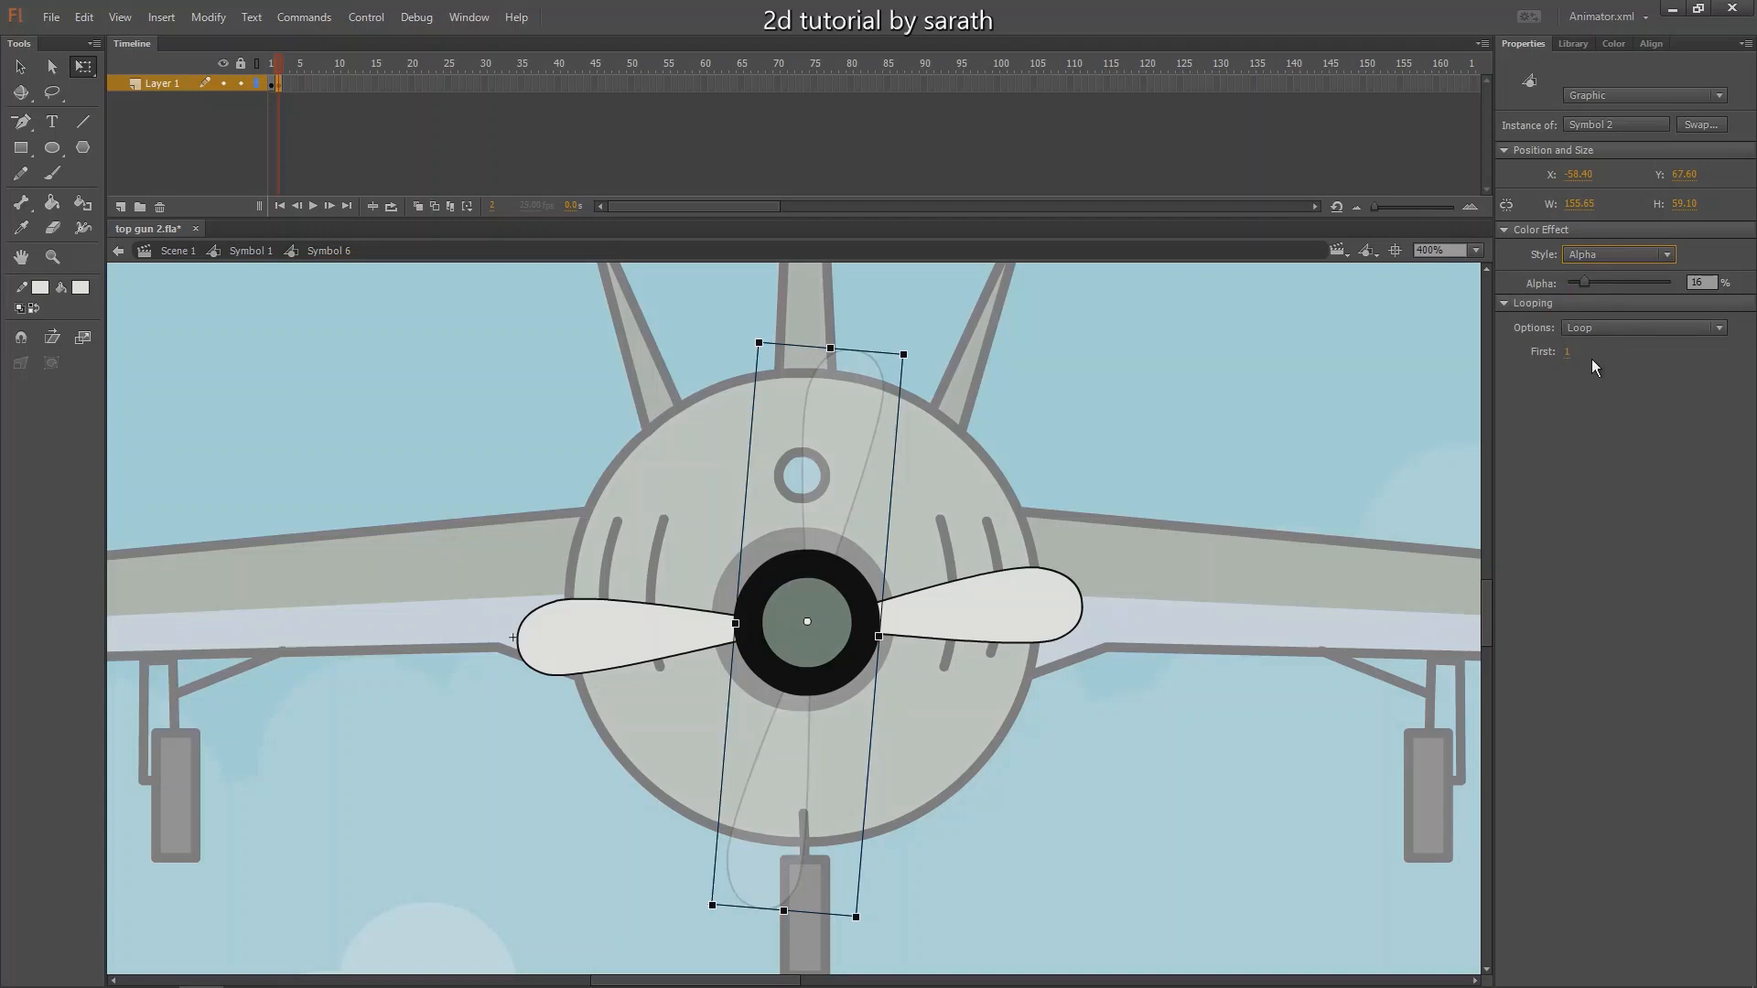
{"action": "left_click_drag", "start_coordinate": [1598, 283], "coordinate": [1601, 288]}
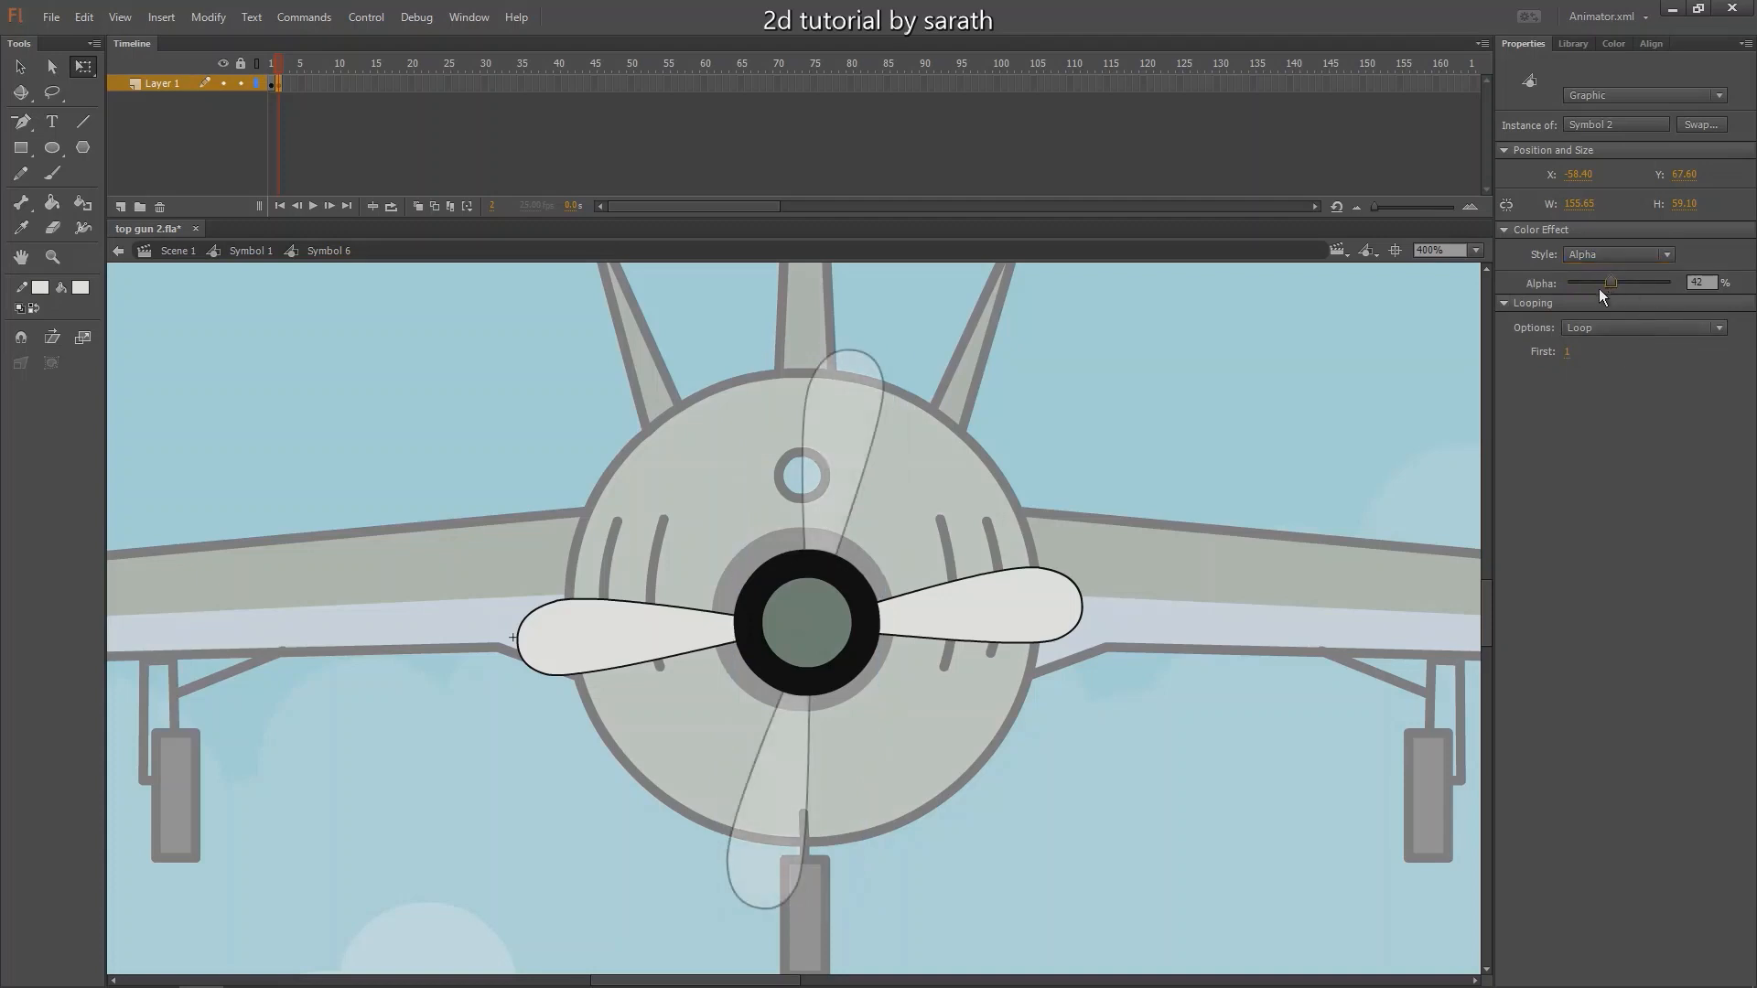
{"action": "left_click", "coordinate": [1152, 431]}
Duplicate the propeller in frame 1, rotate the copy to nearly horizontal and give it an alpha of 41%.
{"action": "left_click_drag", "start_coordinate": [272, 68], "coordinate": [272, 69]}
{"action": "left_click", "coordinate": [848, 457]}
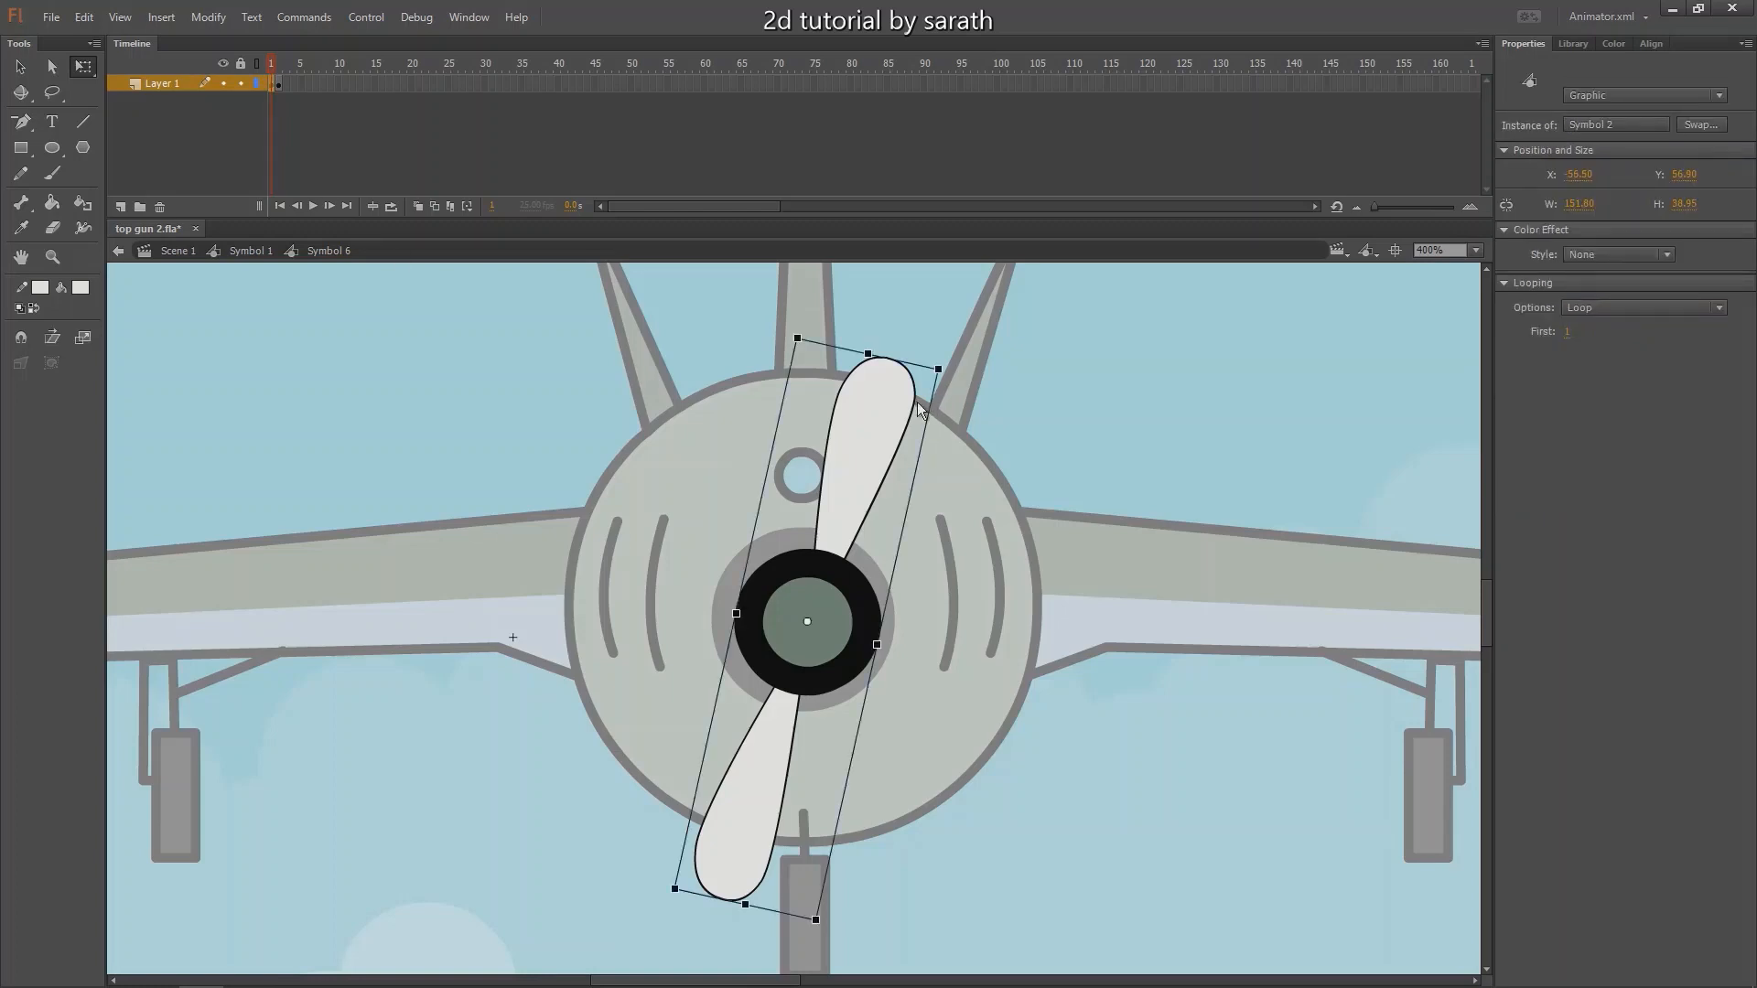
{"action": "left_click_drag", "start_coordinate": [899, 415], "coordinate": [882, 421]}
{"action": "left_click_drag", "start_coordinate": [951, 371], "coordinate": [778, 335]}
{"action": "left_click_drag", "start_coordinate": [717, 386], "coordinate": [600, 544]}
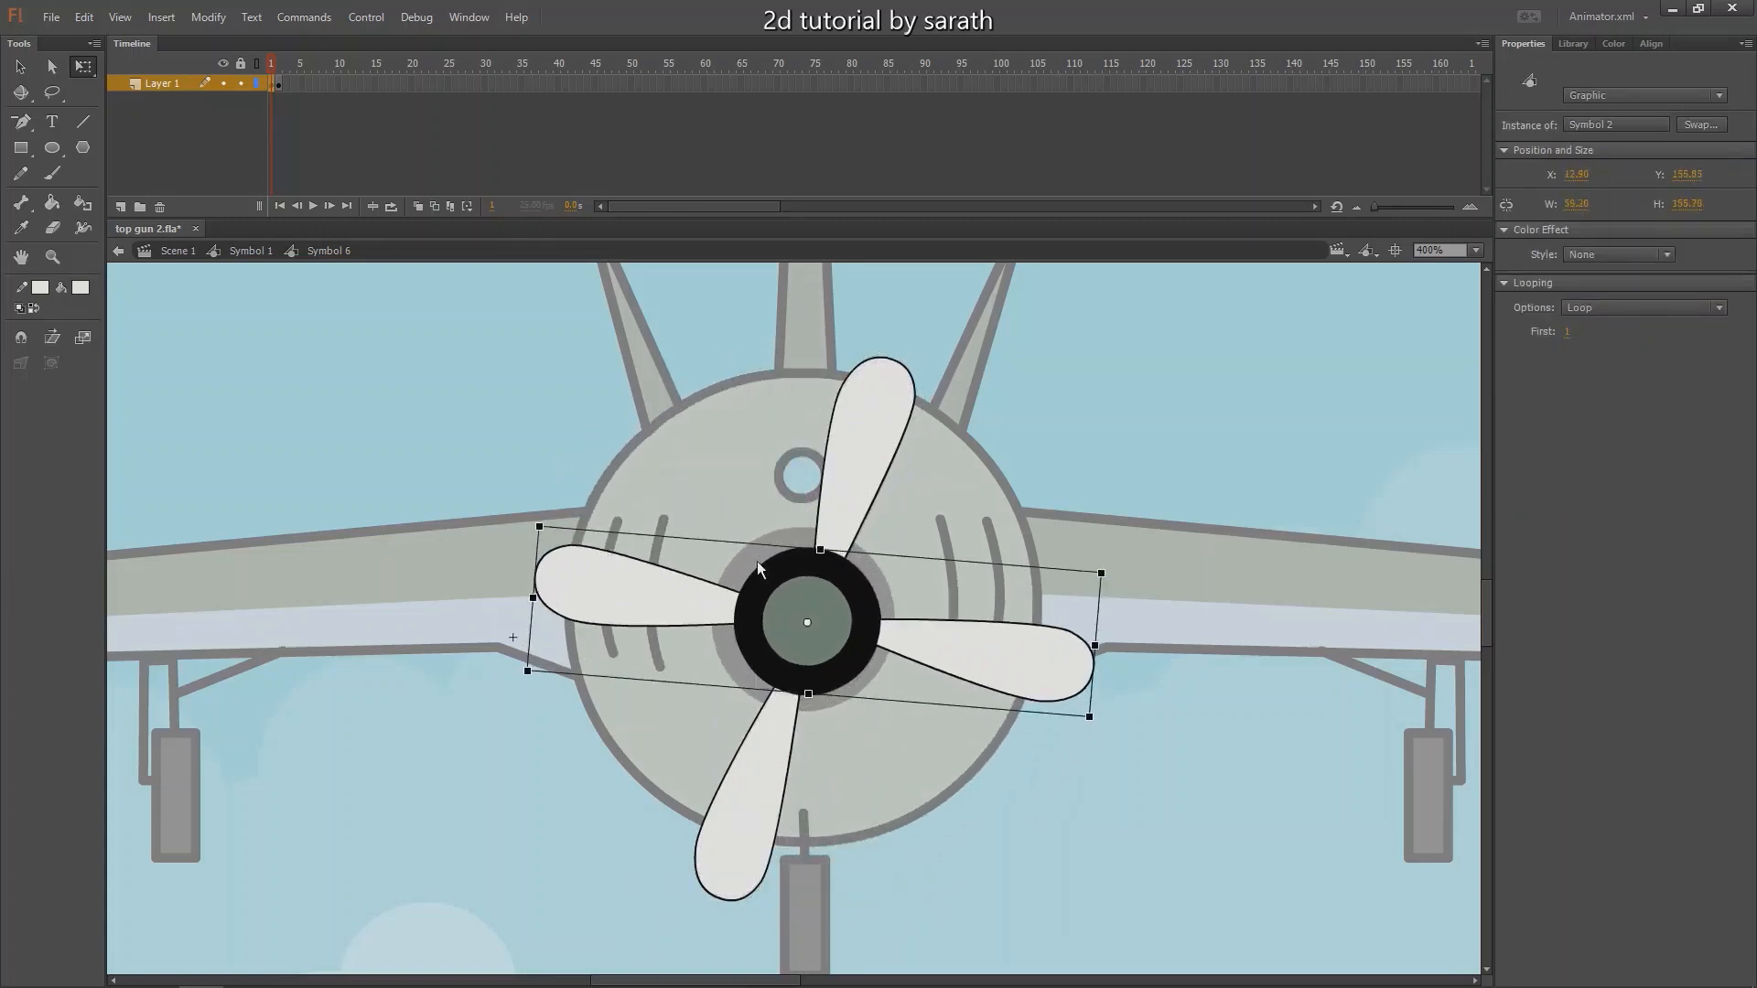
{"action": "left_click", "coordinate": [1603, 260]}
{"action": "left_click", "coordinate": [1597, 354]}
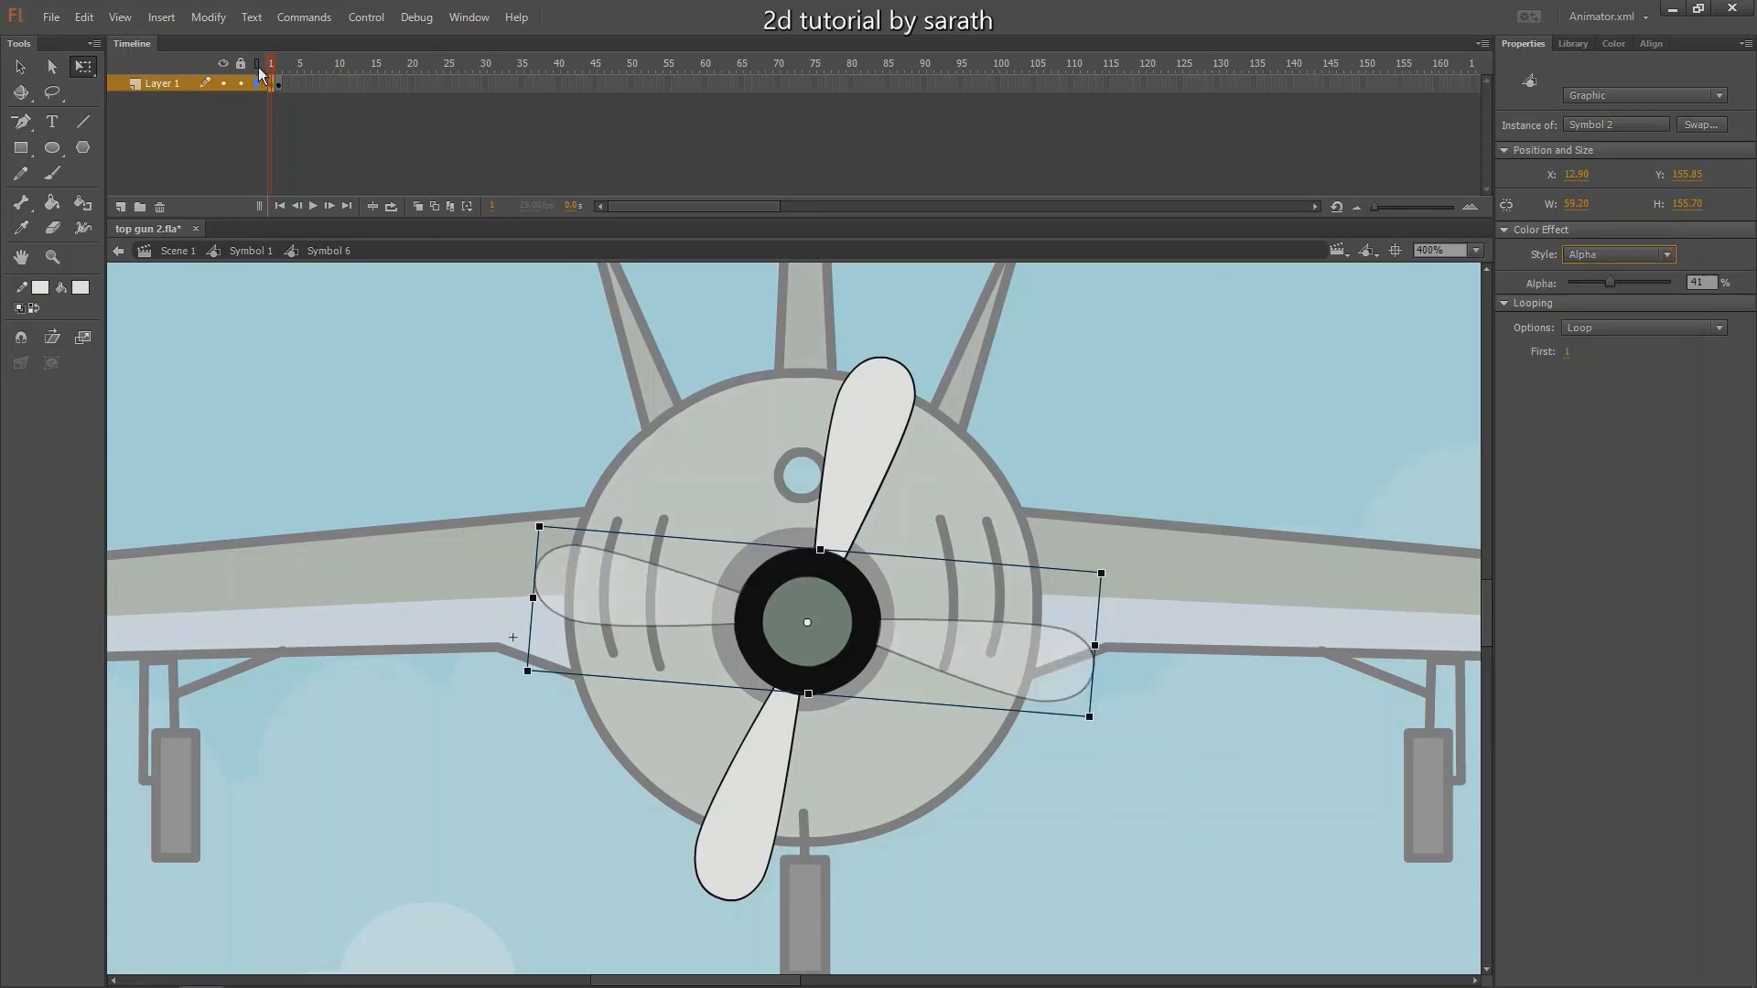
{"action": "left_click", "coordinate": [283, 68]}
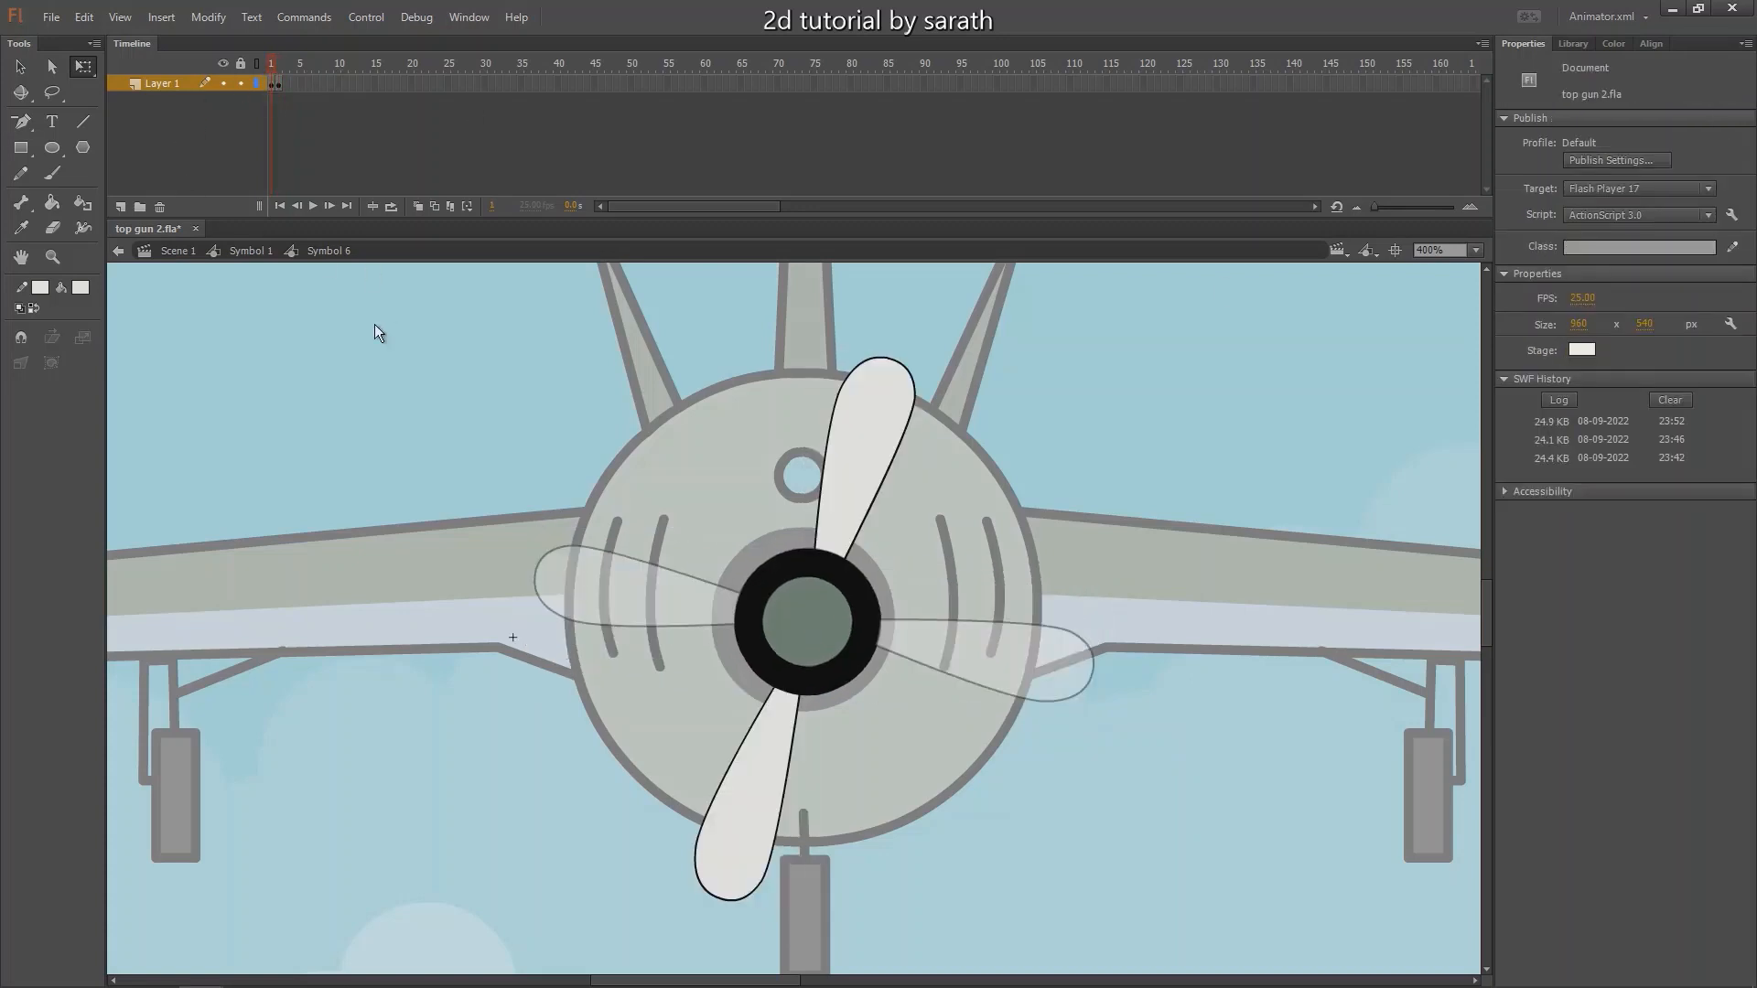
Add a layer above the propeller, draw a circle about 127 px wide on it and delete its fill.
{"action": "key", "text": "v"}
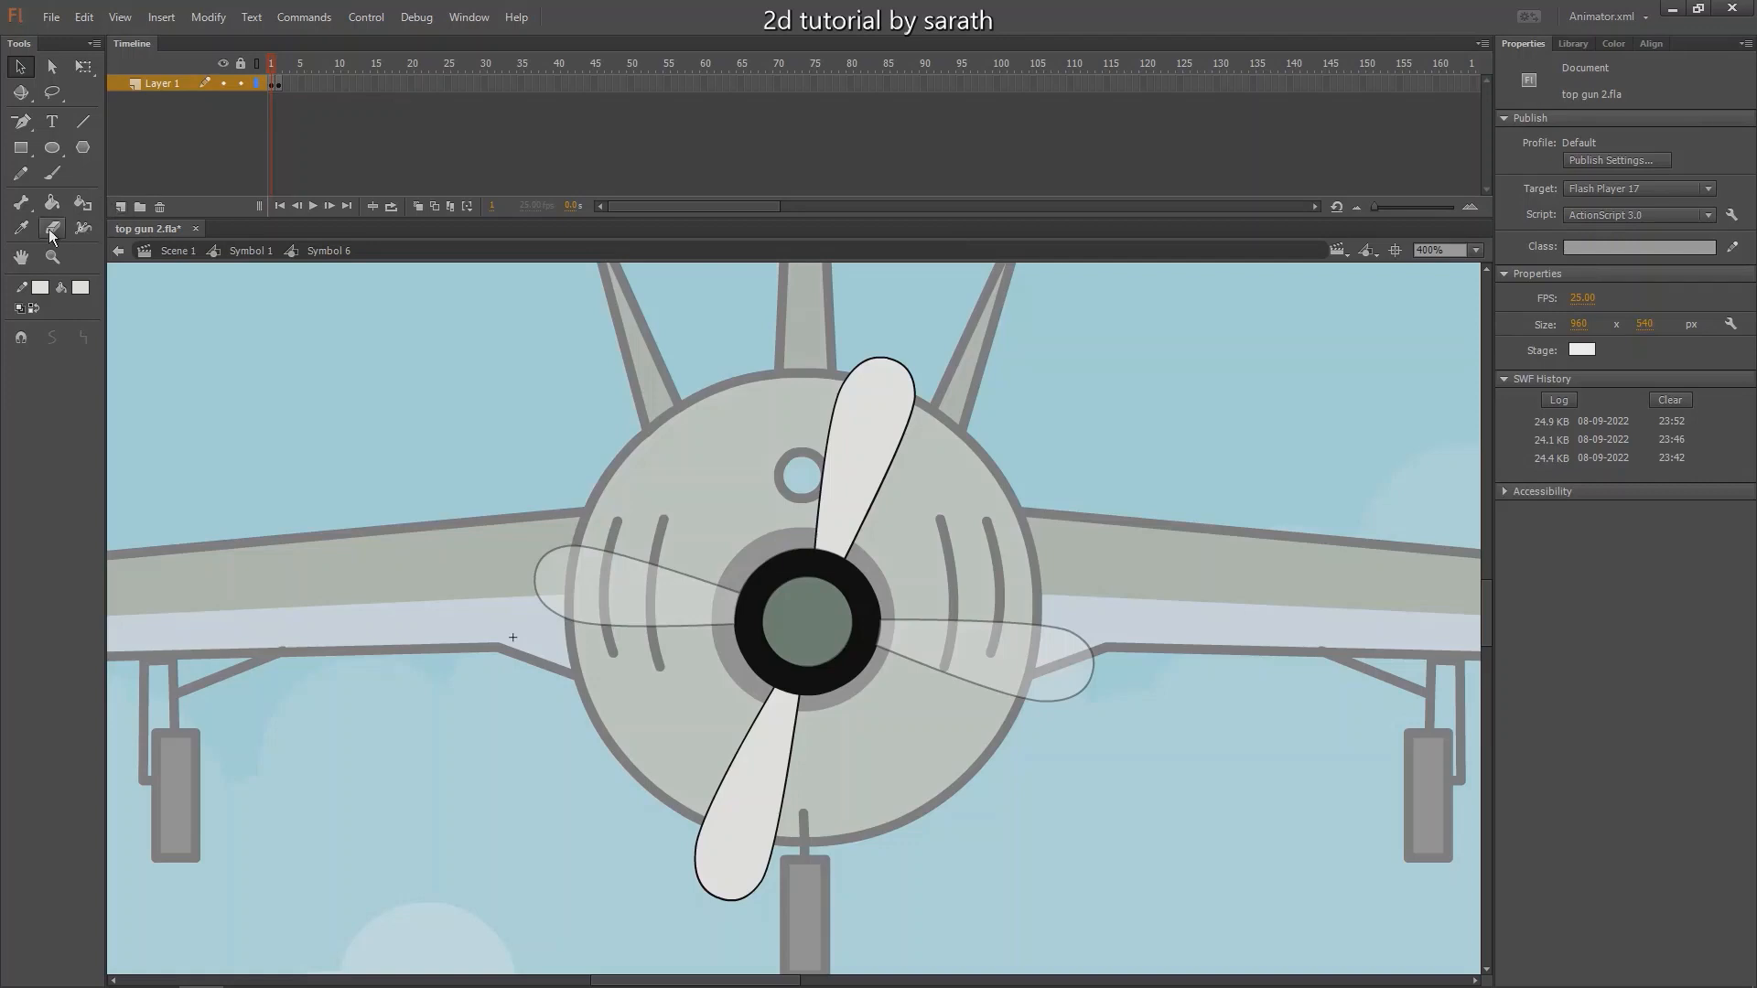
{"action": "left_click", "coordinate": [52, 147]}
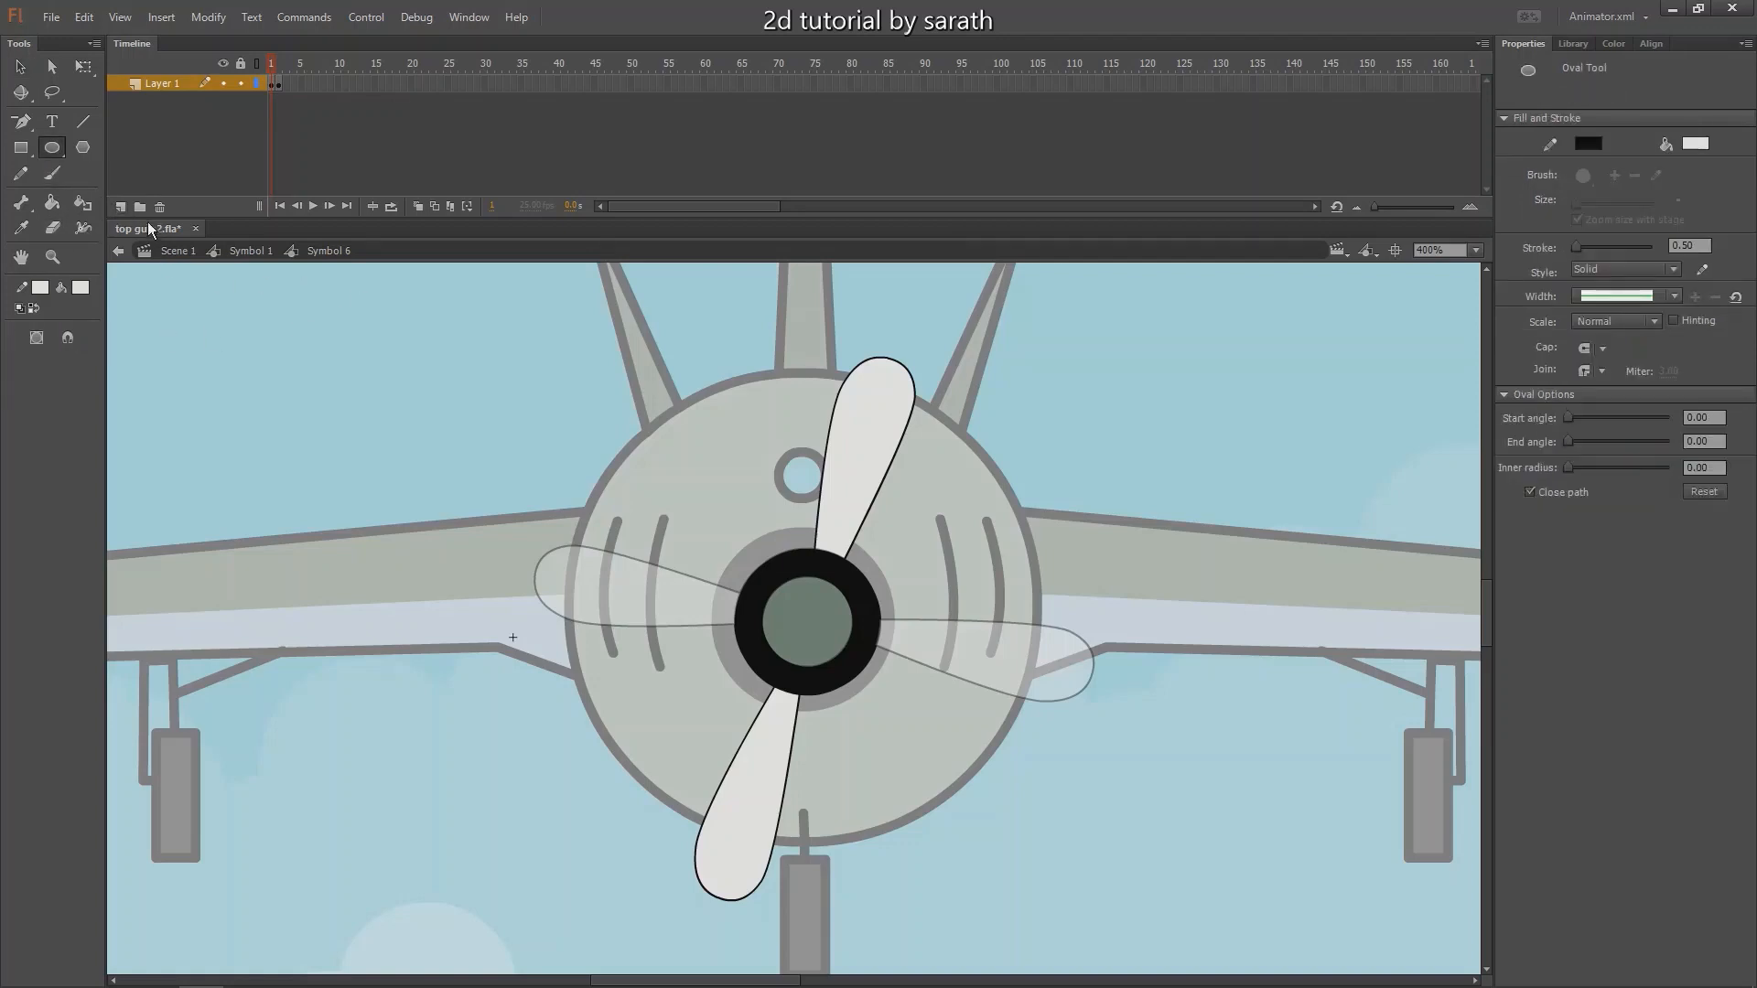
{"action": "left_click", "coordinate": [119, 207]}
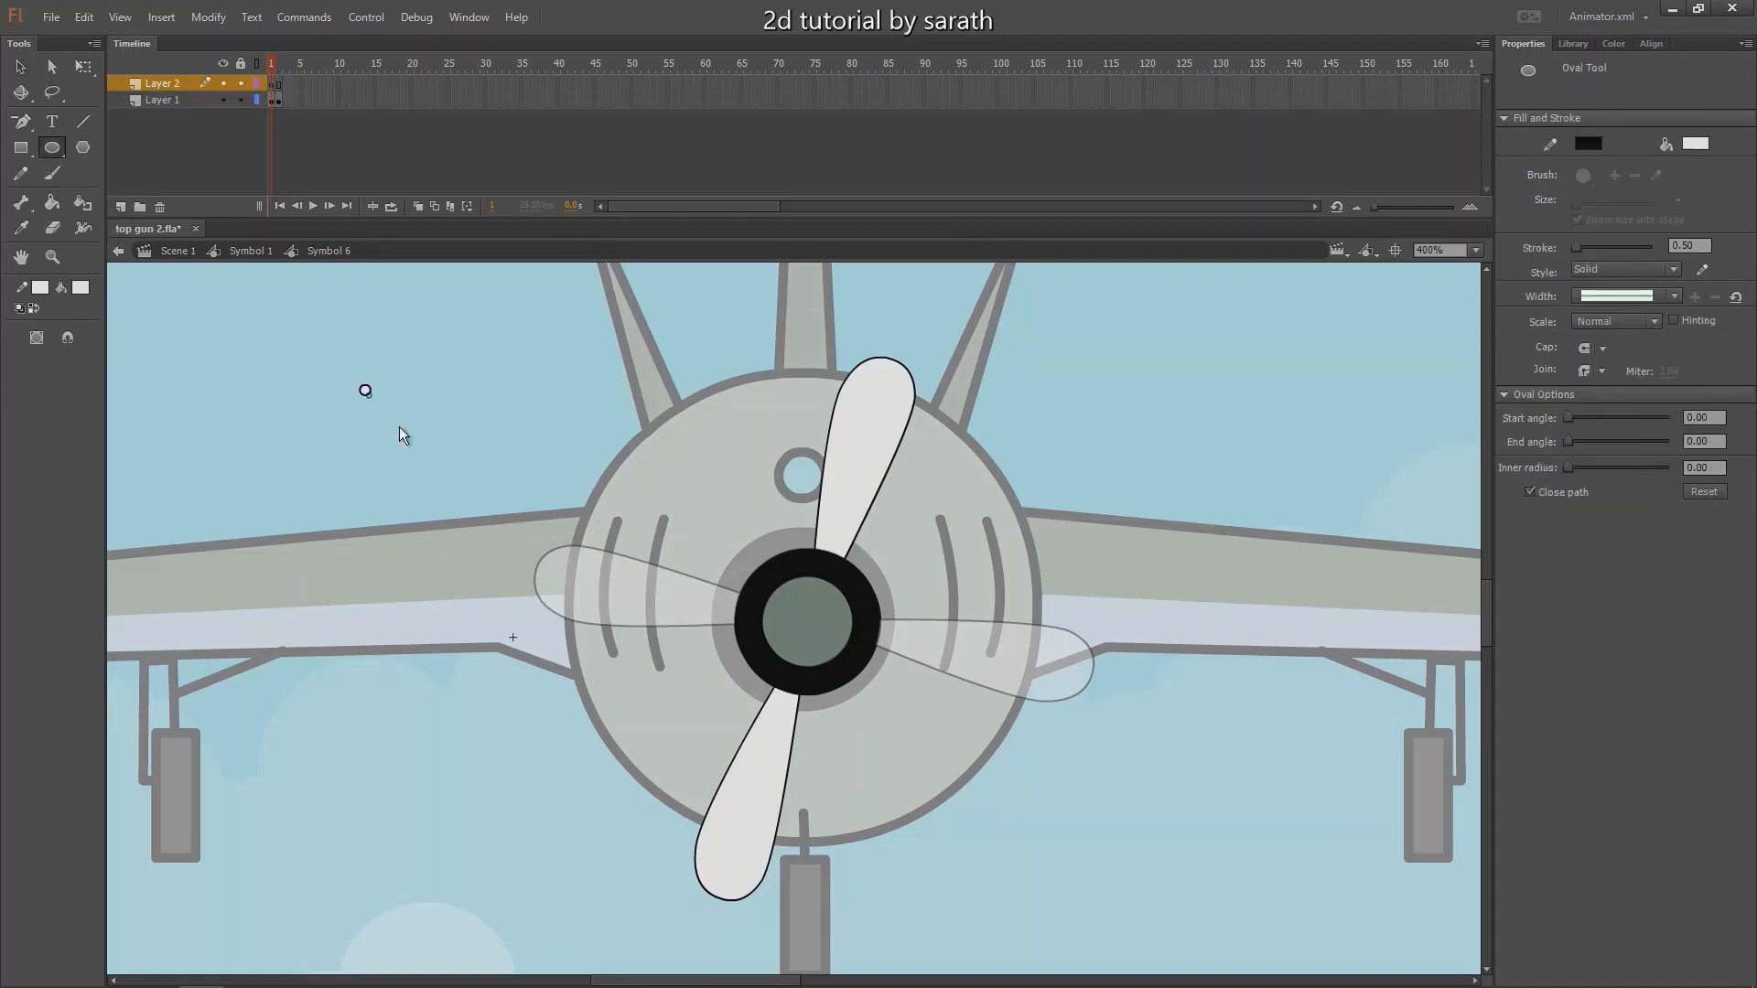
{"action": "left_click_drag", "start_coordinate": [364, 388], "coordinate": [833, 746]}
{"action": "key", "text": "v"}
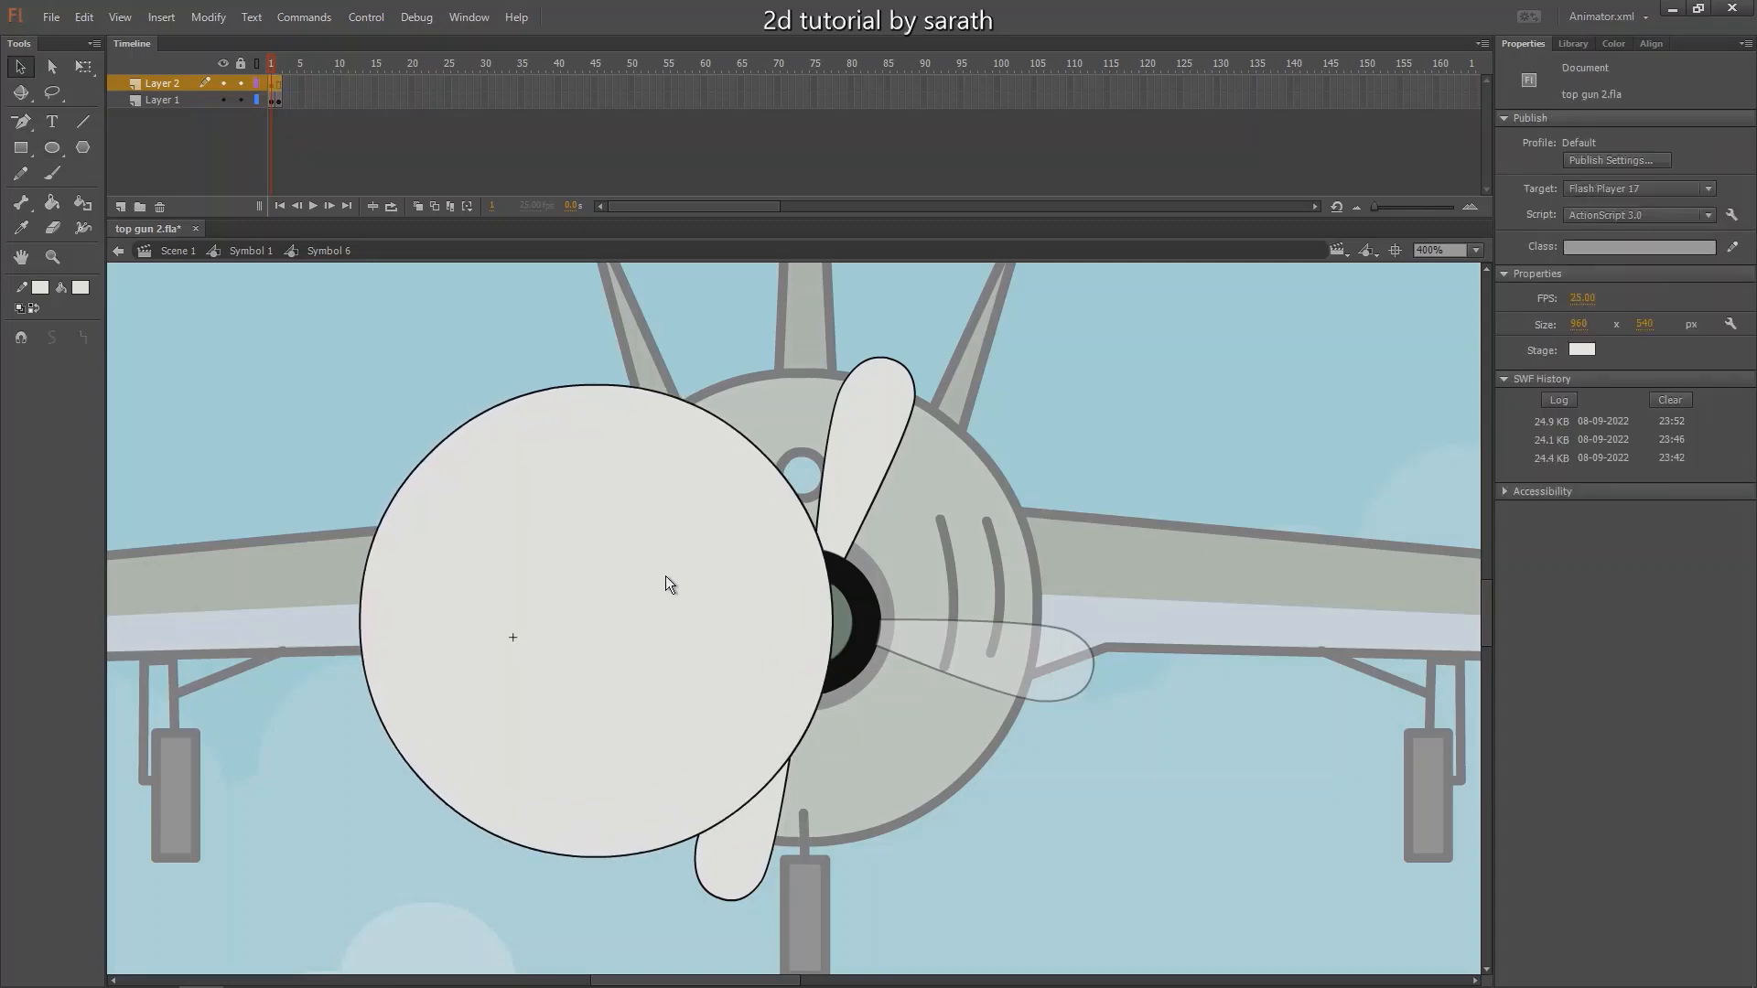
{"action": "left_click", "coordinate": [666, 579]}
{"action": "key", "text": "Delete"}
Centre the circle outline on the propeller hub and enlarge it to about 146 px, near the blade tips.
{"action": "left_click", "coordinate": [729, 427]}
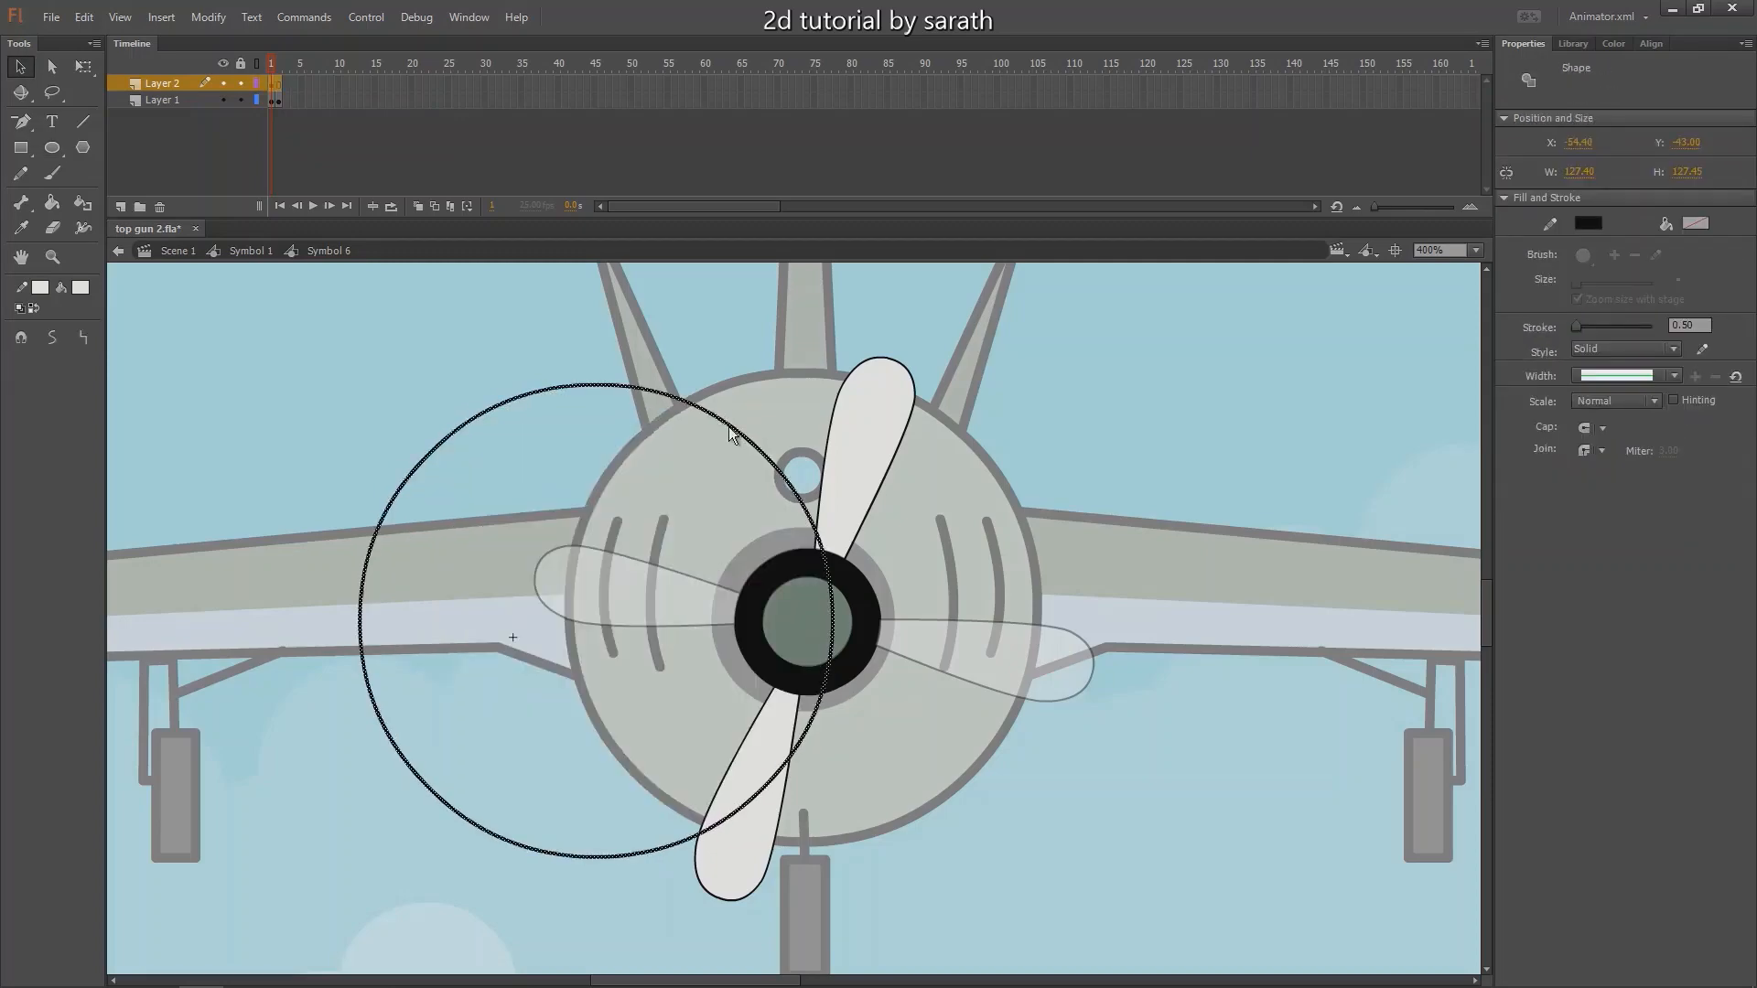
{"action": "left_click_drag", "start_coordinate": [729, 427], "coordinate": [937, 415]}
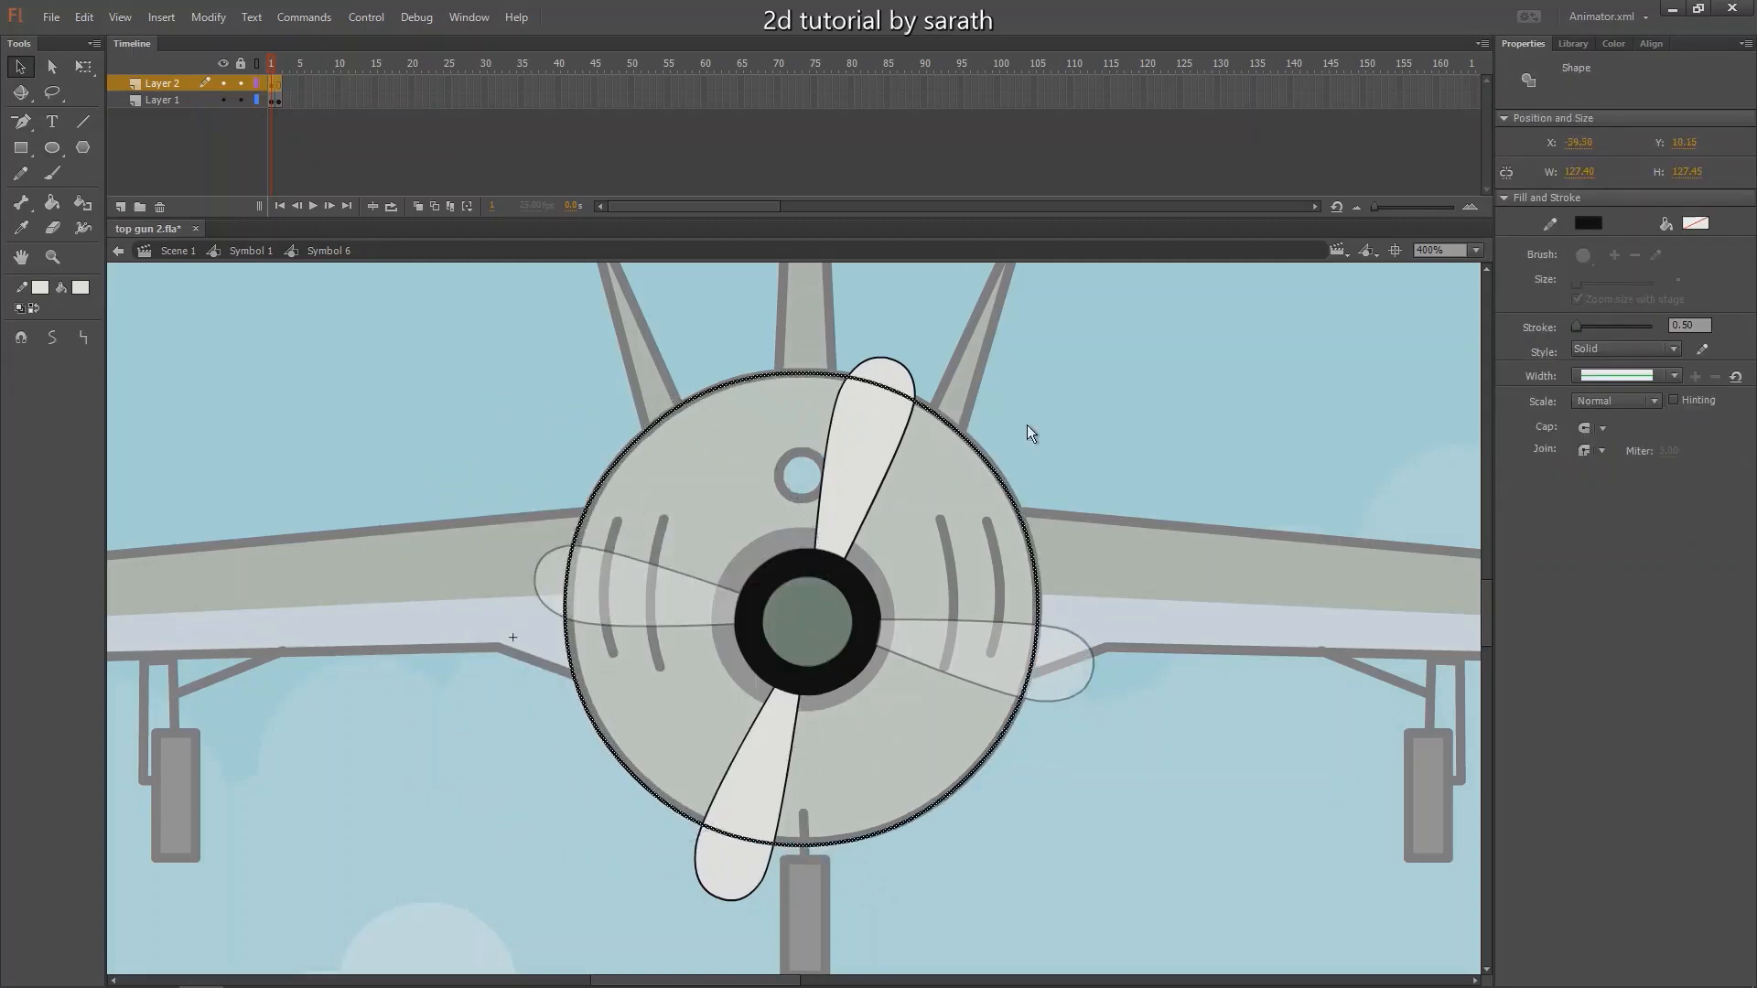
{"action": "key", "text": "q"}
{"action": "left_click_drag", "start_coordinate": [1084, 427], "coordinate": [1126, 399]}
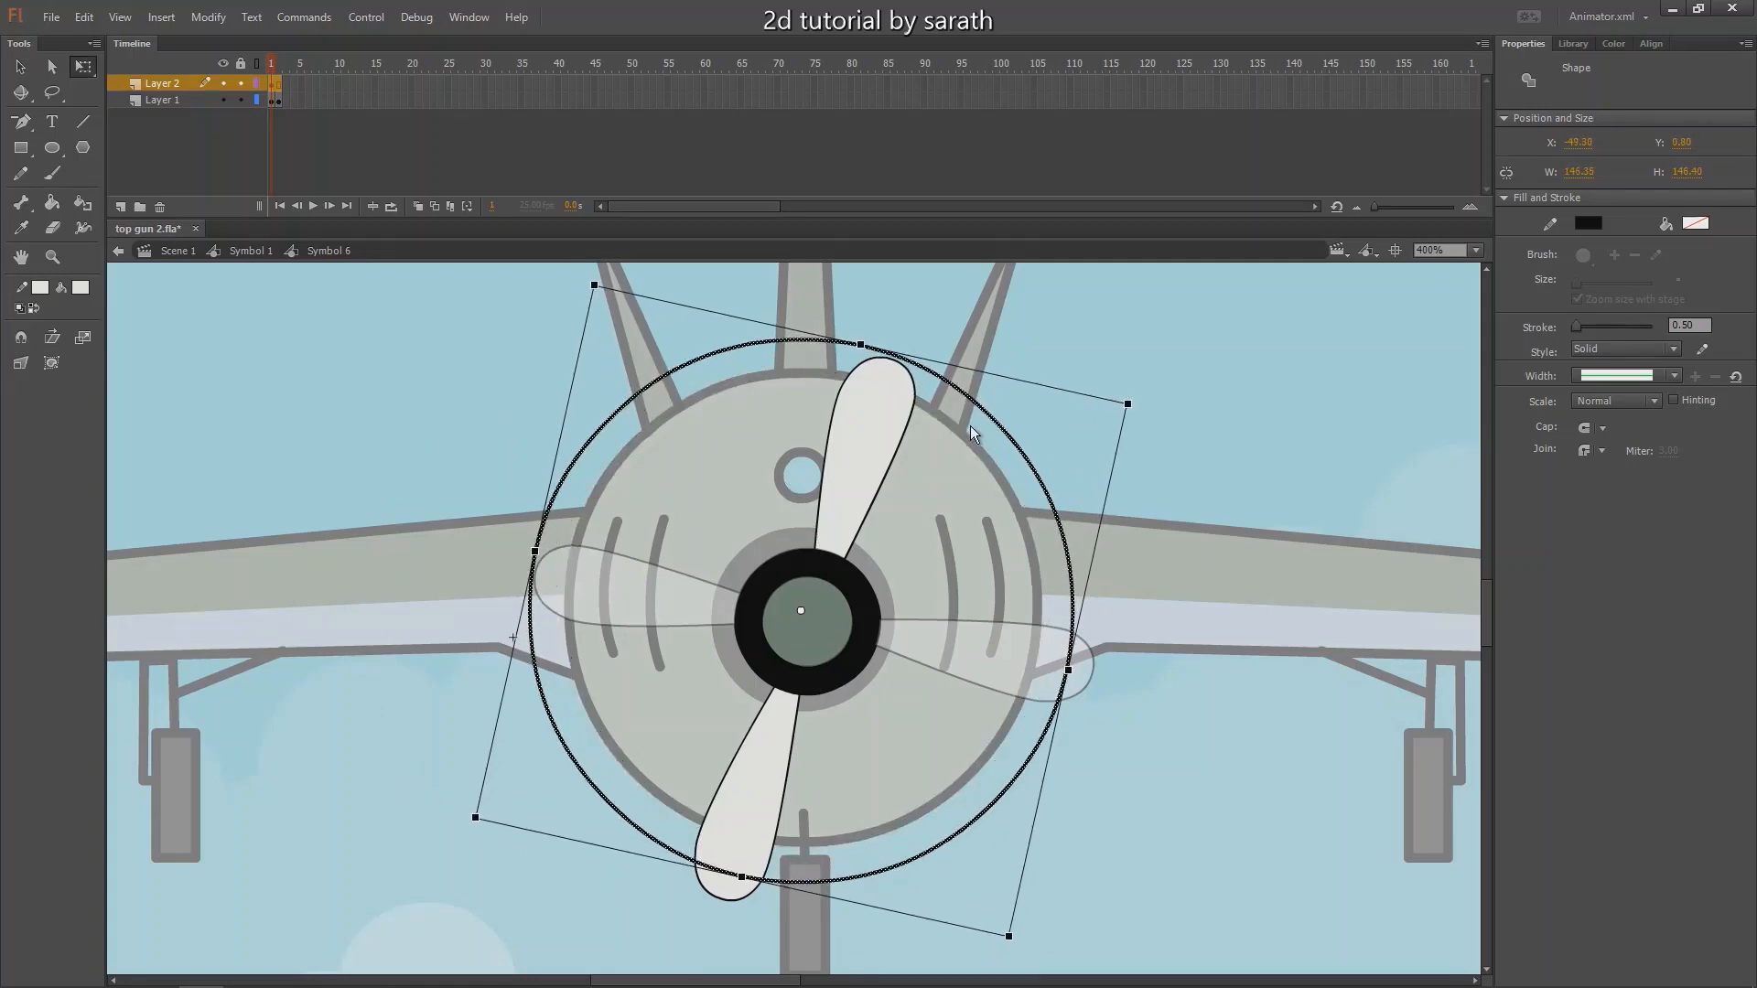
{"action": "left_click_drag", "start_coordinate": [972, 426], "coordinate": [971, 438]}
{"action": "left_click_drag", "start_coordinate": [1230, 420], "coordinate": [1107, 382]}
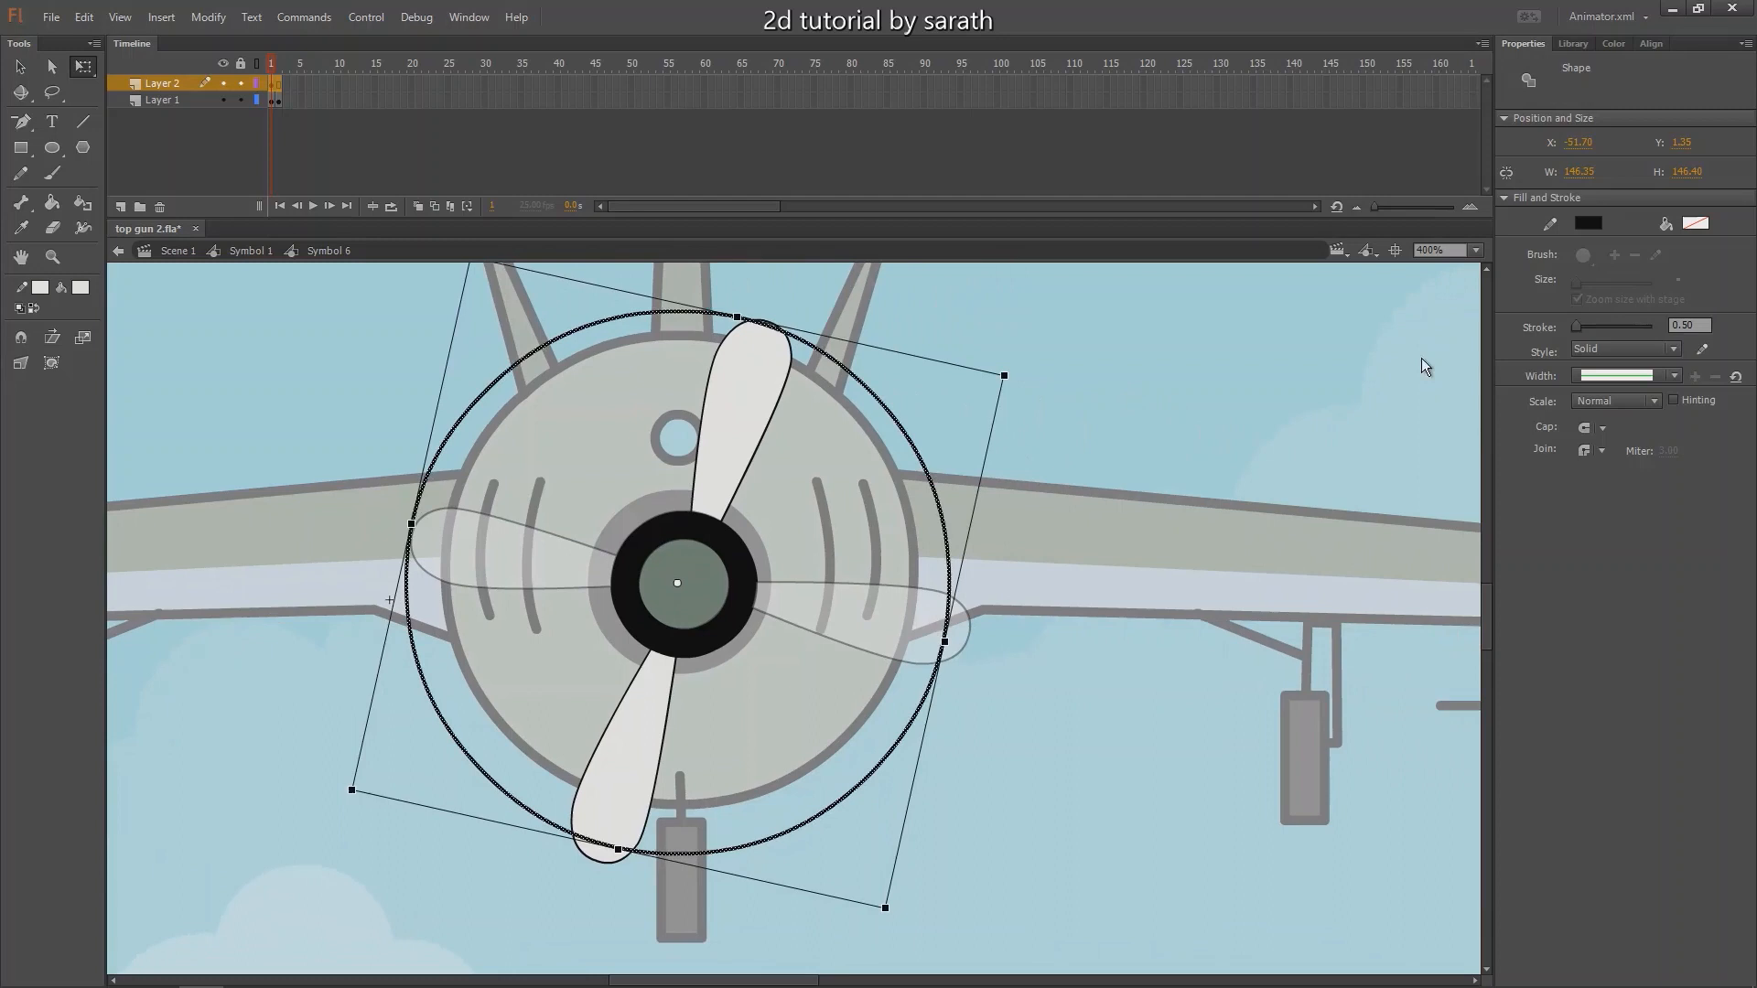
Set the circle outline's stroke thickness to 2.
{"action": "left_click", "coordinate": [1690, 325]}
{"action": "type", "text": "0"}
{"action": "left_click", "coordinate": [1266, 474]}
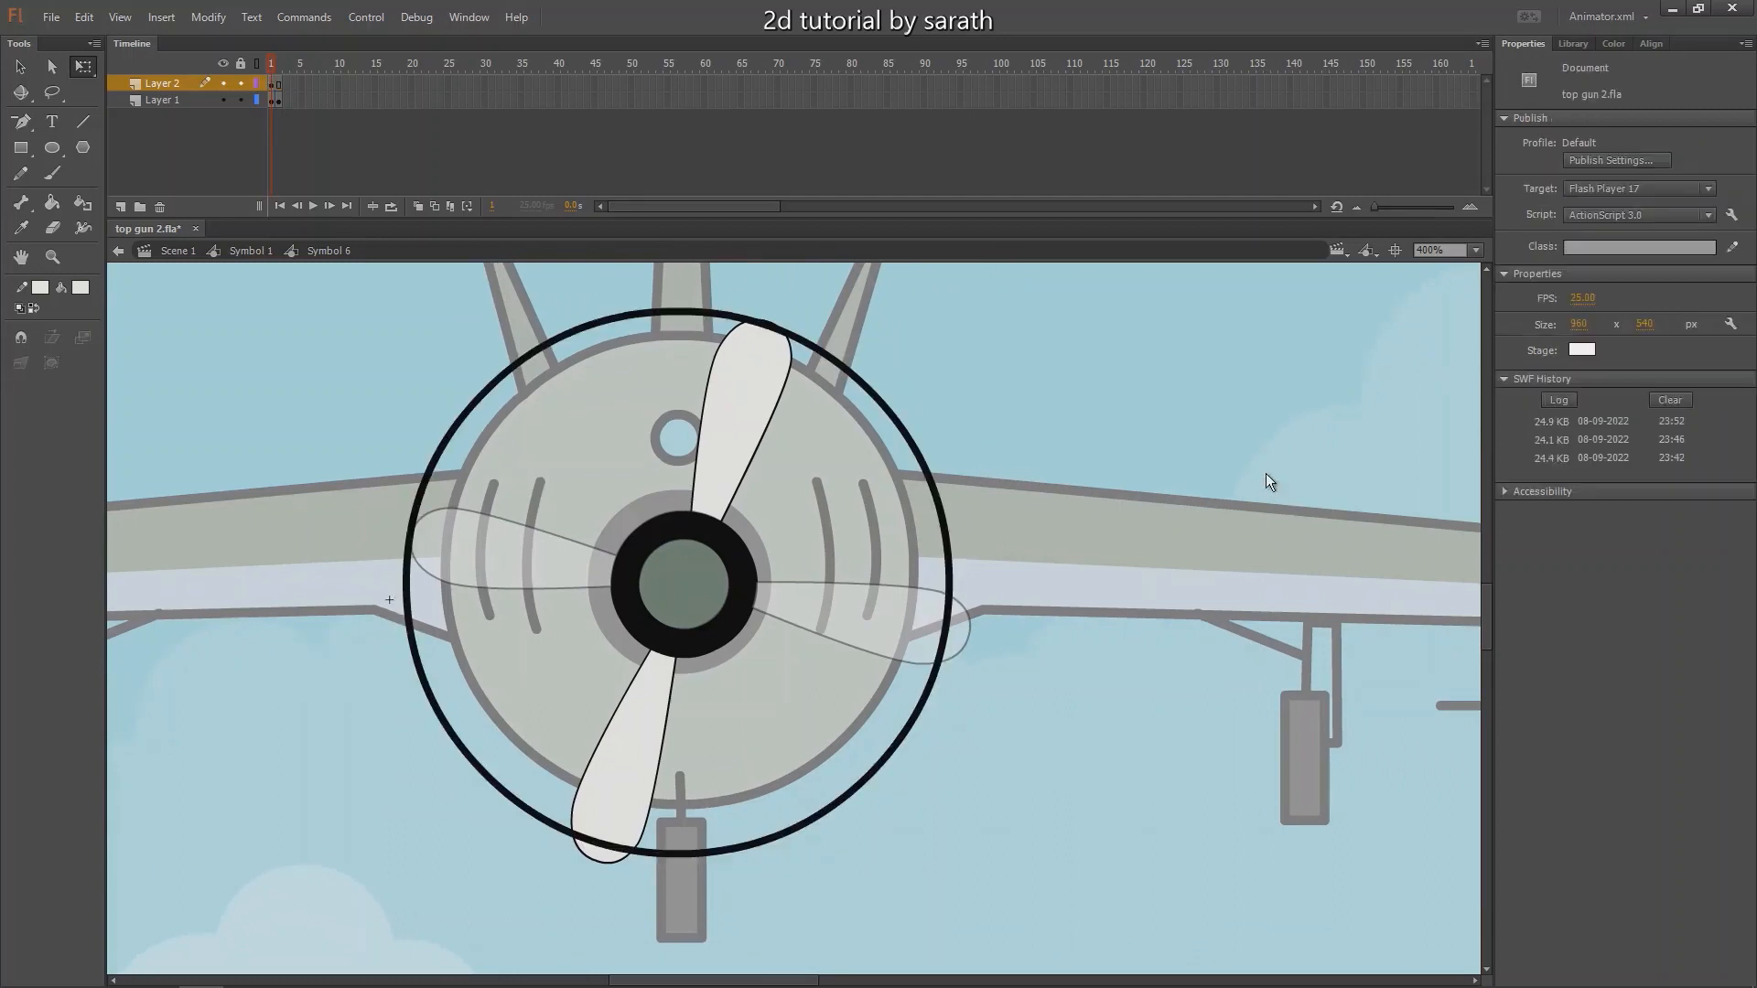
Duplicate the circle outline and scale the copy down into a concentric inner ring around the hub.
{"action": "key", "text": "v"}
{"action": "left_click", "coordinate": [875, 394]}
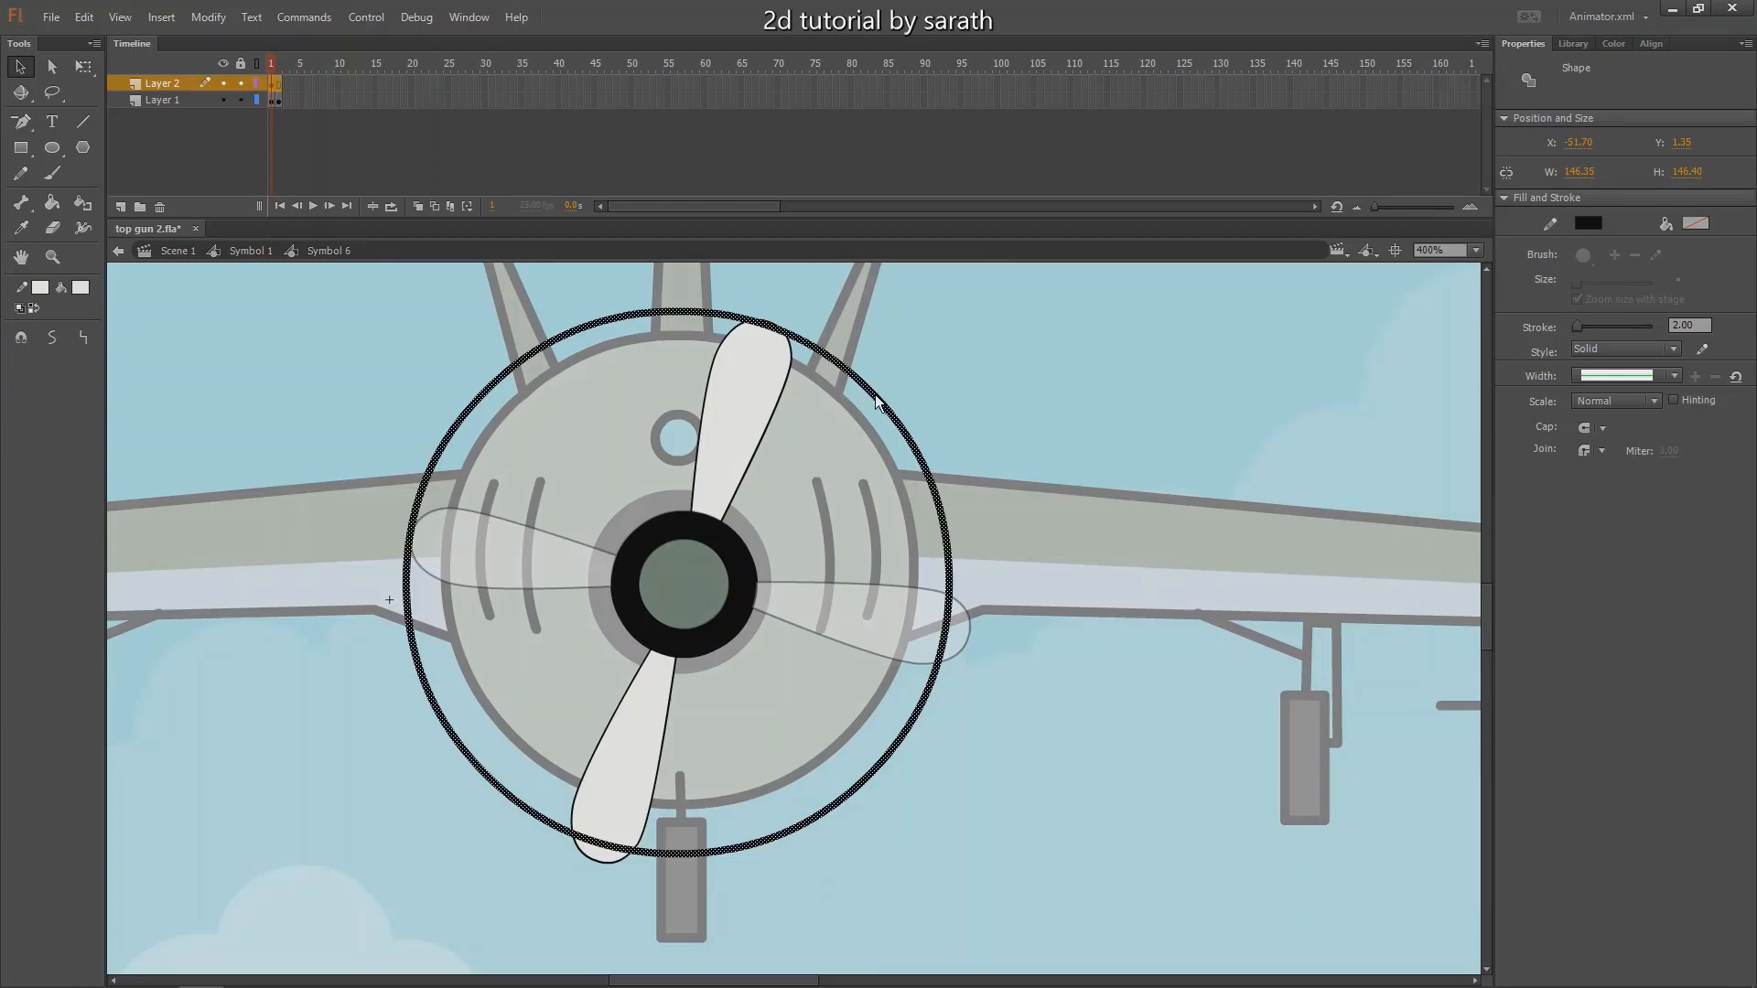
{"action": "mouse_move", "coordinate": [872, 404]}
{"action": "left_mouse_down"}
{"action": "mouse_move", "coordinate": [906, 399]}
{"action": "mouse_move", "coordinate": [884, 401]}
{"action": "left_mouse_up"}
{"action": "key", "text": "q"}
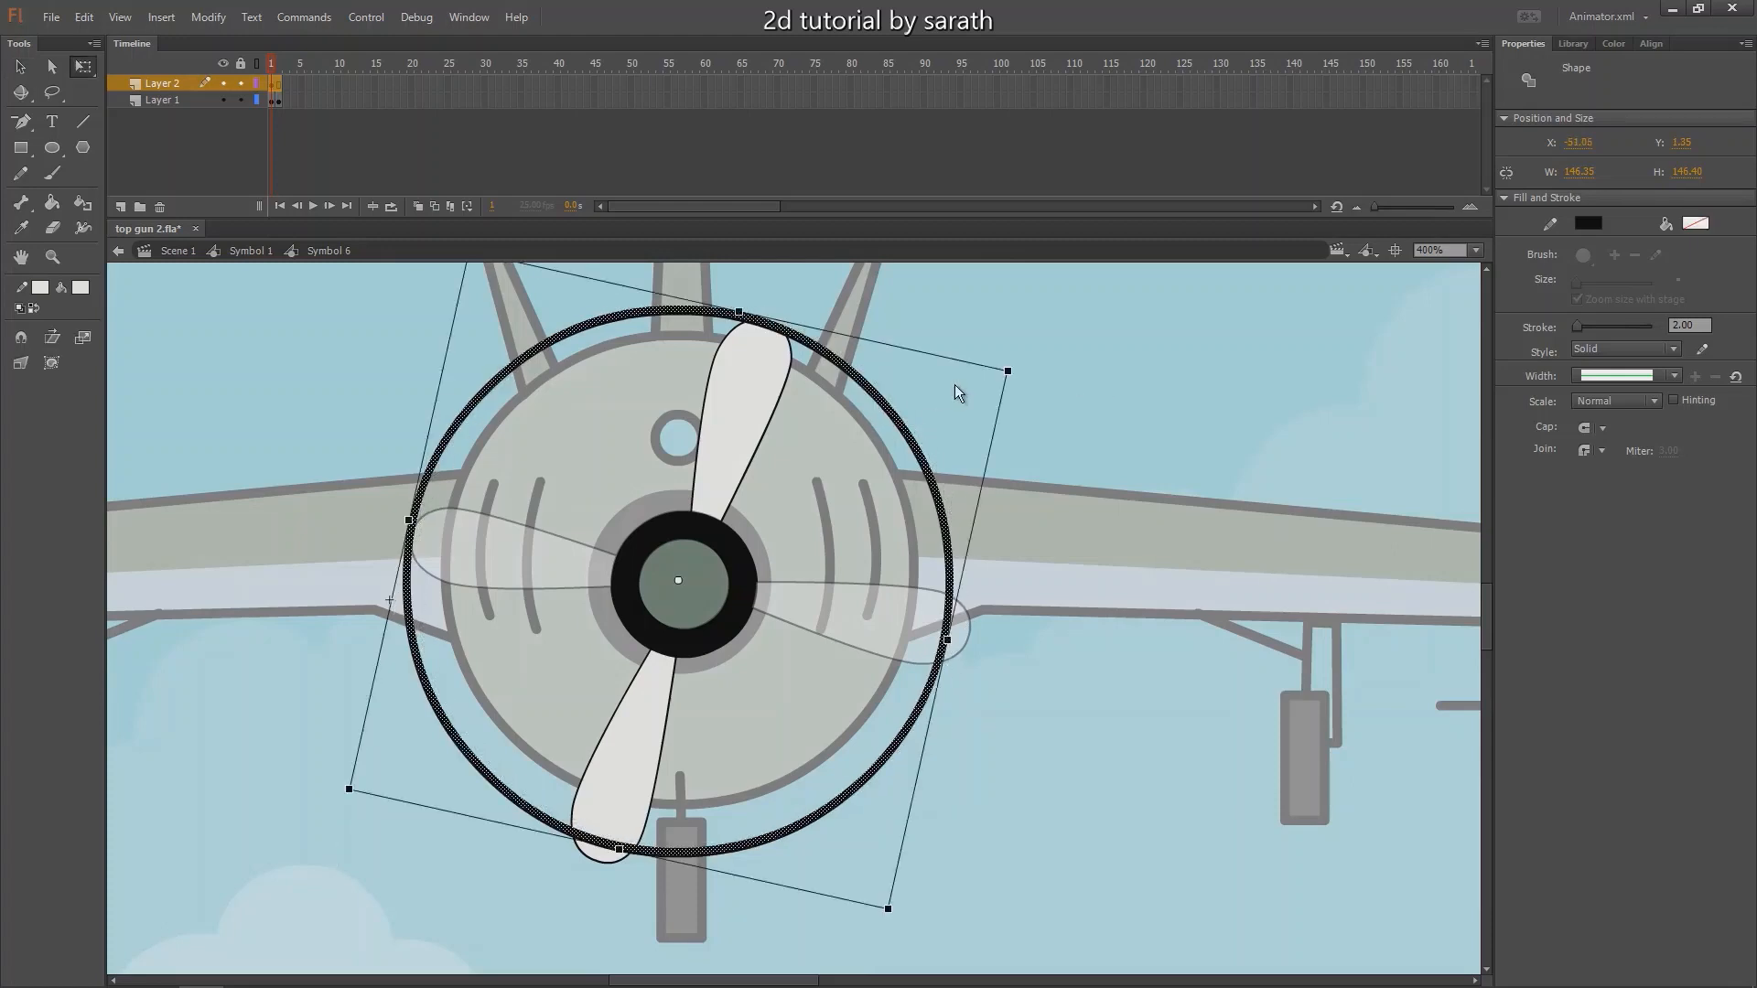
{"action": "left_click_drag", "start_coordinate": [1006, 375], "coordinate": [876, 455]}
{"action": "key", "text": "v"}
{"action": "left_click", "coordinate": [954, 392]}
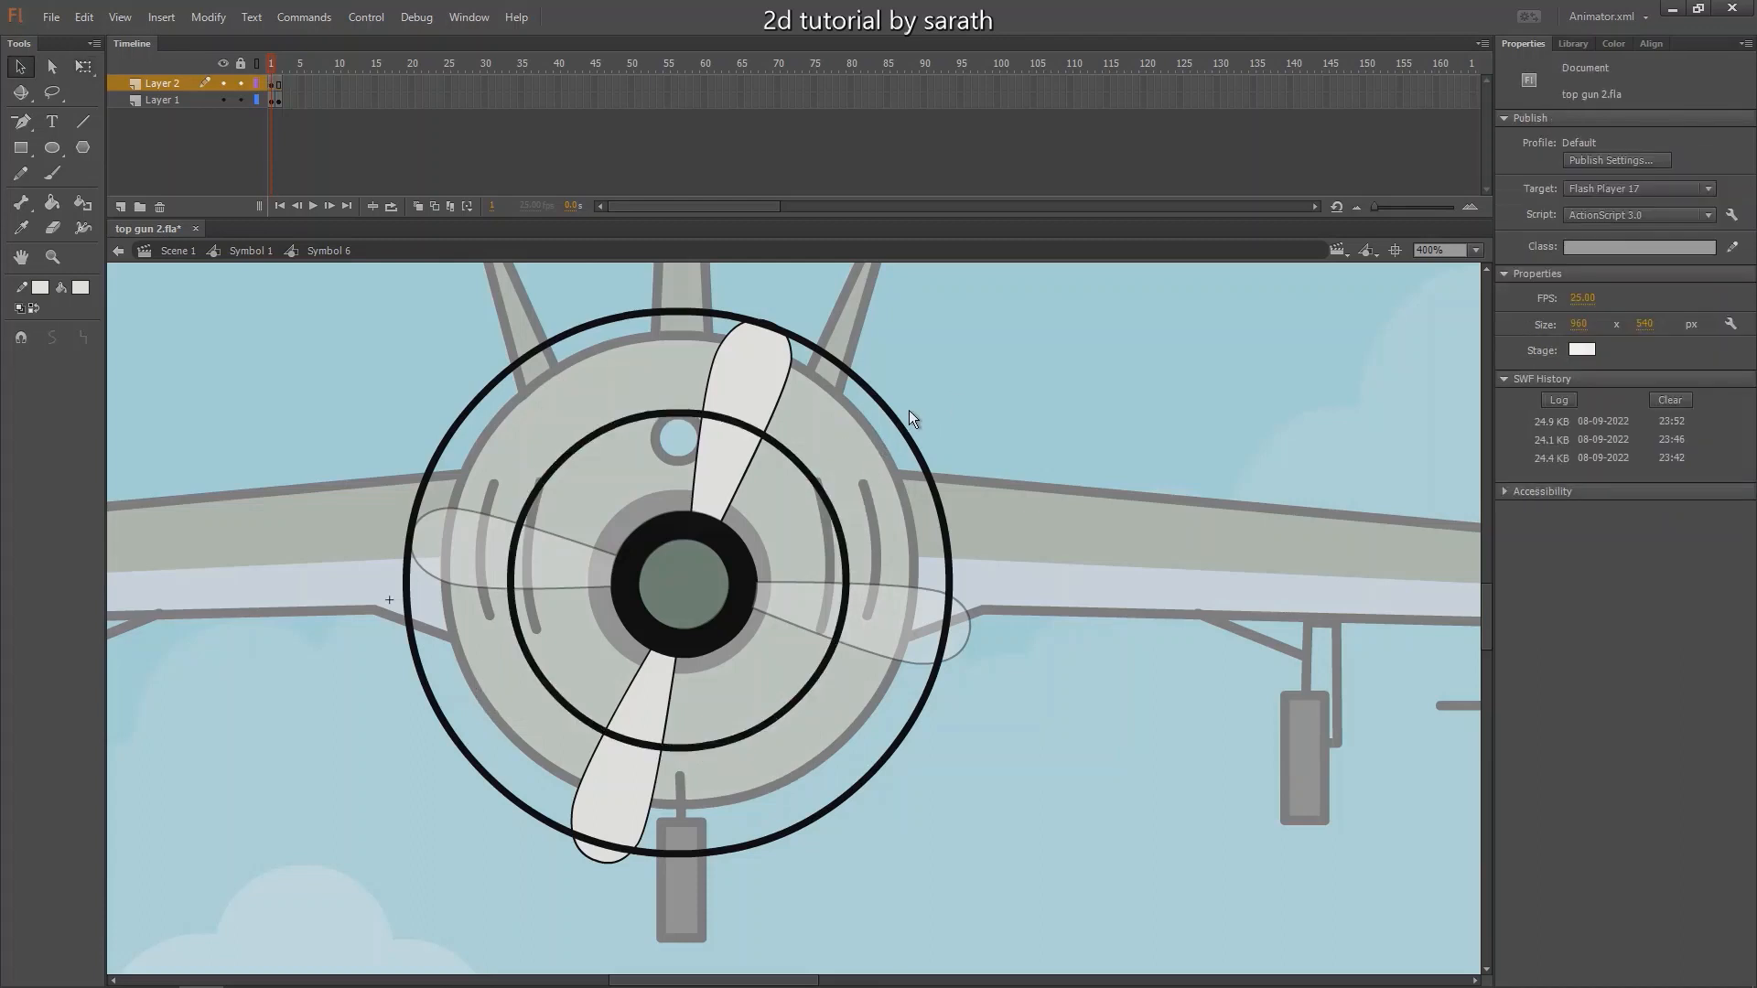
Erase gaps in the outer and inner rings to break both outlines into separate curved speed arcs.
{"action": "key", "text": "e"}
{"action": "left_click_drag", "start_coordinate": [902, 737], "coordinate": [828, 843]}
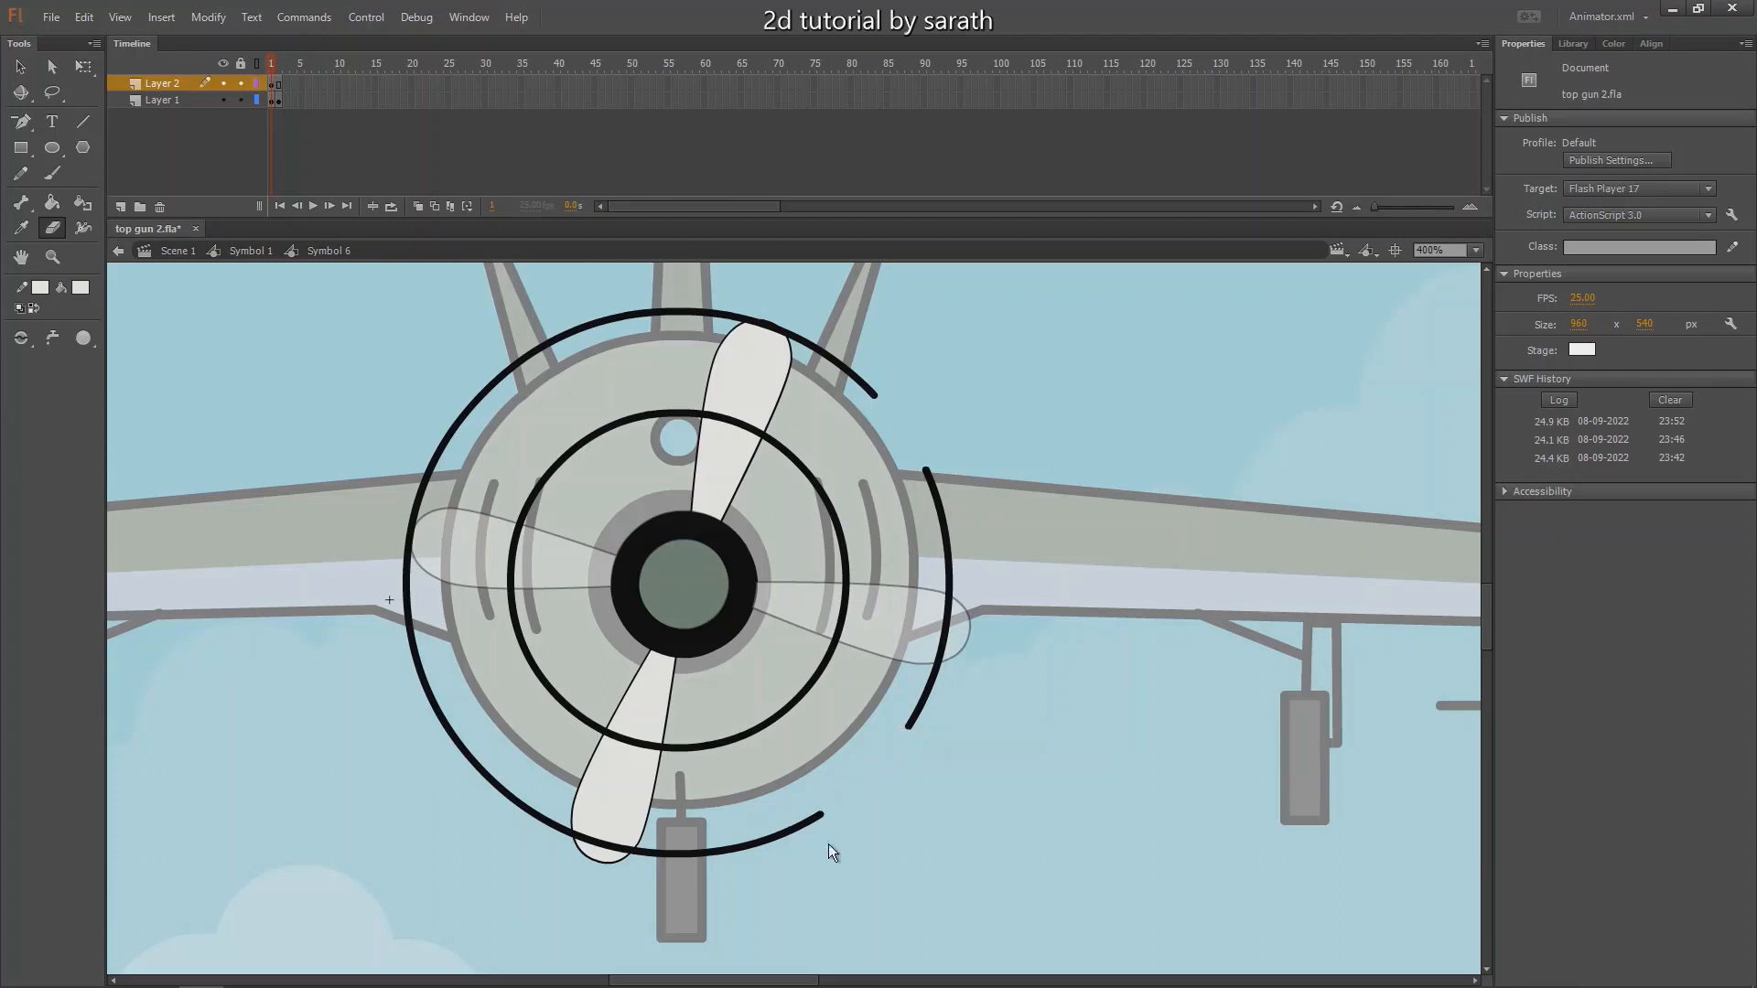
{"action": "left_click_drag", "start_coordinate": [444, 694], "coordinate": [446, 697]}
{"action": "left_click_drag", "start_coordinate": [467, 414], "coordinate": [437, 454]}
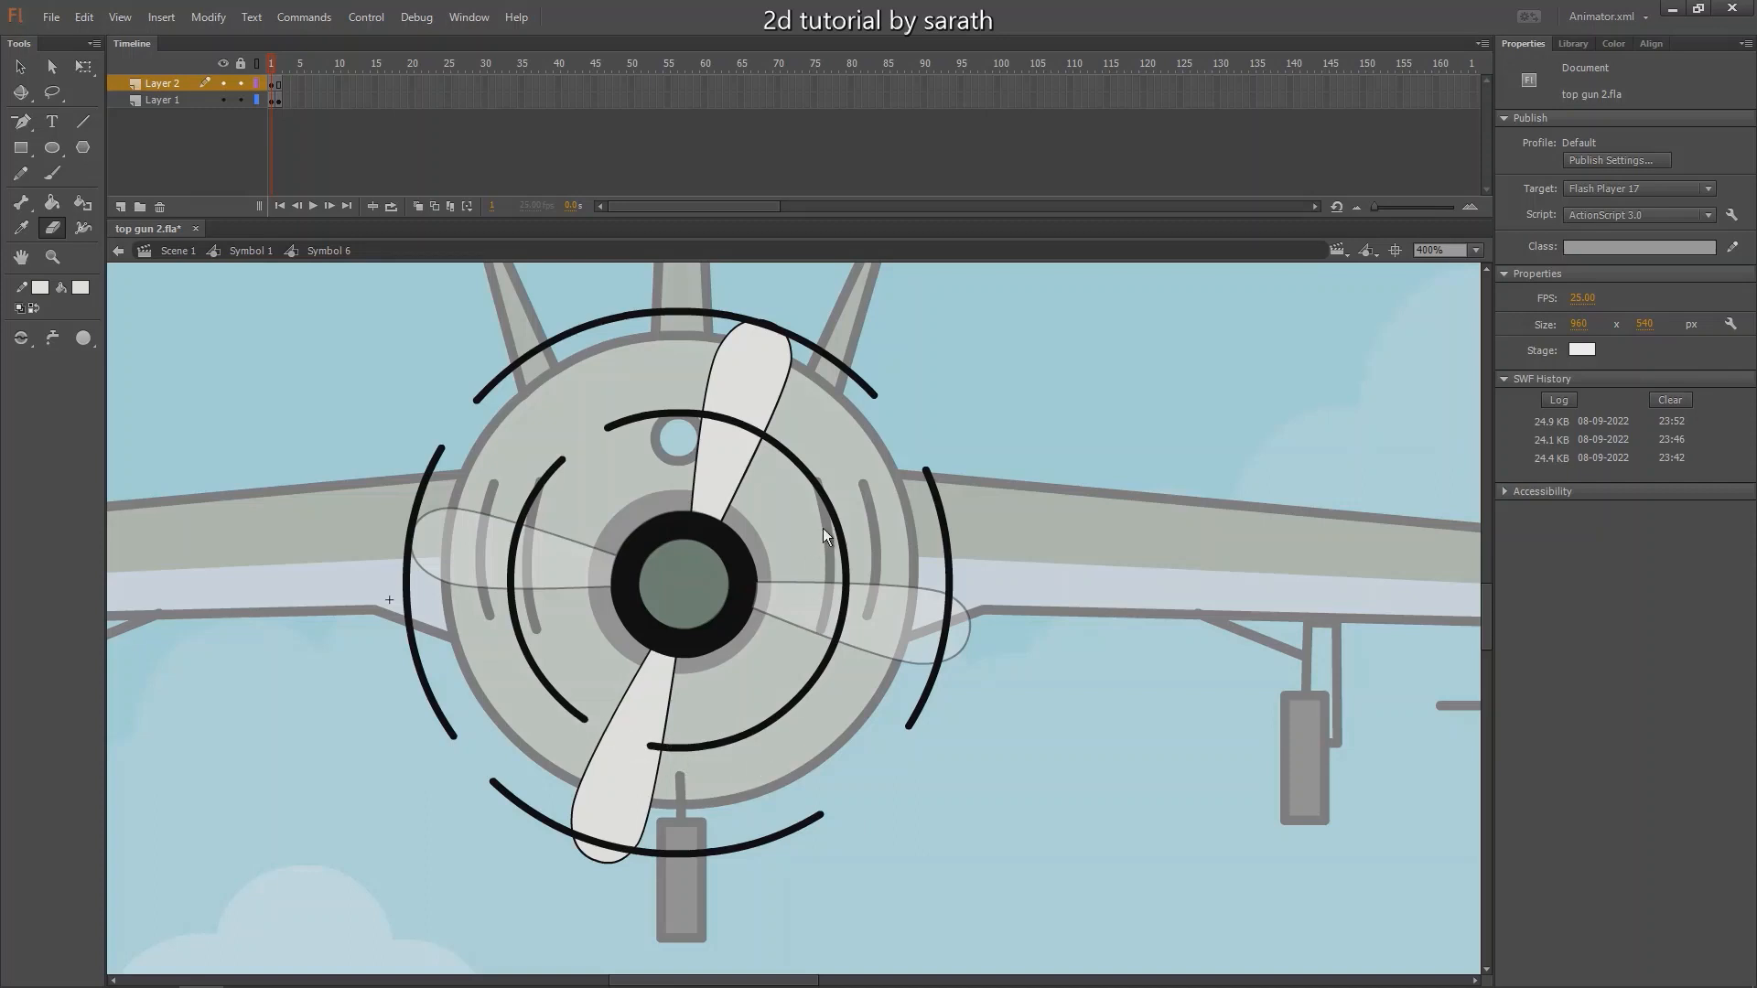
{"action": "left_click_drag", "start_coordinate": [822, 529], "coordinate": [844, 560]}
Recolour the outer ring's upper arc and the inner ring's lower-right arc white.
{"action": "key", "text": "v"}
{"action": "left_click", "coordinate": [492, 387]}
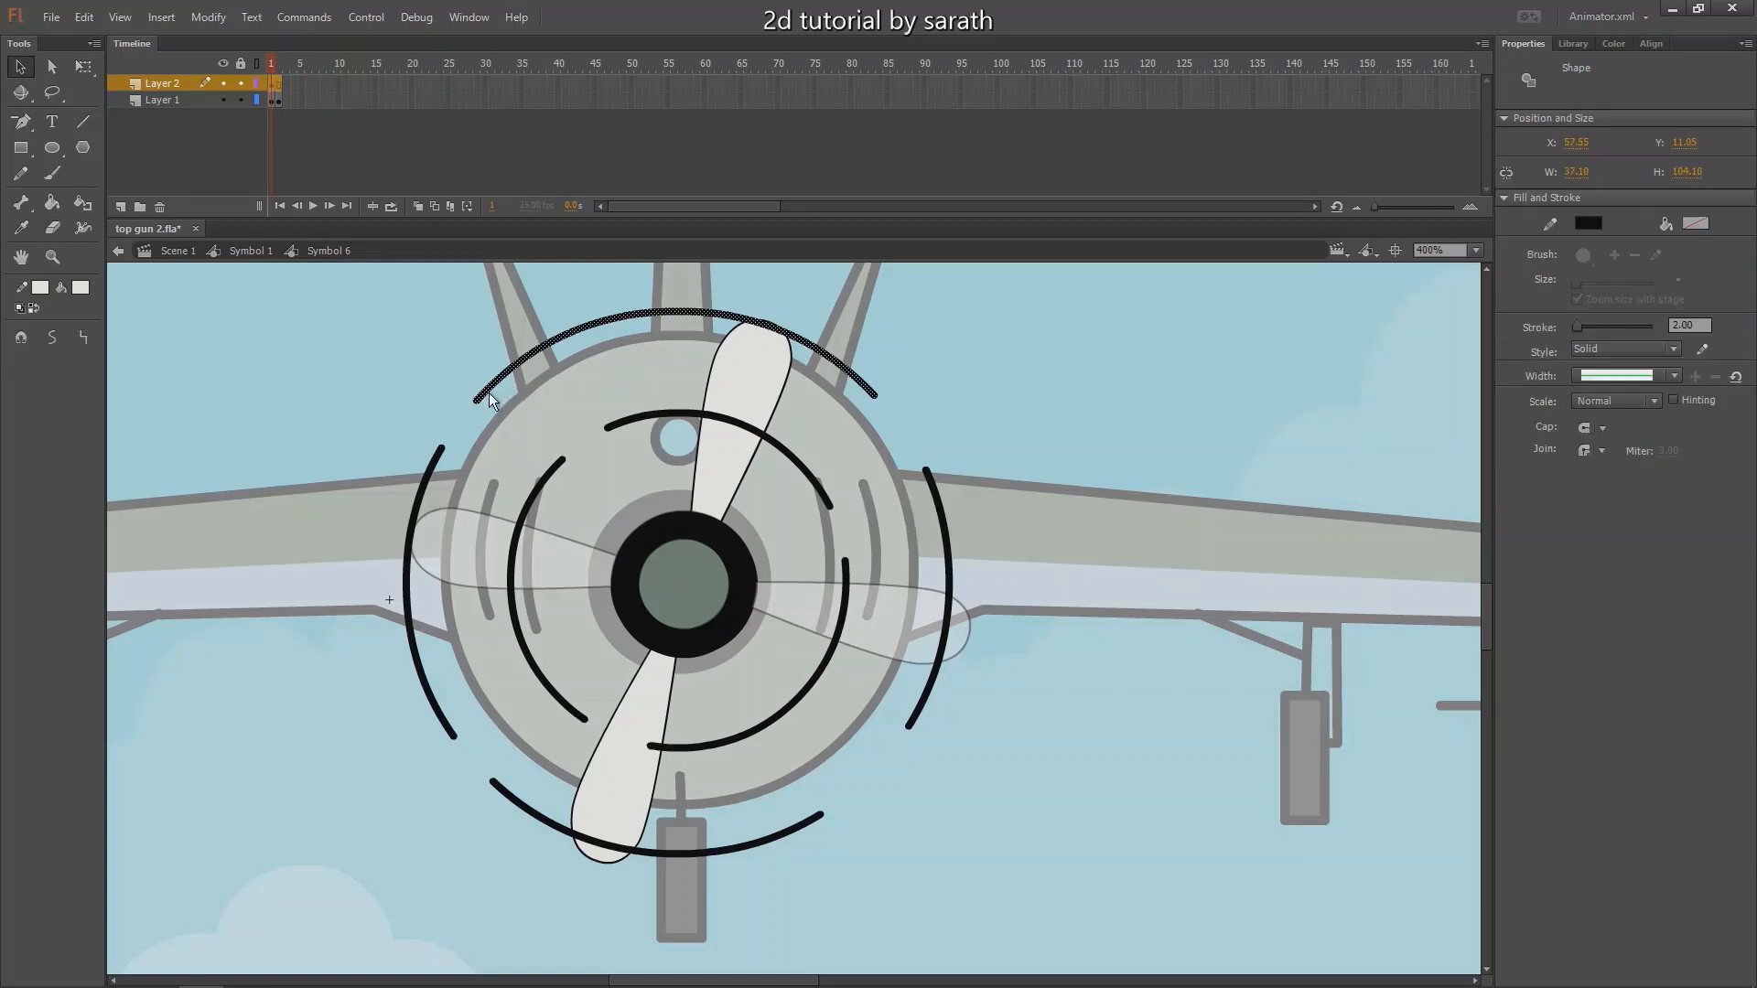
{"action": "left_click", "coordinate": [41, 288]}
{"action": "left_click", "coordinate": [43, 293]}
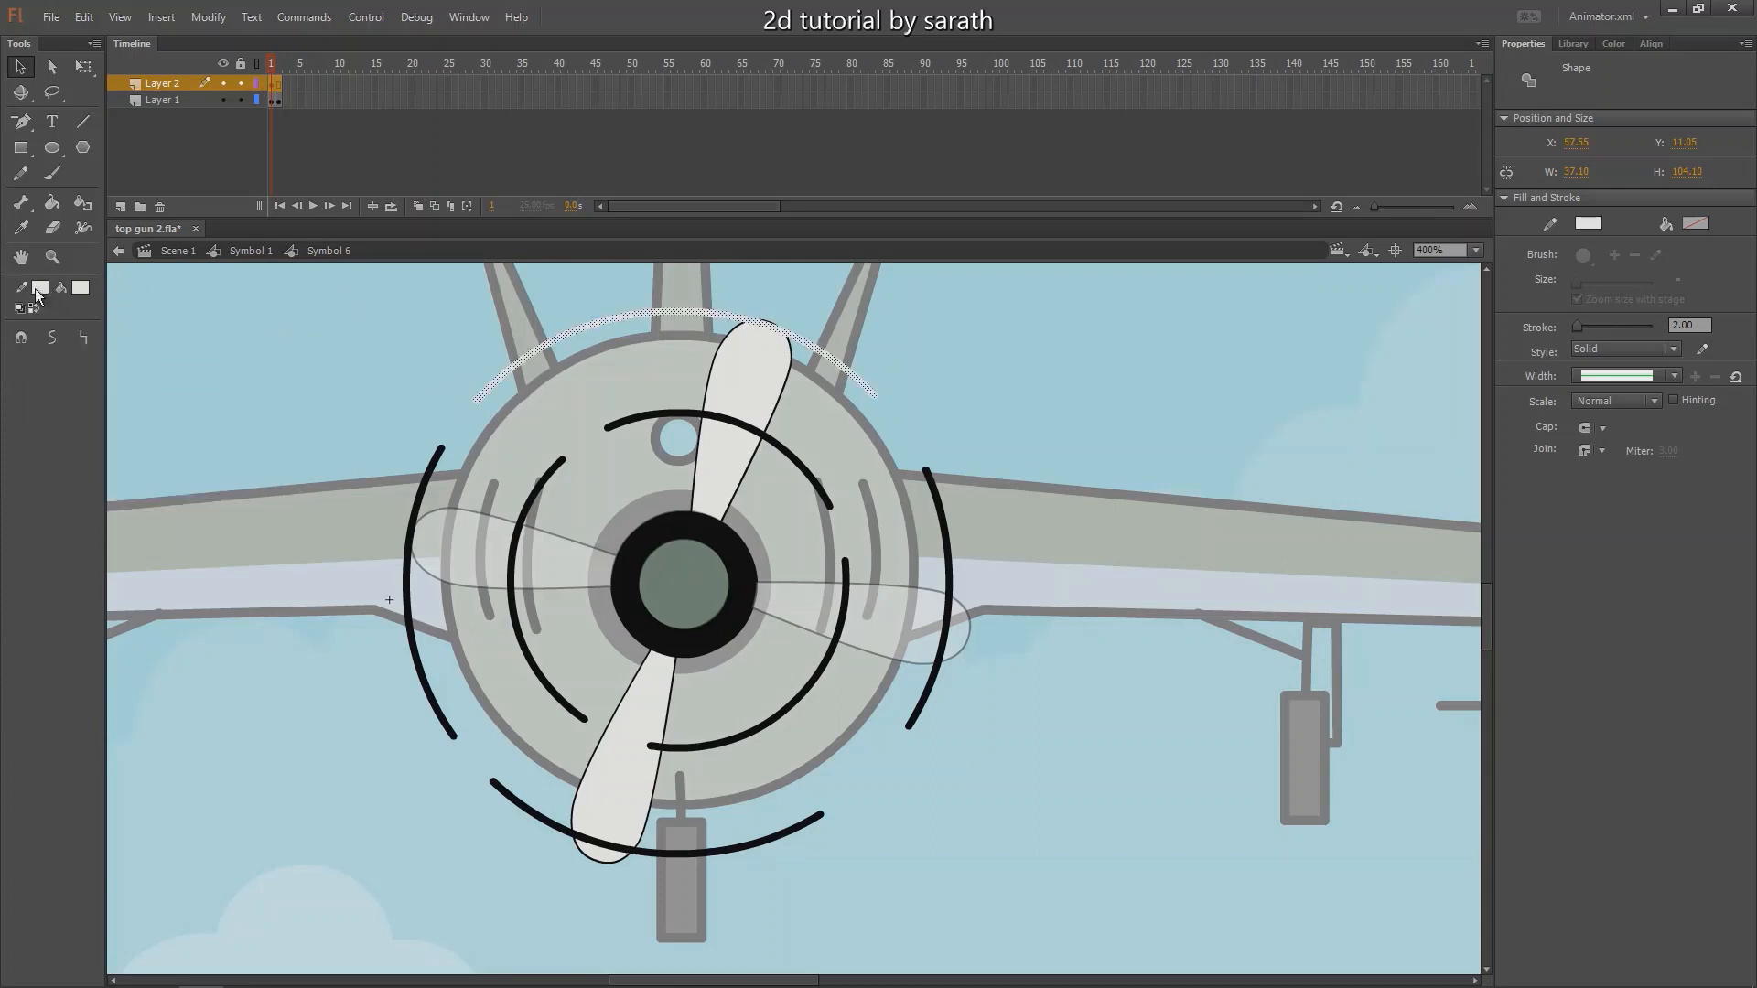
{"action": "left_click", "coordinate": [795, 701]}
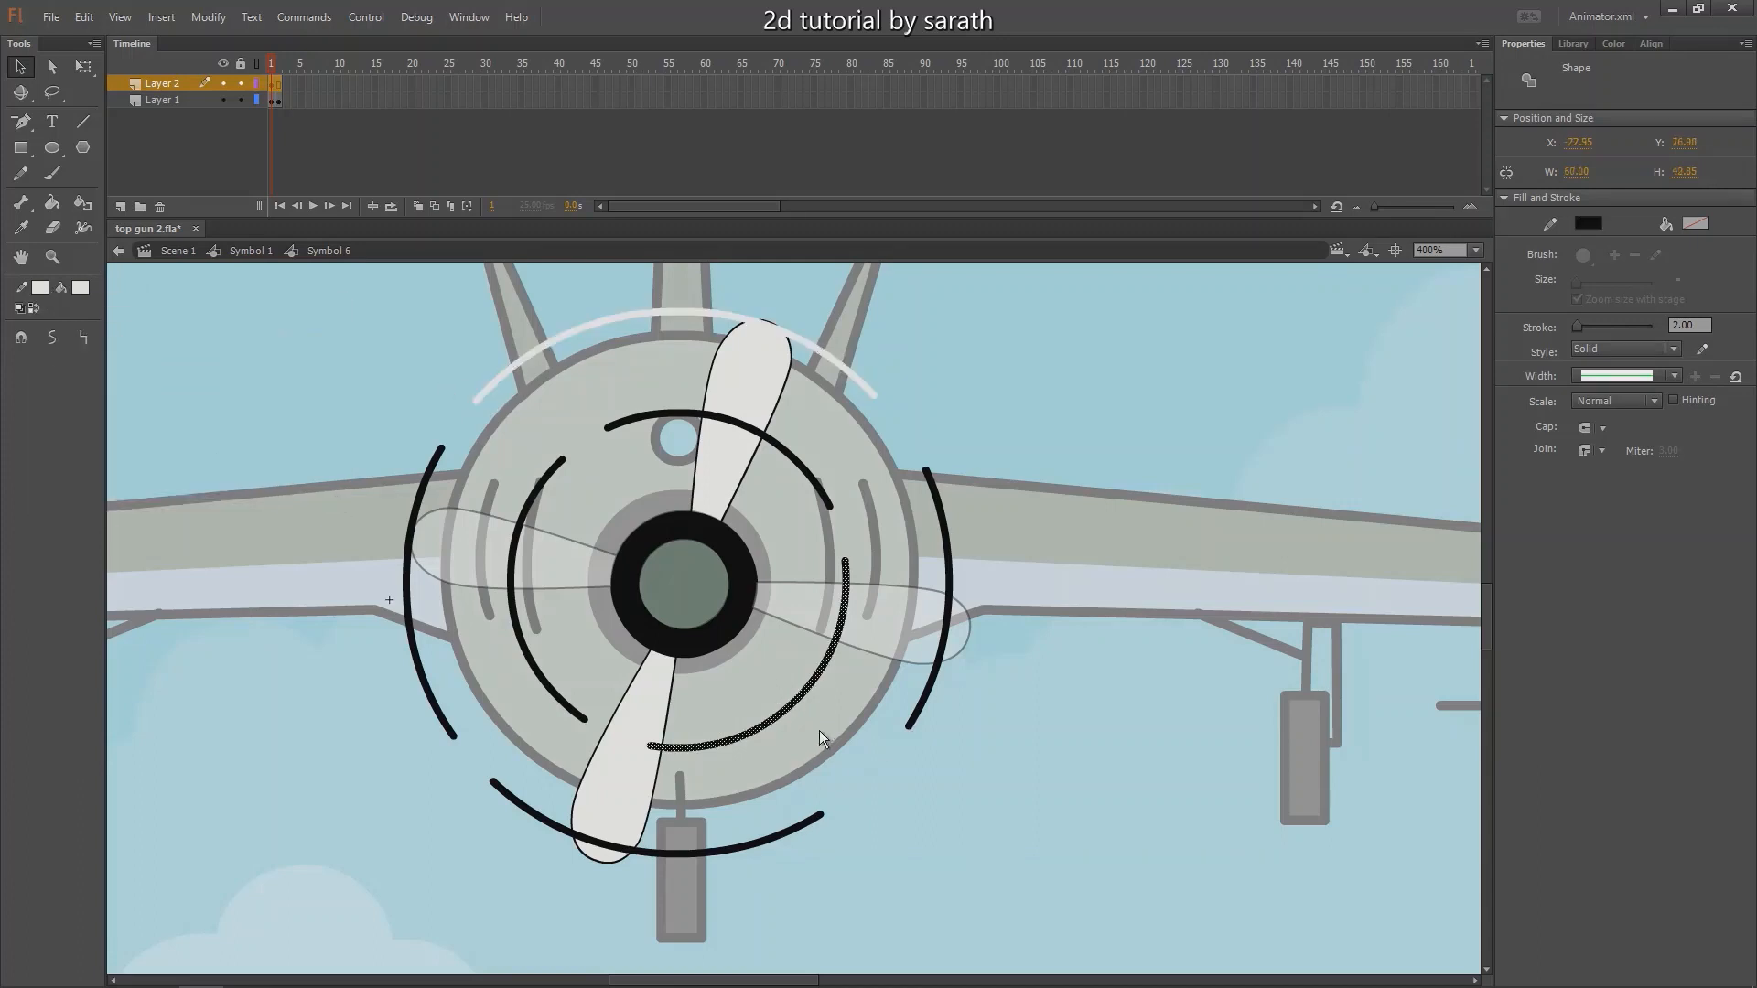
{"action": "left_click", "coordinate": [42, 291]}
{"action": "left_click", "coordinate": [41, 288]}
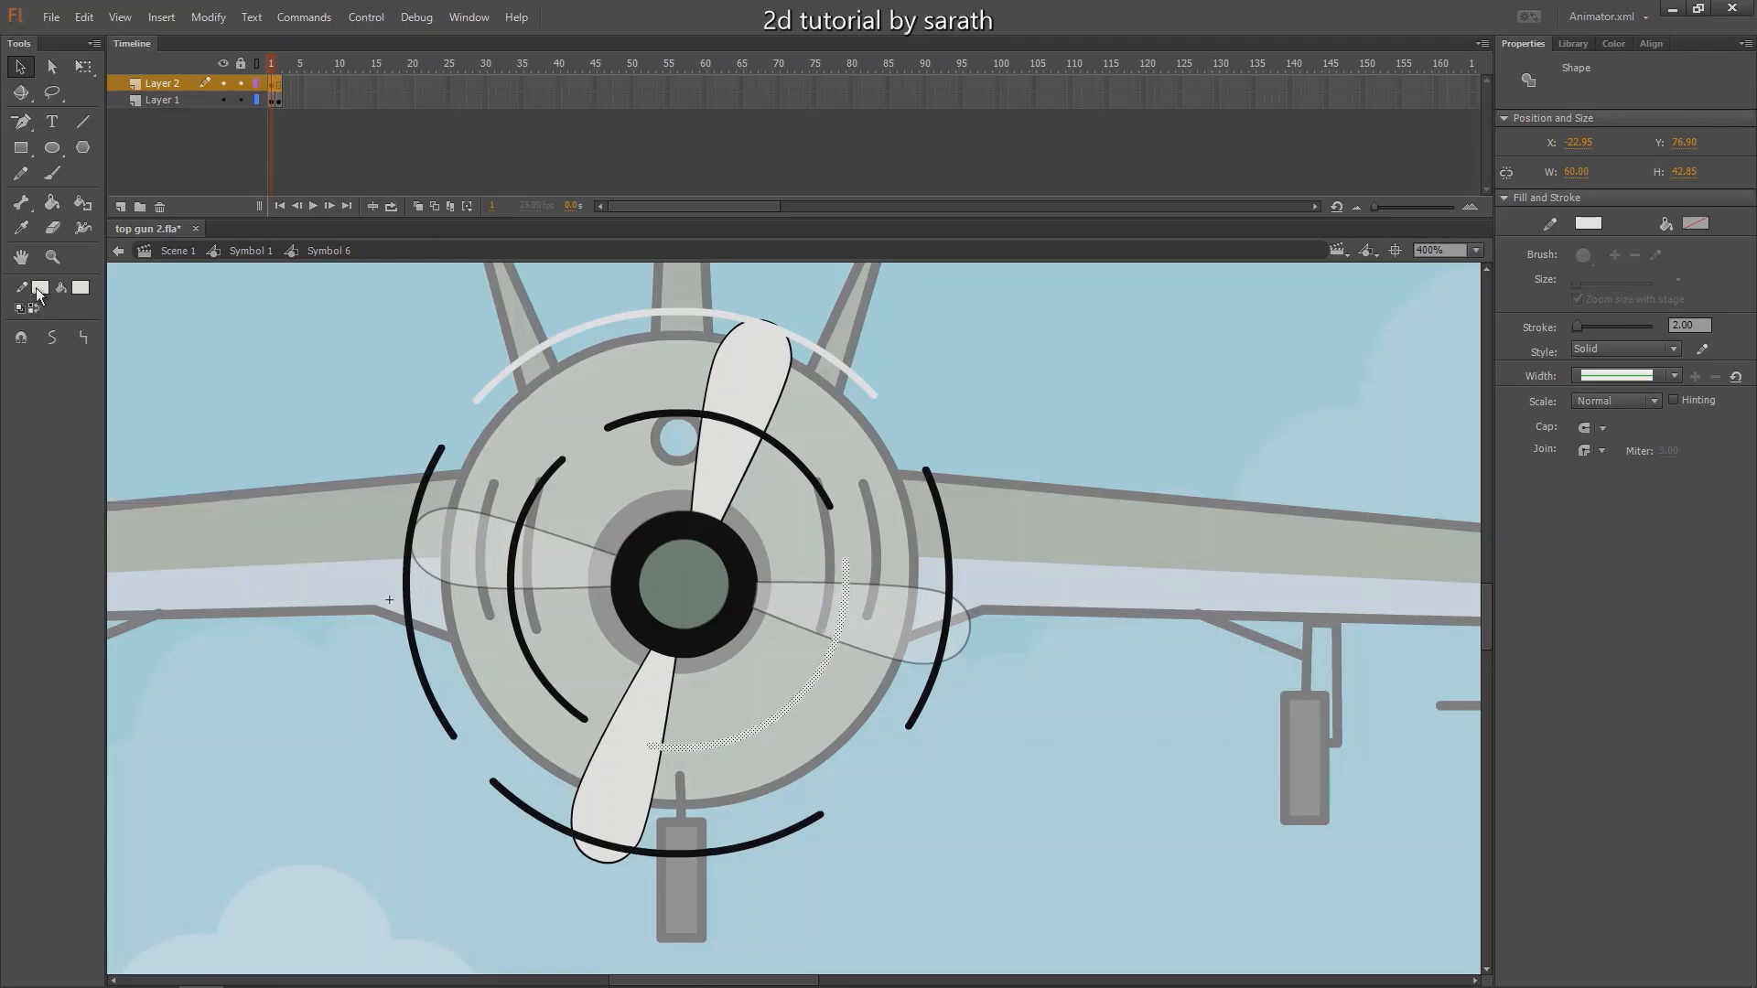
{"action": "key", "text": "Escape"}
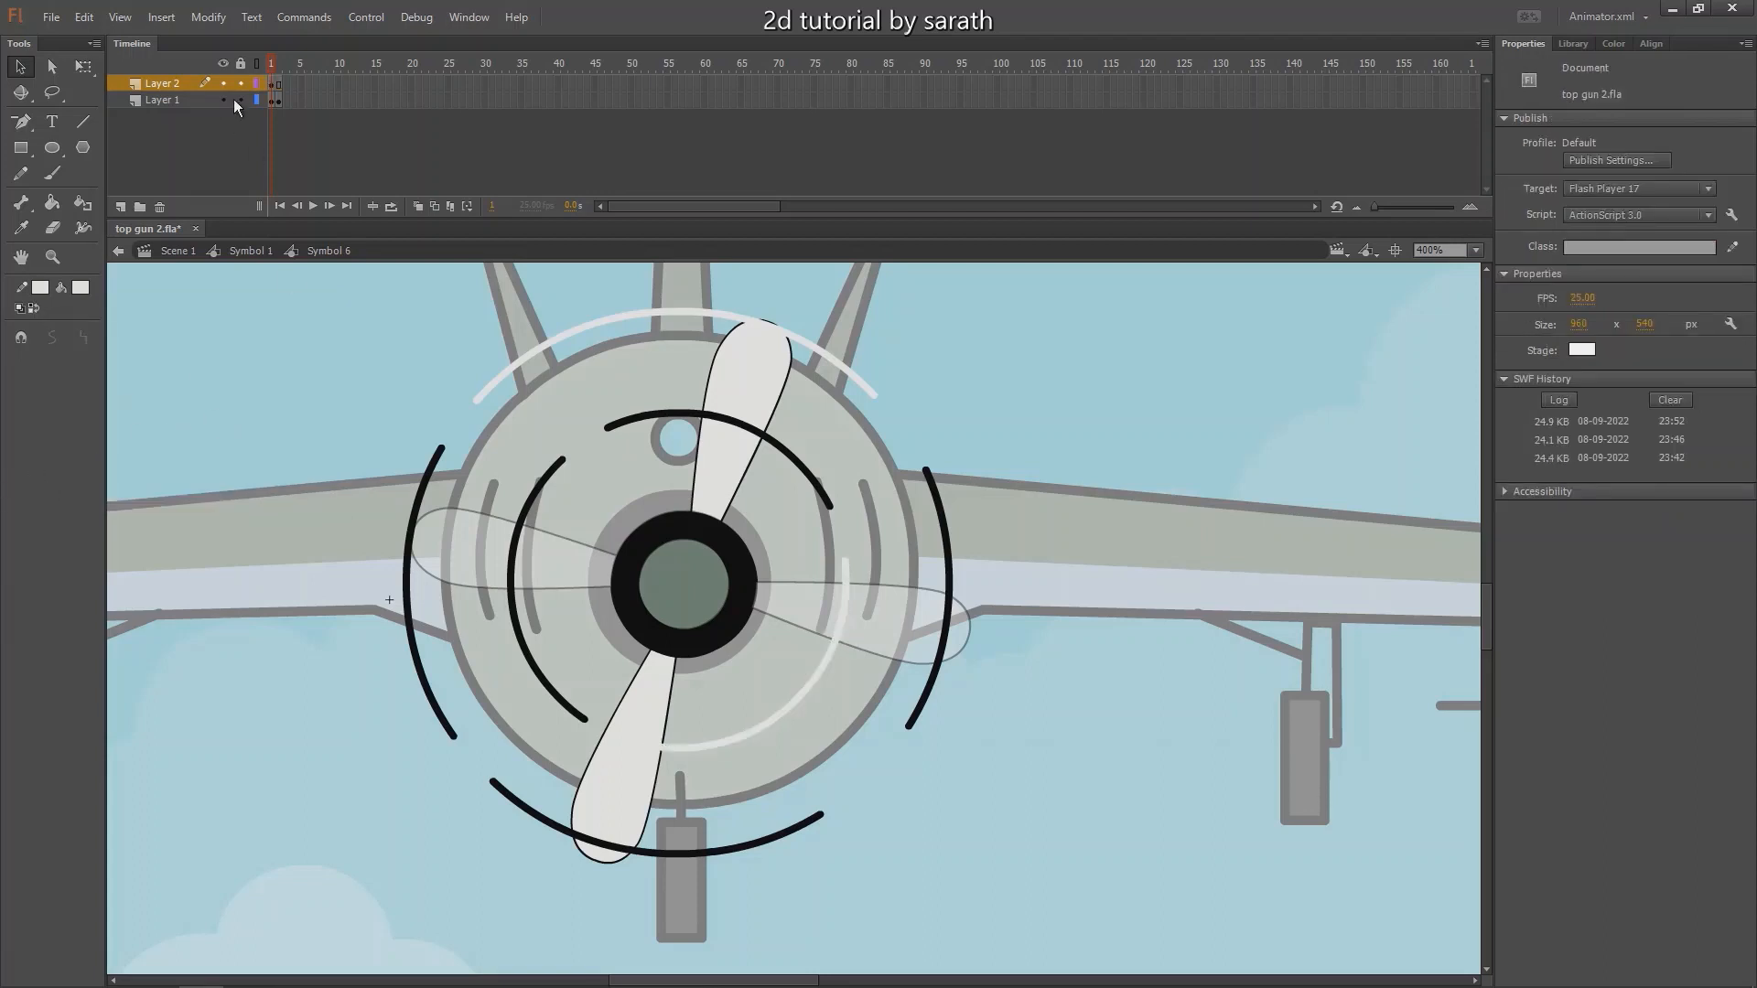
Add a keyframe at frame 2 of the ring layer and rotate all the arcs clockwise around the hub.
{"action": "left_click_drag", "start_coordinate": [269, 68], "coordinate": [270, 70]}
{"action": "left_click", "coordinate": [270, 87]}
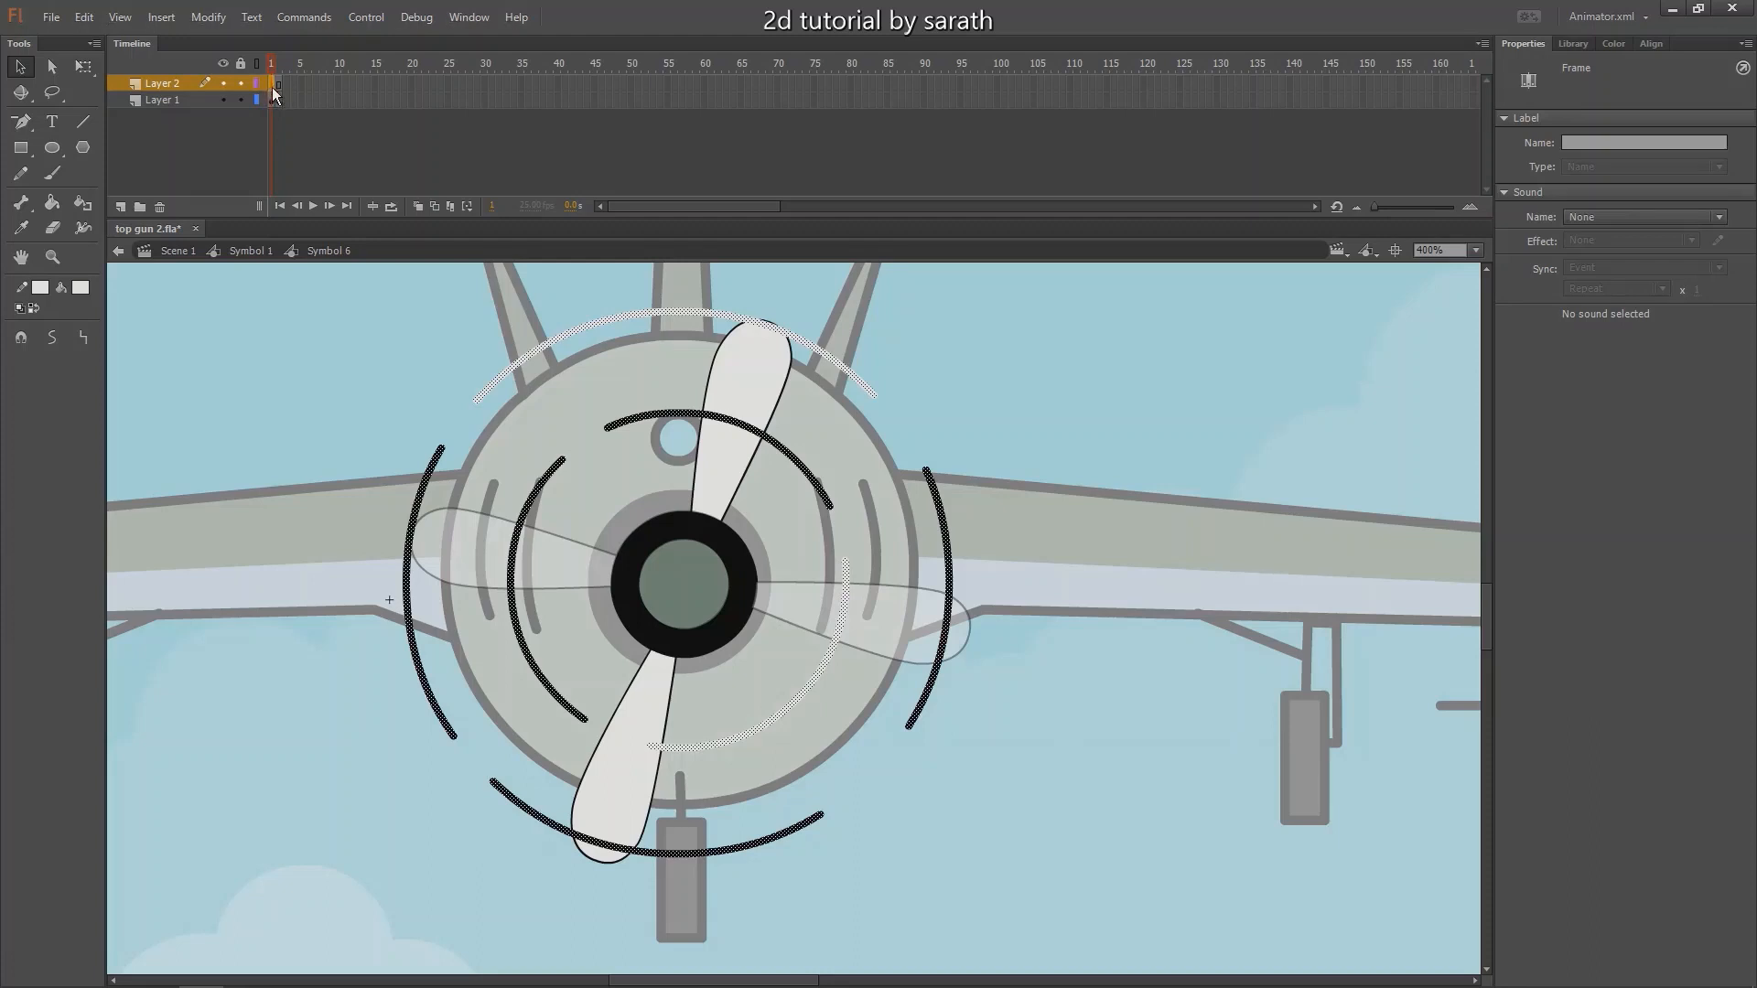
{"action": "left_click", "coordinate": [282, 99]}
{"action": "key", "text": "q"}
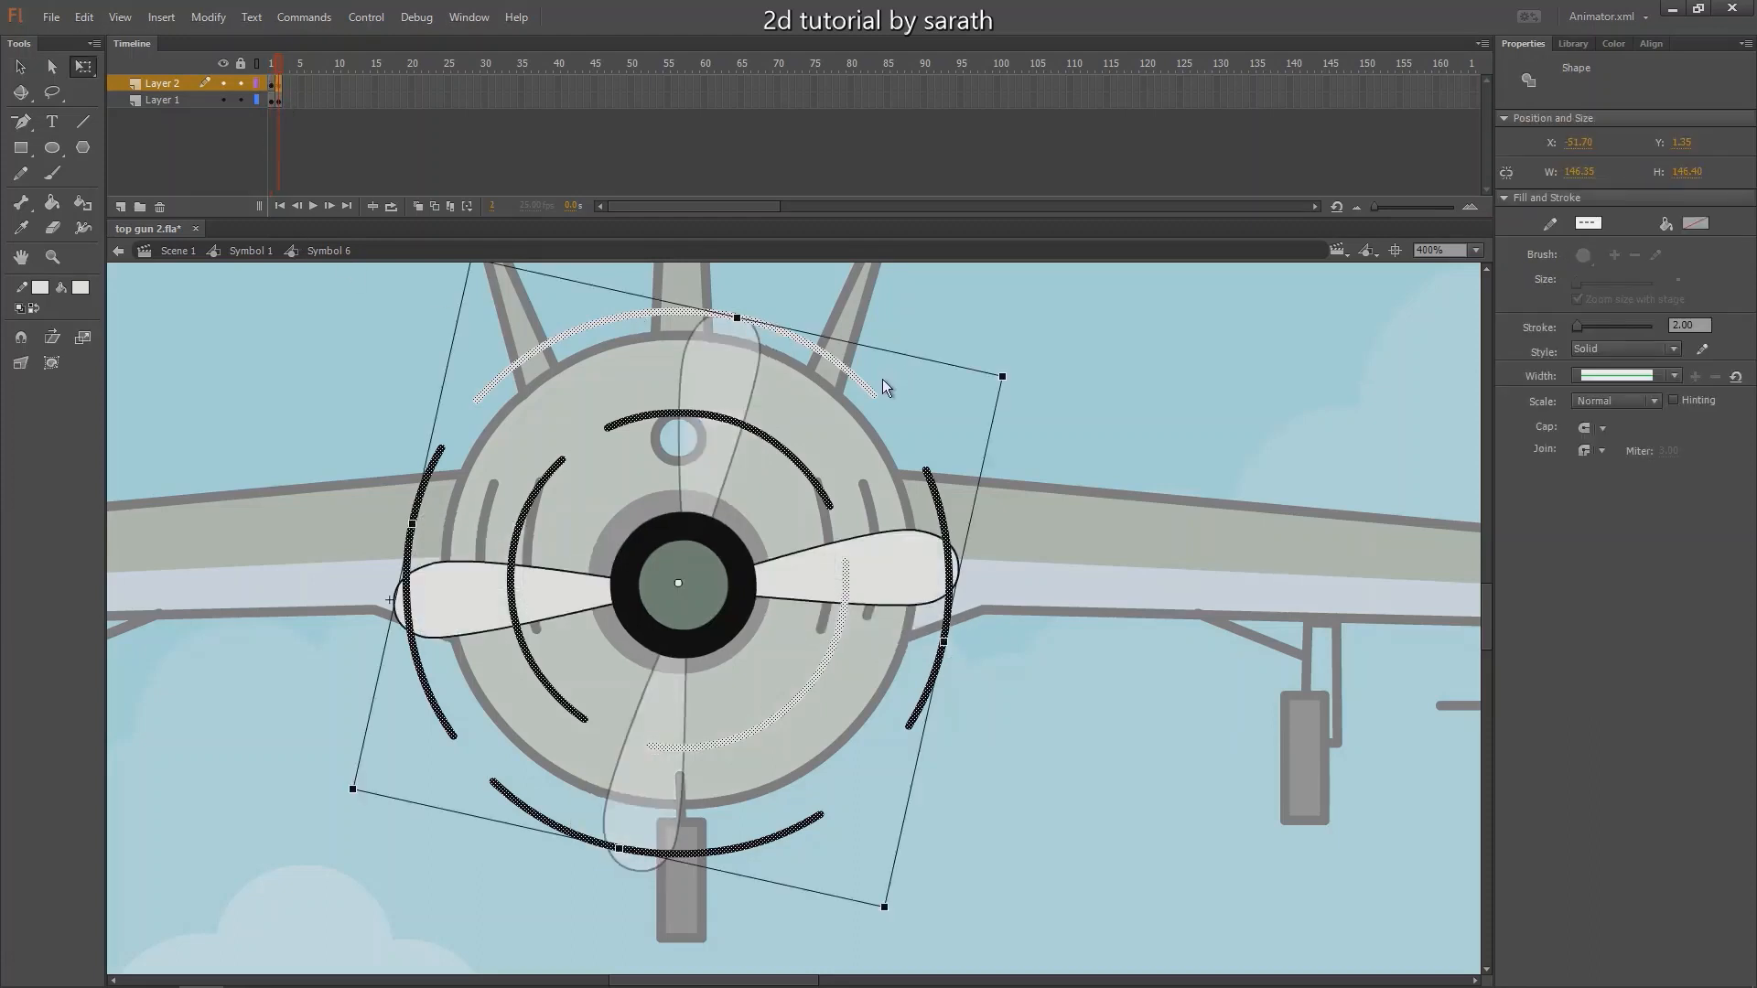
{"action": "left_click_drag", "start_coordinate": [1010, 377], "coordinate": [918, 774]}
{"action": "left_click_drag", "start_coordinate": [279, 67], "coordinate": [255, 77]}
Return to Symbol 1, extend its Layer 4 to about frame 86 and play back the spinning propeller.
{"action": "key", "text": "v"}
{"action": "double_click", "coordinate": [1094, 420]}
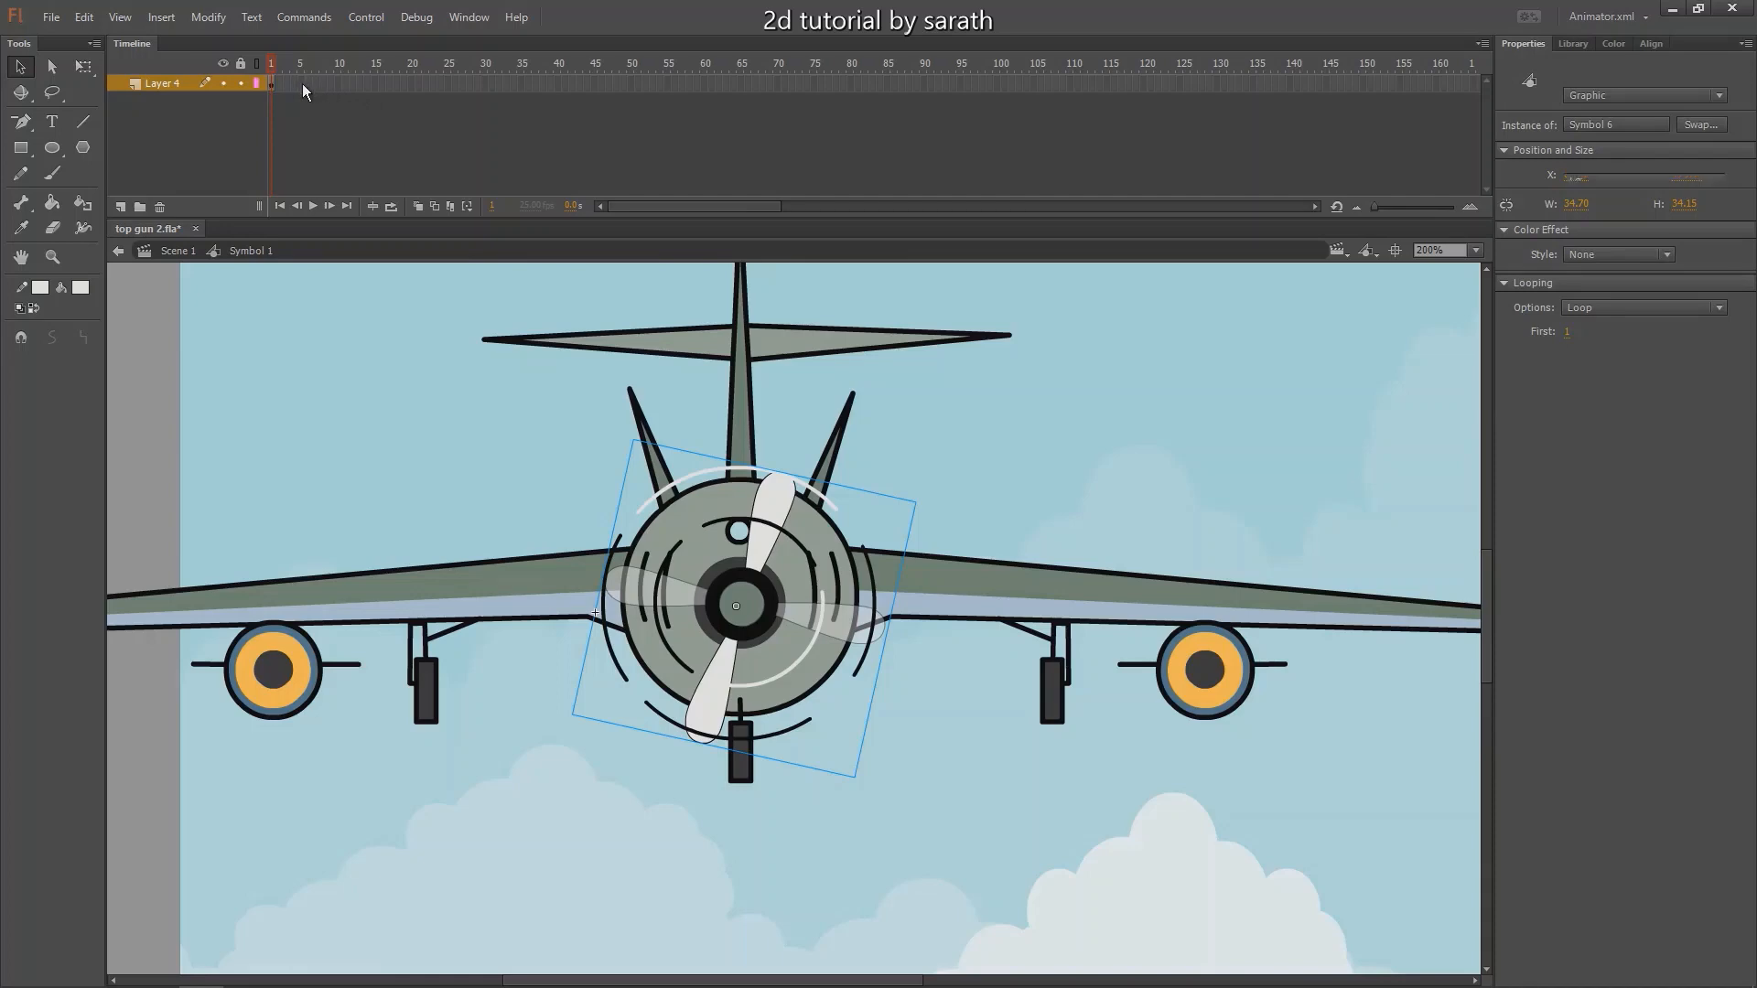
{"action": "left_click_drag", "start_coordinate": [302, 84], "coordinate": [595, 92]}
{"action": "key", "text": "F5"}
{"action": "key", "text": "F5"}
{"action": "left_click_drag", "start_coordinate": [495, 66], "coordinate": [251, 89]}
{"action": "key", "text": "Return"}
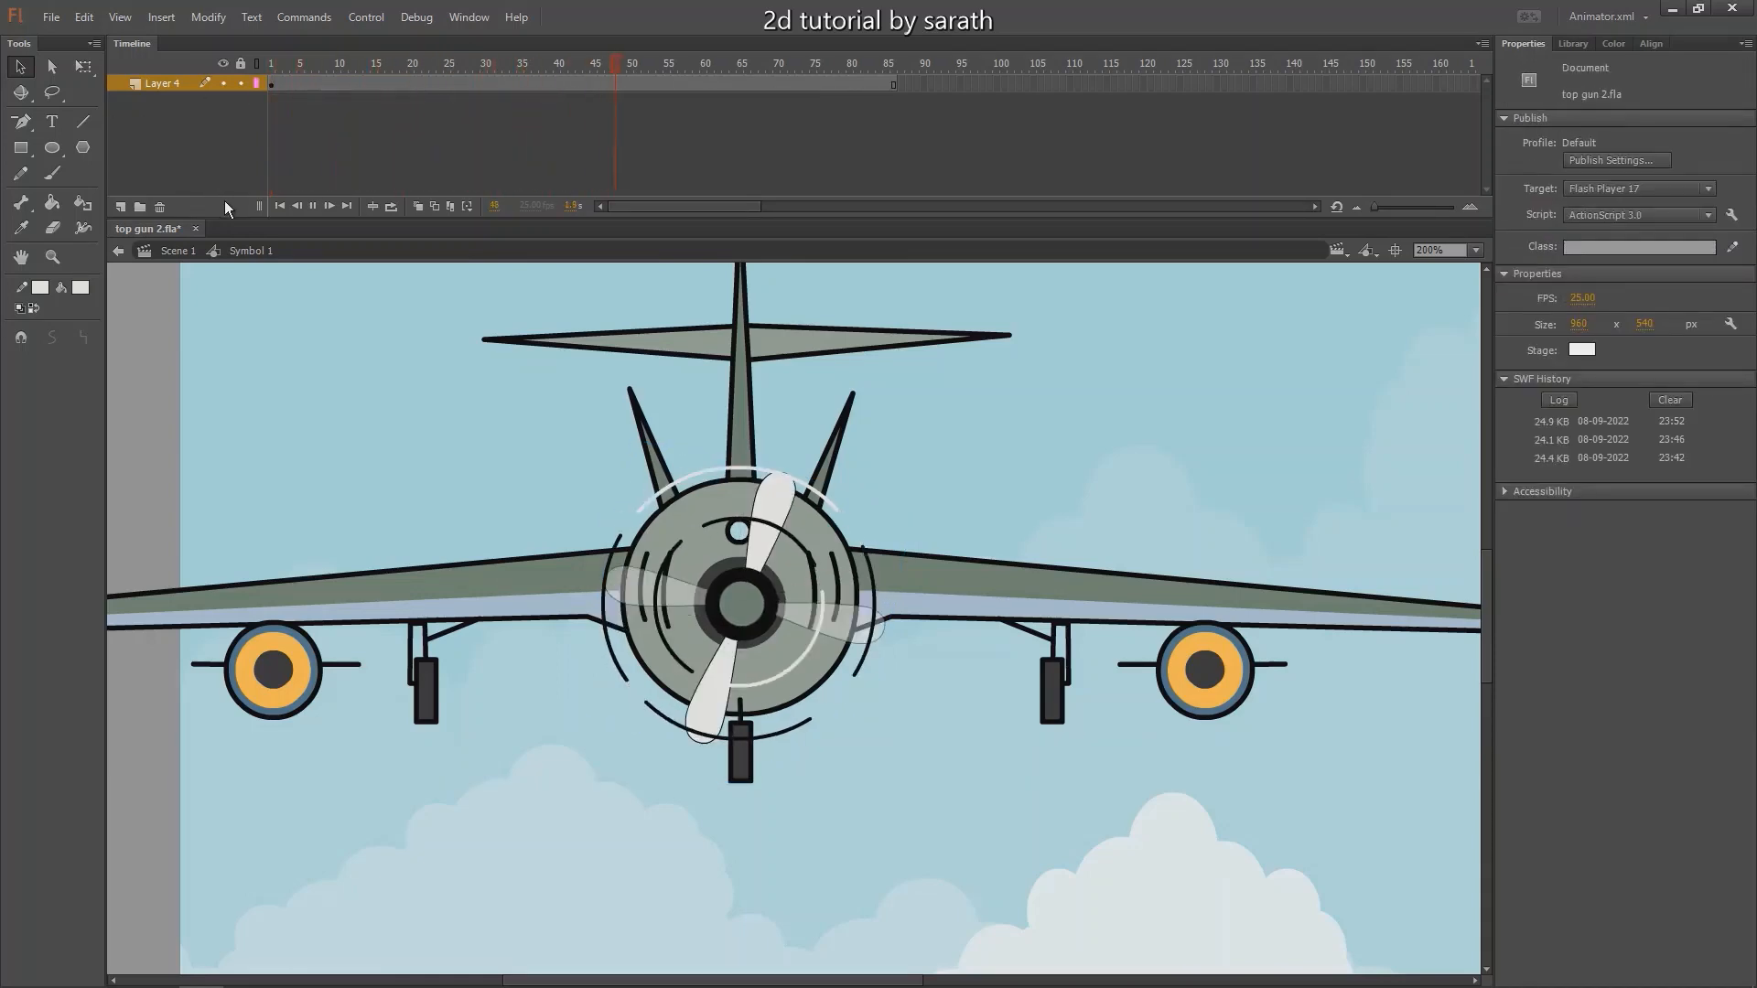
{"action": "key", "text": "Return"}
Review the airplane animation in the main scene and in a maximised test-movie window.
{"action": "double_click", "coordinate": [156, 339]}
{"action": "key", "text": "ctrl+1"}
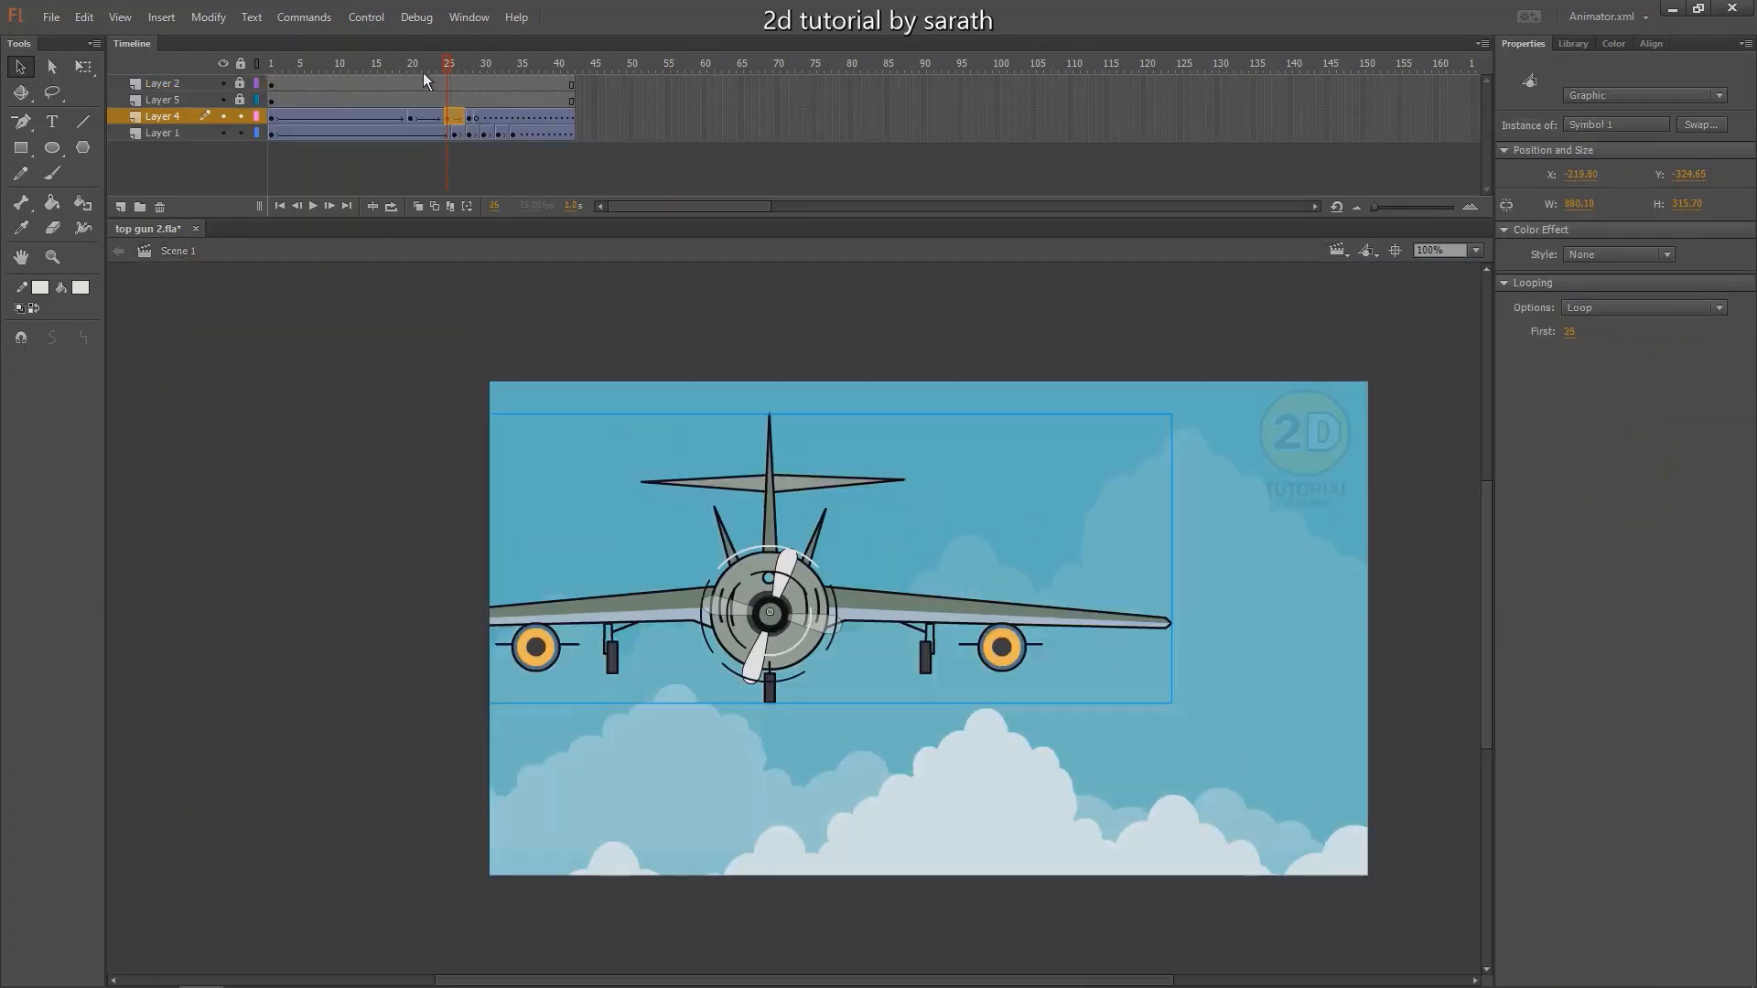
{"action": "key", "text": "Return"}
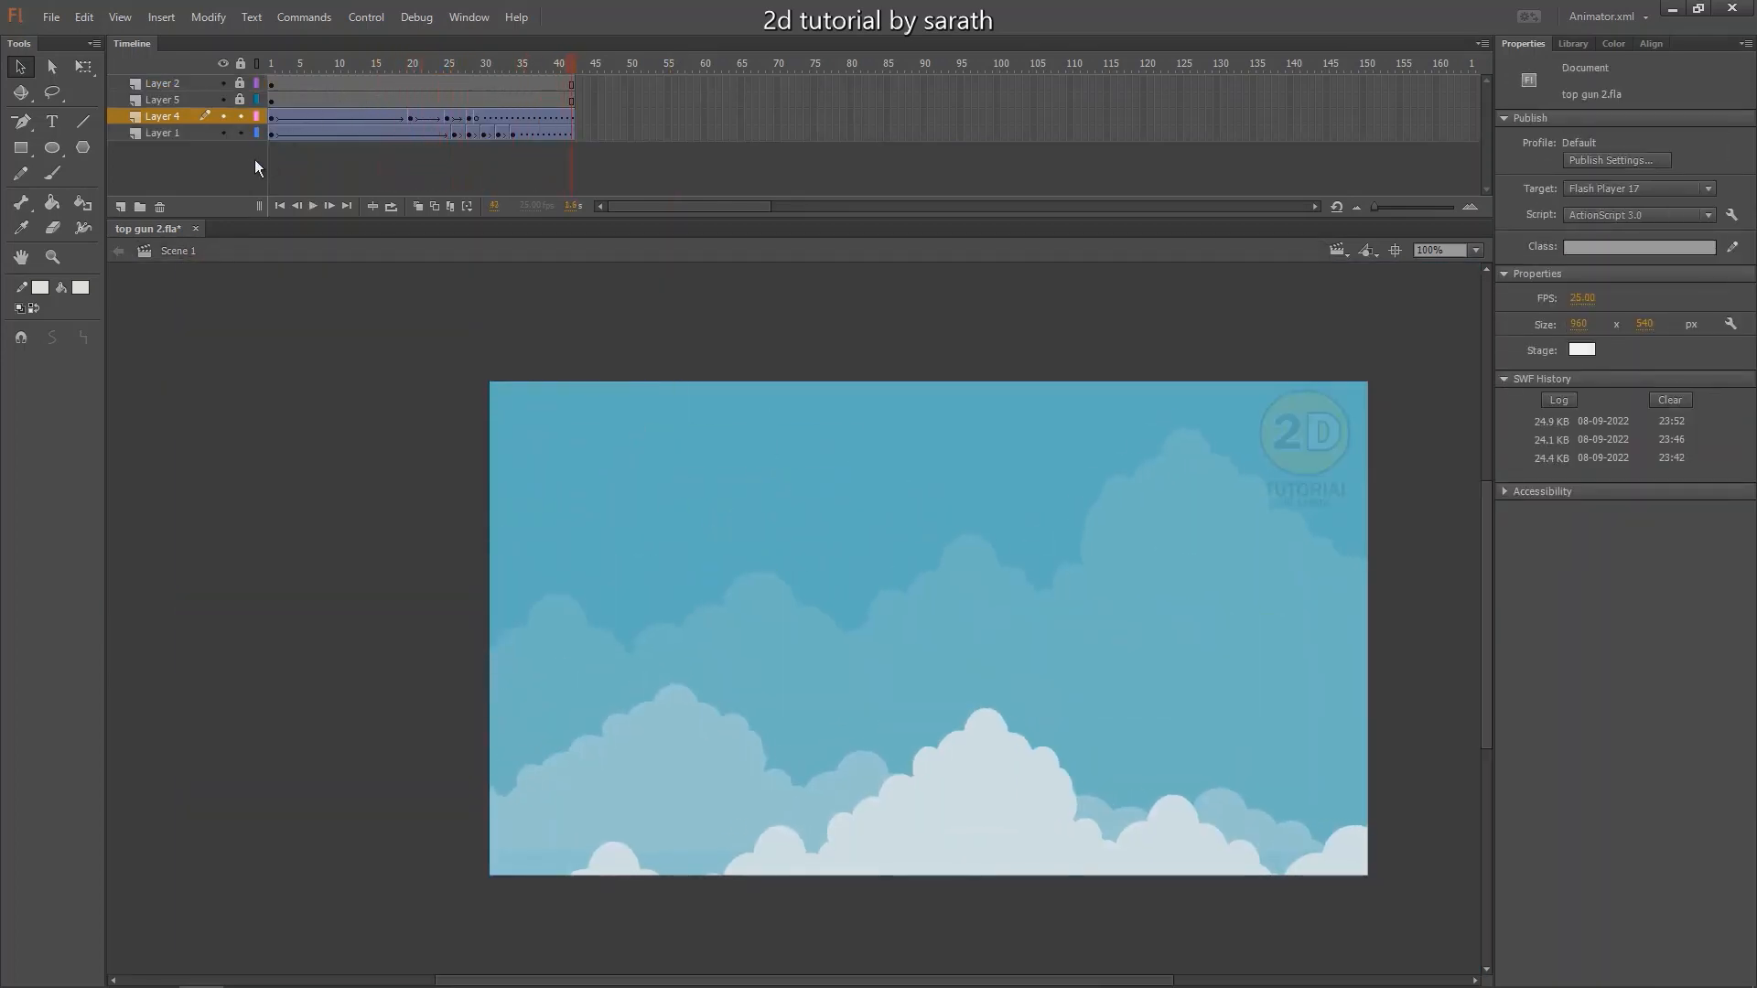
{"action": "key", "text": "Return"}
{"action": "key", "text": "ctrl+Return"}
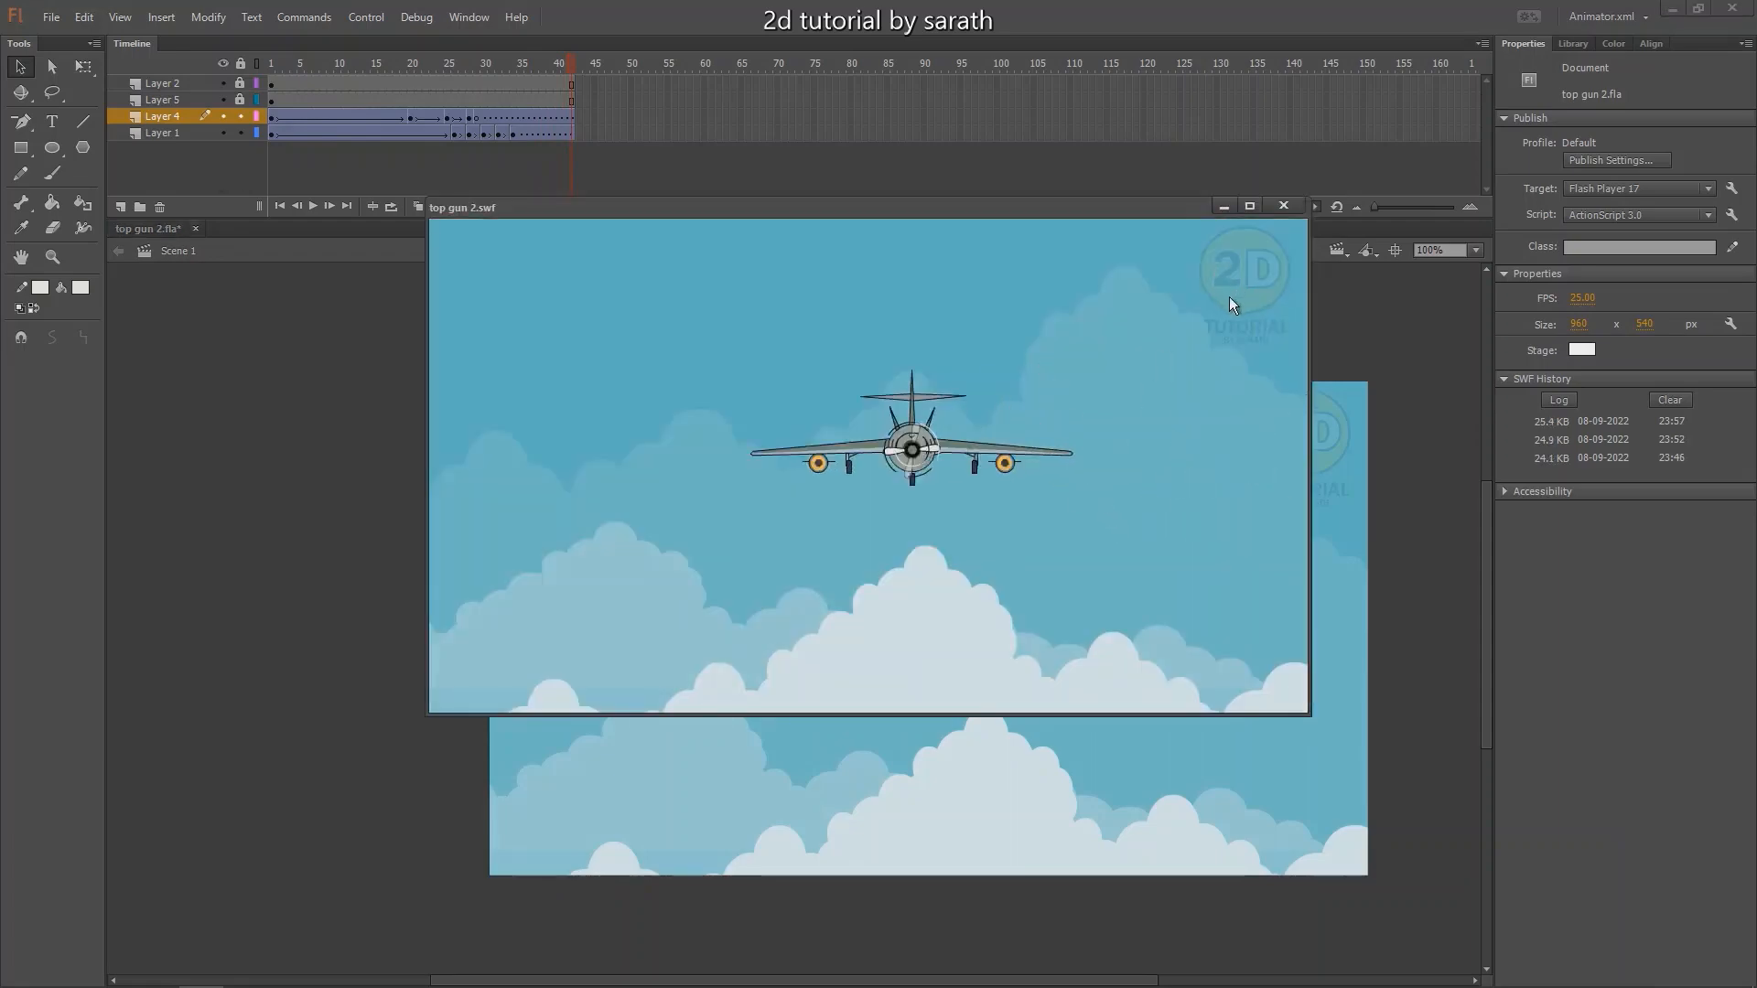
{"action": "left_click", "coordinate": [1250, 206]}
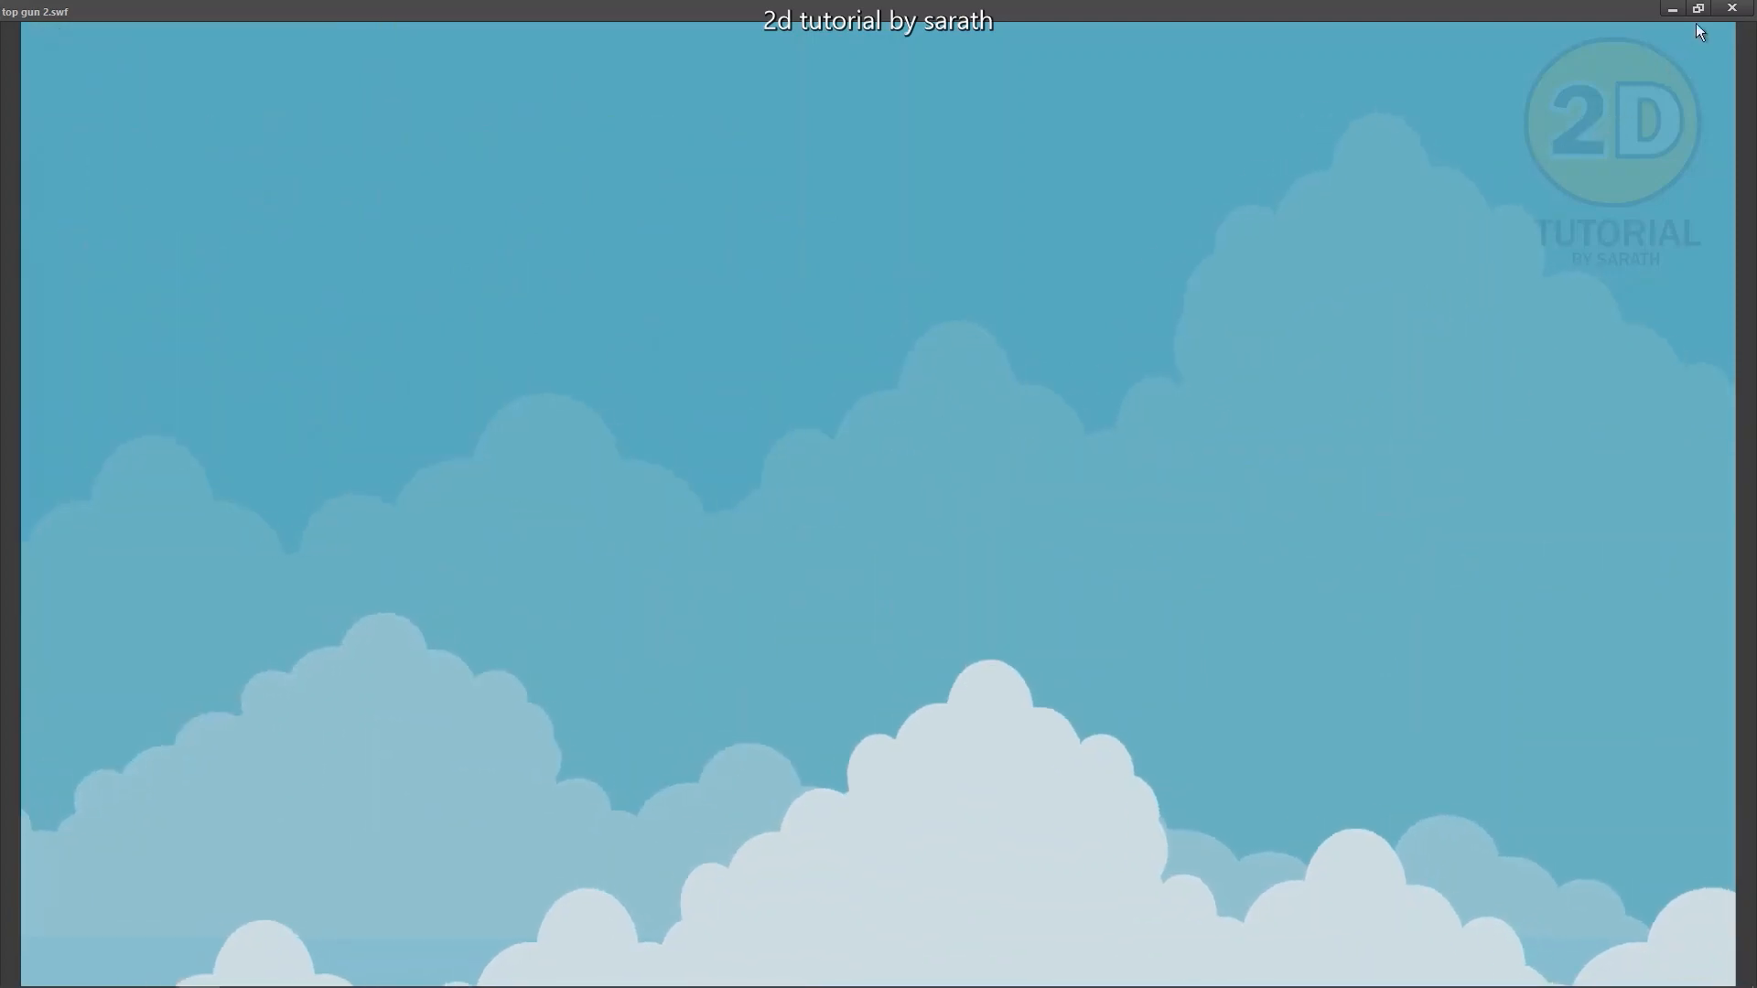
{"action": "left_click", "coordinate": [1732, 8]}
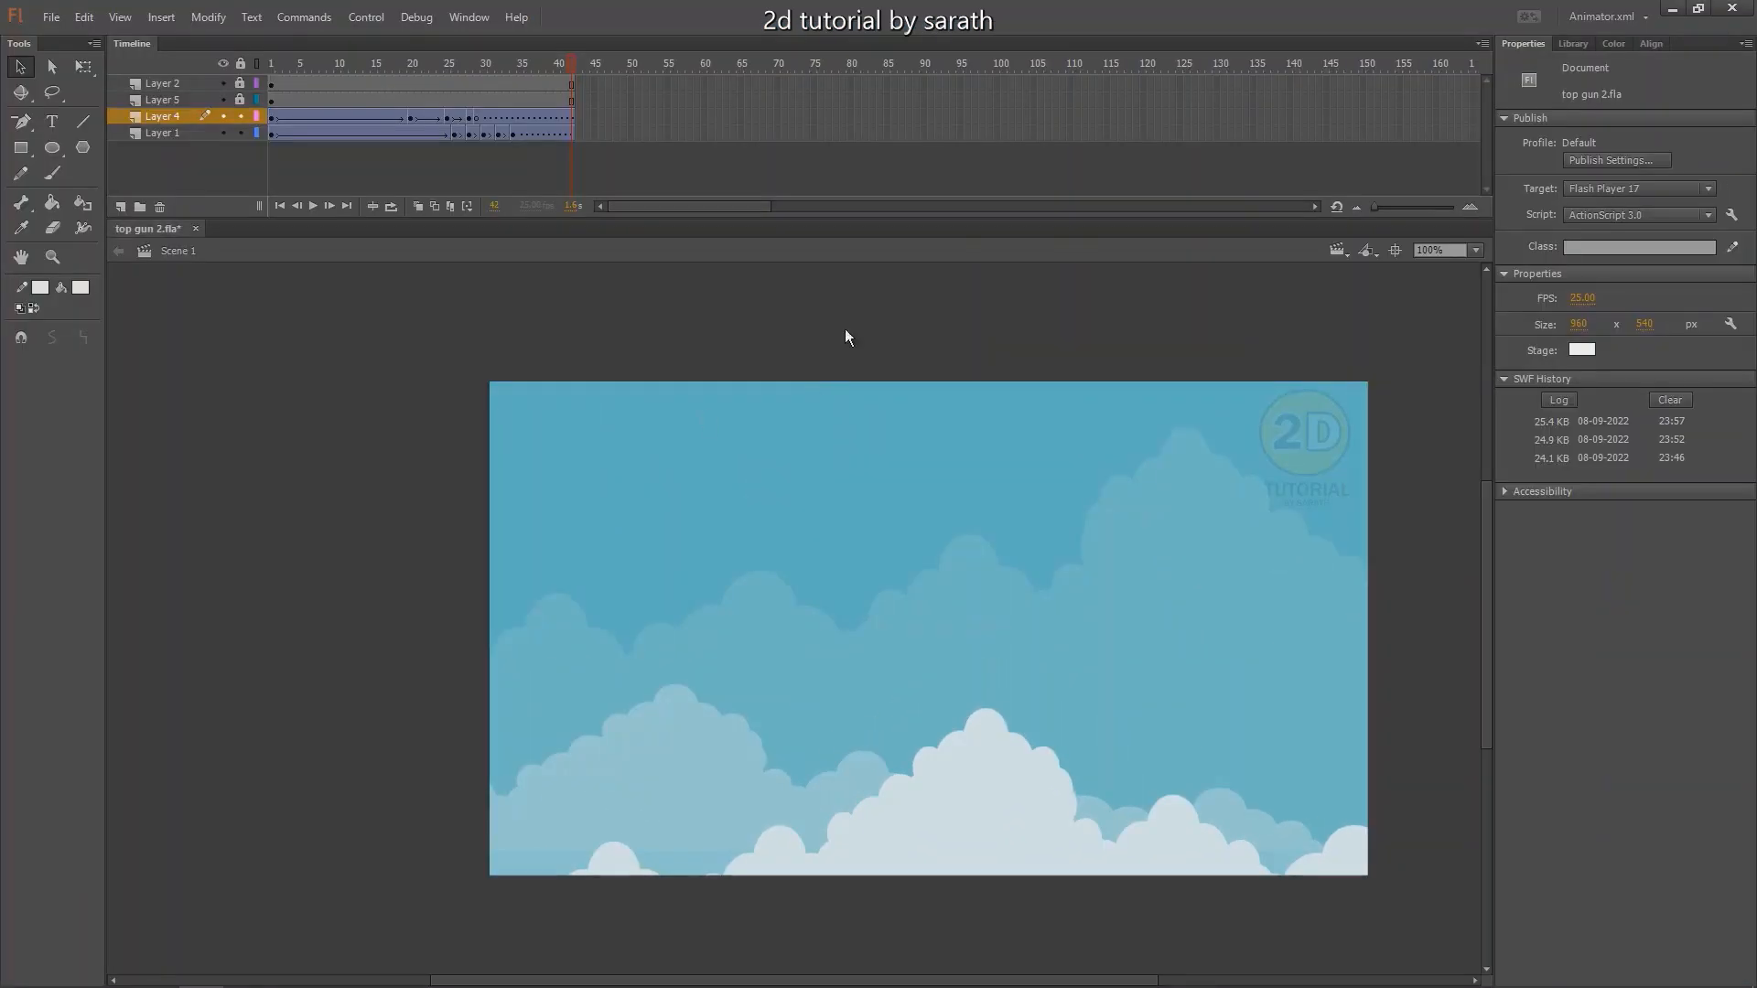
{"action": "left_click_drag", "start_coordinate": [465, 66], "coordinate": [397, 69]}
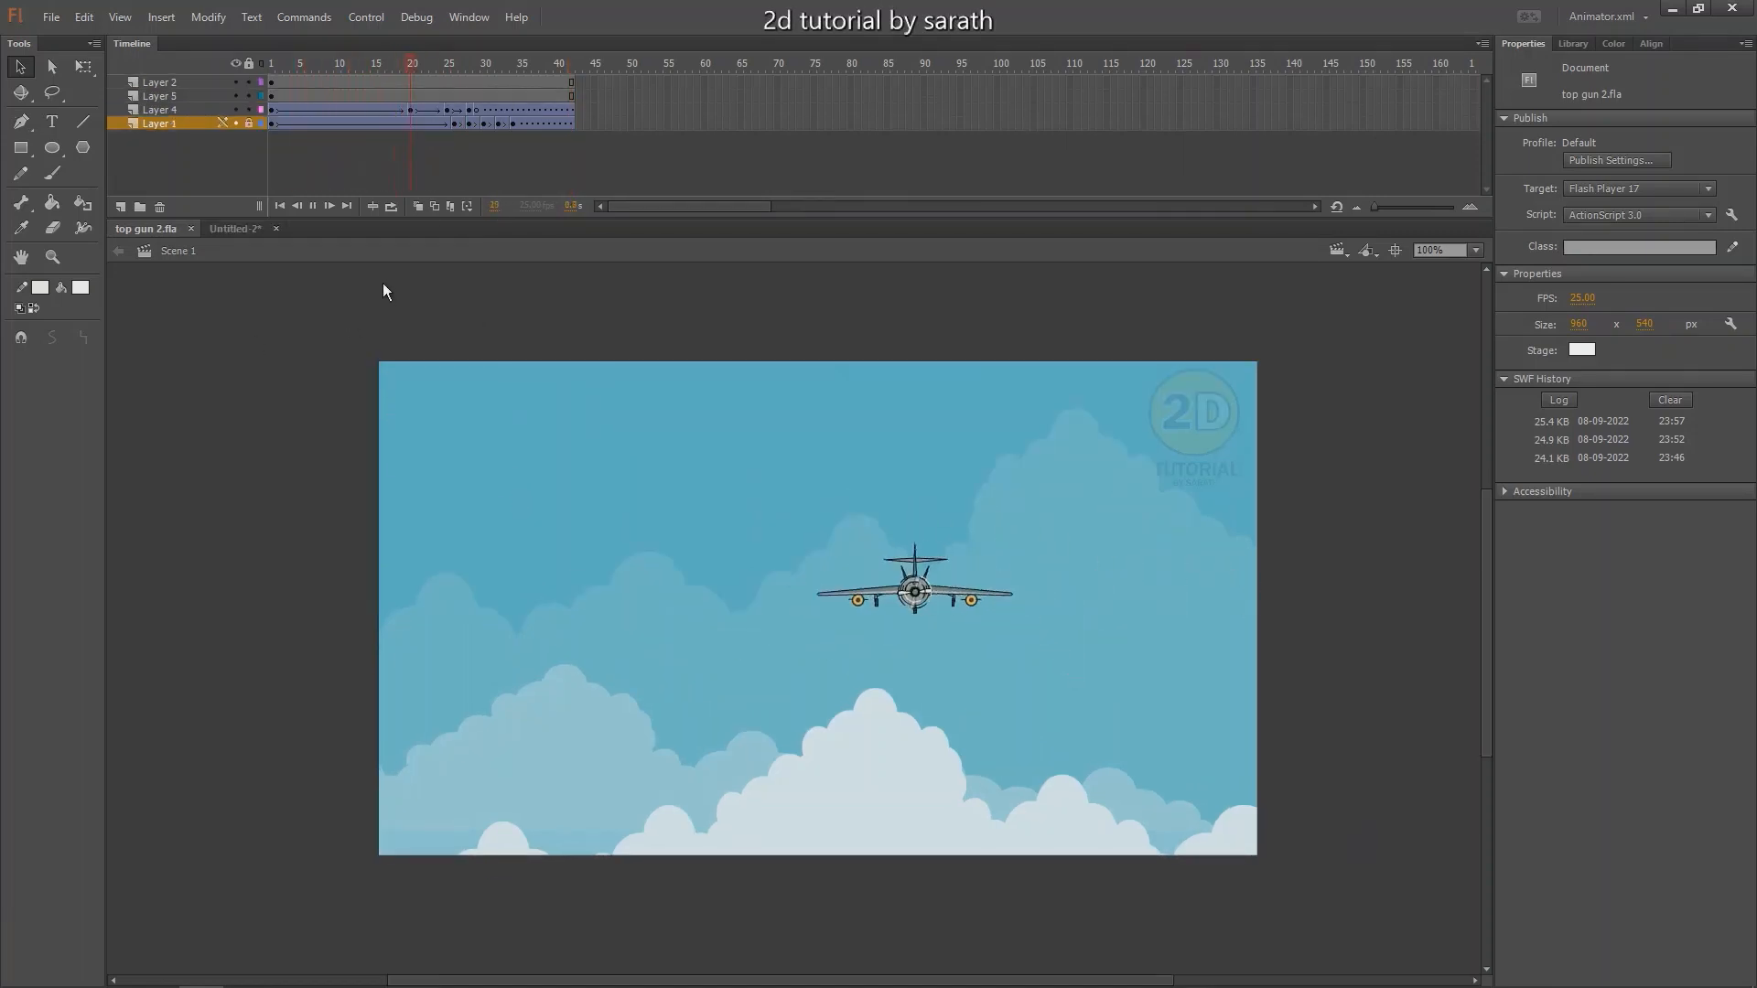
{"action": "left_click_drag", "start_coordinate": [472, 66], "coordinate": [316, 89]}
{"action": "left_click_drag", "start_coordinate": [265, 92], "coordinate": [352, 97]}
In the Untitled-2 document, extend the smoke graphic's layer to about frame 87 and play it.
{"action": "left_click", "coordinate": [236, 230]}
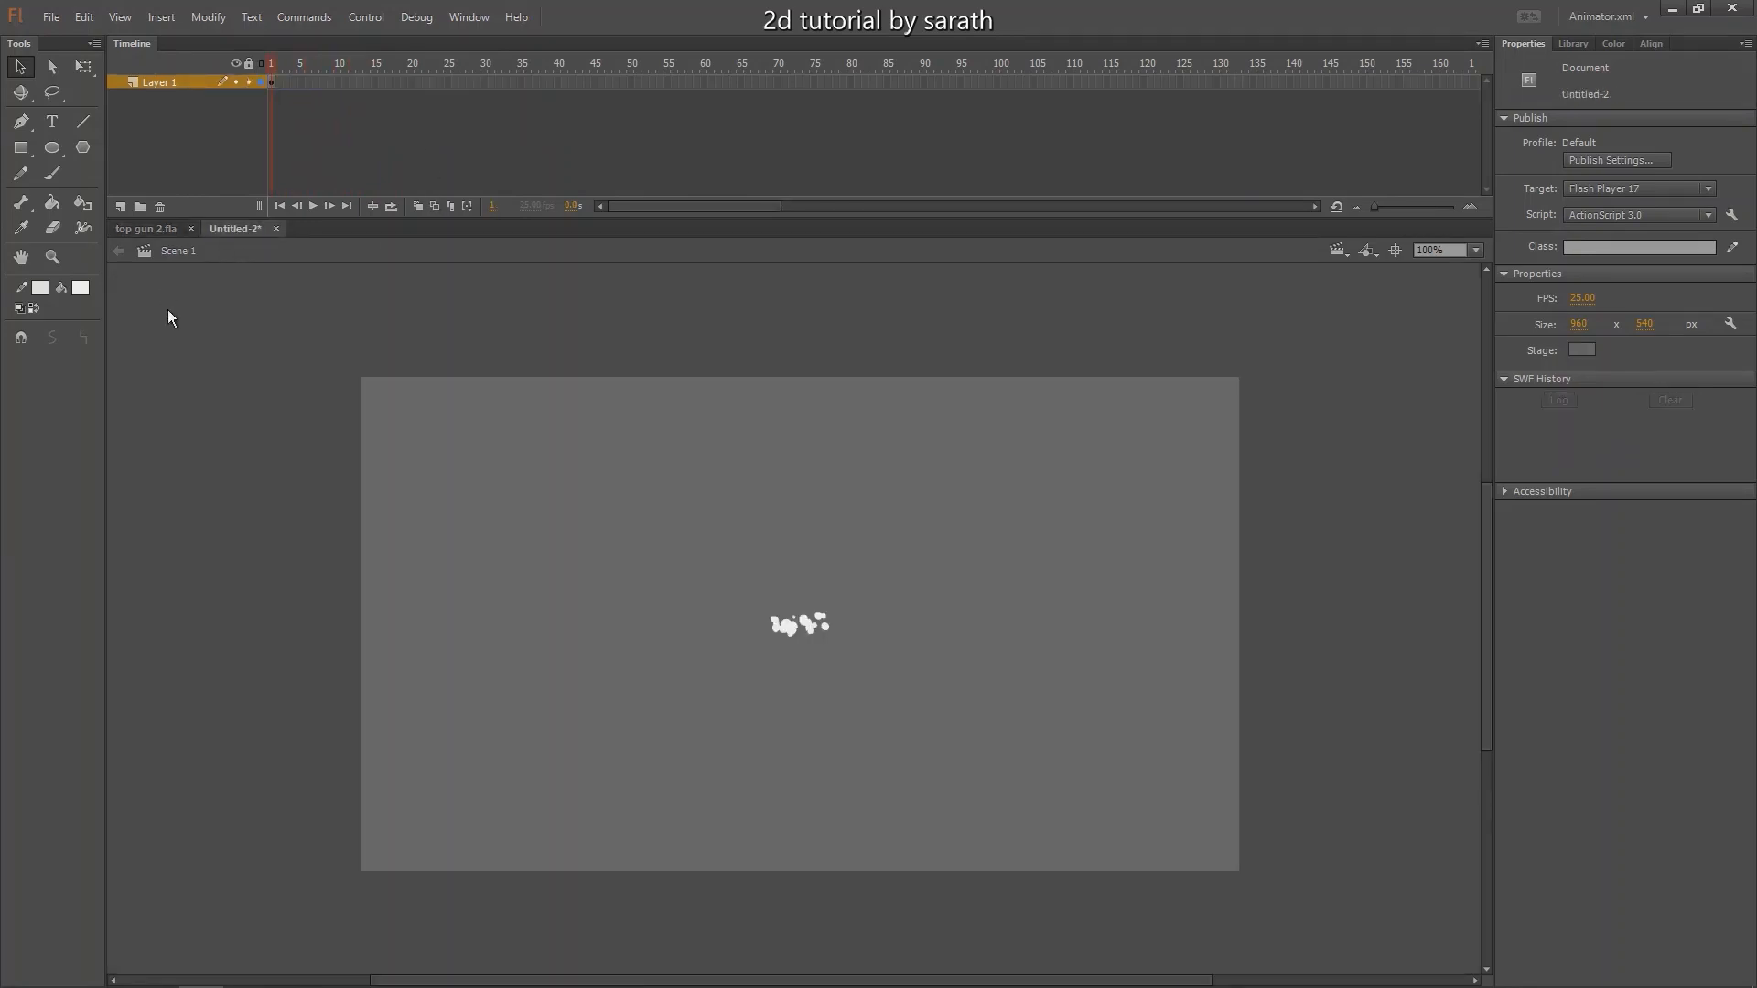
{"action": "left_click", "coordinate": [795, 616]}
{"action": "key", "text": "ctrl+="}
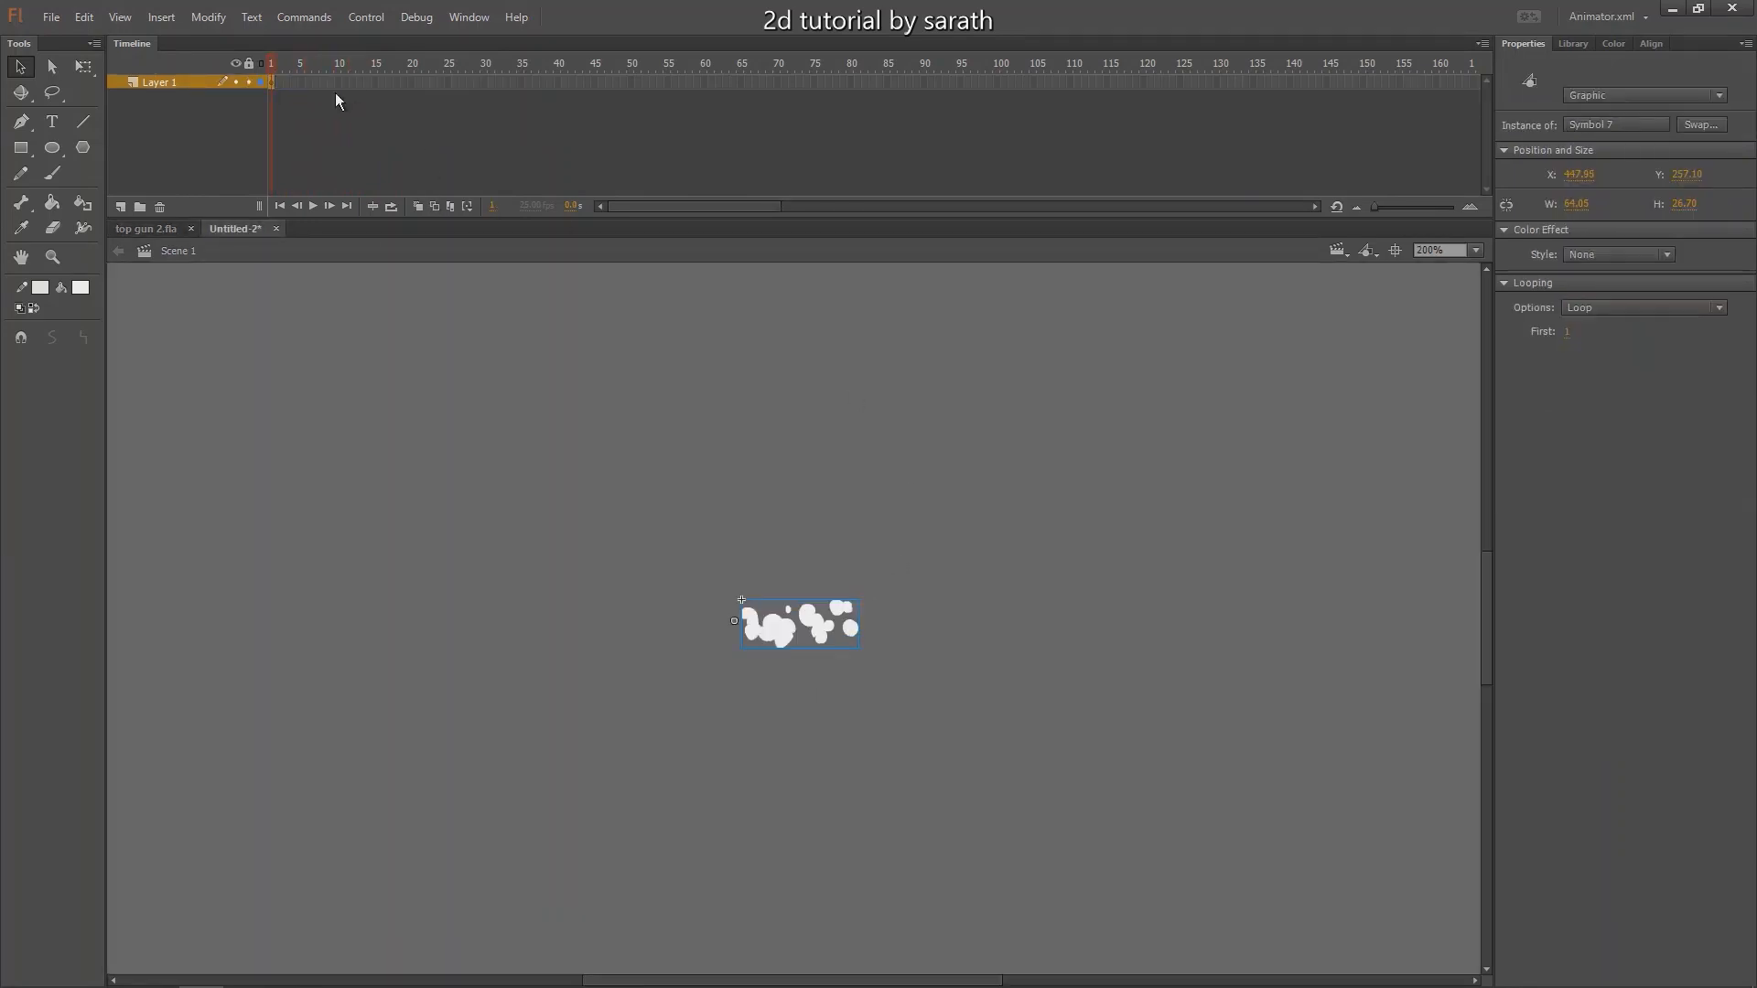
{"action": "left_click_drag", "start_coordinate": [306, 83], "coordinate": [216, 91]}
{"action": "key", "text": "F5"}
{"action": "key", "text": "F5"}
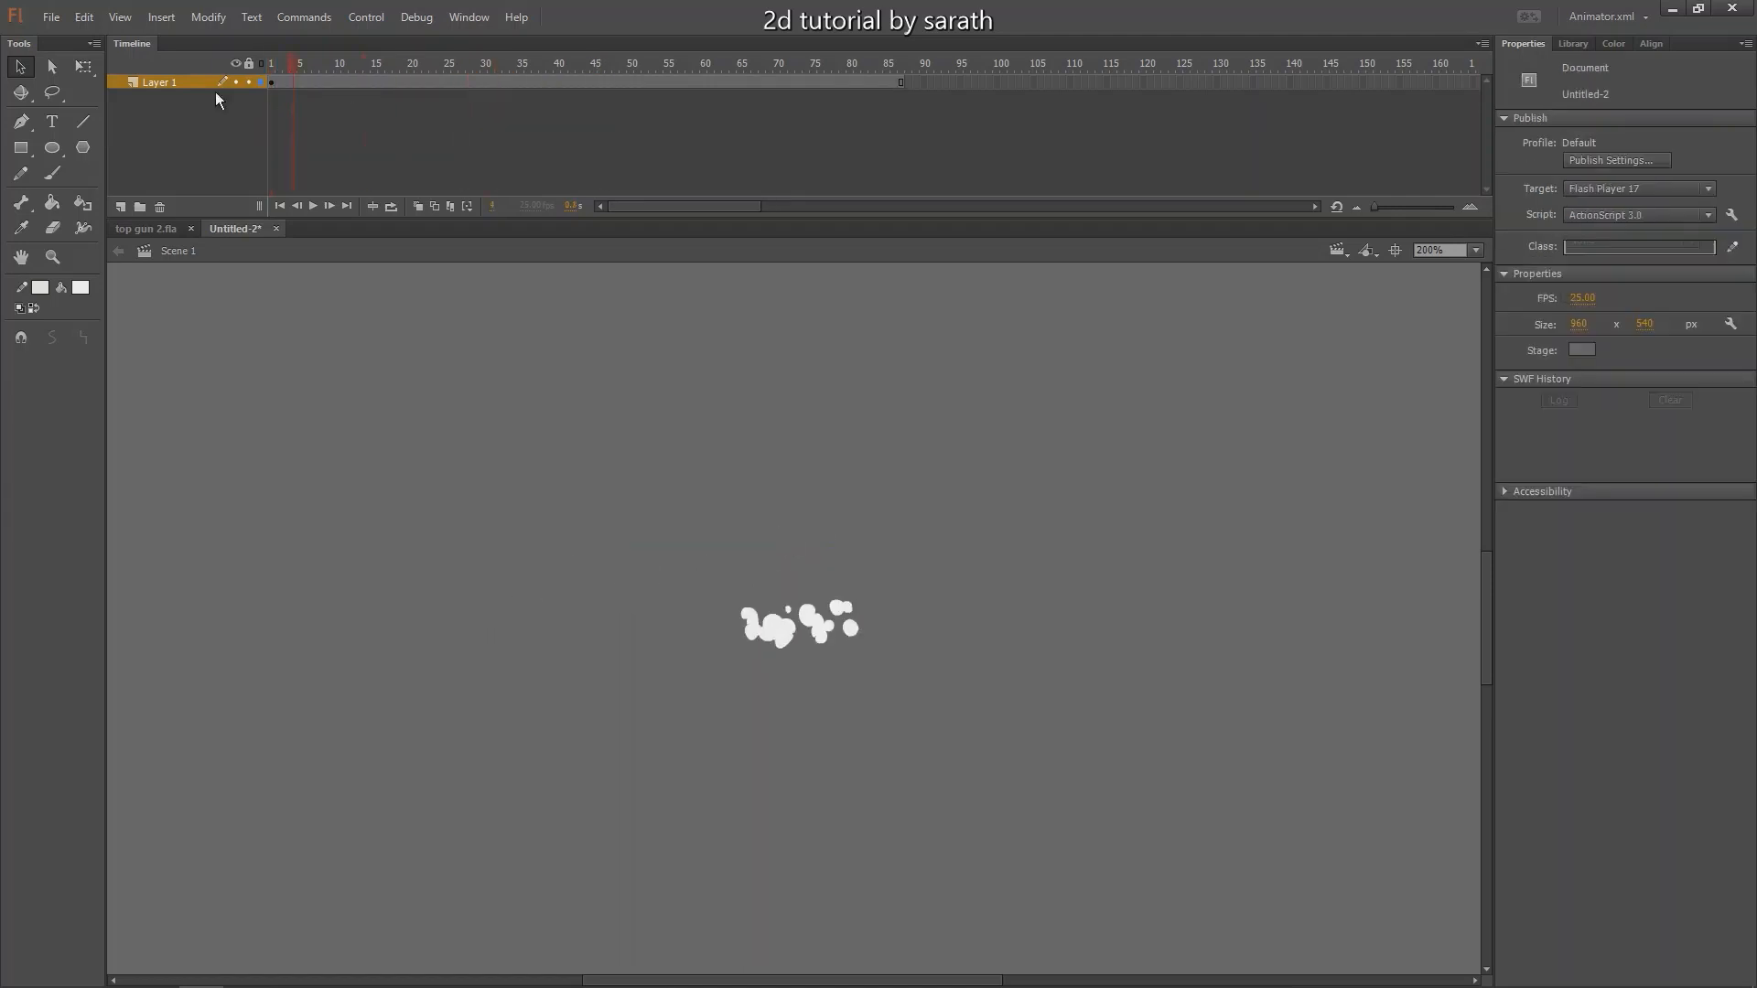
{"action": "key", "text": "Return"}
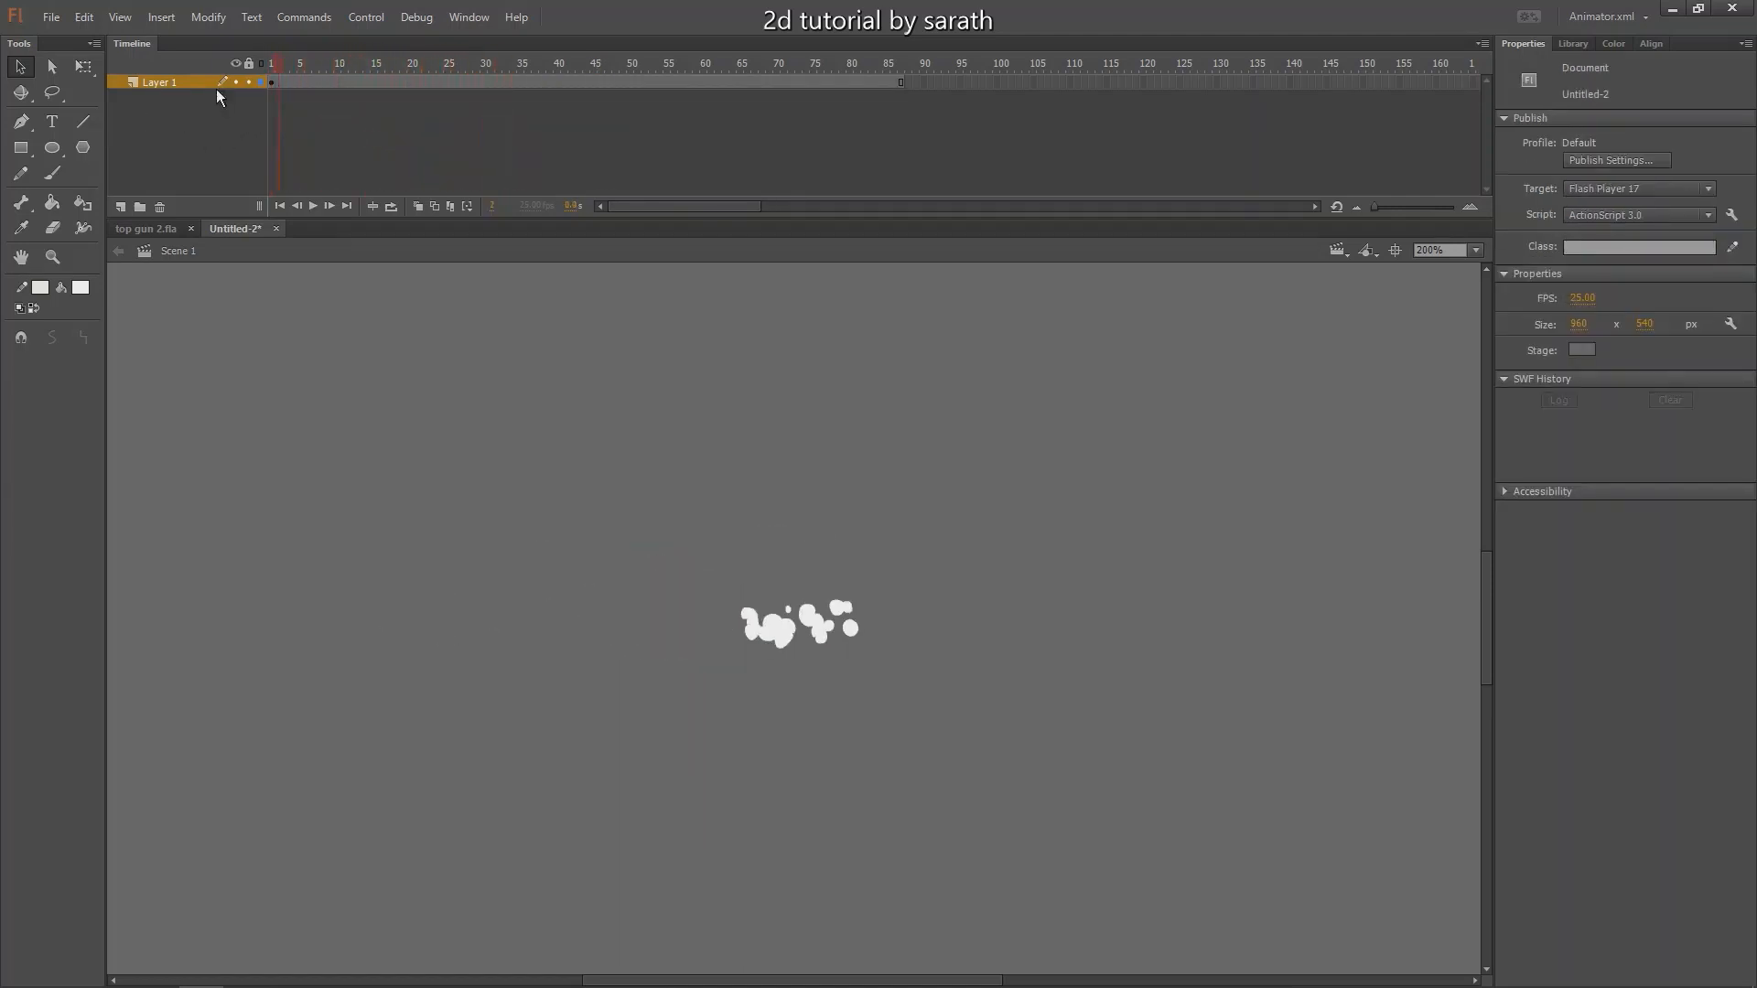
Open the smoke15 symbol nested inside Symbol 7 and examine its frame-by-frame smoke drawings.
{"action": "left_click", "coordinate": [776, 628]}
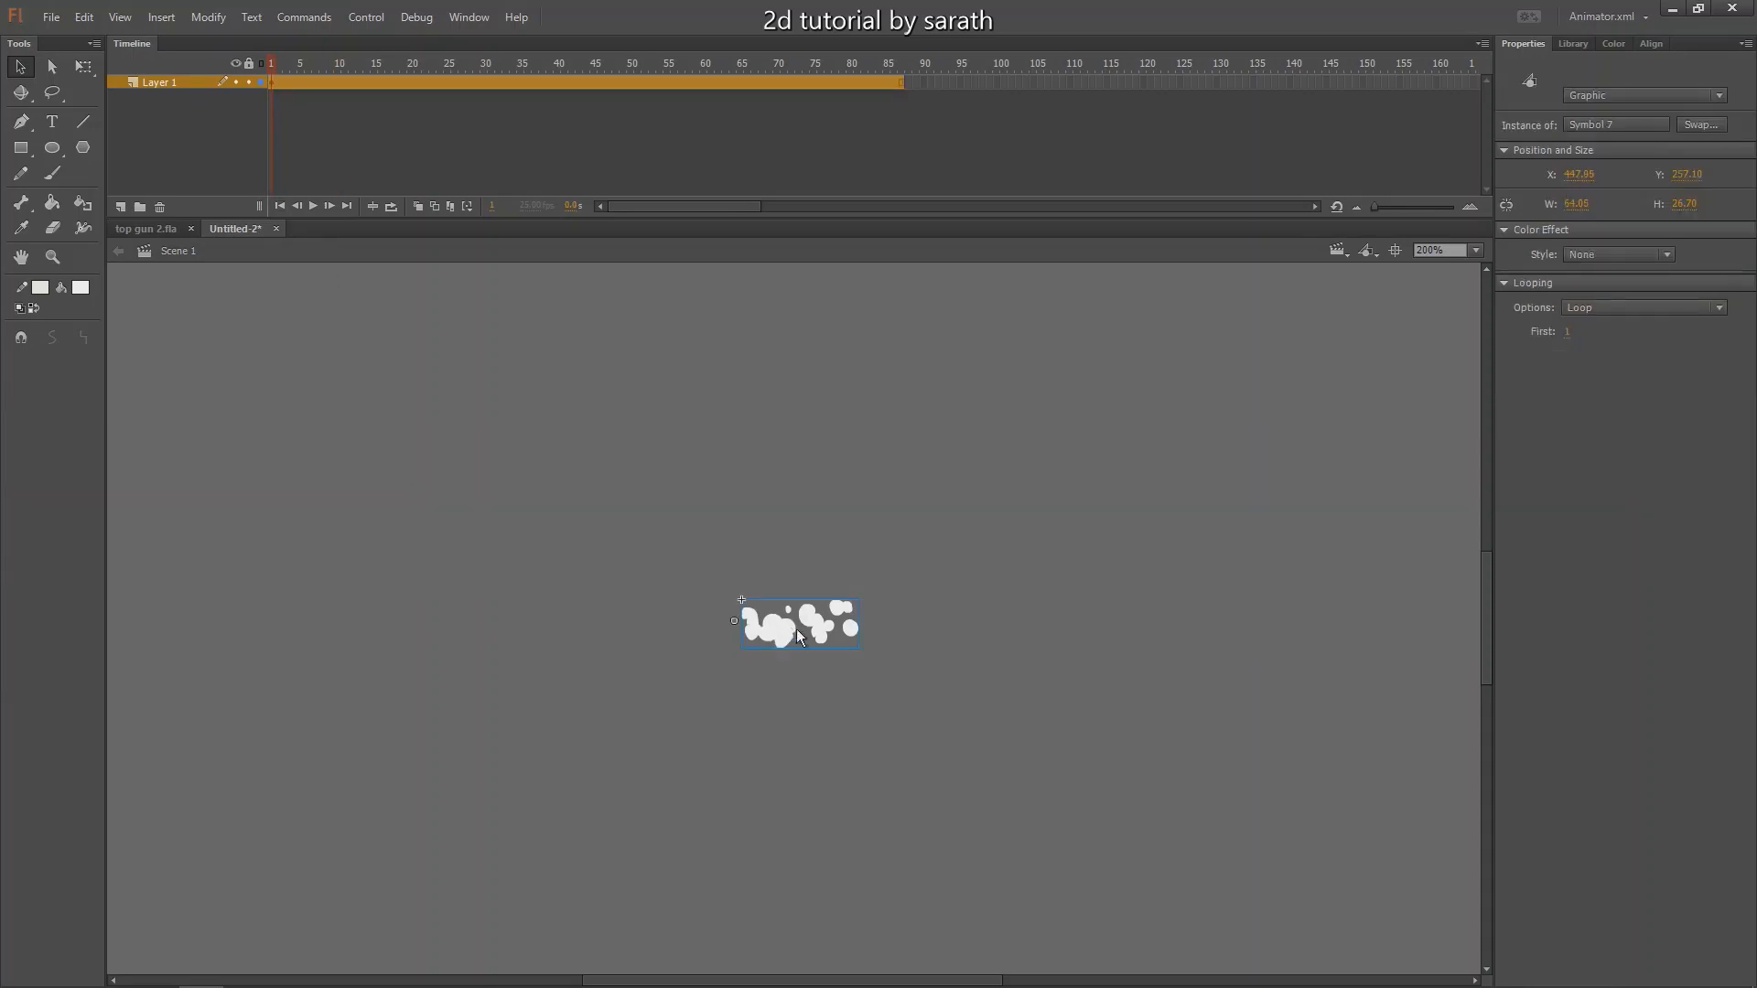
{"action": "double_click", "coordinate": [782, 636]}
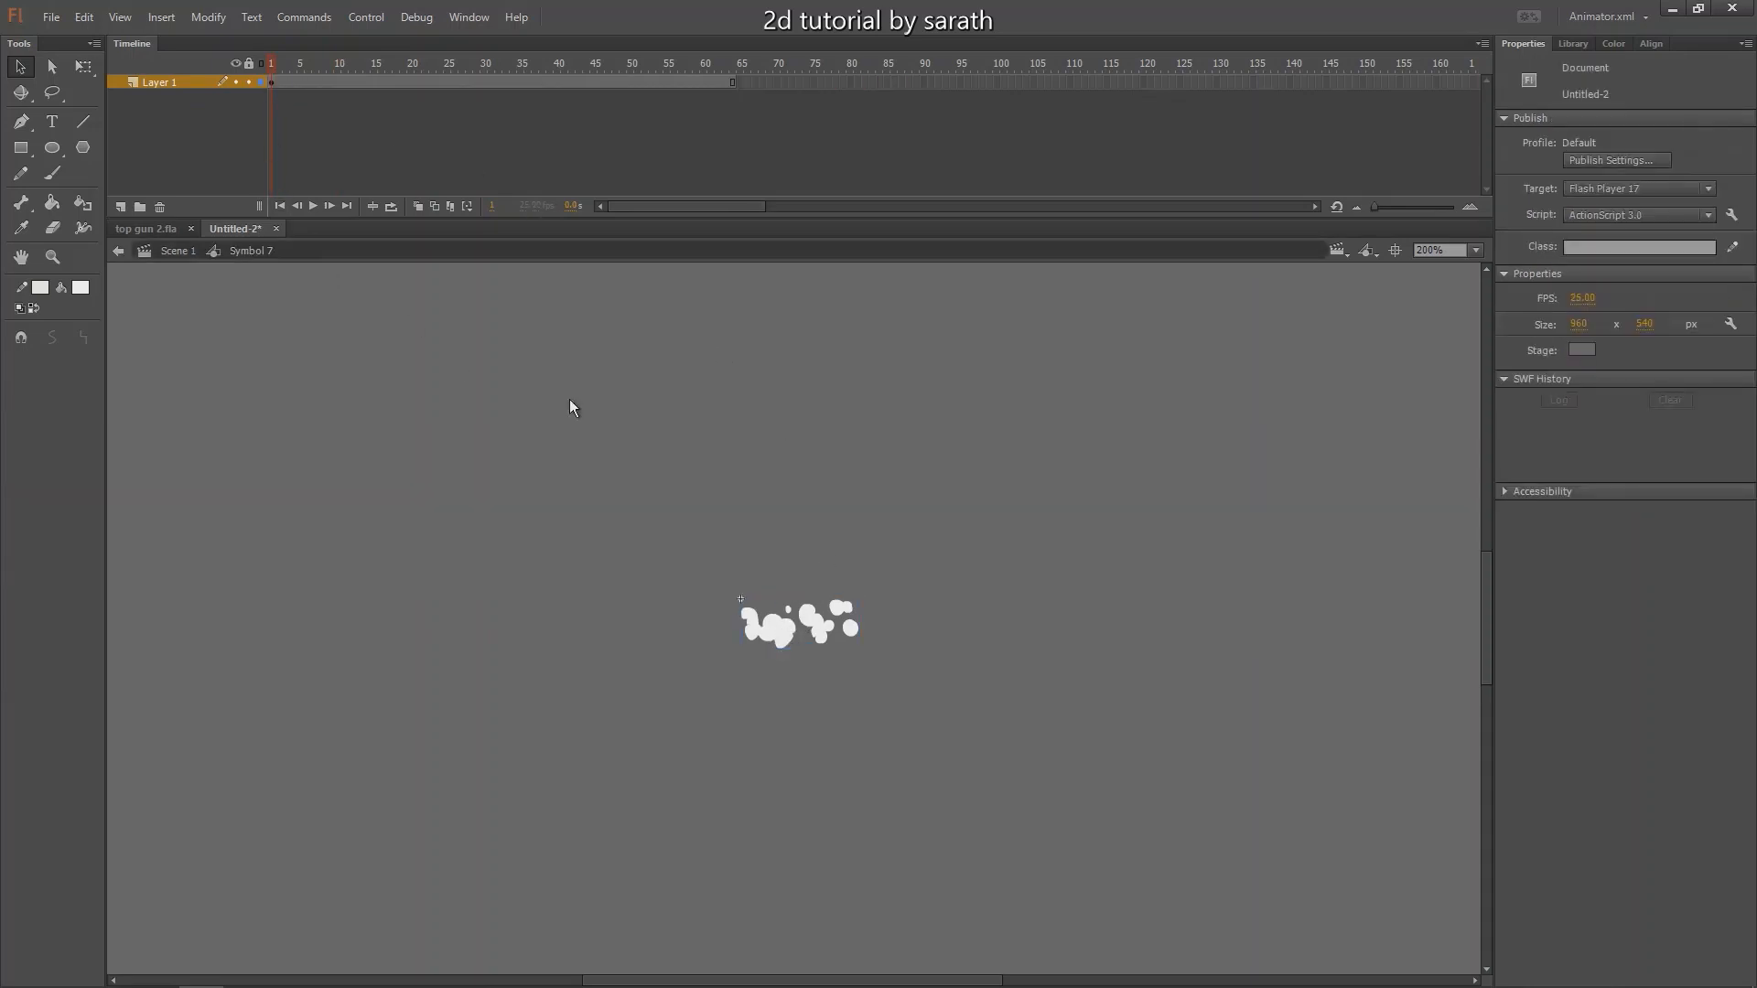
{"action": "left_click", "coordinate": [776, 641]}
{"action": "double_click", "coordinate": [778, 635]}
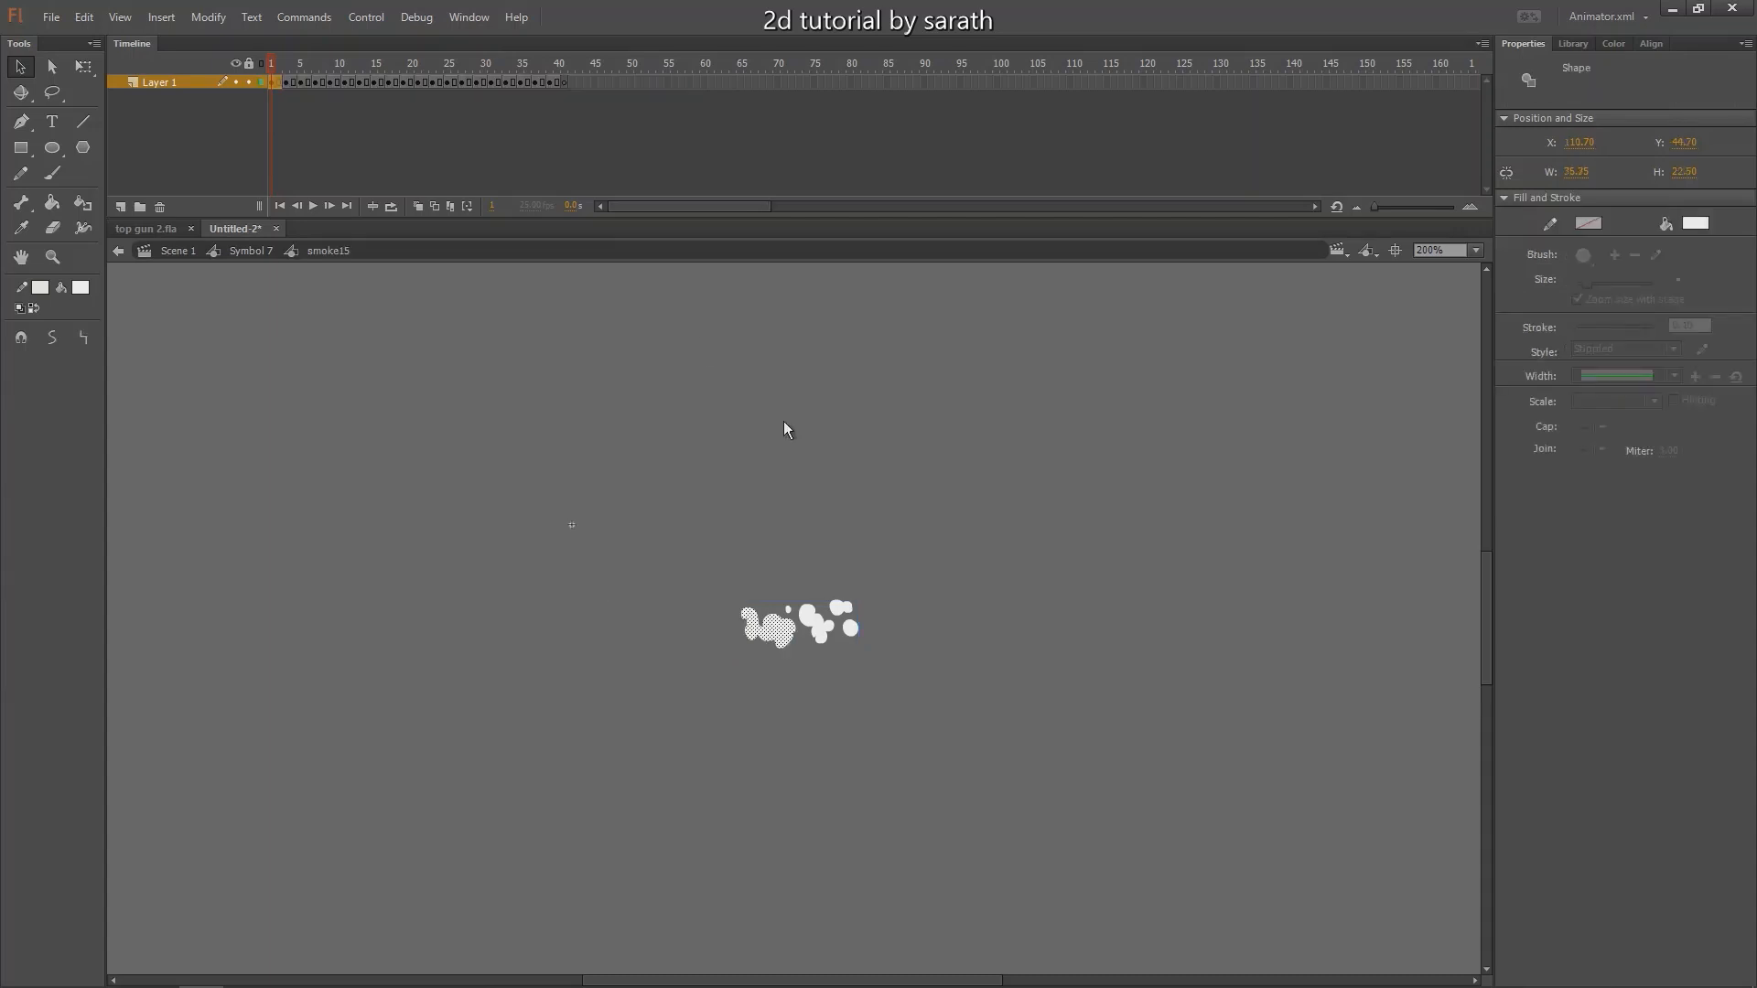
{"action": "left_click", "coordinate": [272, 81]}
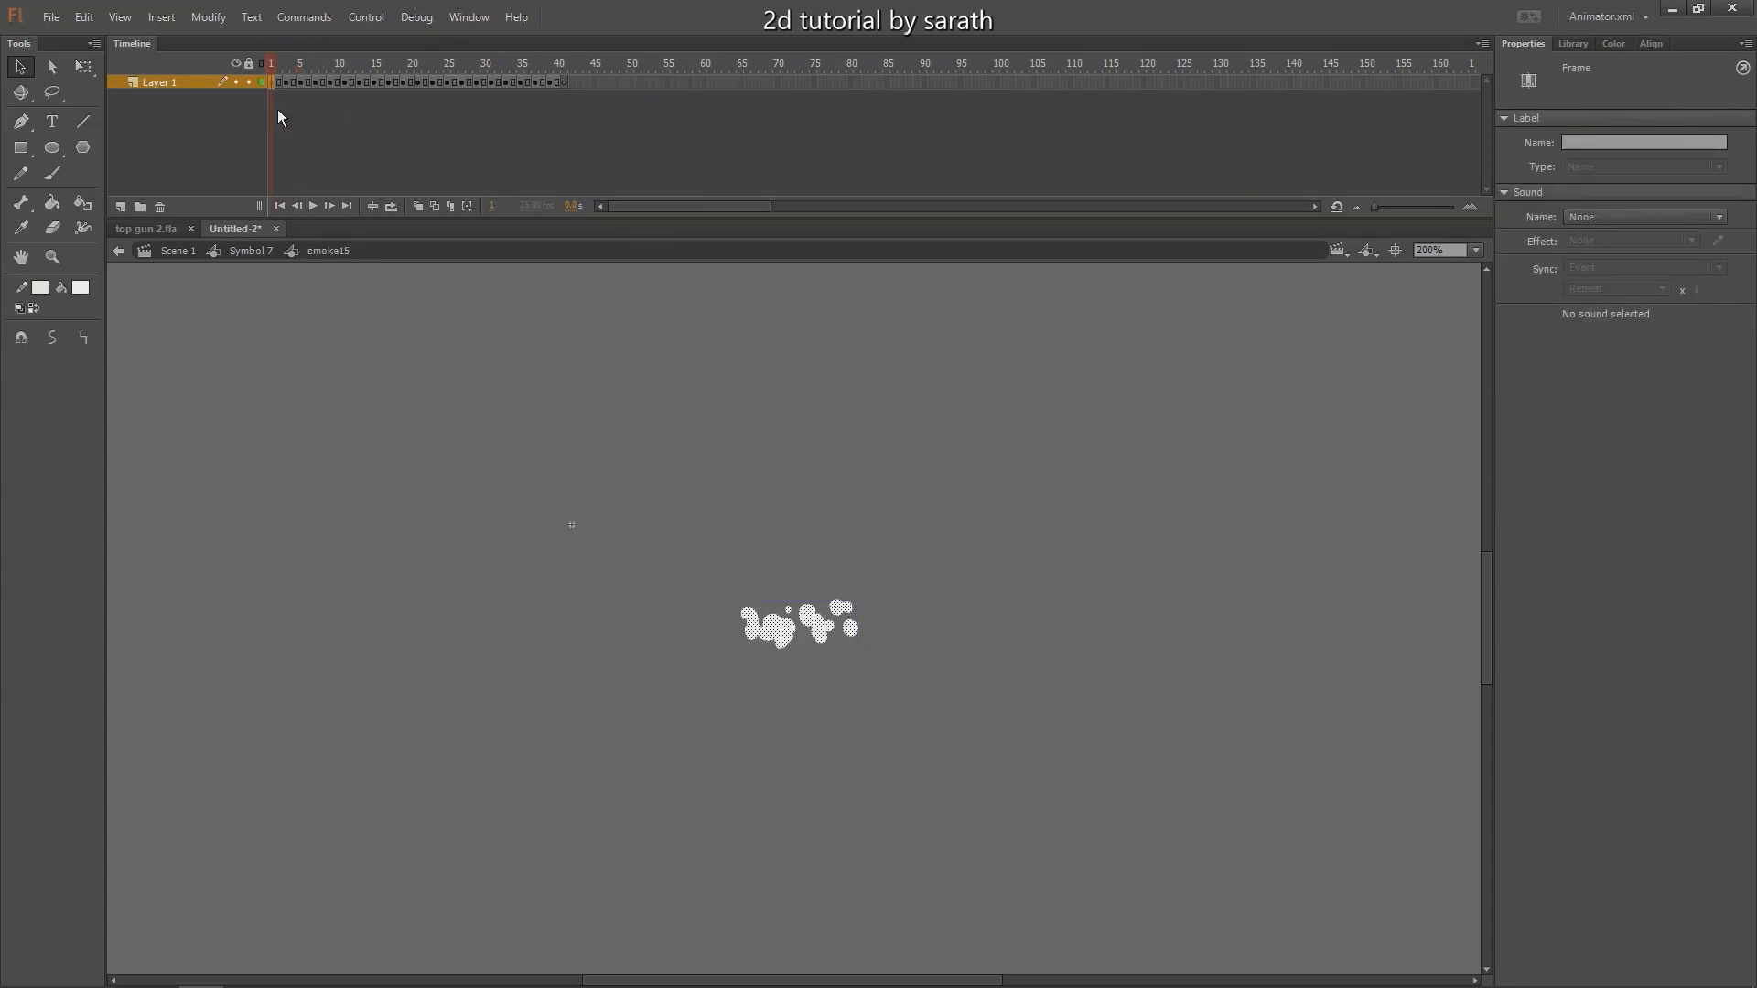
{"action": "left_click", "coordinate": [291, 84]}
{"action": "left_click_drag", "start_coordinate": [302, 84], "coordinate": [476, 84]}
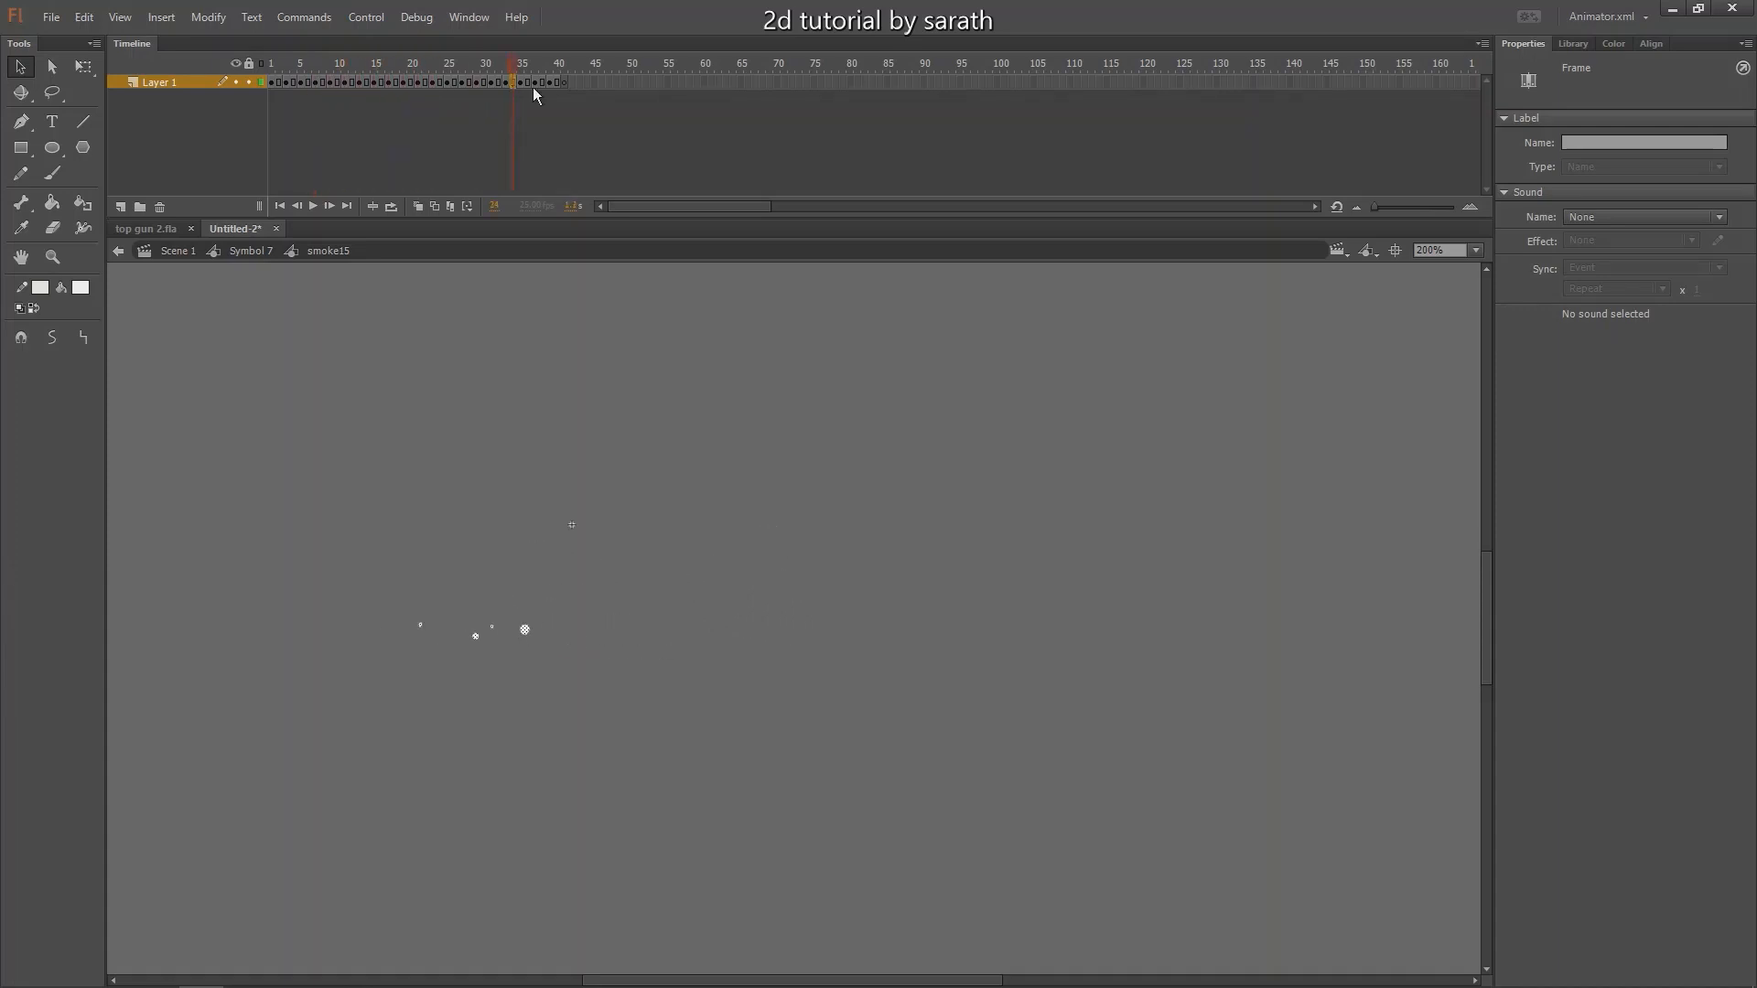
{"action": "key", "text": "Return"}
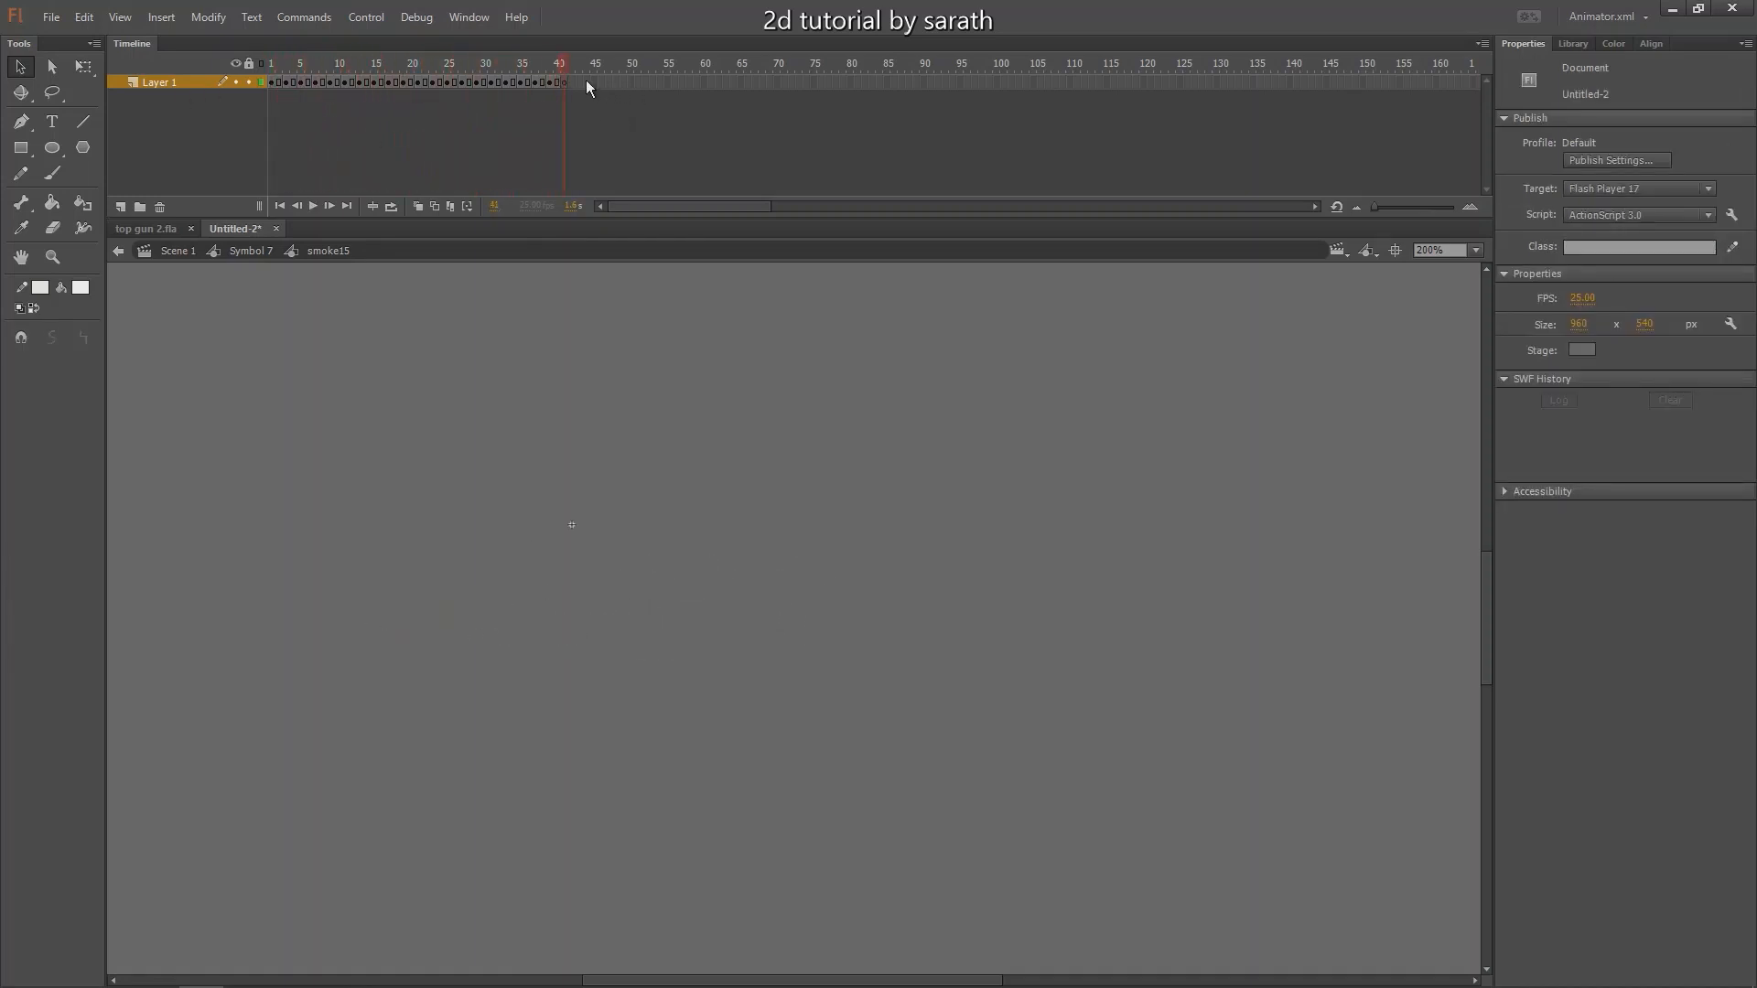
Extend the smoke15 timeline with empty frames to about frame 87 and play it.
{"action": "left_click_drag", "start_coordinate": [588, 84], "coordinate": [739, 95]}
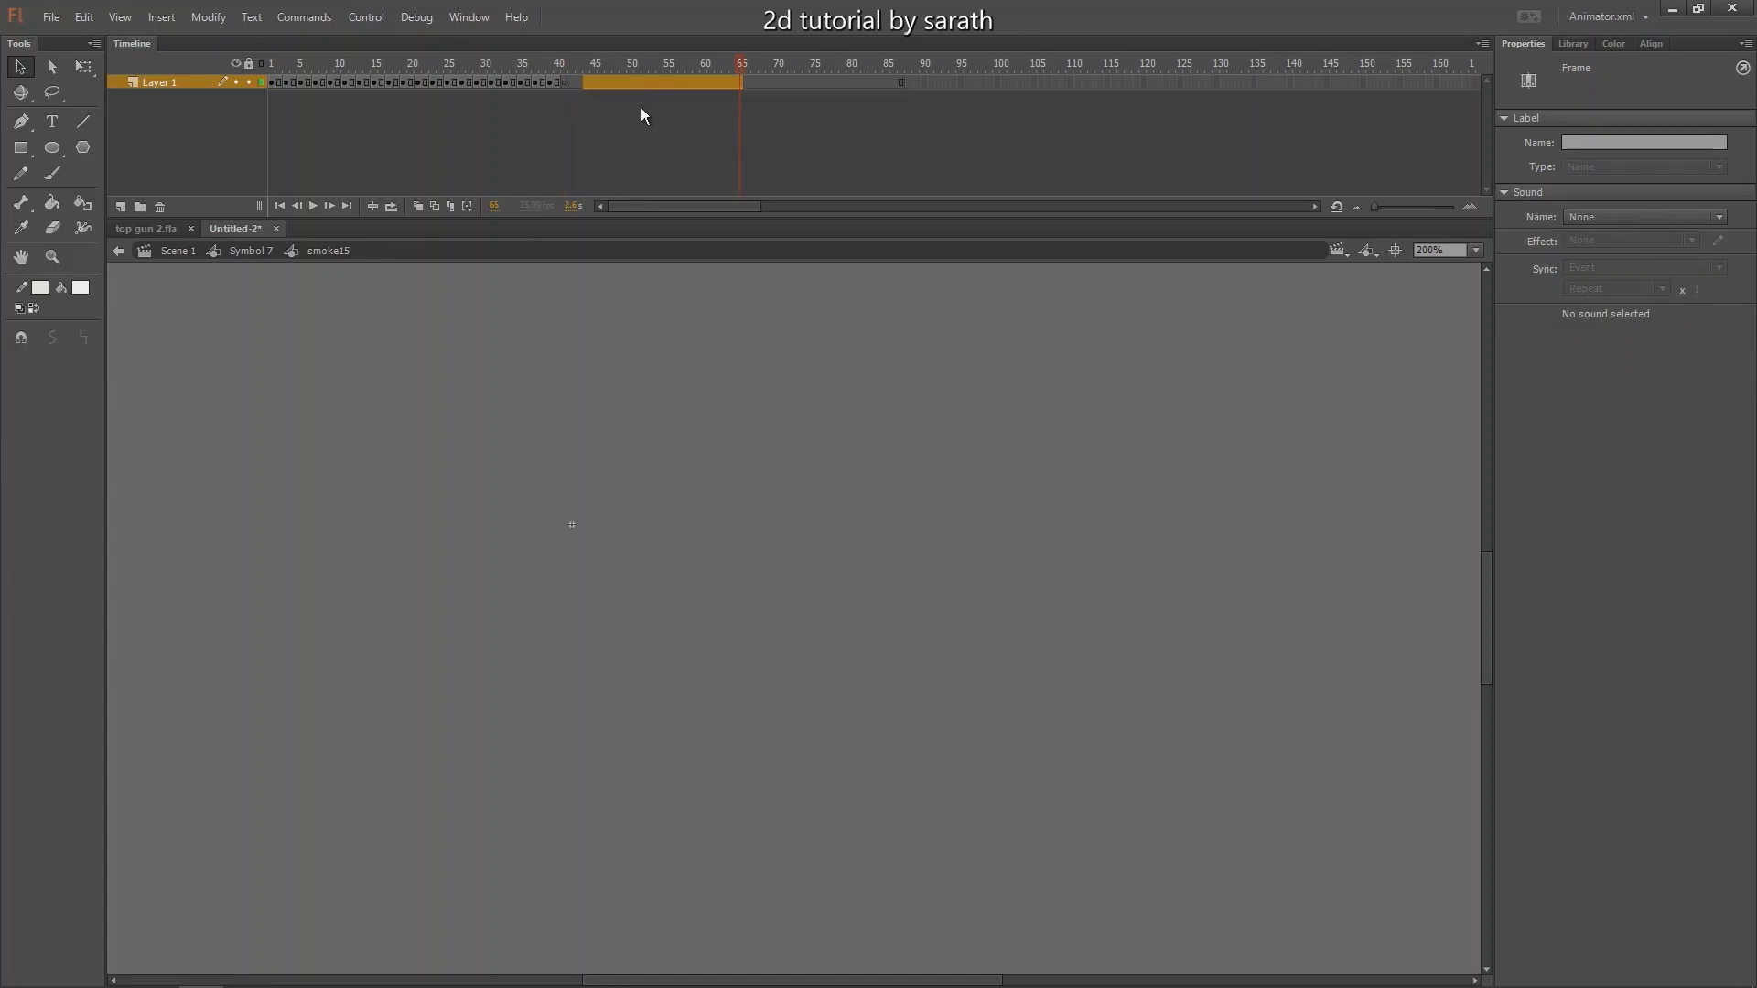
{"action": "key", "text": "shift+F5"}
{"action": "key", "text": "Return"}
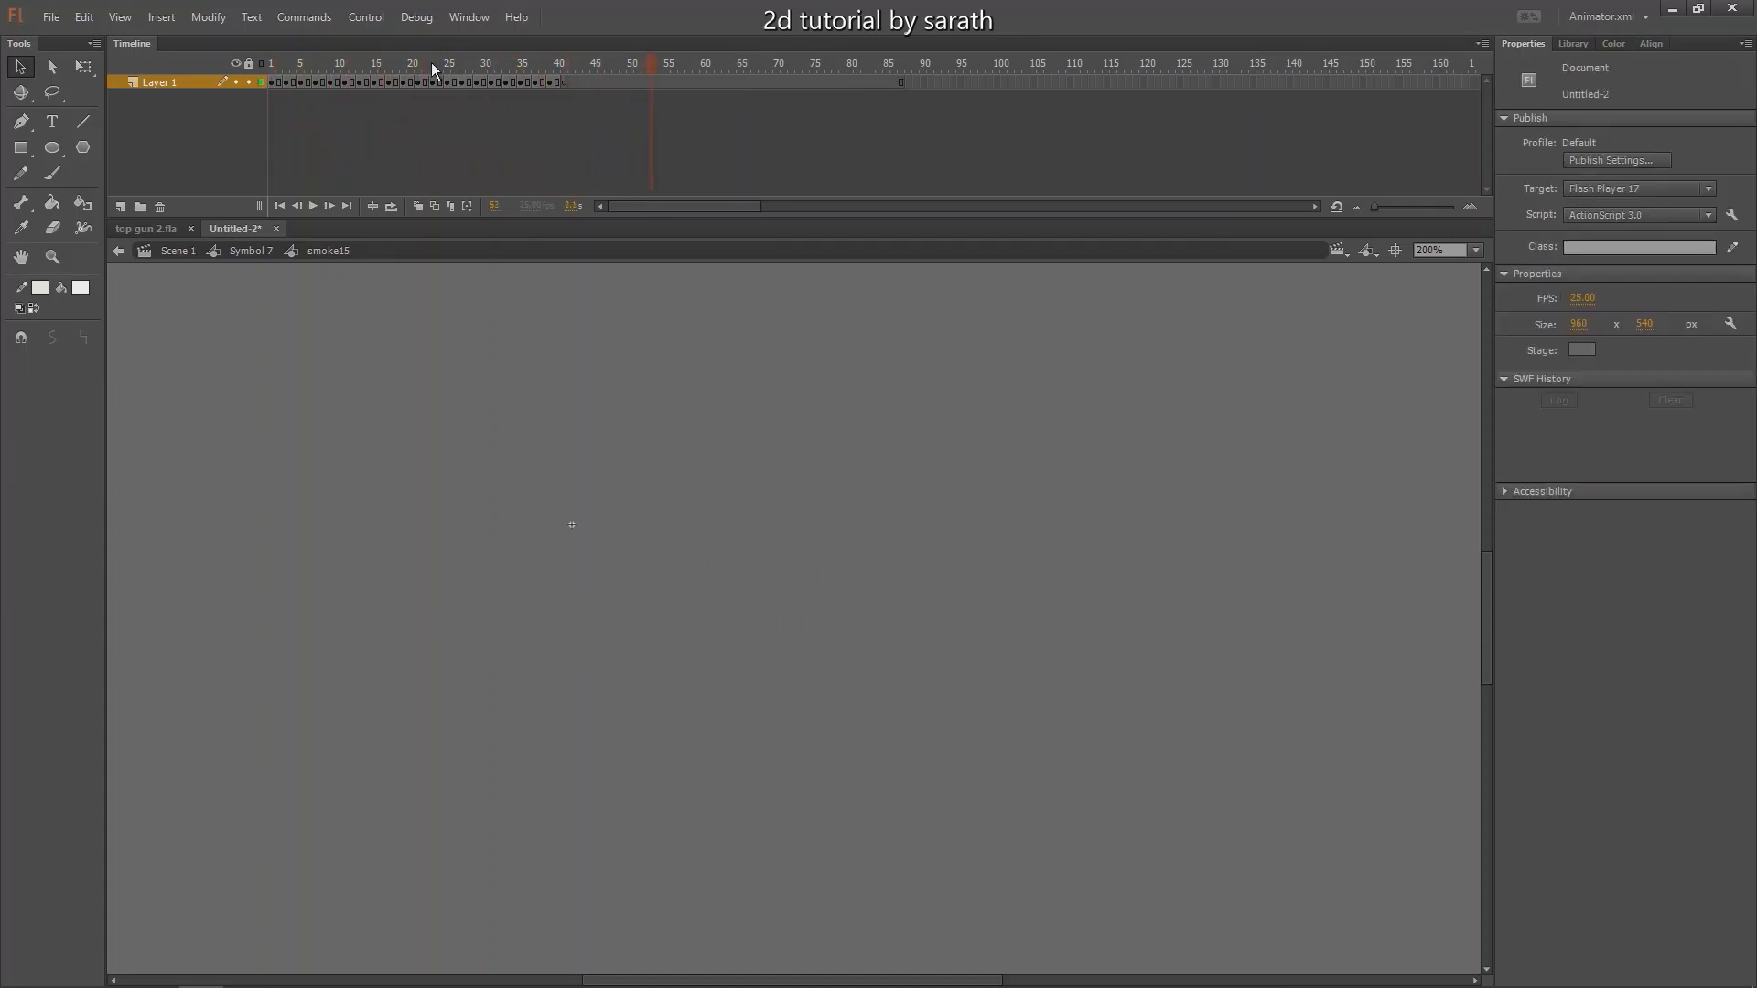
Add a layer in Symbol 7, copy the smoke's frame span onto it starting at frame 3 and offset the copy left.
{"action": "double_click", "coordinate": [460, 382]}
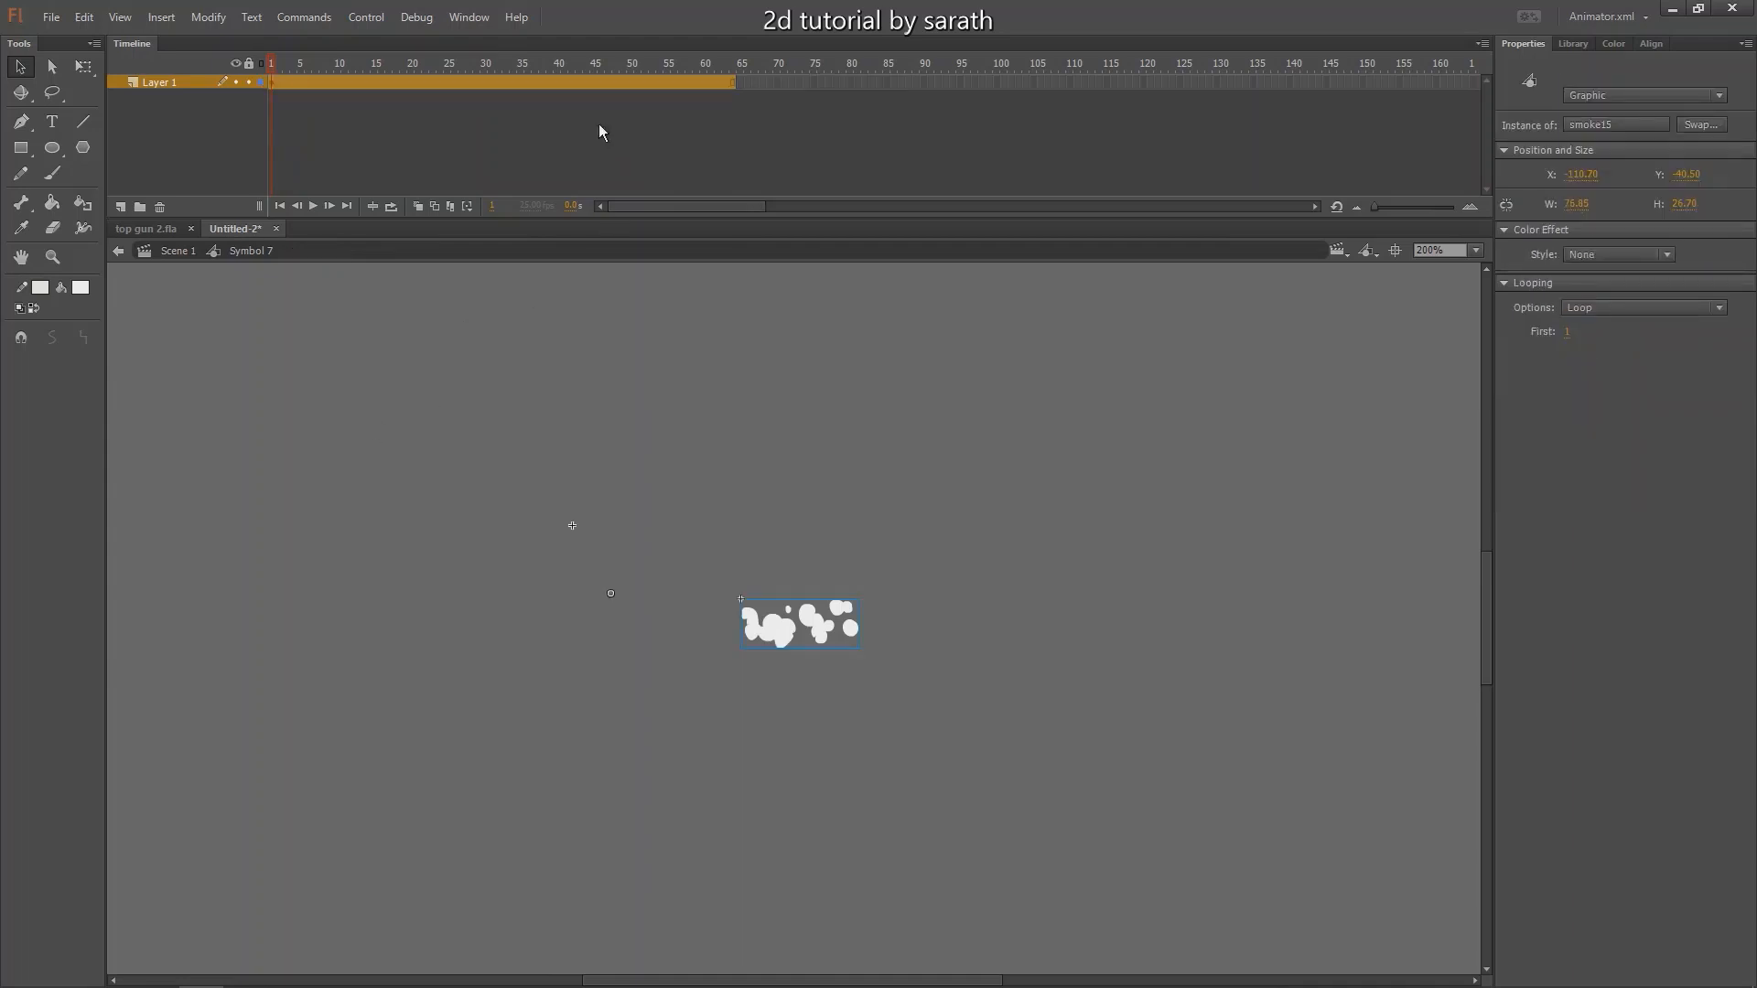
{"action": "left_click", "coordinate": [122, 209]}
{"action": "double_click", "coordinate": [310, 97]}
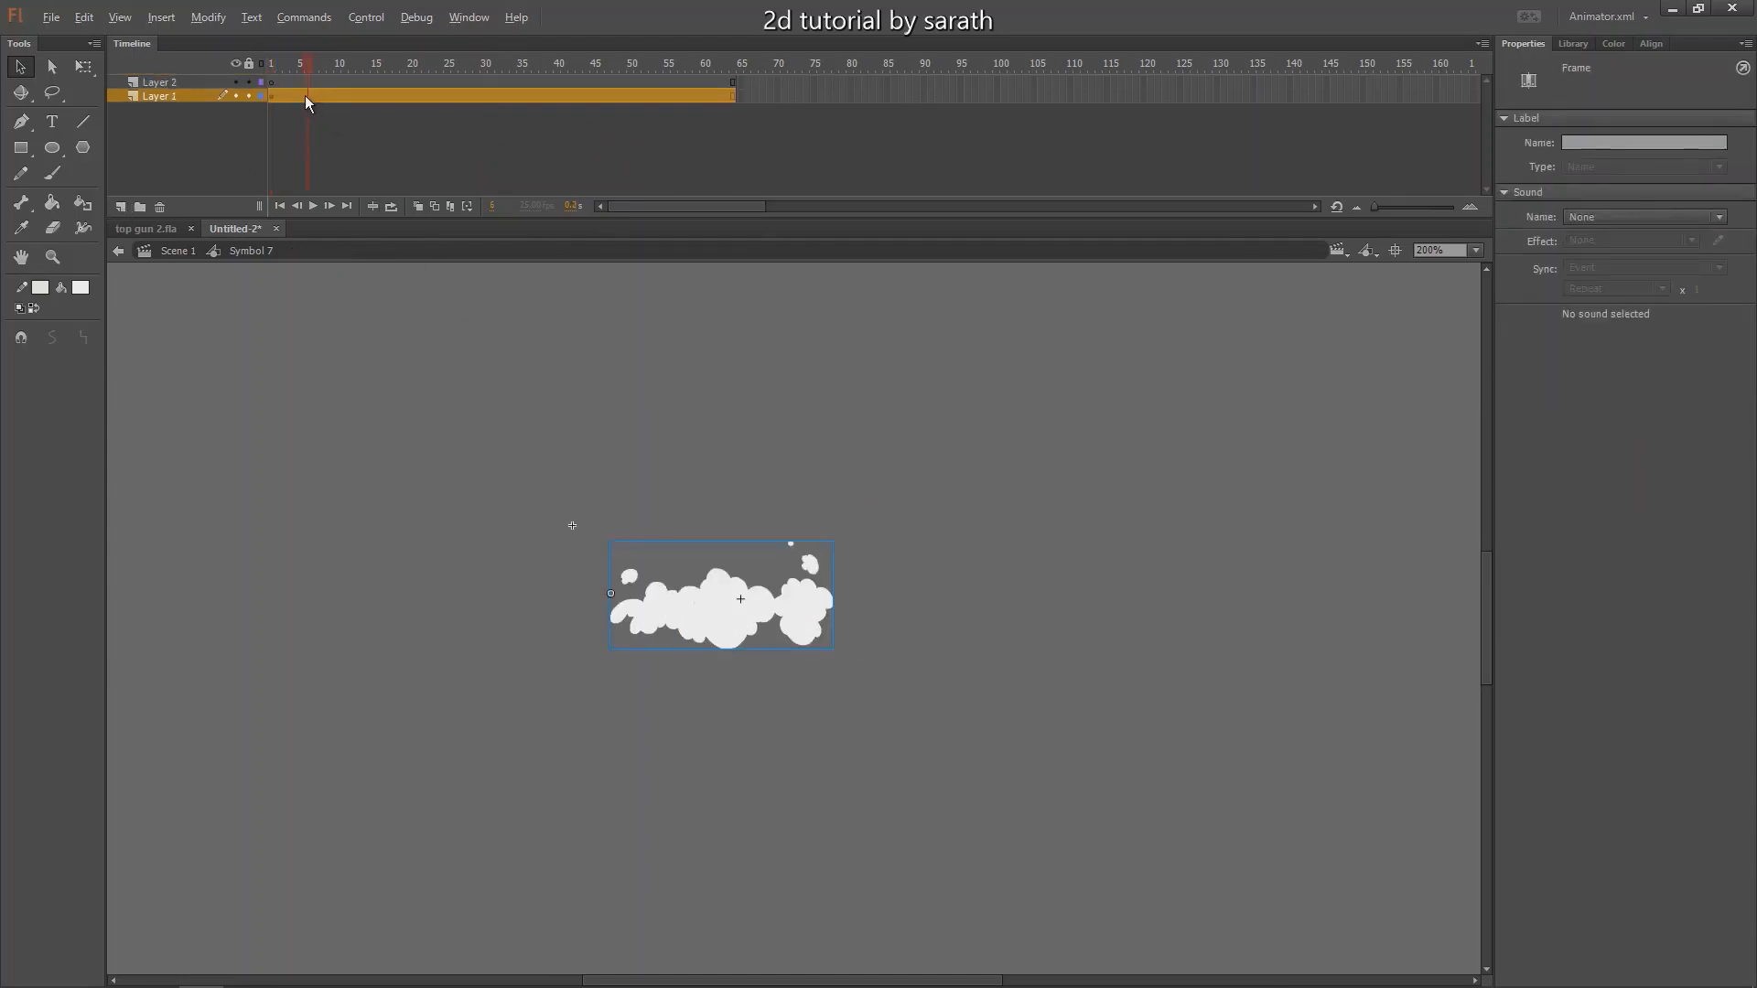
{"action": "left_click_drag", "start_coordinate": [304, 96], "coordinate": [322, 84]}
{"action": "left_click", "coordinate": [288, 83]}
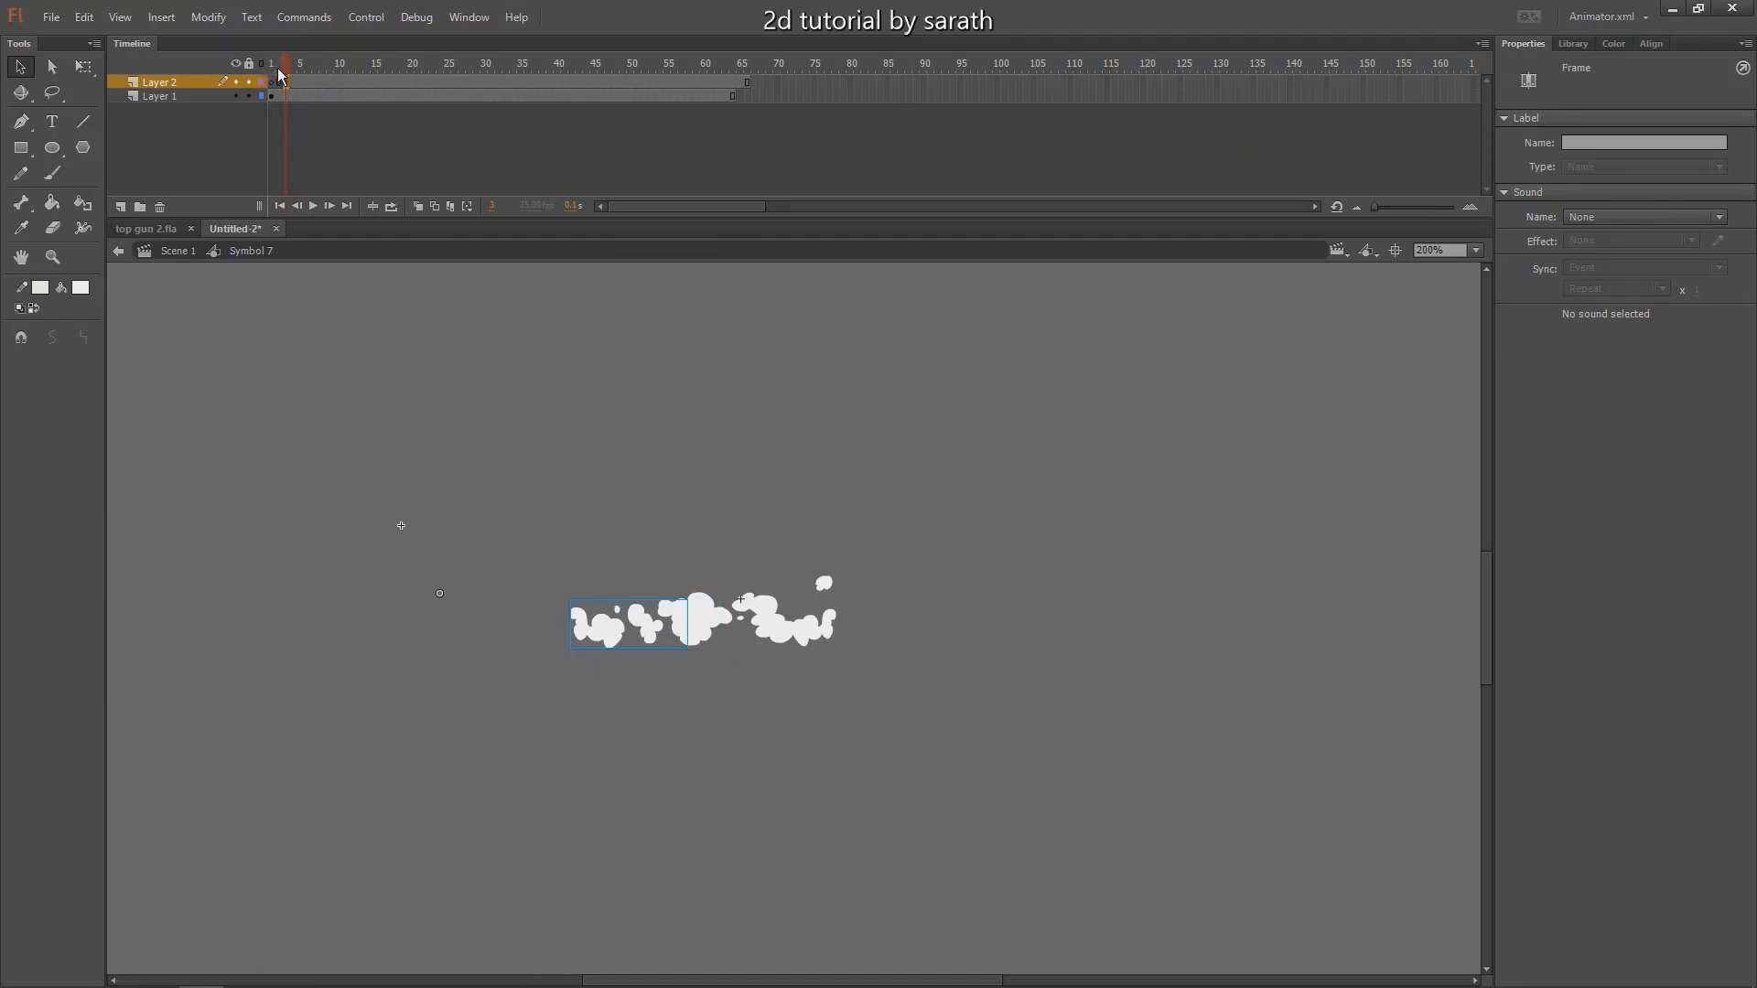
Add a third layer, copy Layer 2's smoke span onto it starting at frame 5 and shift that copy further left.
{"action": "left_click_drag", "start_coordinate": [285, 69], "coordinate": [147, 229]}
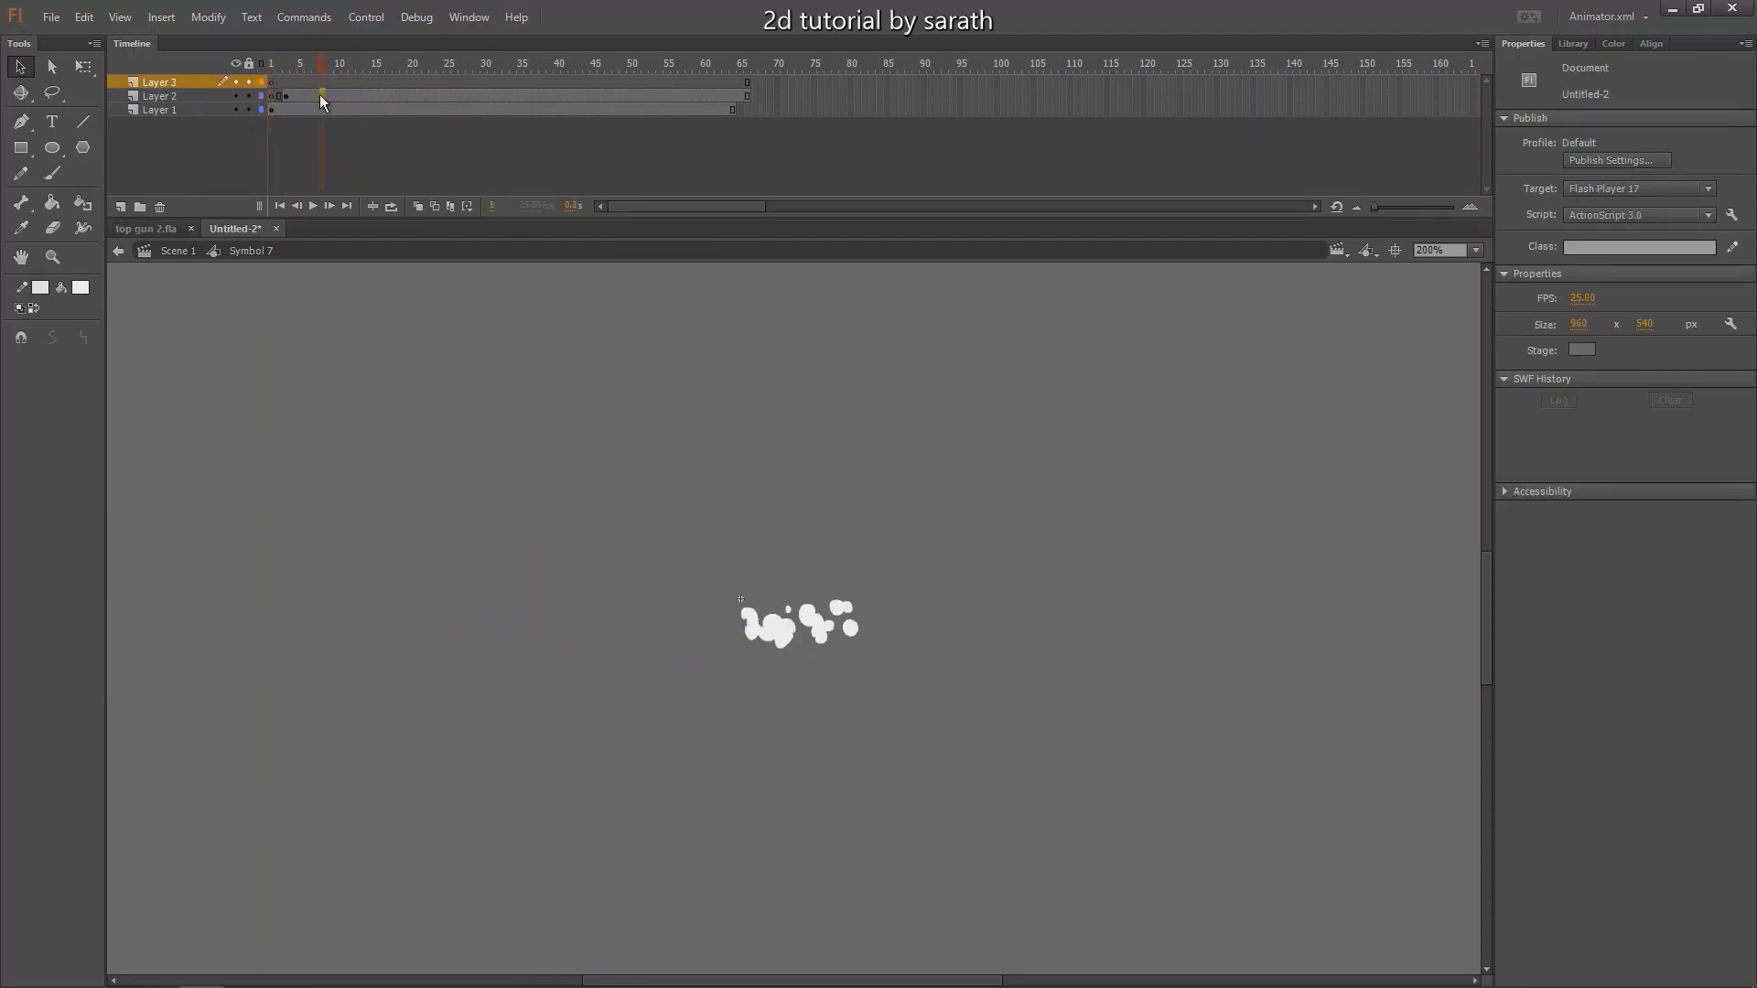
{"action": "double_click", "coordinate": [321, 96]}
{"action": "left_click_drag", "start_coordinate": [320, 95], "coordinate": [334, 85]}
{"action": "left_click", "coordinate": [298, 82]}
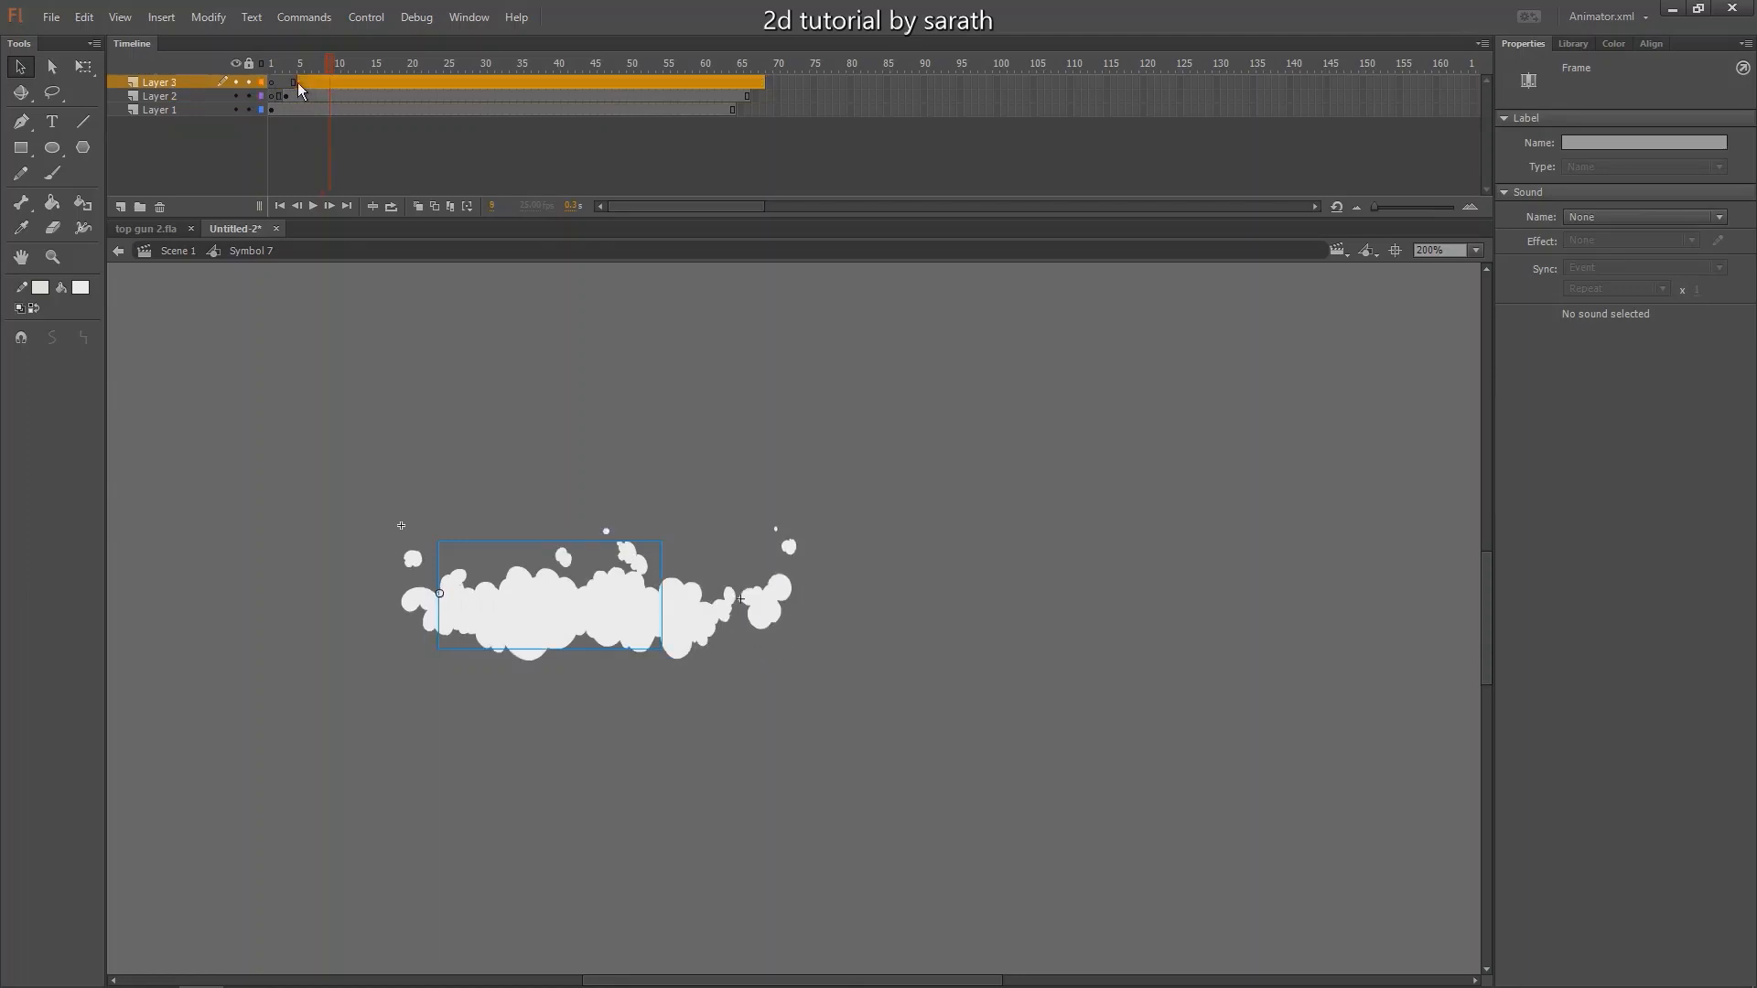
{"action": "key", "text": "shift+Left"}
{"action": "key", "text": "shift+Left"}
{"action": "key", "text": "shift+Left"}
{"action": "key", "text": "shift+Left"}
{"action": "key", "text": "shift+Left"}
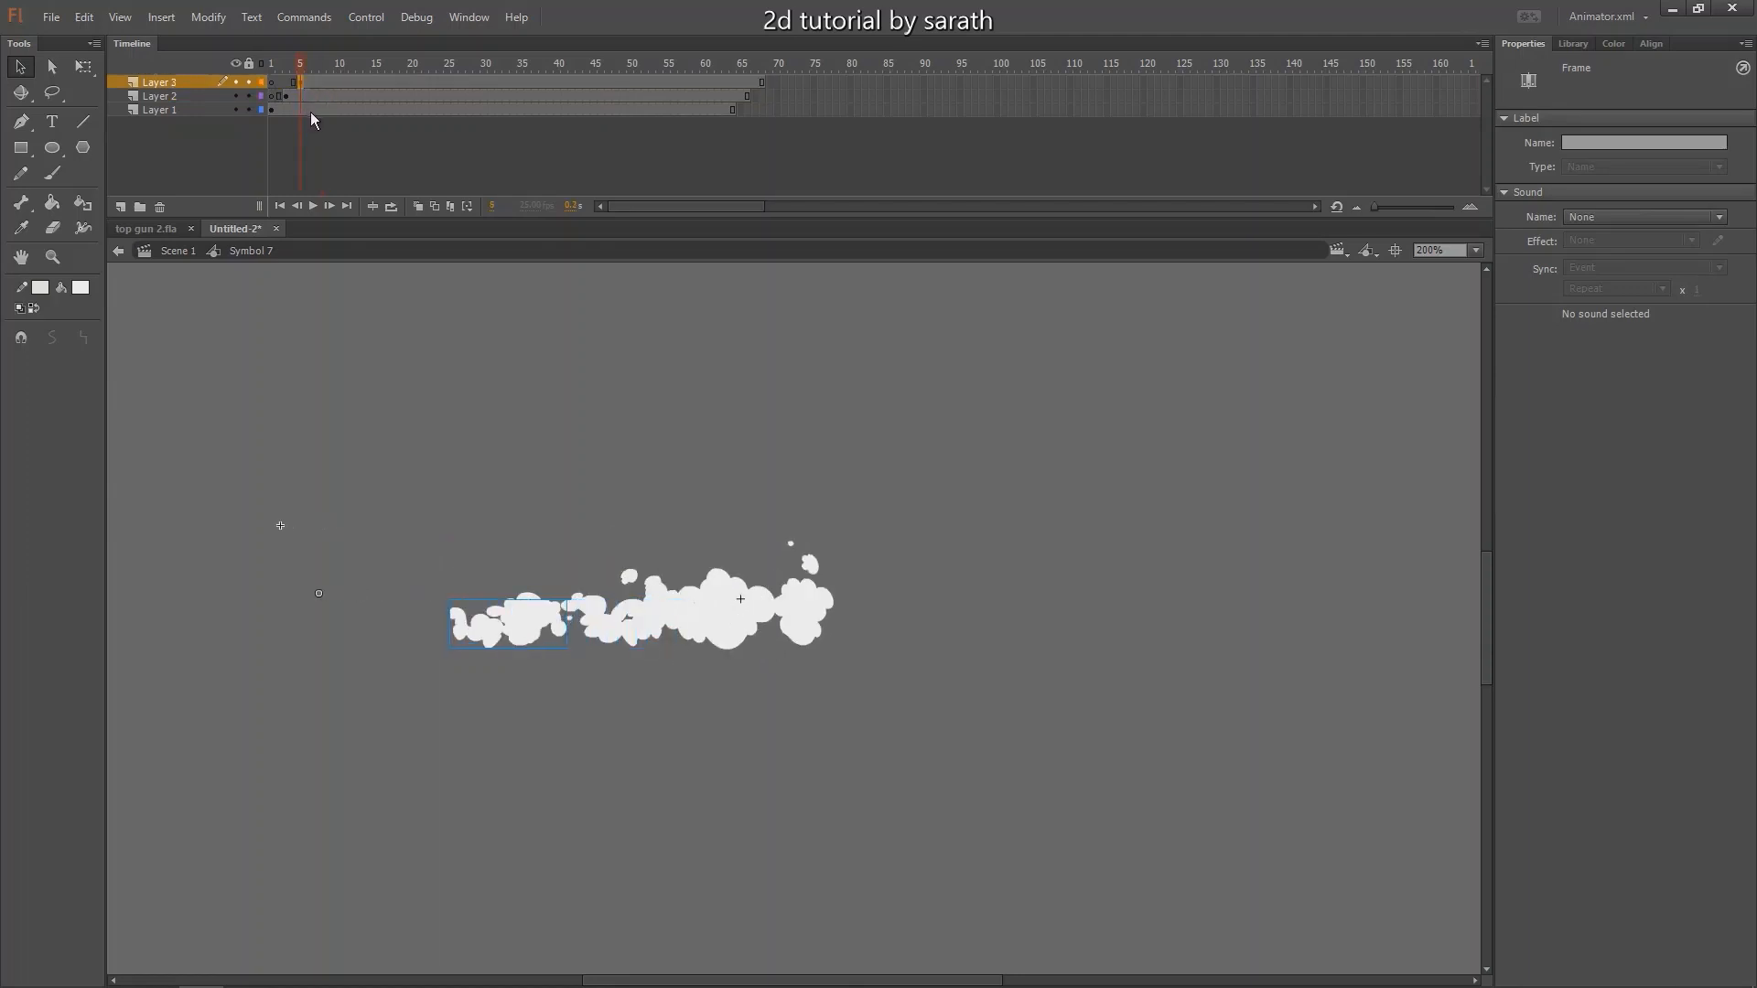
Add a fourth layer, copy Layer 3's smoke span onto it starting at frame 7 and shift that copy further left.
{"action": "left_click", "coordinate": [122, 209]}
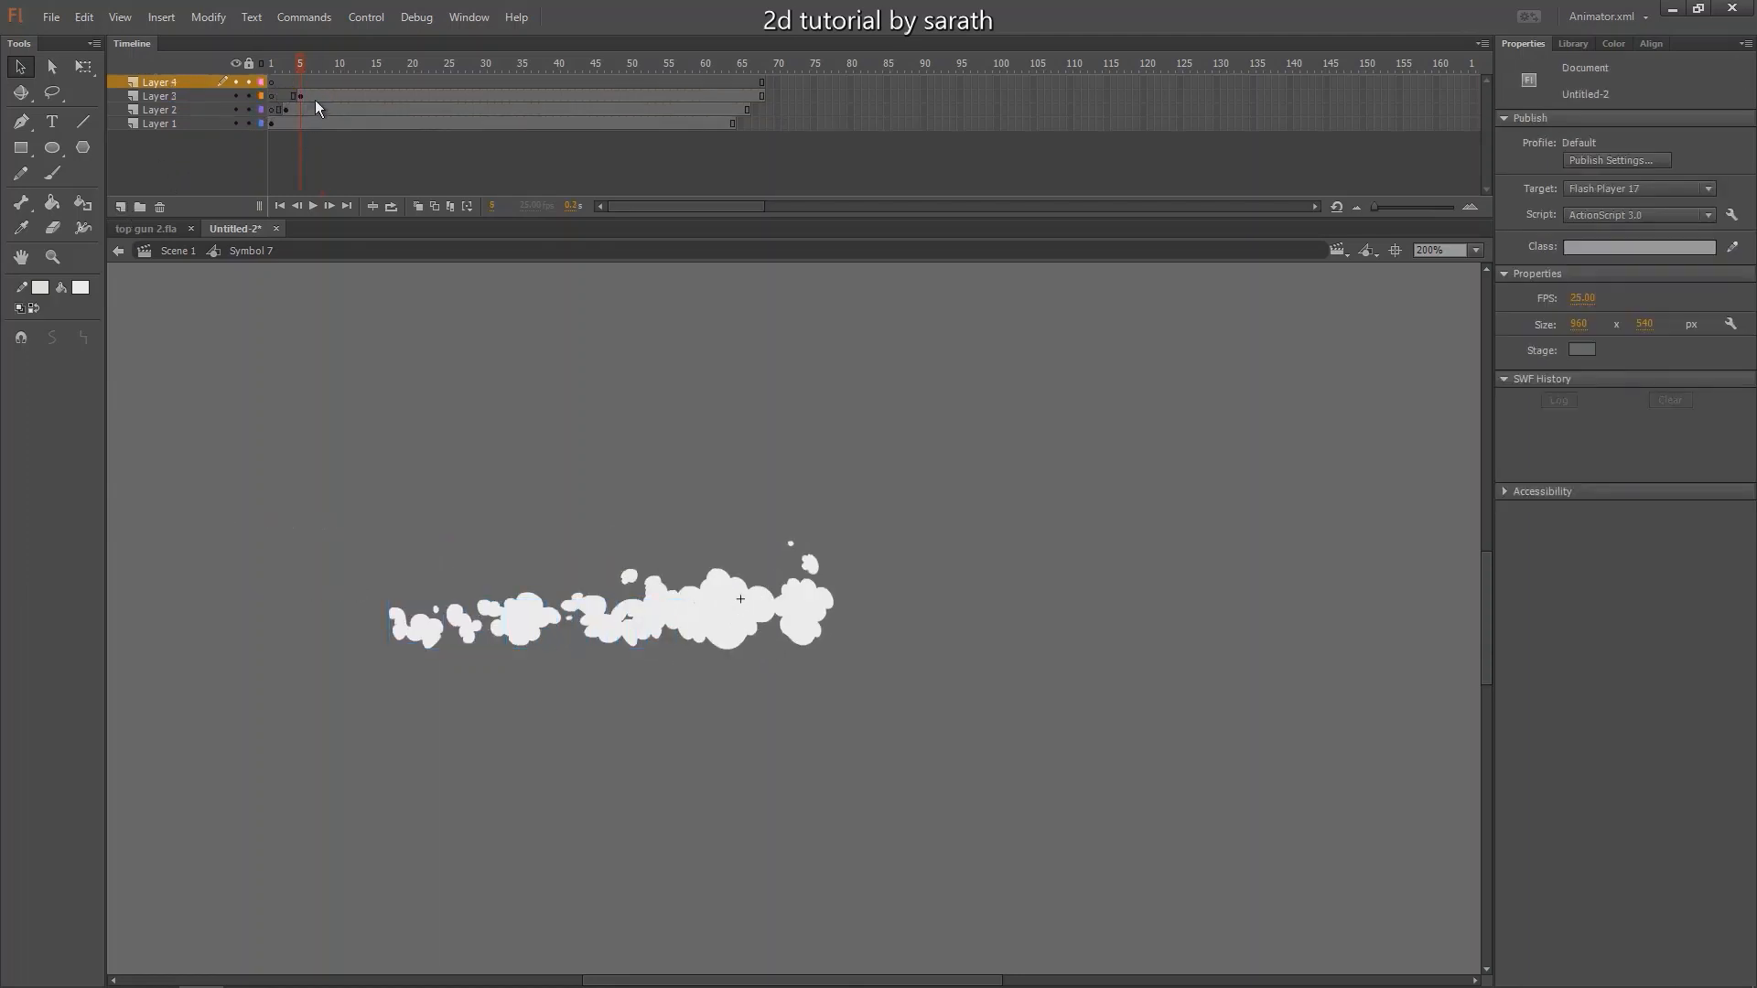
{"action": "double_click", "coordinate": [321, 98]}
{"action": "left_click_drag", "start_coordinate": [331, 97], "coordinate": [344, 84]}
{"action": "left_click", "coordinate": [316, 83]}
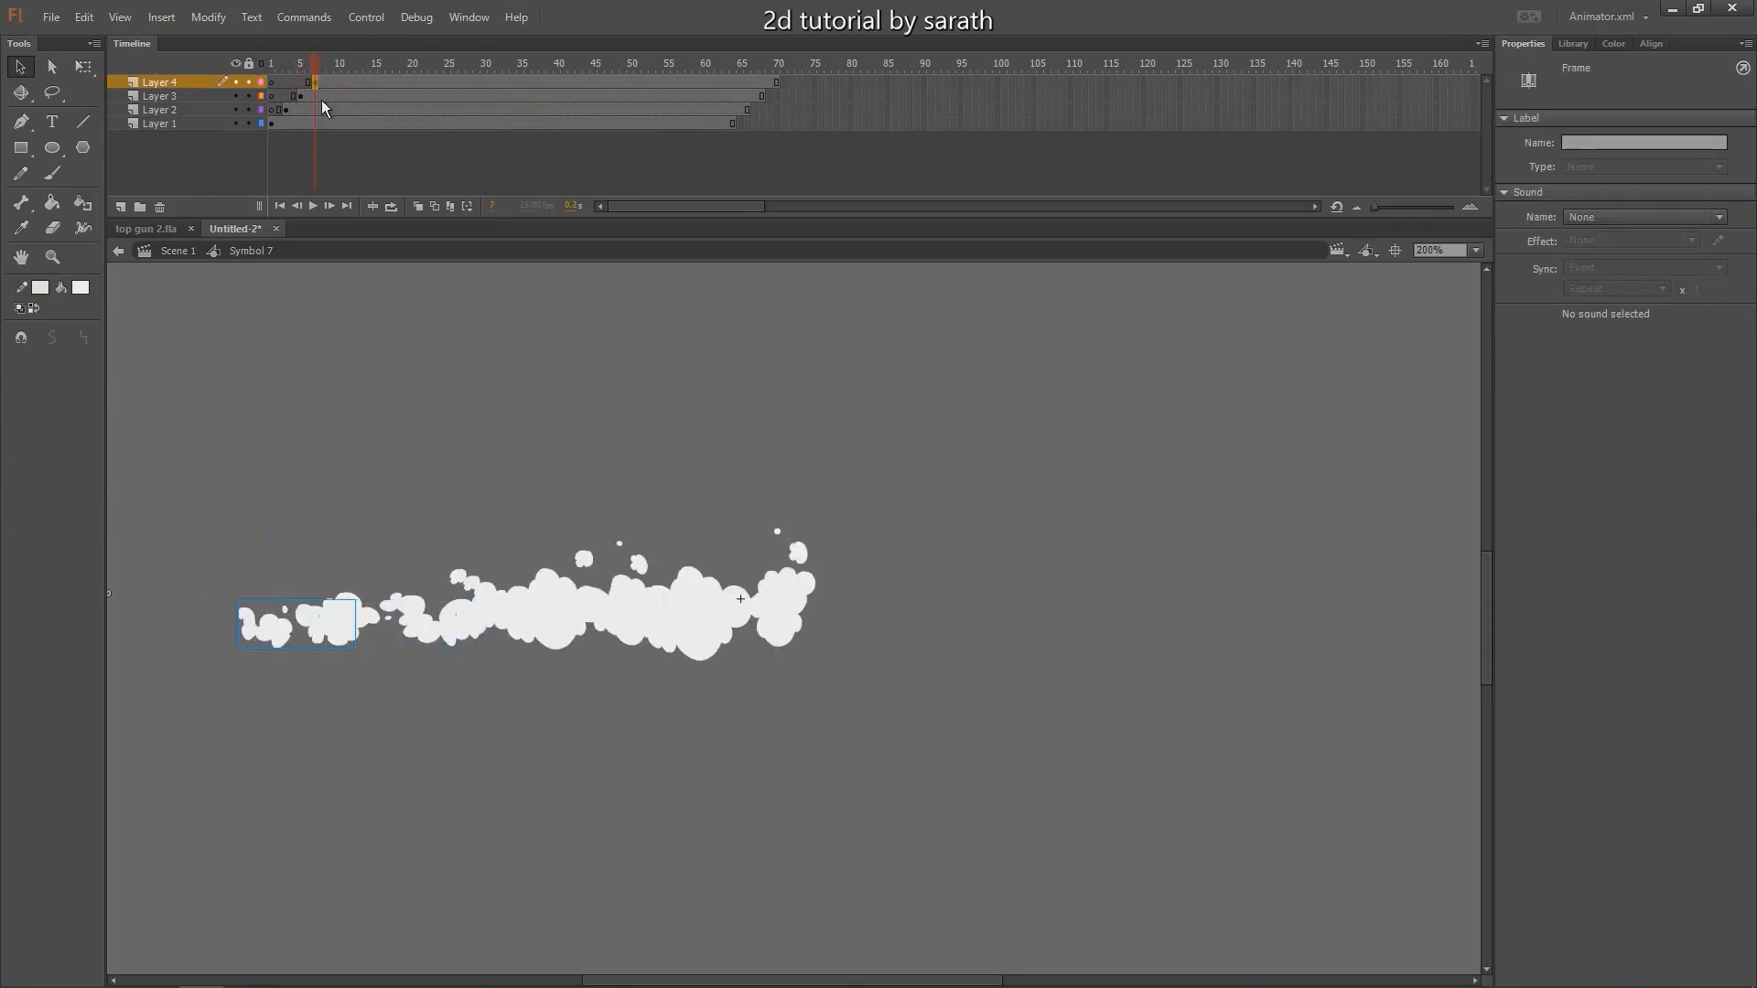
Add a fifth layer, copy Layer 4's smoke span onto it starting at frame 9 and shift that copy beyond the trail's left end.
{"action": "left_click", "coordinate": [122, 208]}
{"action": "left_click", "coordinate": [337, 96]}
{"action": "double_click", "coordinate": [338, 96]}
{"action": "left_click_drag", "start_coordinate": [348, 96], "coordinate": [366, 83]}
{"action": "left_click", "coordinate": [330, 82]}
{"action": "key", "text": "shift+Left"}
{"action": "key", "text": "shift+Left"}
{"action": "key", "text": "shift+Left"}
{"action": "key", "text": "shift+Left"}
{"action": "key", "text": "shift+Left"}
{"action": "key", "text": "shift+Left"}
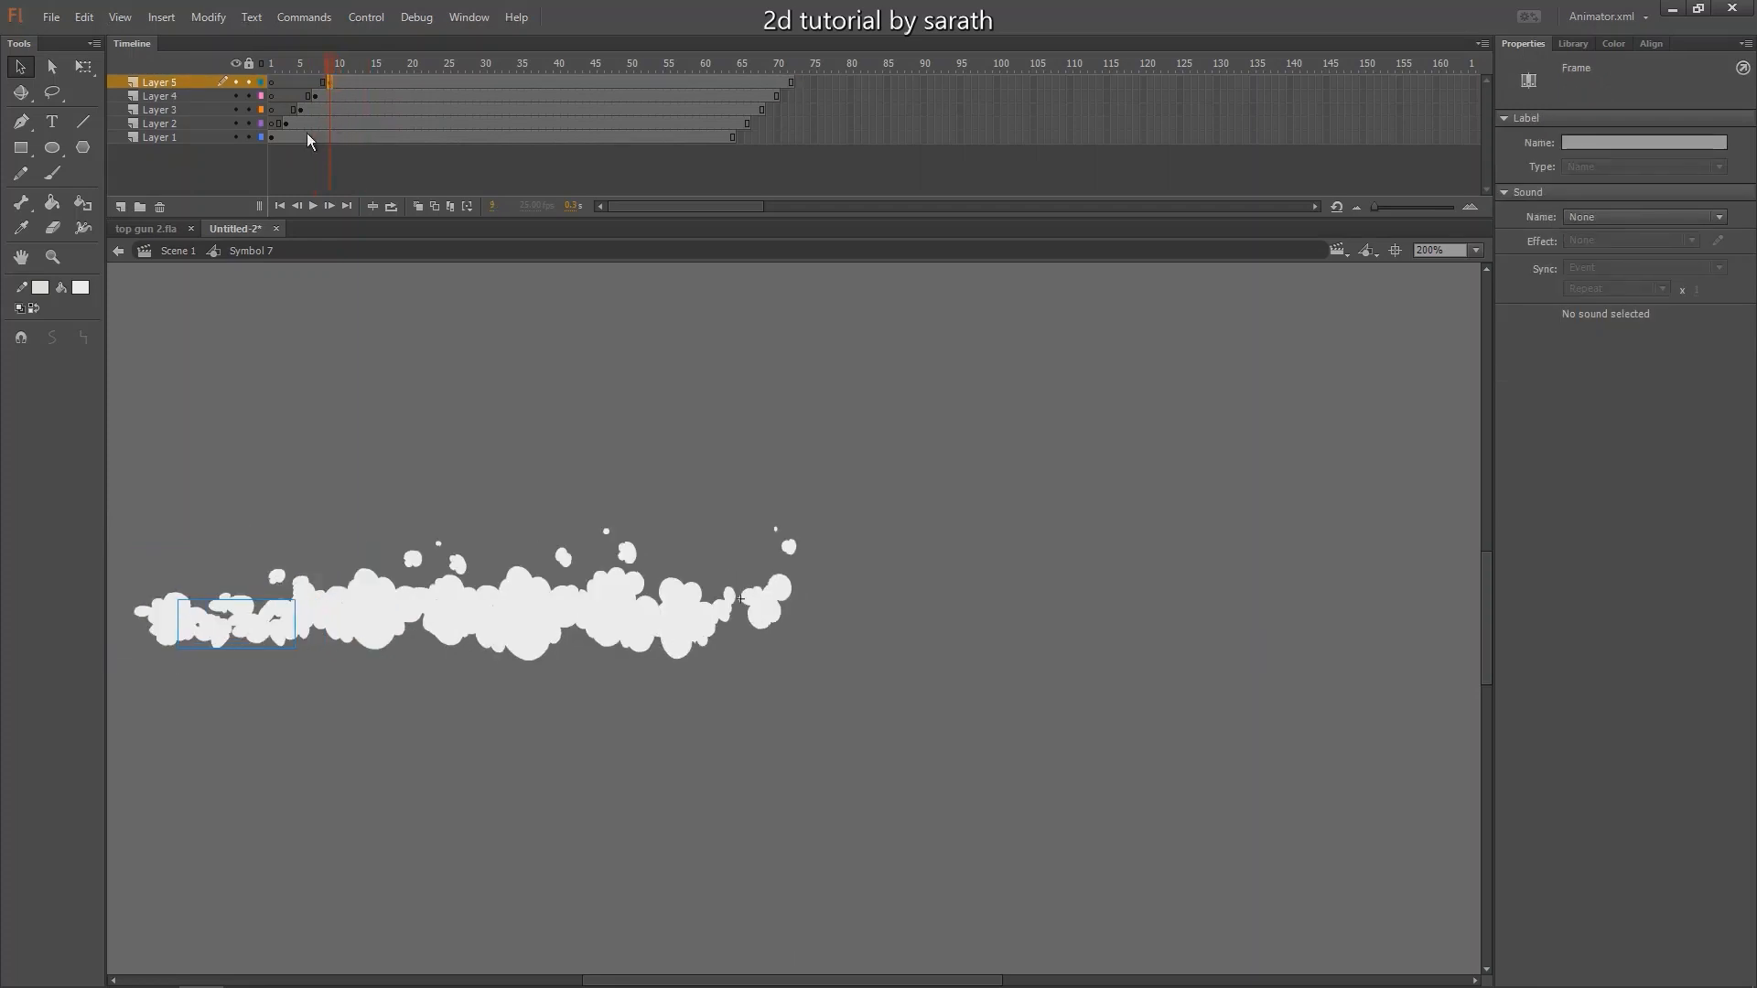
{"action": "left_click_drag", "start_coordinate": [289, 445], "coordinate": [624, 401]}
{"action": "left_click_drag", "start_coordinate": [562, 469], "coordinate": [682, 458]}
{"action": "key", "text": "shift+Left"}
{"action": "key", "text": "shift+Left"}
{"action": "key", "text": "shift+Left"}
{"action": "key", "text": "shift+Left"}
{"action": "key", "text": "shift+Left"}
{"action": "key", "text": "shift+Left"}
{"action": "key", "text": "shift+Left"}
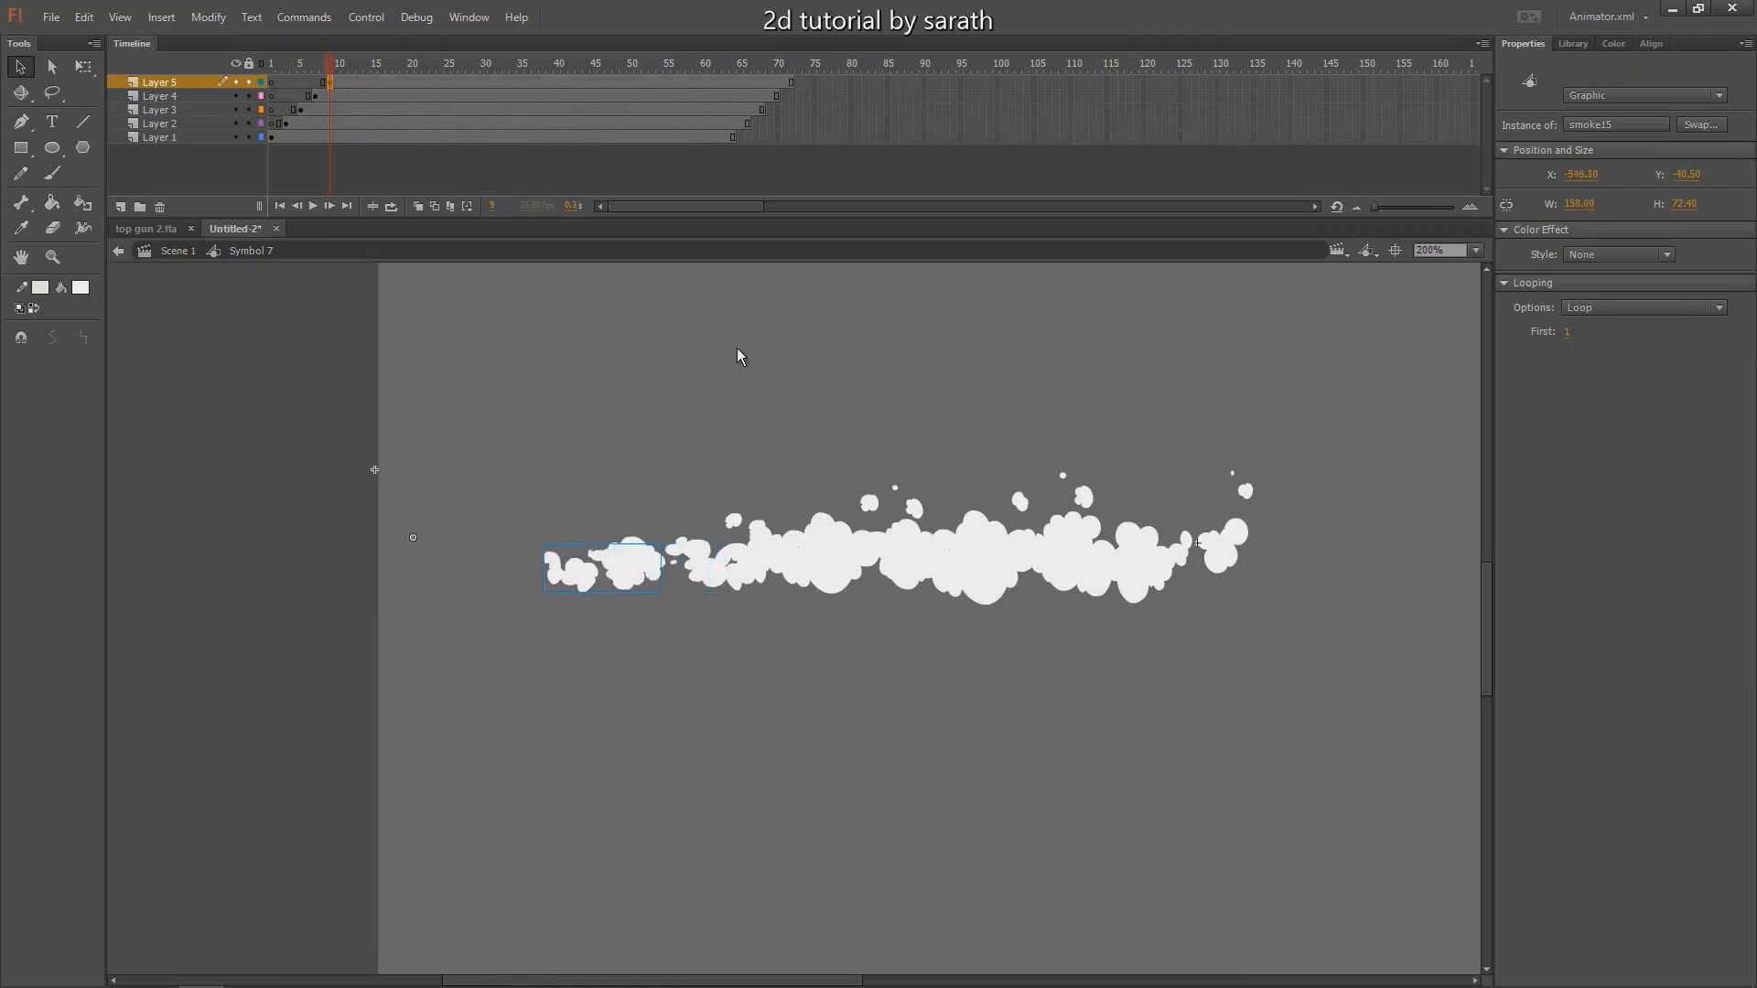
Add a sixth layer, copy Layer 5's smoke span onto it starting at frame 11 and extend the trail left with that copy.
{"action": "left_click", "coordinate": [121, 206]}
{"action": "left_click", "coordinate": [370, 97]}
{"action": "mouse_move", "coordinate": [349, 95]}
{"action": "left_mouse_down"}
{"action": "mouse_move", "coordinate": [368, 84]}
{"action": "mouse_move", "coordinate": [351, 82]}
{"action": "left_mouse_up"}
{"action": "left_click", "coordinate": [347, 82]}
{"action": "key", "text": "shift+Left"}
{"action": "key", "text": "shift+Left"}
{"action": "key", "text": "shift+Left"}
{"action": "key", "text": "shift+Left"}
{"action": "key", "text": "shift+Left"}
{"action": "key", "text": "shift+Left"}
{"action": "key", "text": "shift+Left"}
{"action": "key", "text": "shift+Left"}
{"action": "key", "text": "shift+Left"}
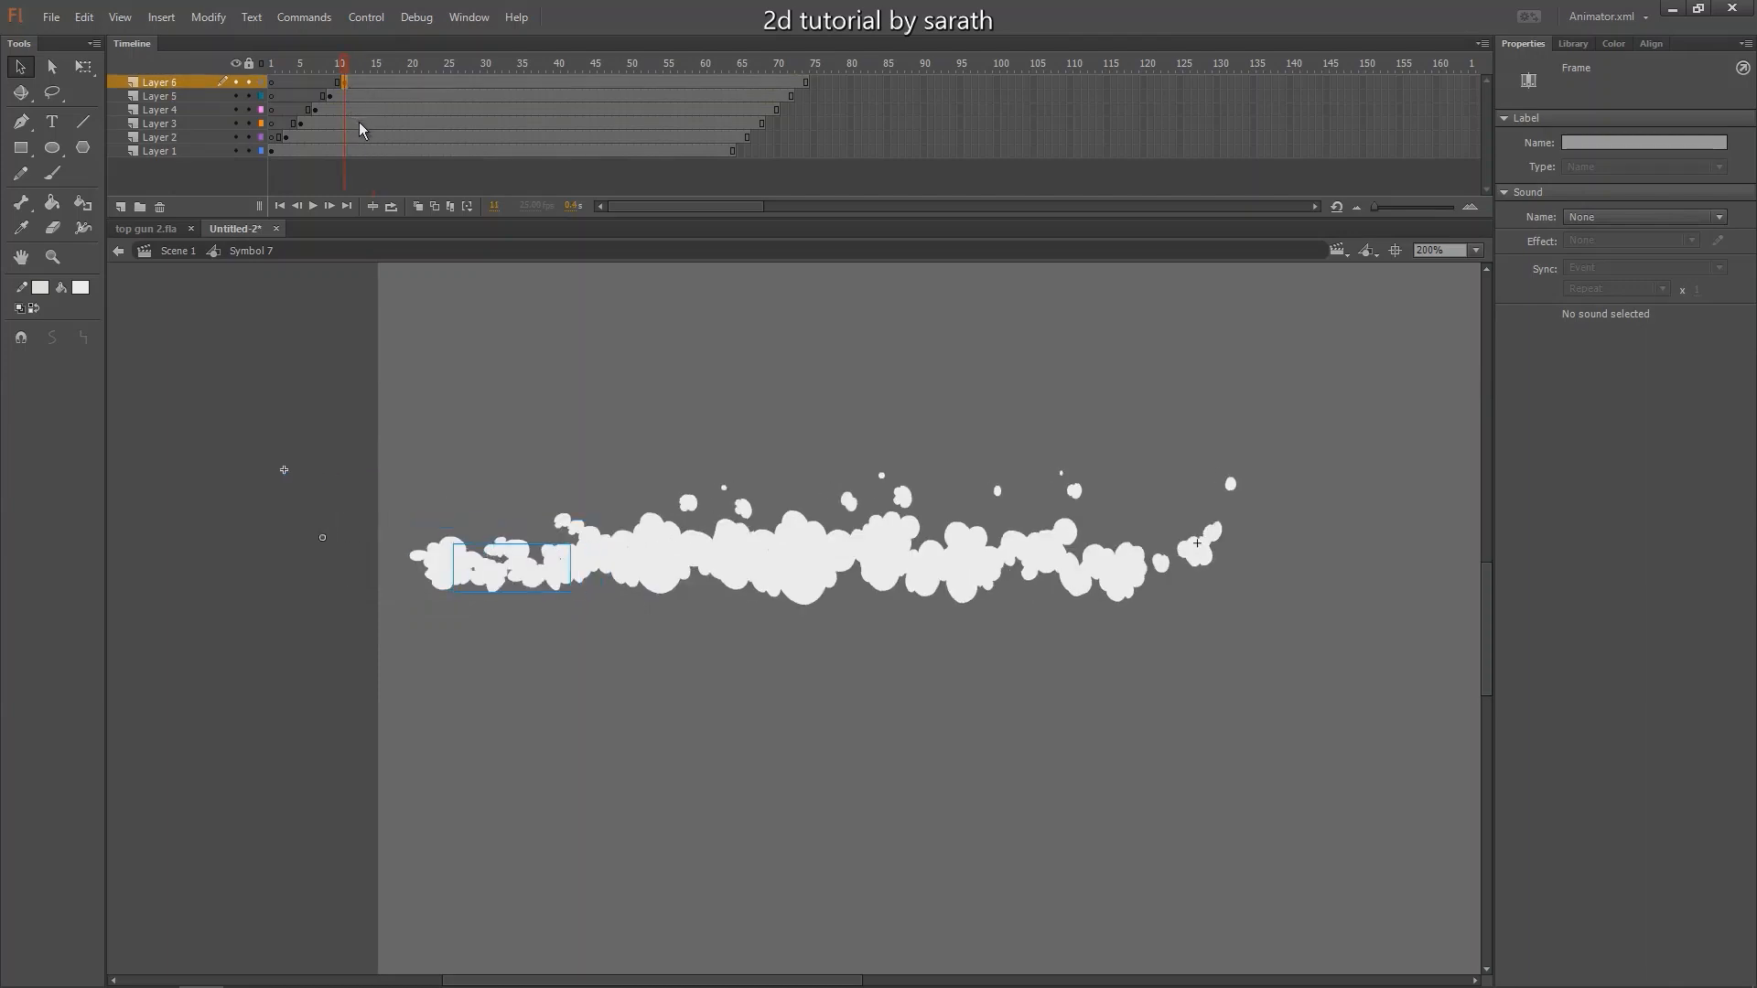
{"action": "key", "text": "shift+Left"}
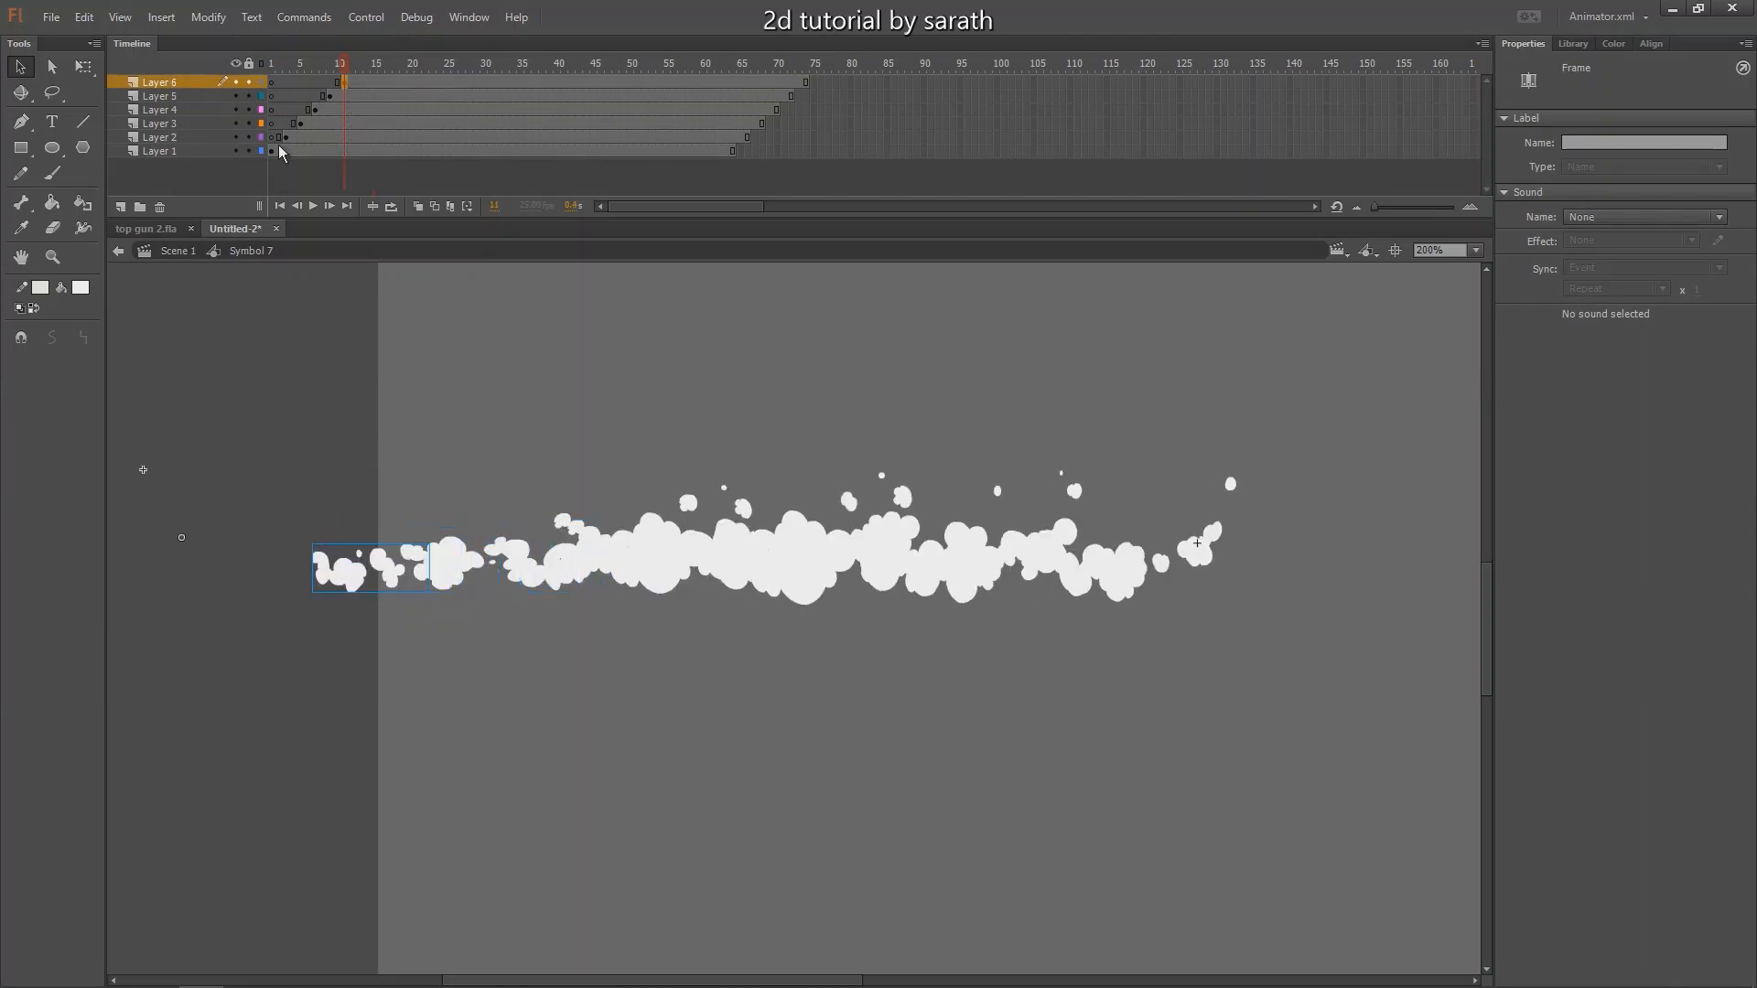
Add a seventh layer, copy Layer 6's smoke span onto it starting at frame 13 and move that copy to the trail's left end.
{"action": "left_click", "coordinate": [119, 207]}
{"action": "double_click", "coordinate": [368, 97]}
{"action": "left_click_drag", "start_coordinate": [381, 97], "coordinate": [397, 82], "text": "alt"}
{"action": "left_click", "coordinate": [361, 85]}
{"action": "key", "text": "shift+Left"}
{"action": "key", "text": "shift+Left"}
{"action": "key", "text": "shift+Left"}
{"action": "key", "text": "shift+Left"}
{"action": "key", "text": "shift+Left"}
{"action": "key", "text": "shift+Left"}
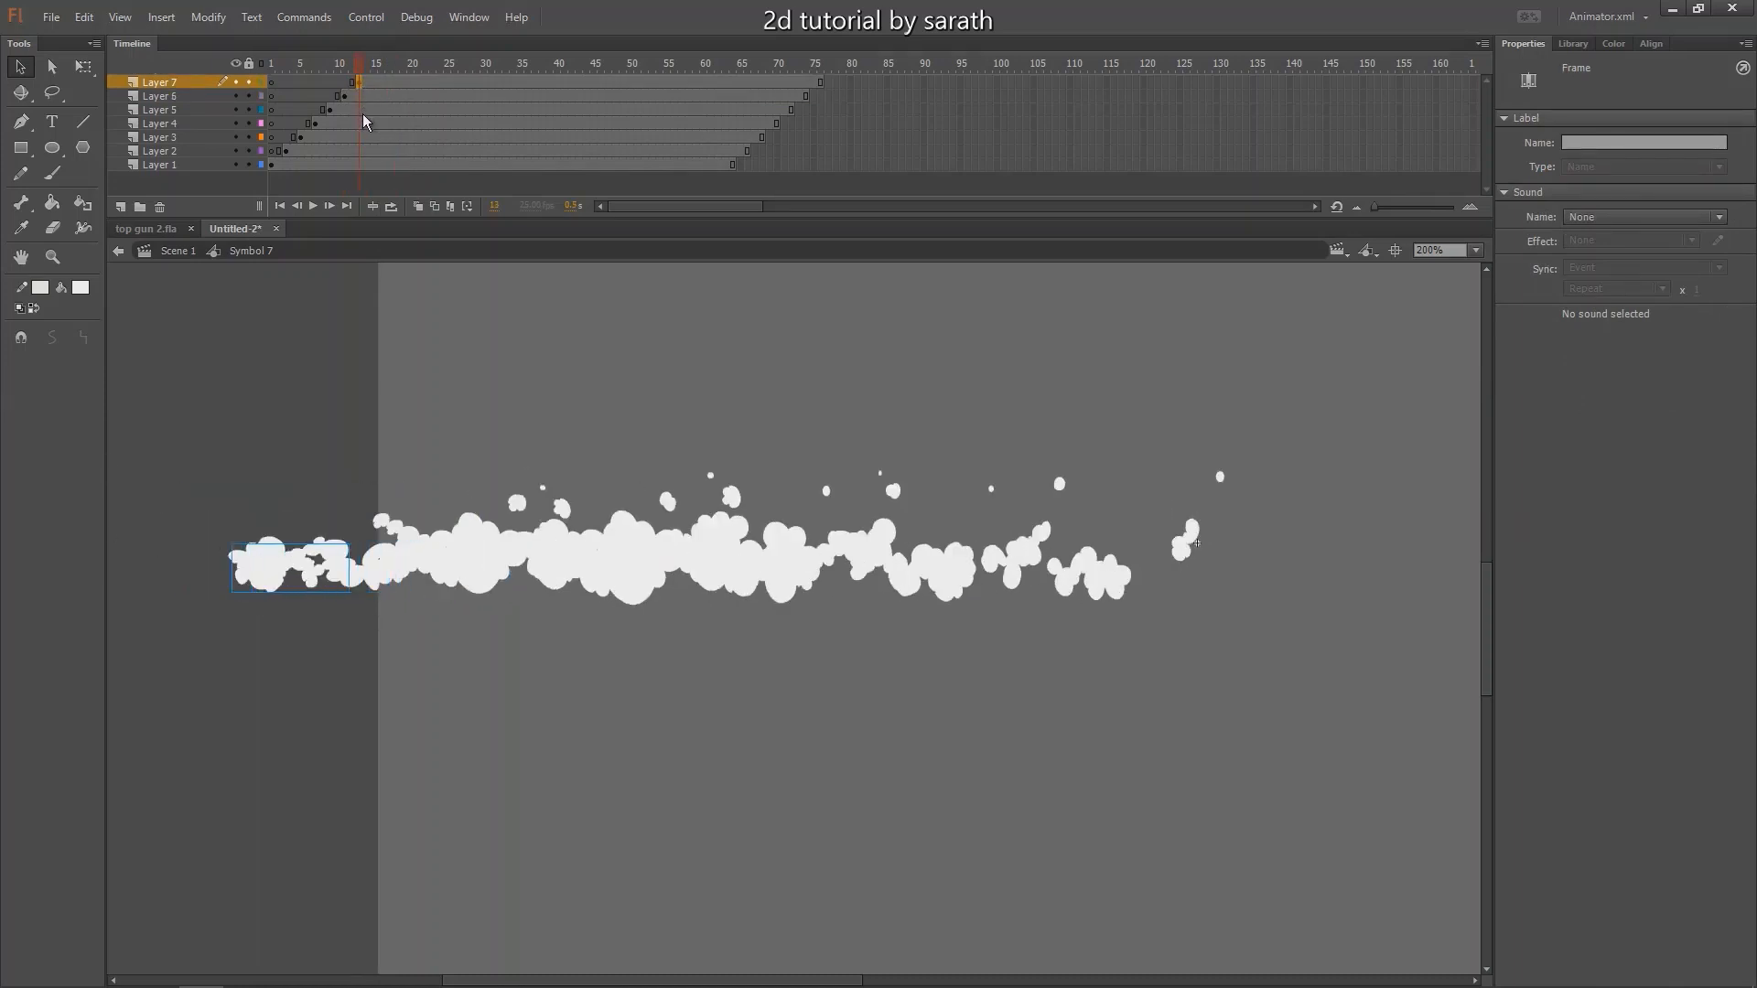
{"action": "key", "text": "shift+Left"}
{"action": "key", "text": "shift+Left"}
{"action": "key", "text": "shift+Left"}
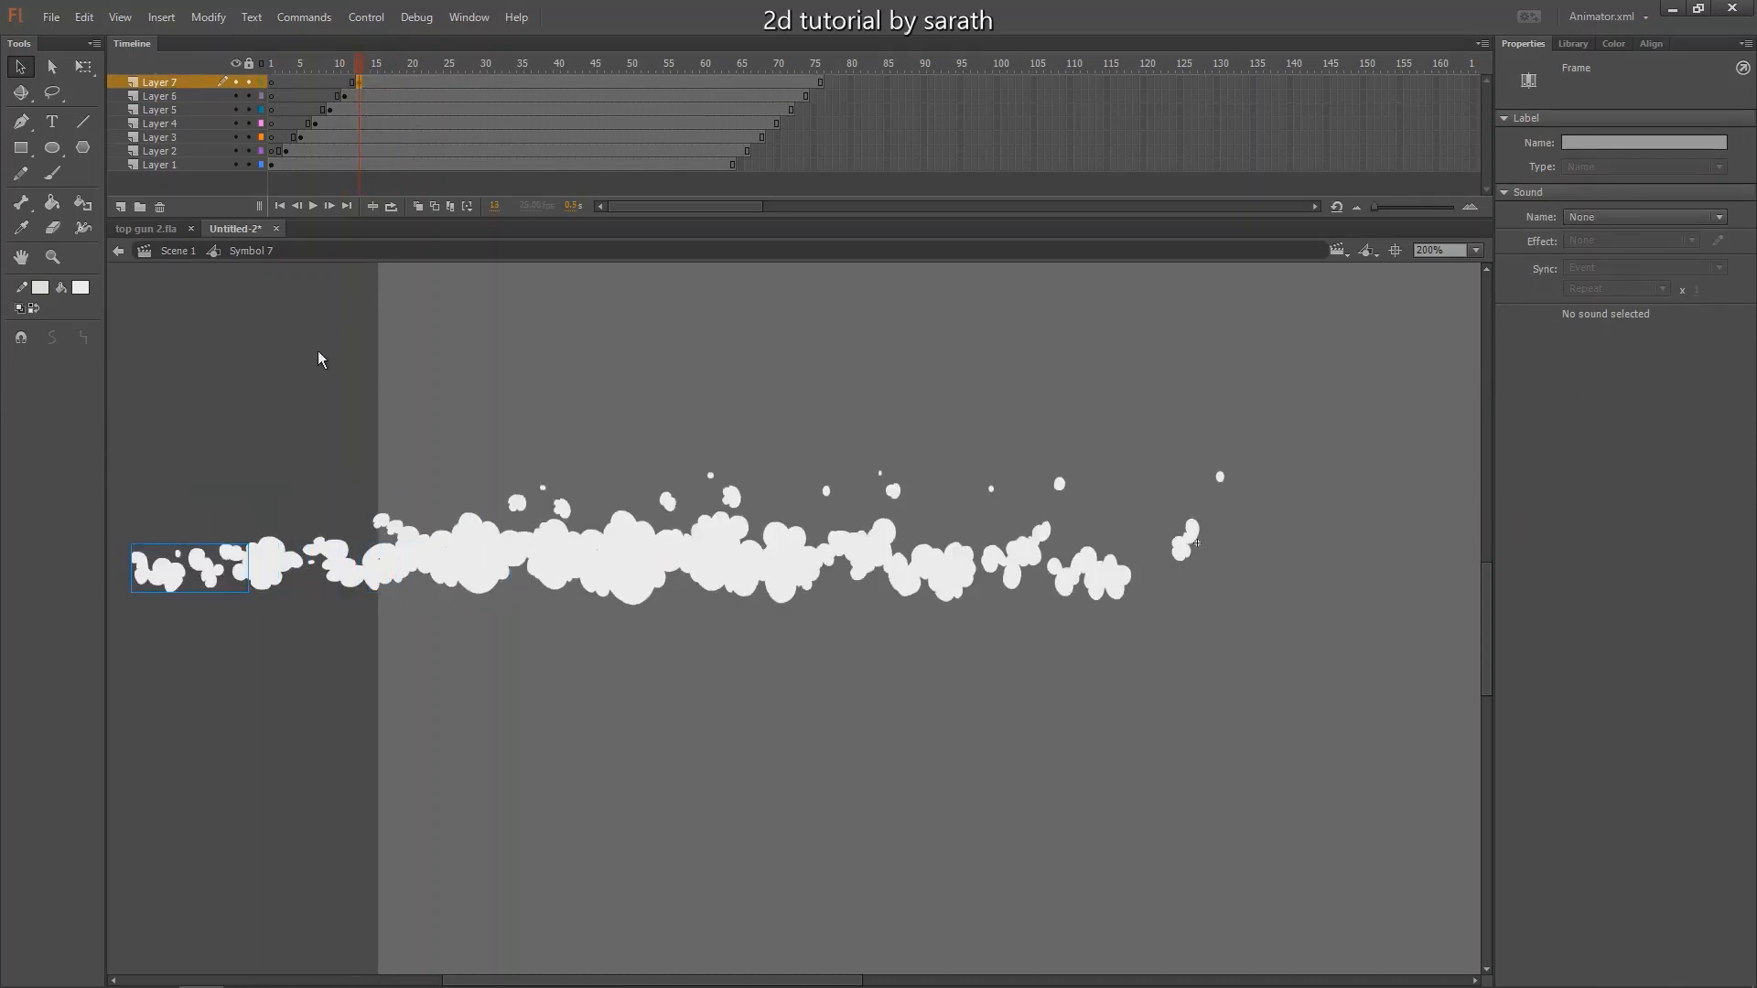
Add an eighth layer, copy Layer 7's smoke span onto it starting at frame 15 and shift that copy left past the trail's end.
{"action": "scroll", "coordinate": [319, 352], "scroll_direction": "left", "scroll_amount": 3}
{"action": "left_click", "coordinate": [119, 207]}
{"action": "left_click", "coordinate": [389, 97]}
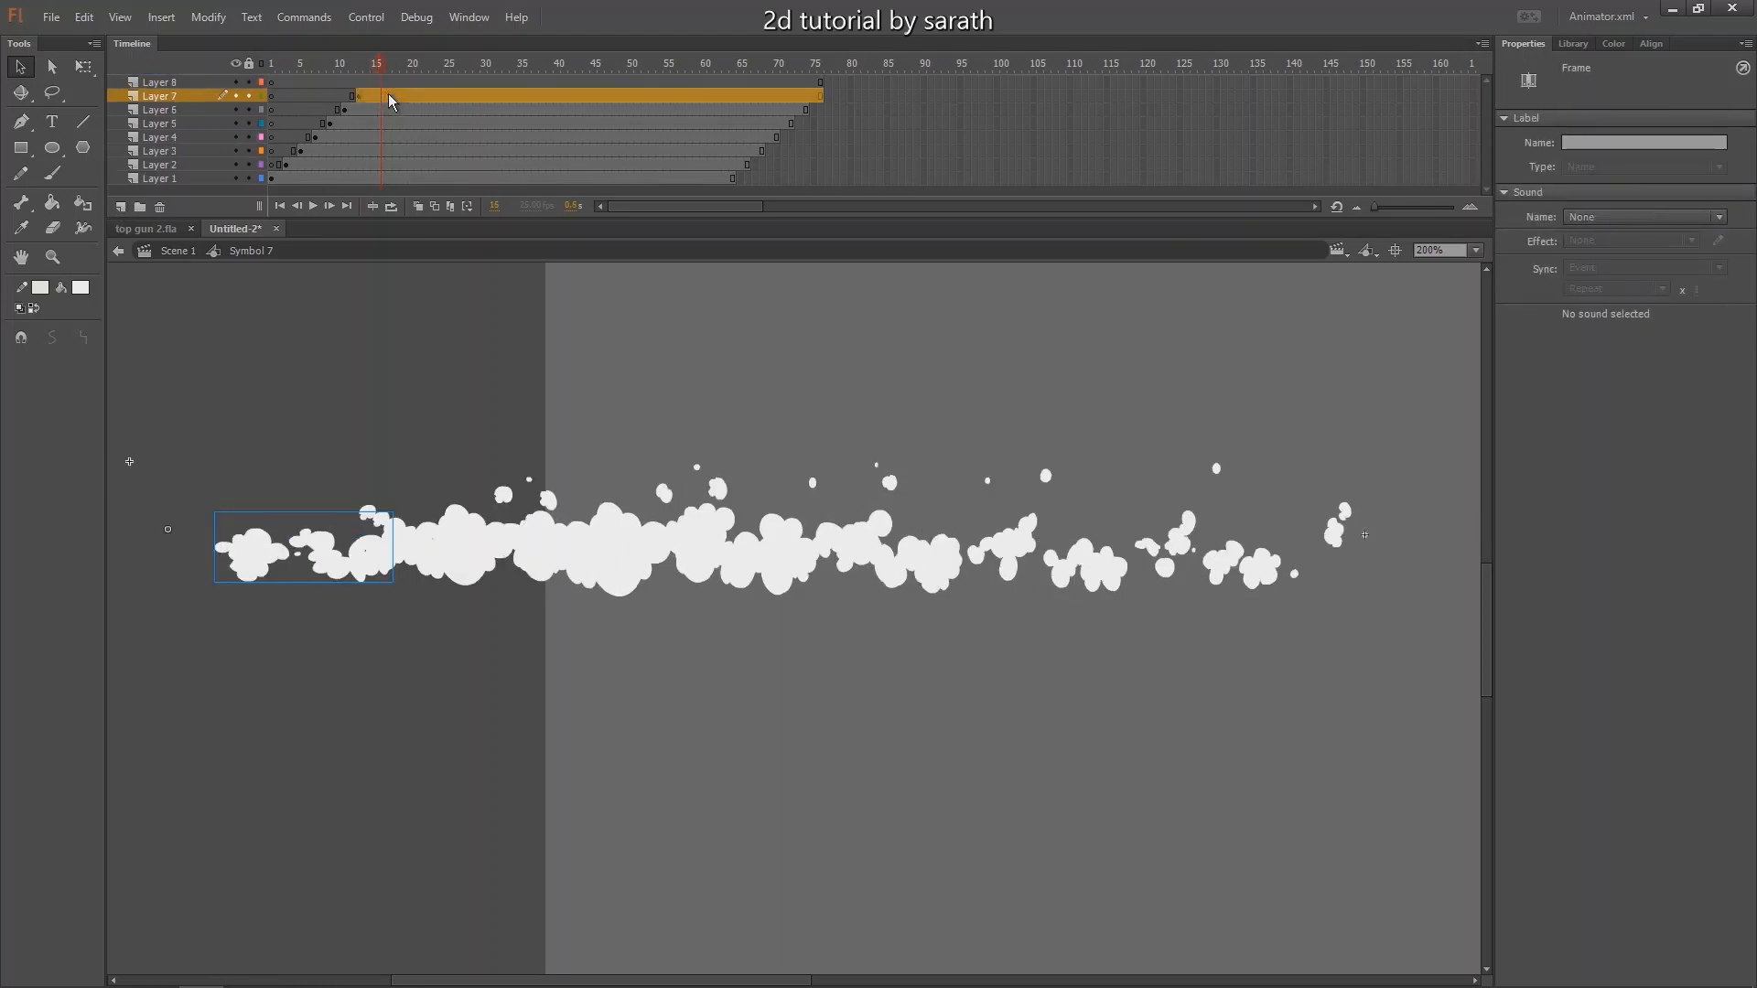
{"action": "left_click_drag", "start_coordinate": [389, 97], "coordinate": [403, 83]}
{"action": "left_click", "coordinate": [374, 82]}
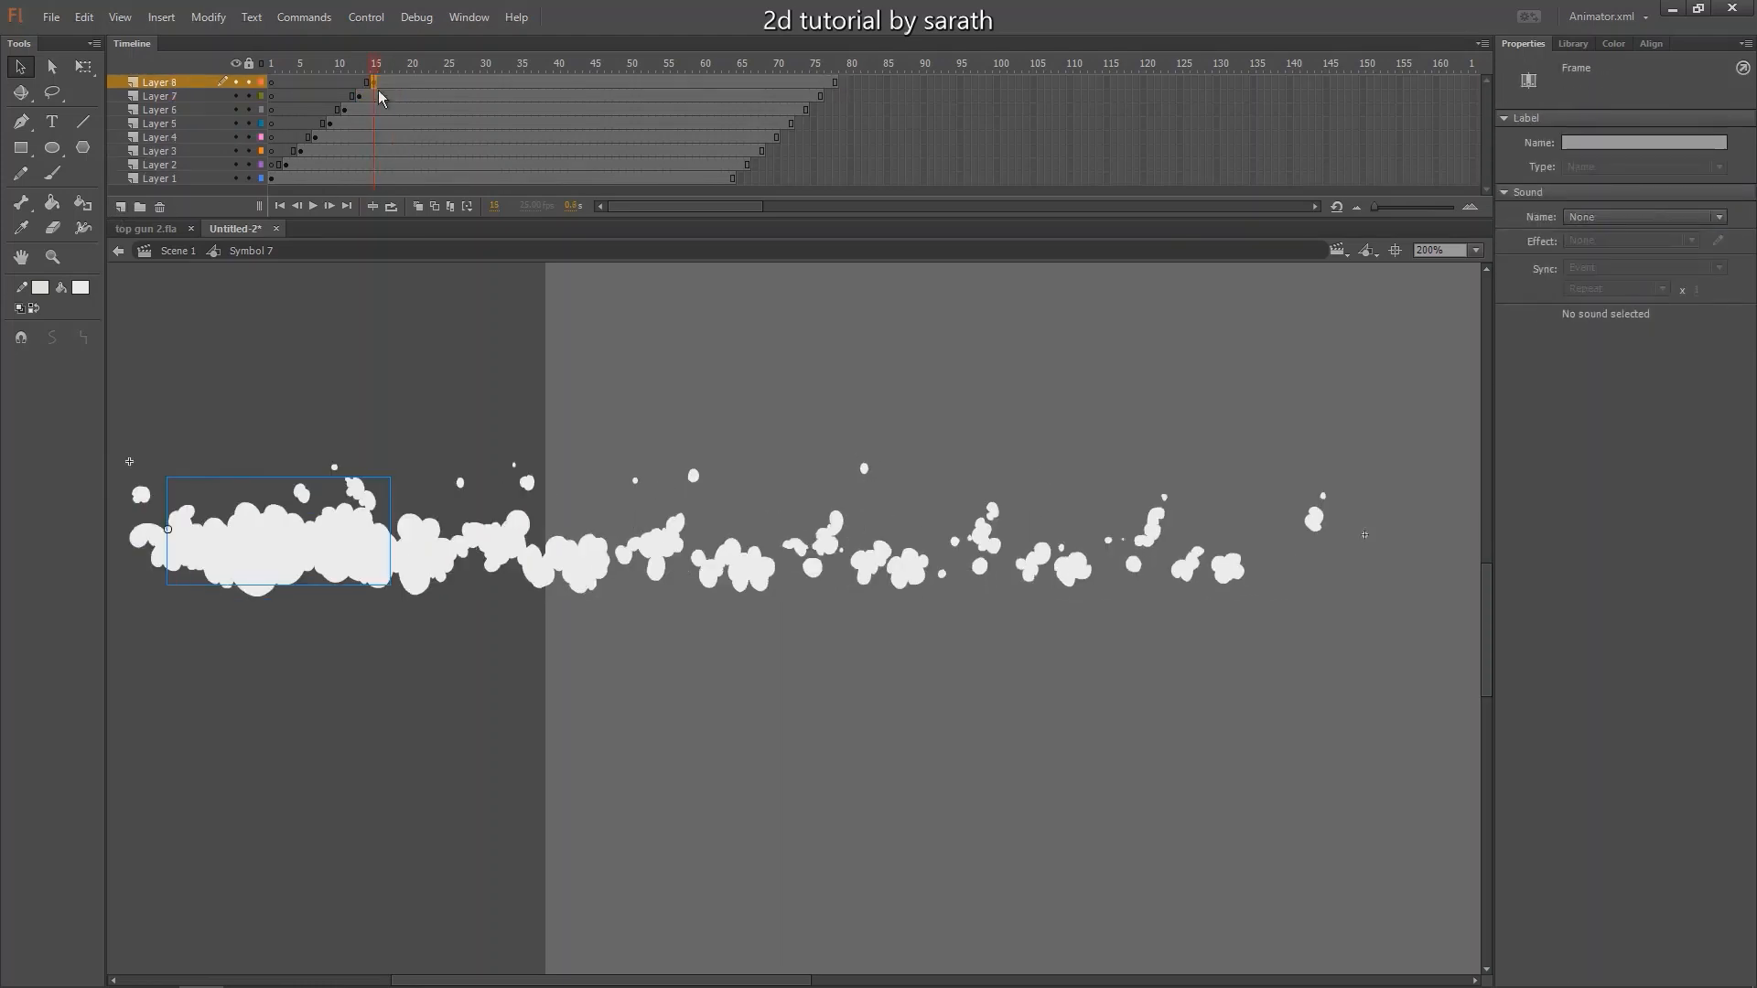
{"action": "key", "text": "shift+Left"}
{"action": "key", "text": "shift+Left"}
{"action": "key", "text": "shift+Left"}
{"action": "key", "text": "shift+Left"}
{"action": "key", "text": "shift+Left"}
{"action": "key", "text": "shift+Left"}
{"action": "key", "text": "shift+Left"}
{"action": "key", "text": "shift+Left"}
{"action": "key", "text": "shift+Left"}
{"action": "key", "text": "shift+Left"}
{"action": "key", "text": "shift+Left"}
{"action": "key", "text": "shift+Left"}
{"action": "key", "text": "shift+Left"}
{"action": "key", "text": "shift+Left"}
{"action": "key", "text": "shift+Left"}
{"action": "key", "text": "shift+Left"}
{"action": "key", "text": "shift+Left"}
{"action": "key", "text": "shift+Left"}
{"action": "key", "text": "shift+Left"}
{"action": "key", "text": "shift+Left"}
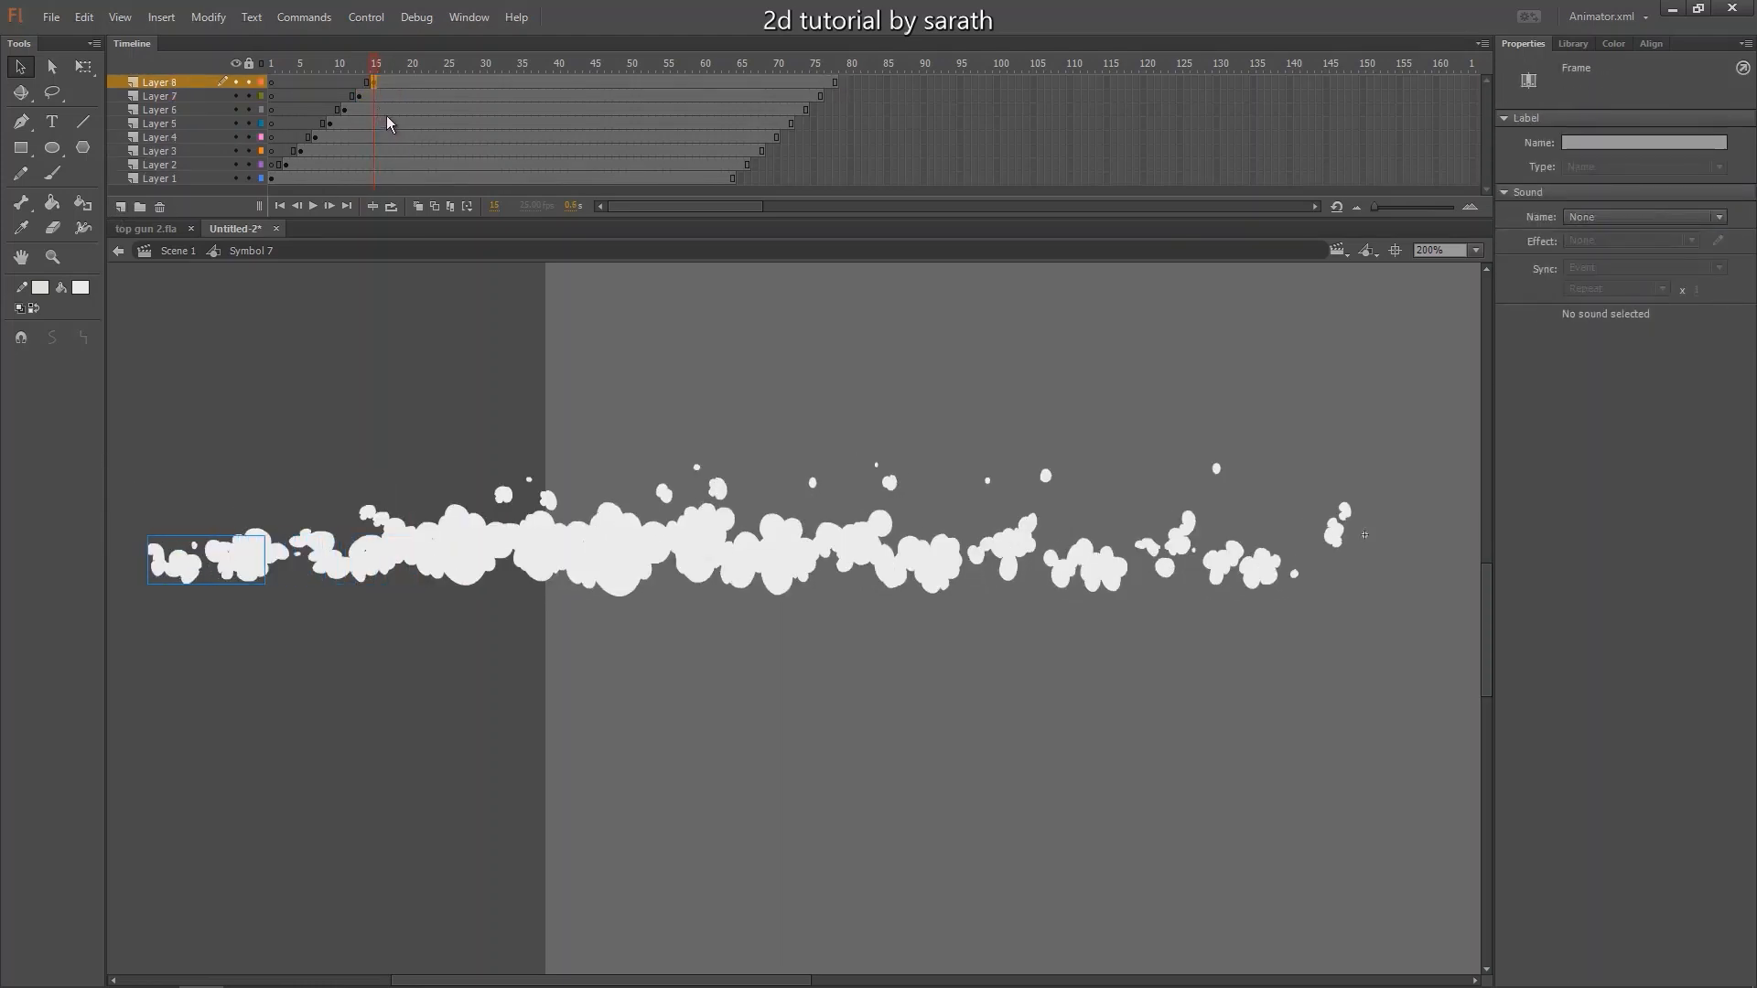
Play the layered smoke animation in Symbol 7 from frame 1 and check the whole trail at 50% zoom.
{"action": "left_click_drag", "start_coordinate": [372, 69], "coordinate": [257, 122]}
{"action": "key", "text": "Return"}
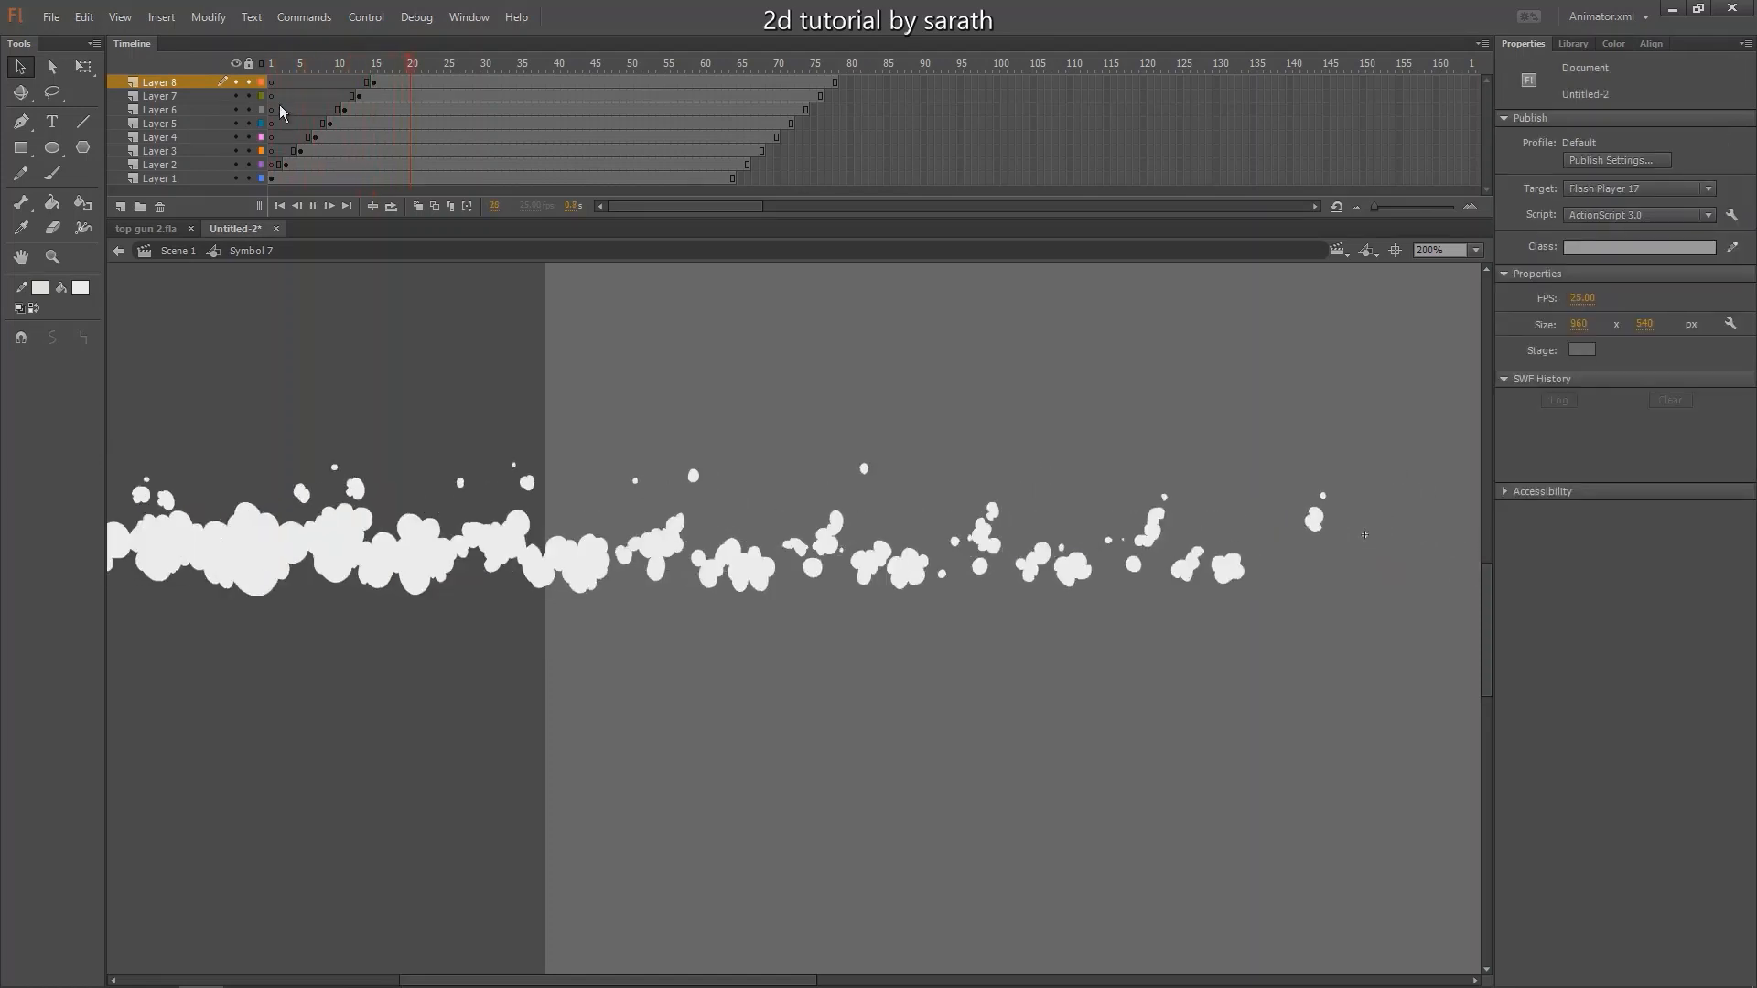
{"action": "key", "text": "Return"}
{"action": "key", "text": "ctrl+minus"}
{"action": "key", "text": "ctrl+minus"}
{"action": "left_click_drag", "start_coordinate": [345, 69], "coordinate": [177, 141]}
{"action": "key", "text": "Return"}
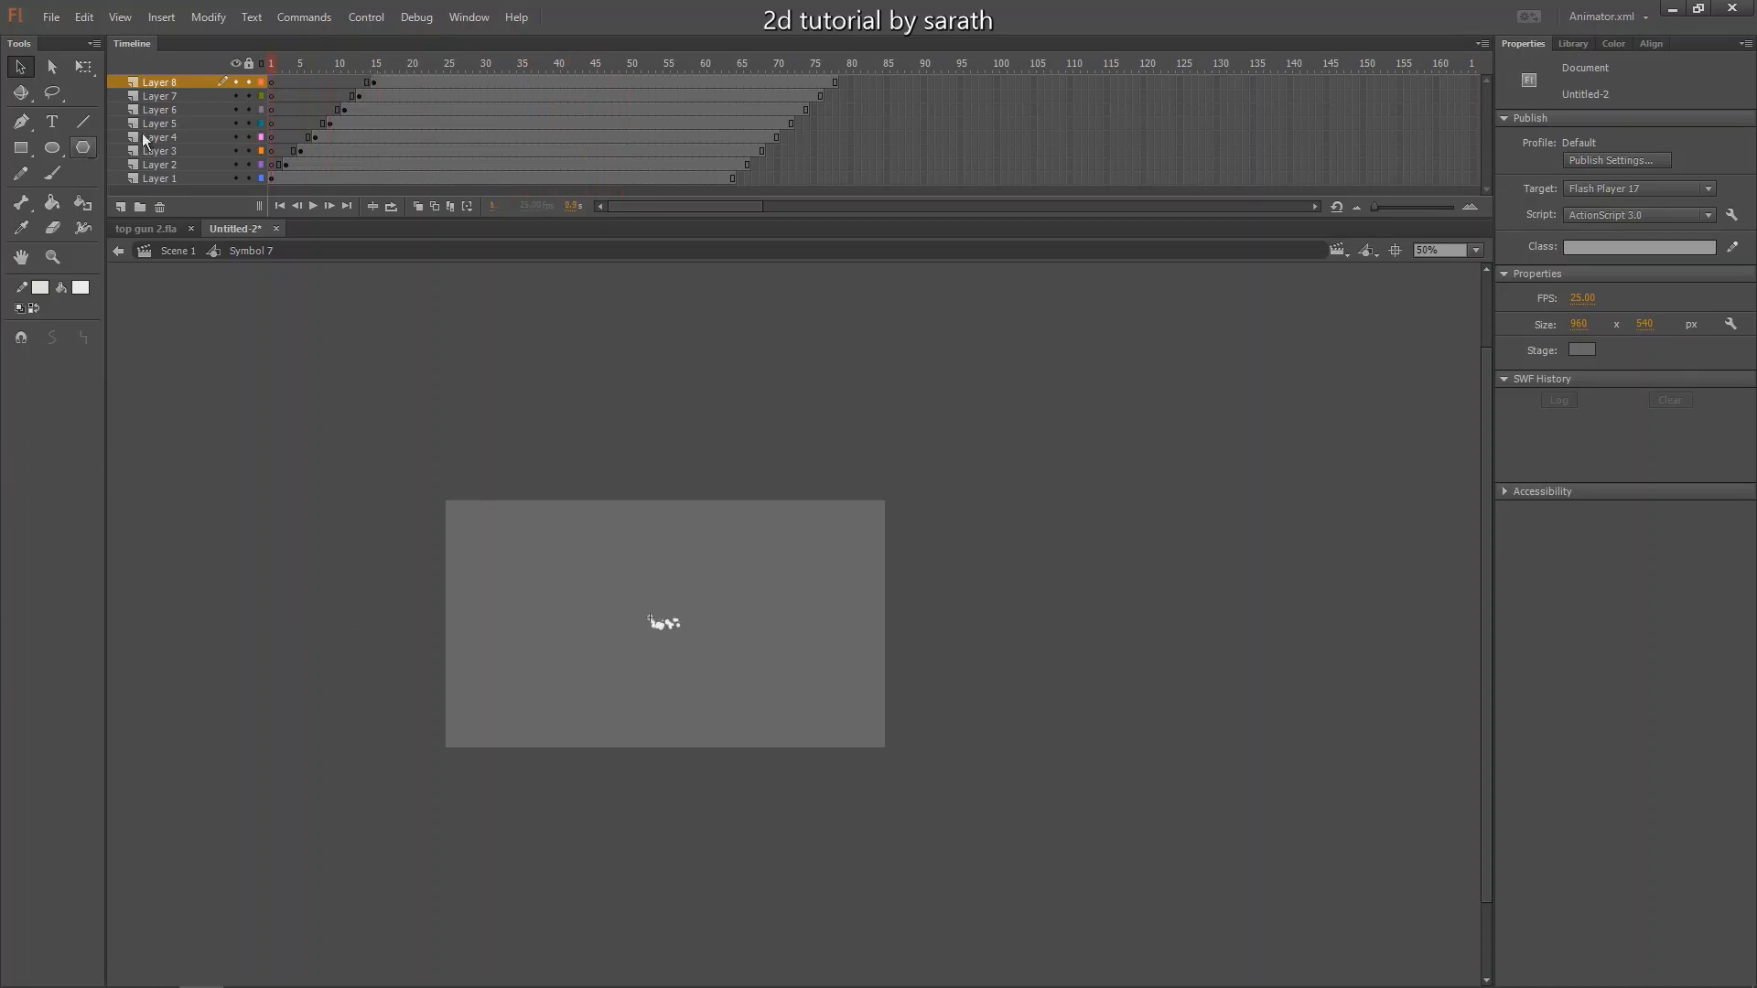
{"action": "key", "text": "Return"}
Return to Scene 1, play the smoke trail there and copy the Symbol 7 instance at frame 1.
{"action": "double_click", "coordinate": [420, 391]}
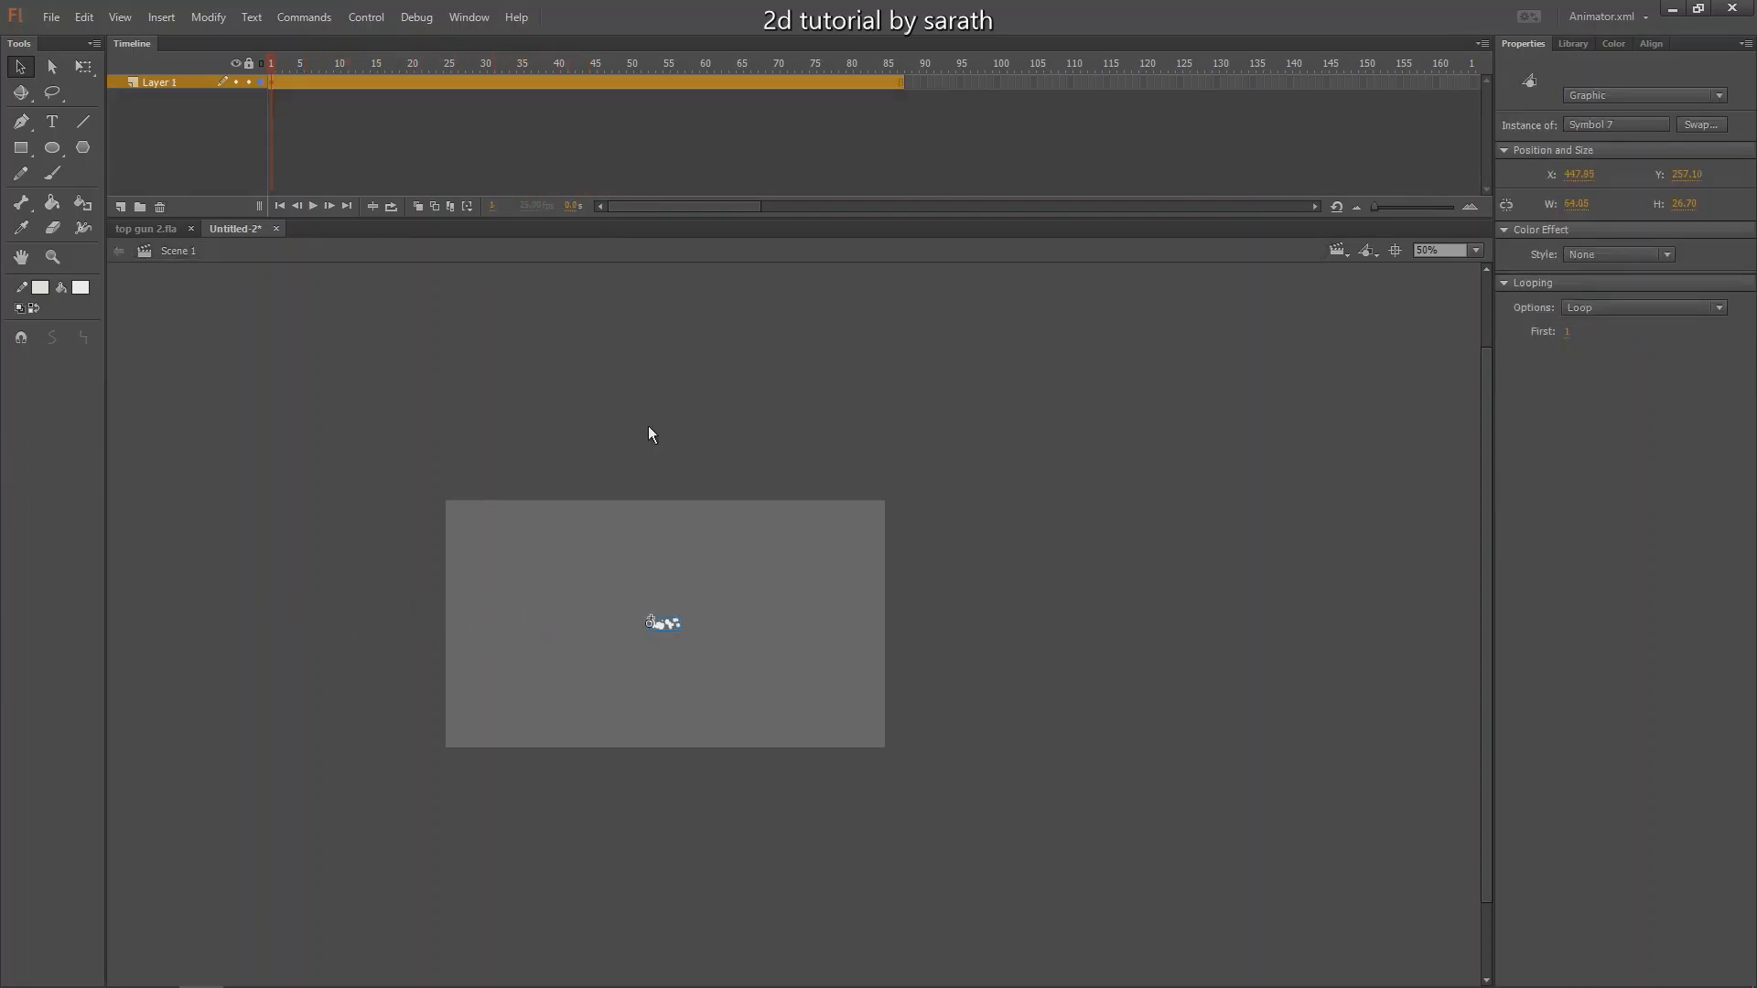
{"action": "key", "text": "Return"}
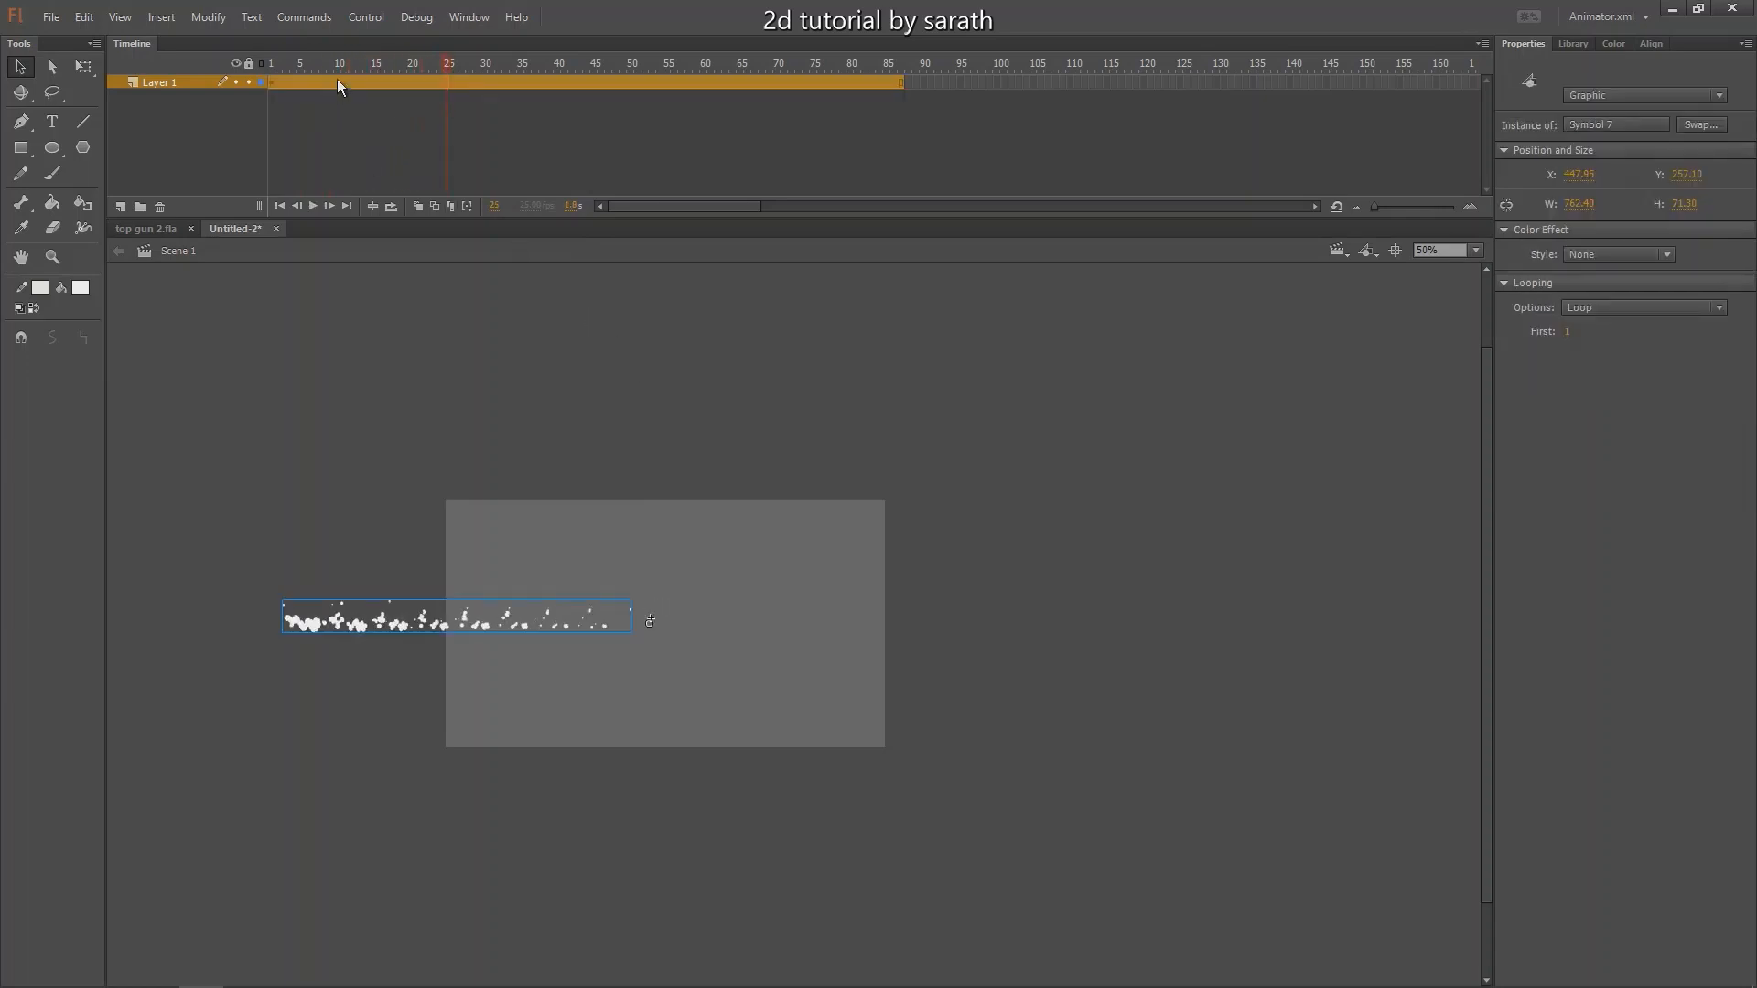
{"action": "left_click", "coordinate": [271, 64]}
{"action": "left_click", "coordinate": [276, 373]}
{"action": "left_click_drag", "start_coordinate": [799, 568], "coordinate": [577, 722]}
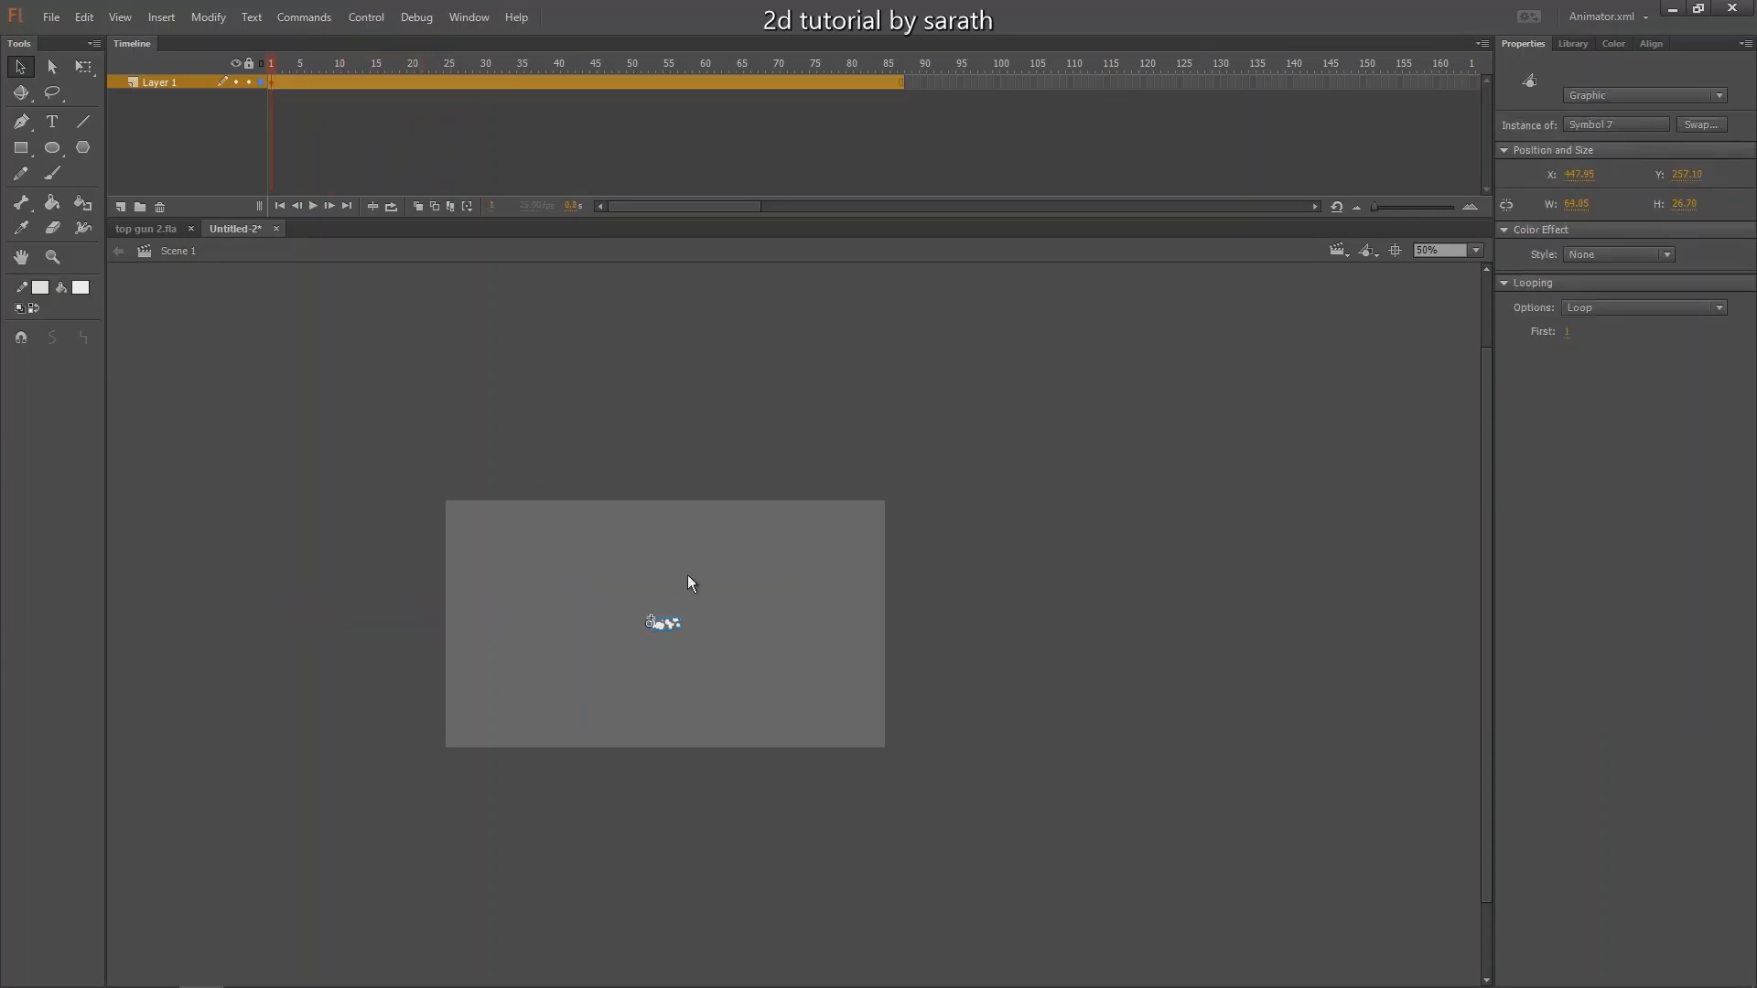
Switch to top gun 2.fla, stop its playback, go to frame 1 and hide Layer 5.
{"action": "left_click", "coordinate": [146, 228]}
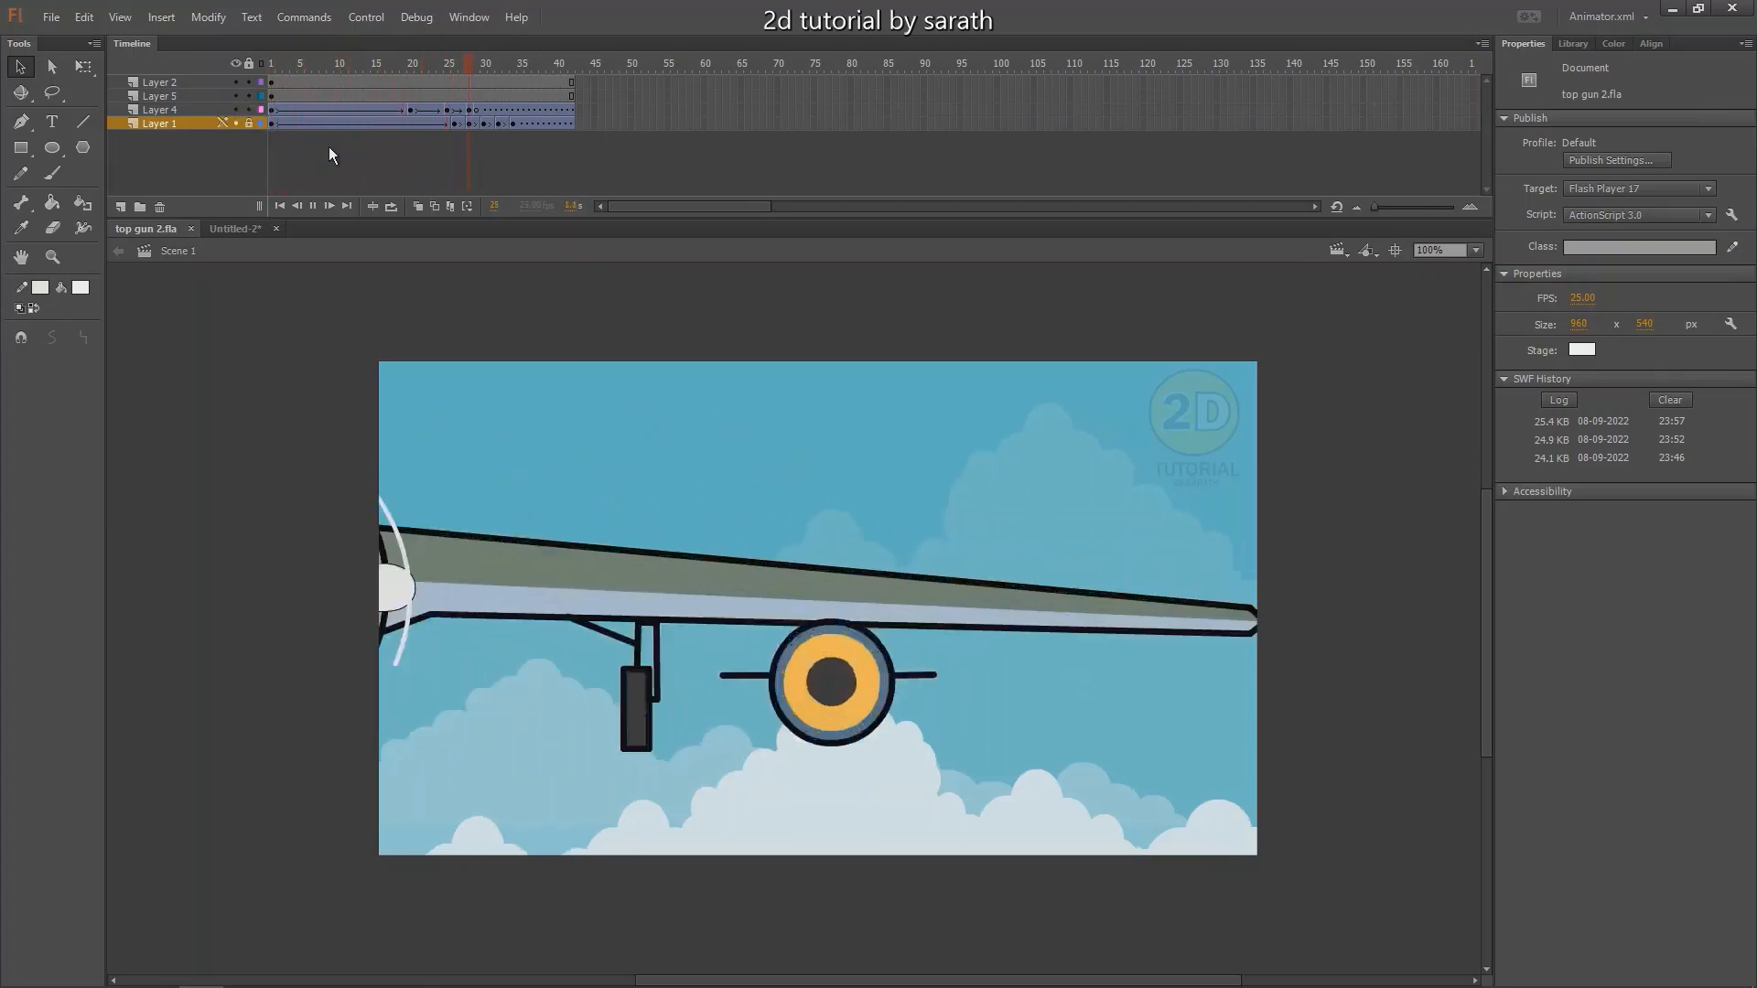
{"action": "key", "text": "Return"}
{"action": "left_click", "coordinate": [271, 64]}
{"action": "key", "text": "ctrl+minus"}
{"action": "left_click", "coordinate": [235, 96]}
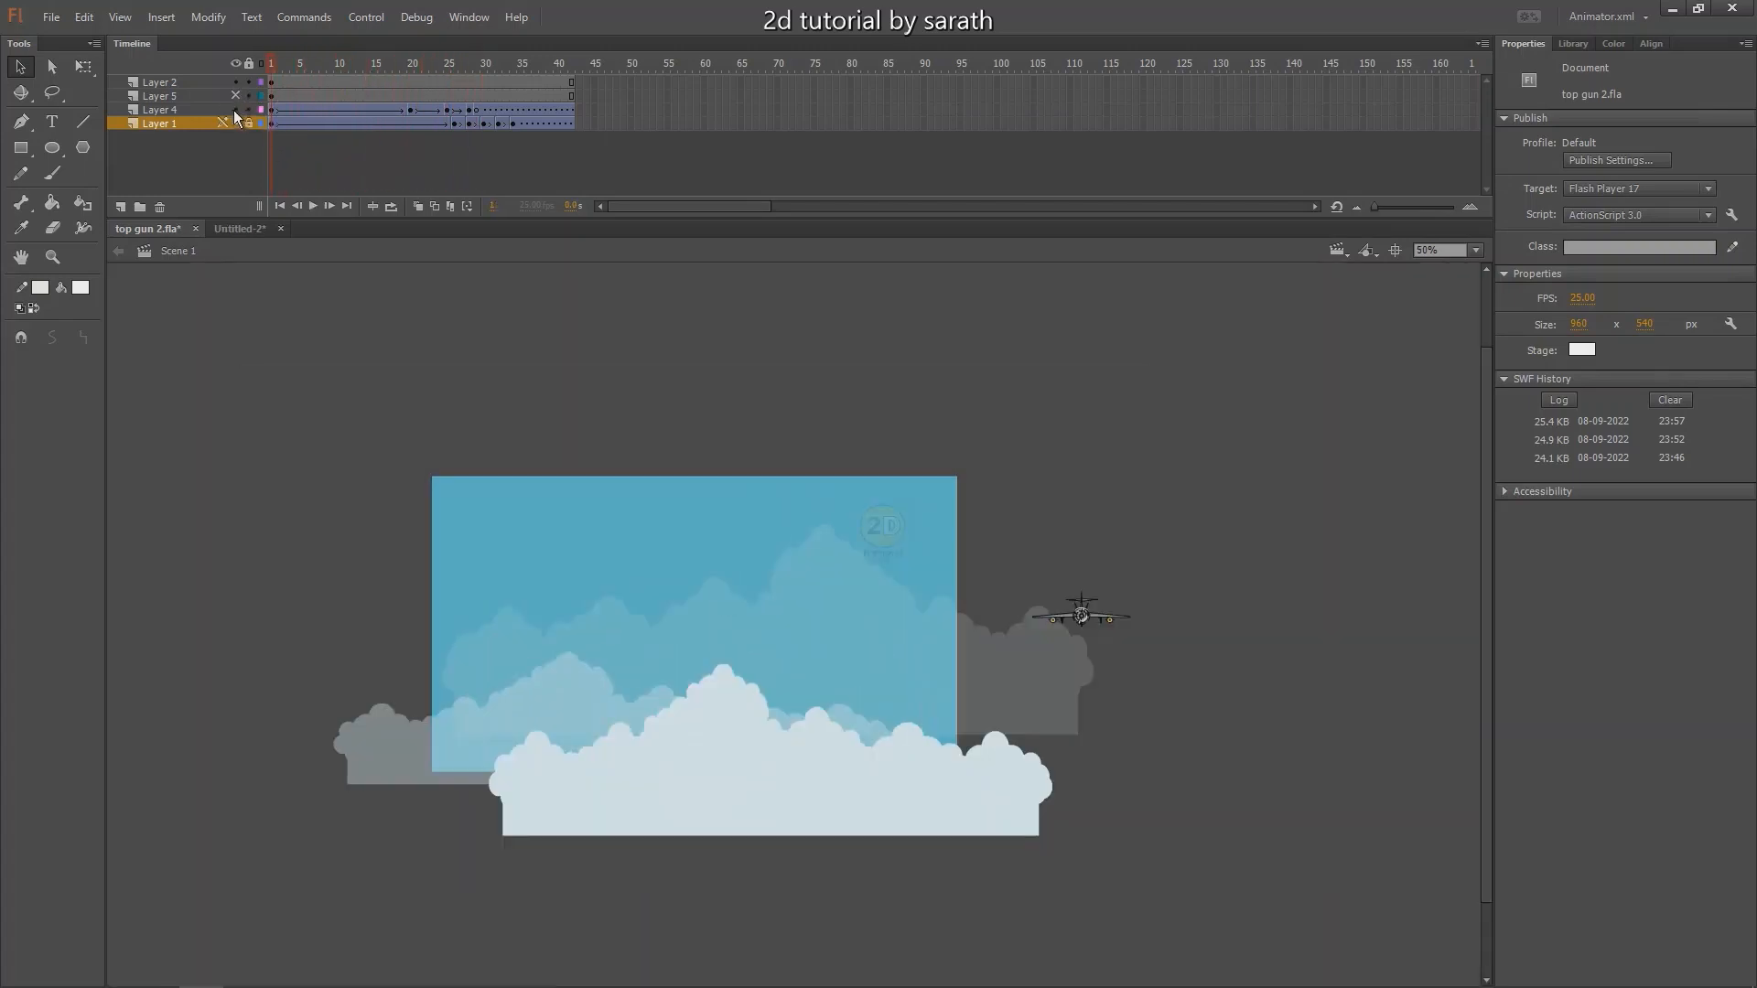
{"action": "scroll", "coordinate": [382, 375], "scroll_direction": "down", "scroll_amount": 2}
{"action": "left_click", "coordinate": [234, 108]}
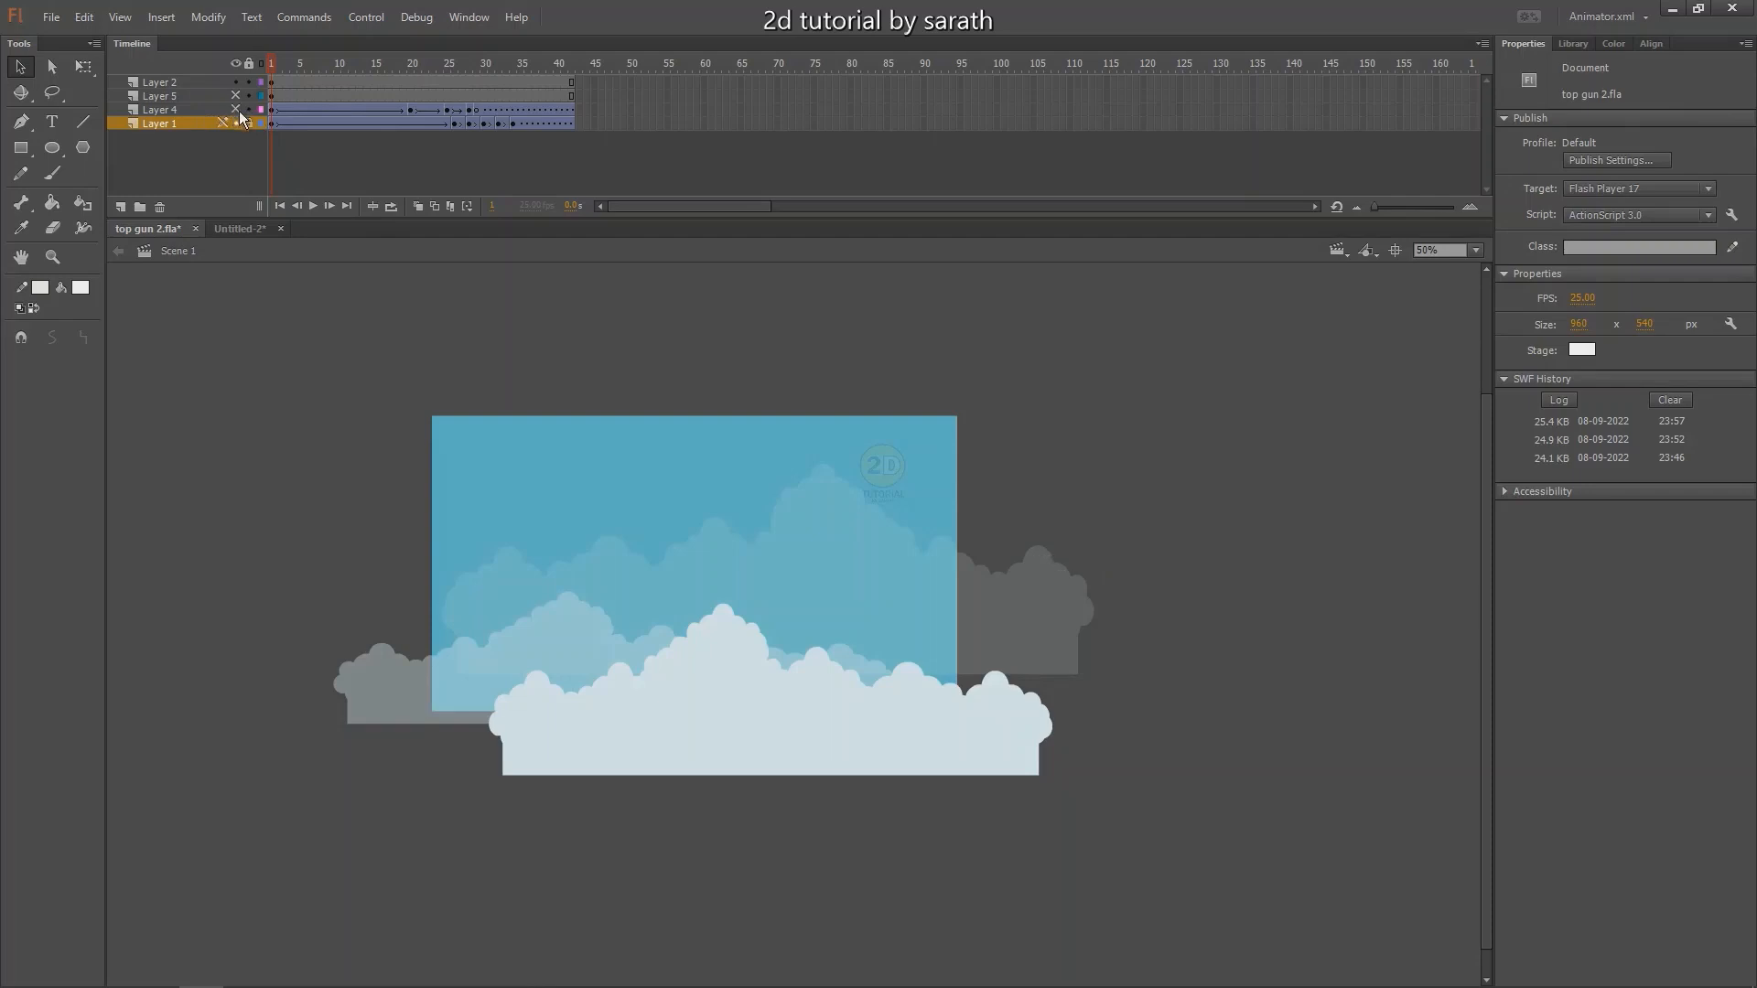
{"action": "left_click", "coordinate": [235, 109]}
Paste the smoke symbol onto a new layer above Layer 1, putting duplicate items into a folder, and place it at the airplane's starting position.
{"action": "left_click", "coordinate": [120, 207]}
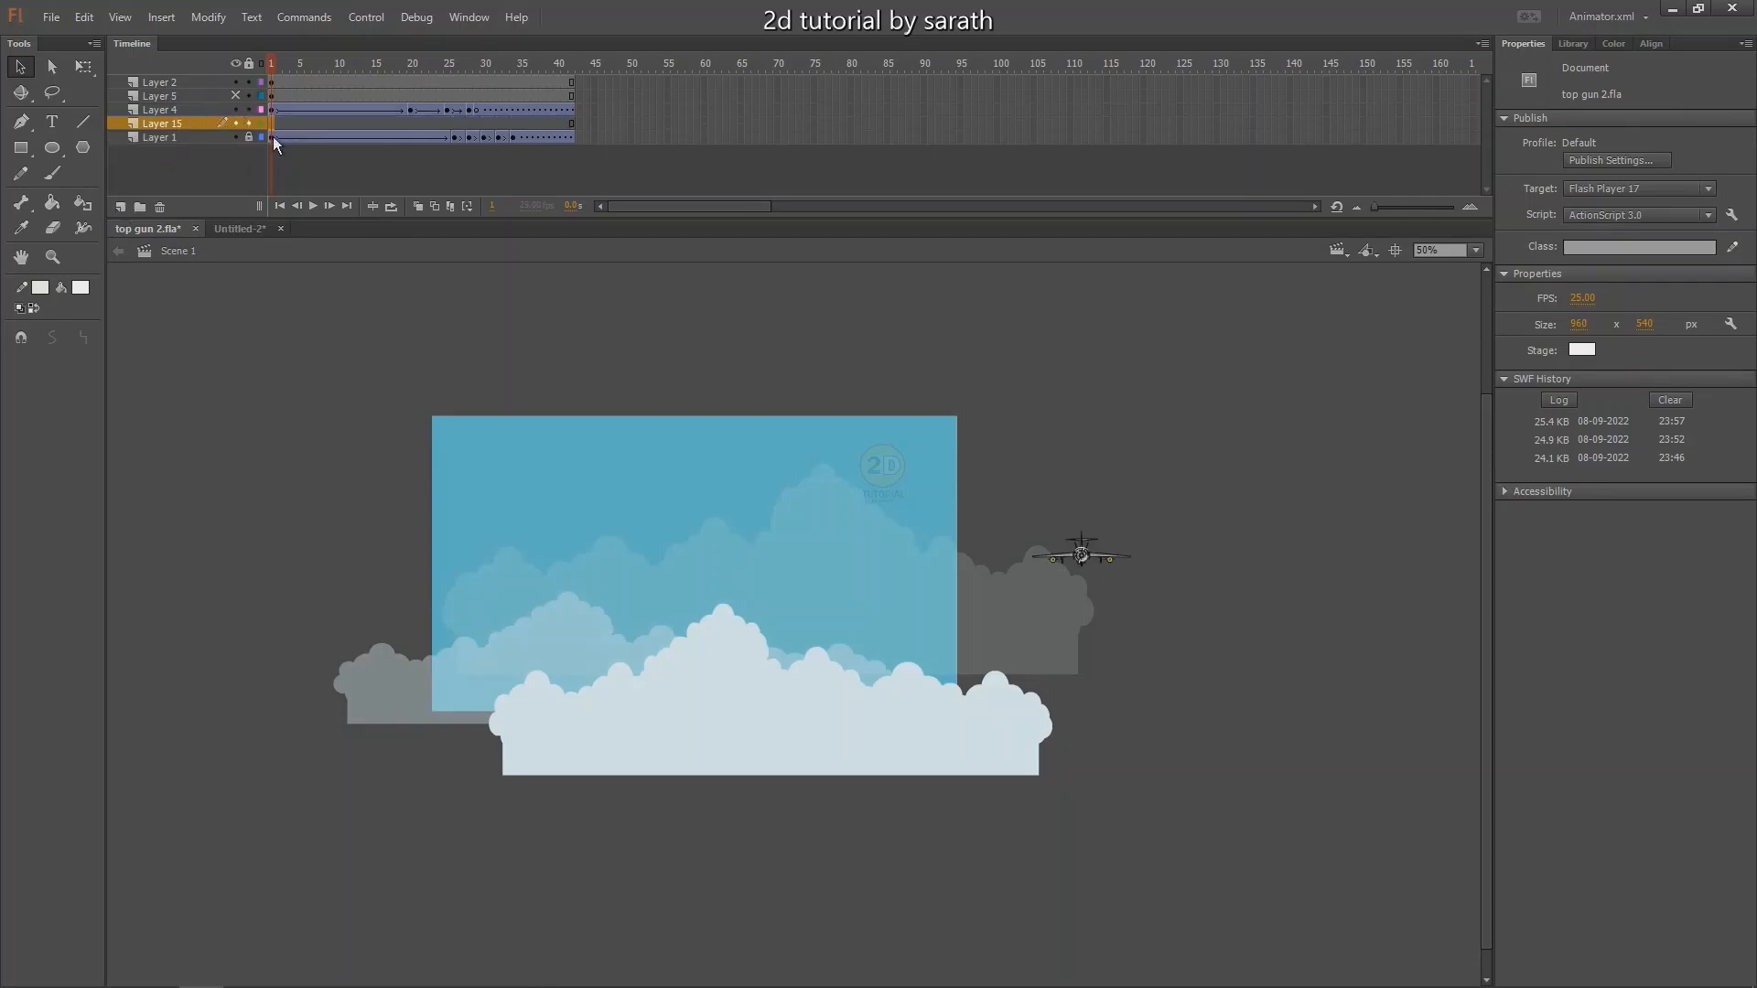
{"action": "left_click", "coordinate": [272, 123]}
{"action": "key", "text": "ctrl+v"}
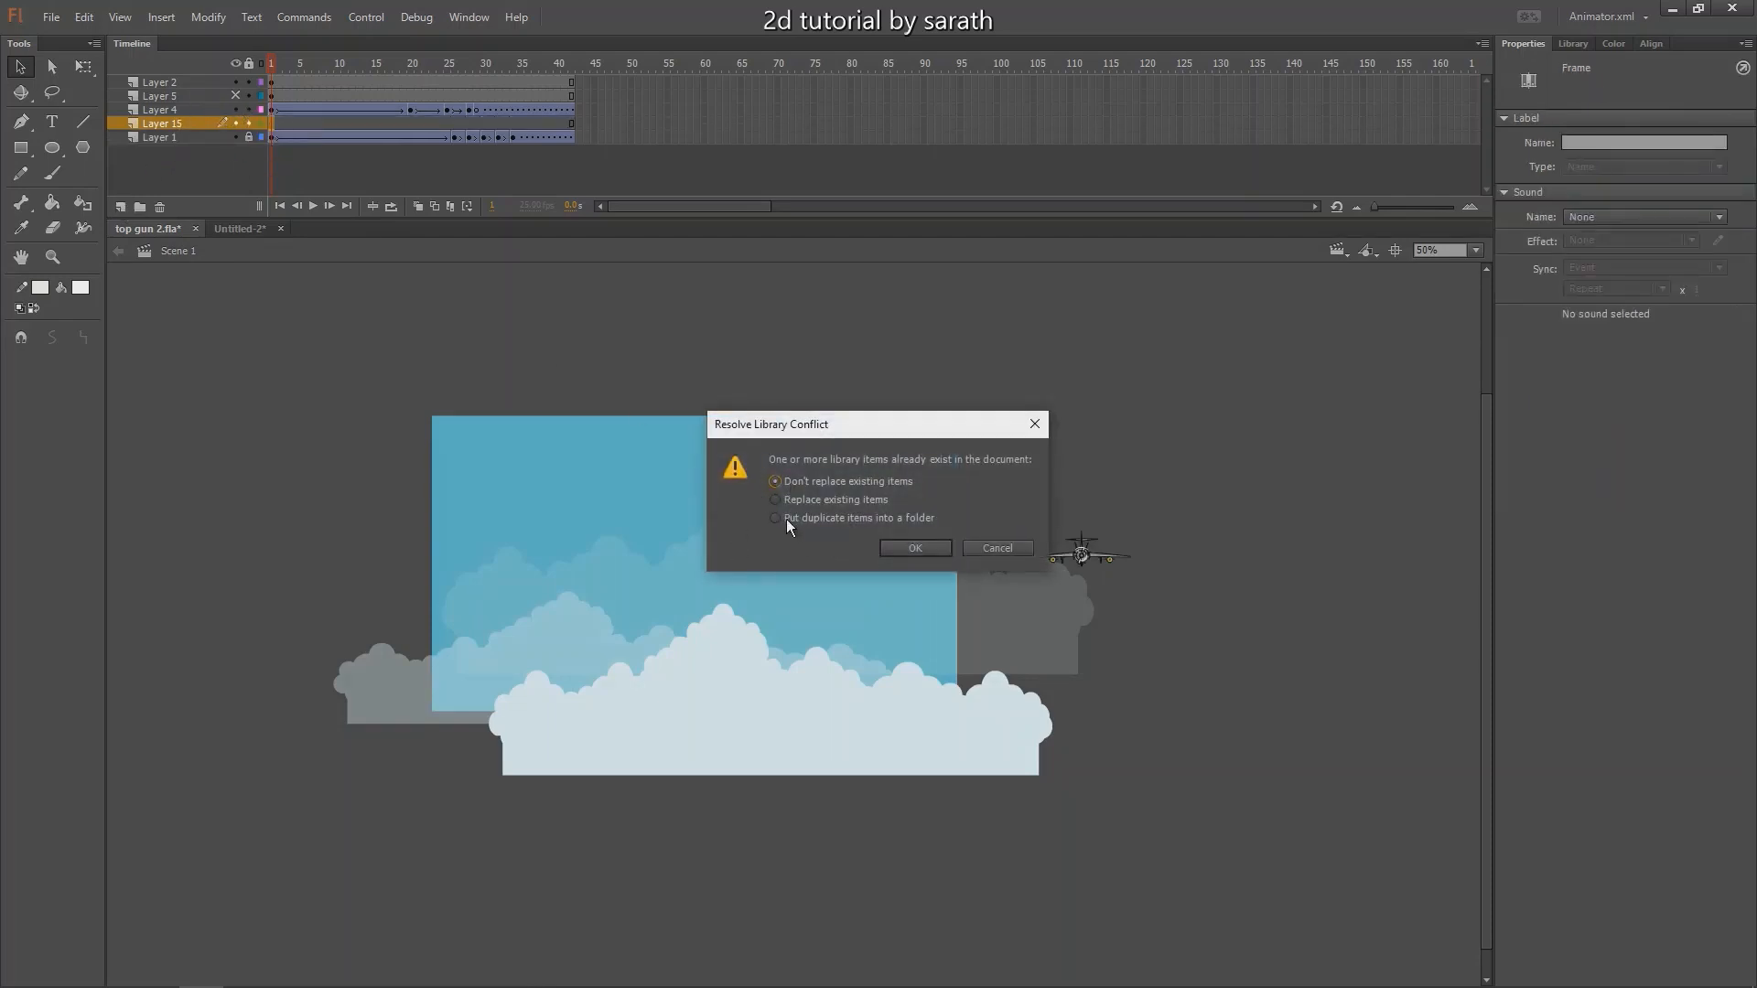
{"action": "left_click", "coordinate": [911, 550]}
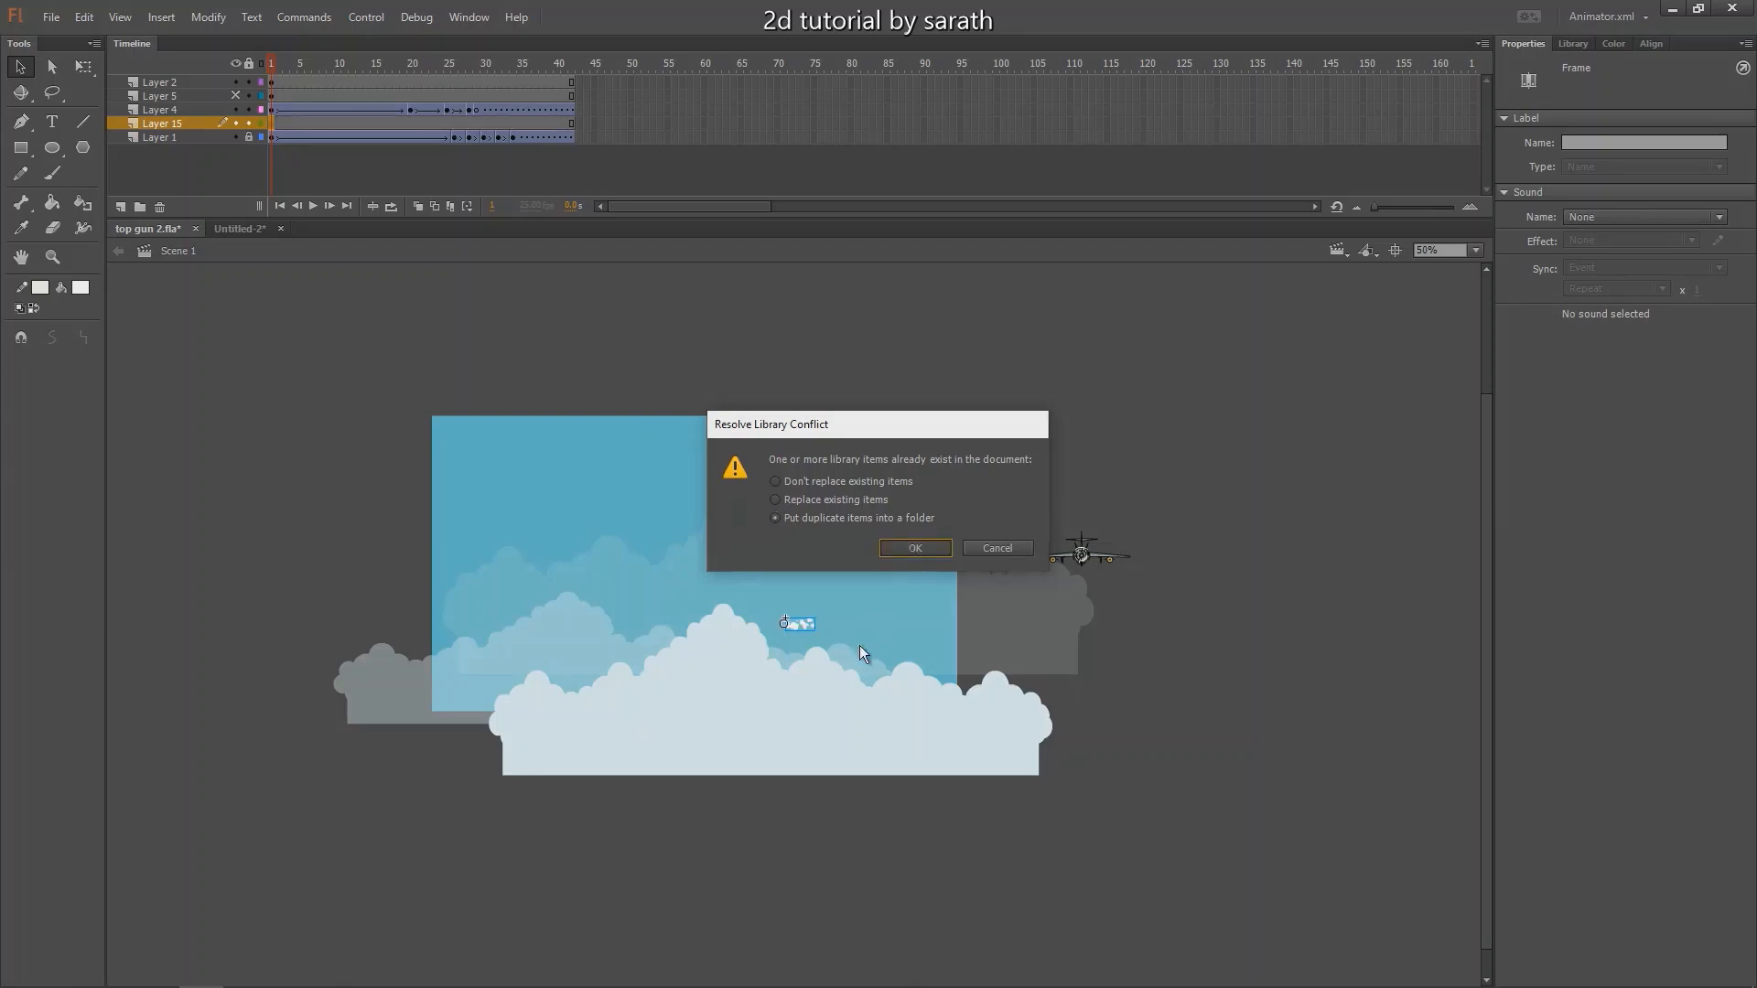
{"action": "left_click", "coordinate": [1109, 551]}
Add a keyframe at frame 20 of Layer 15 and nudge the smoke right so it starts behind the airplane.
{"action": "left_click", "coordinate": [411, 123]}
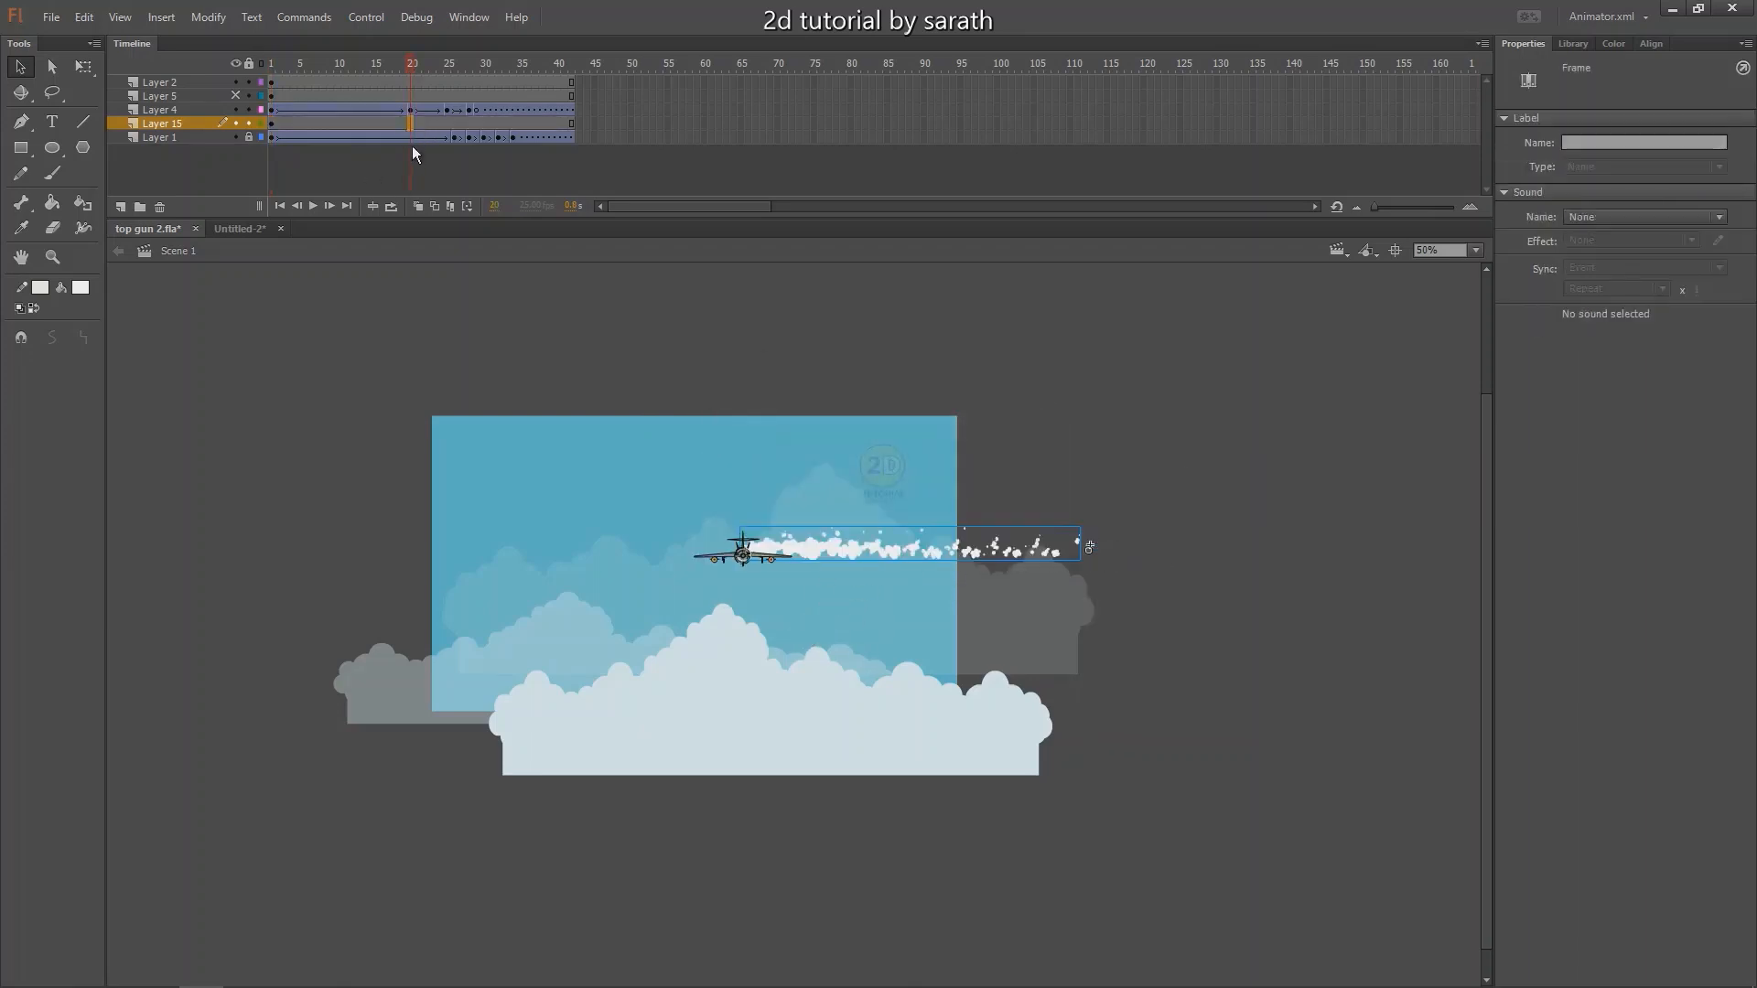
{"action": "key", "text": "ctrl+1"}
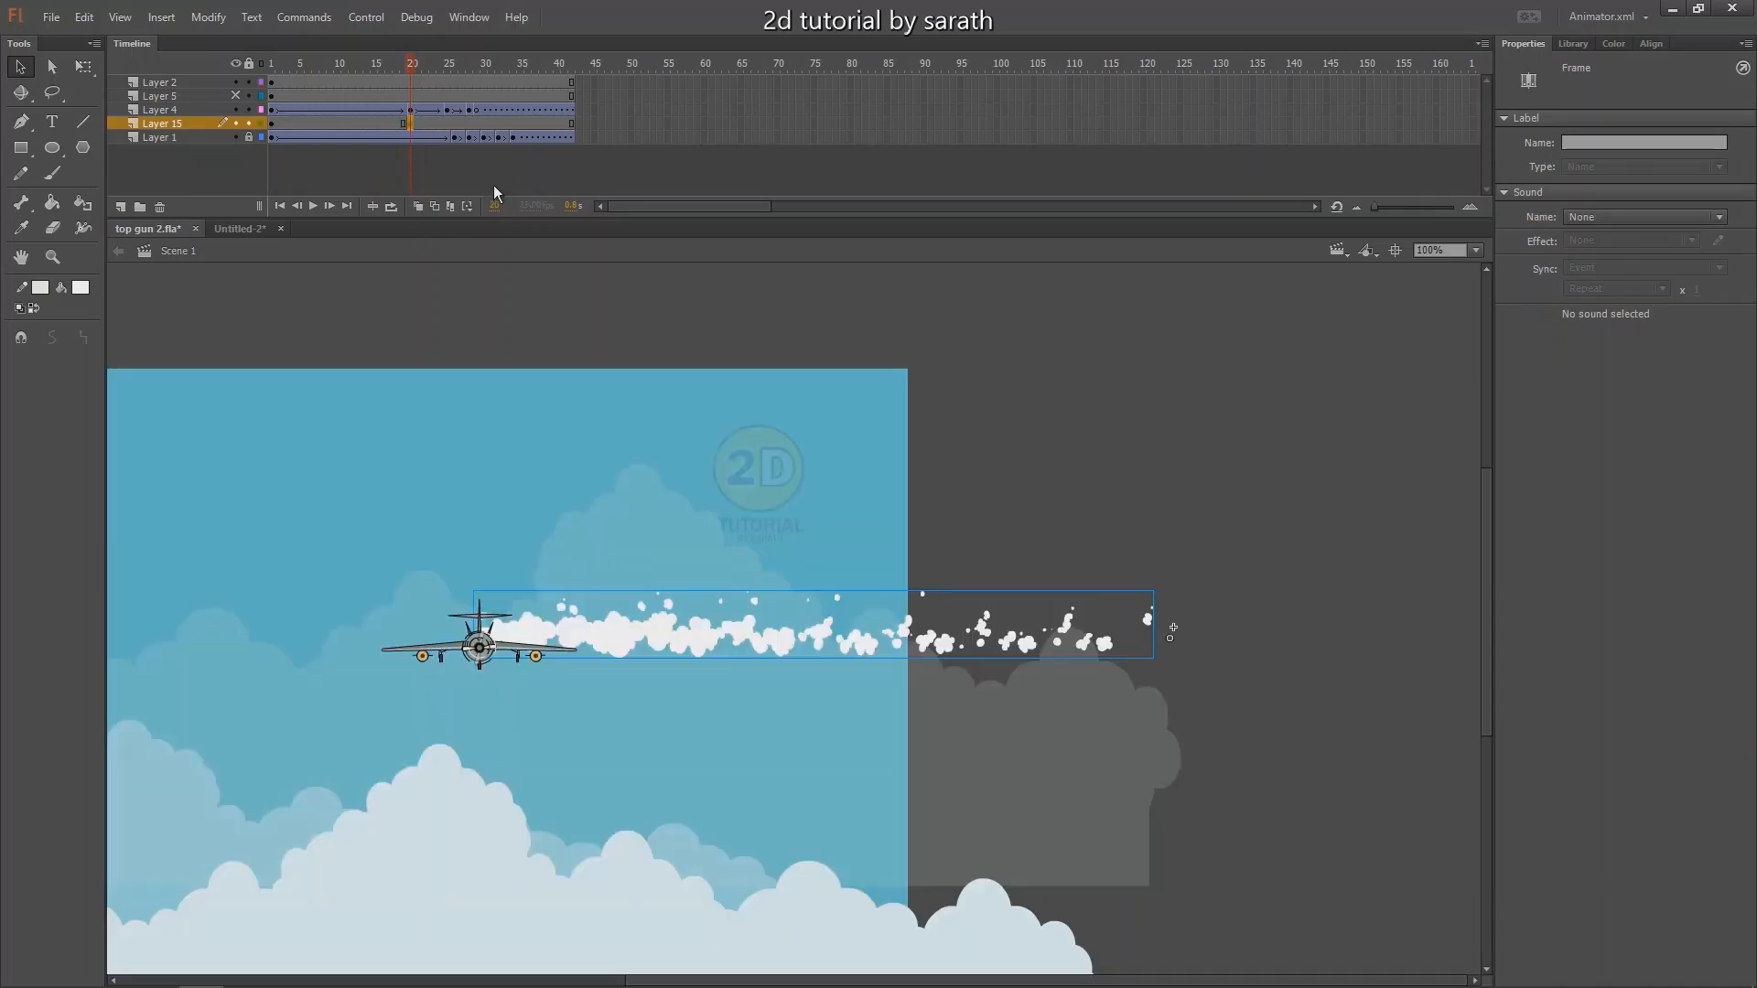
{"action": "key", "text": "shift+Right"}
{"action": "key", "text": "shift+Right"}
{"action": "key", "text": "Left"}
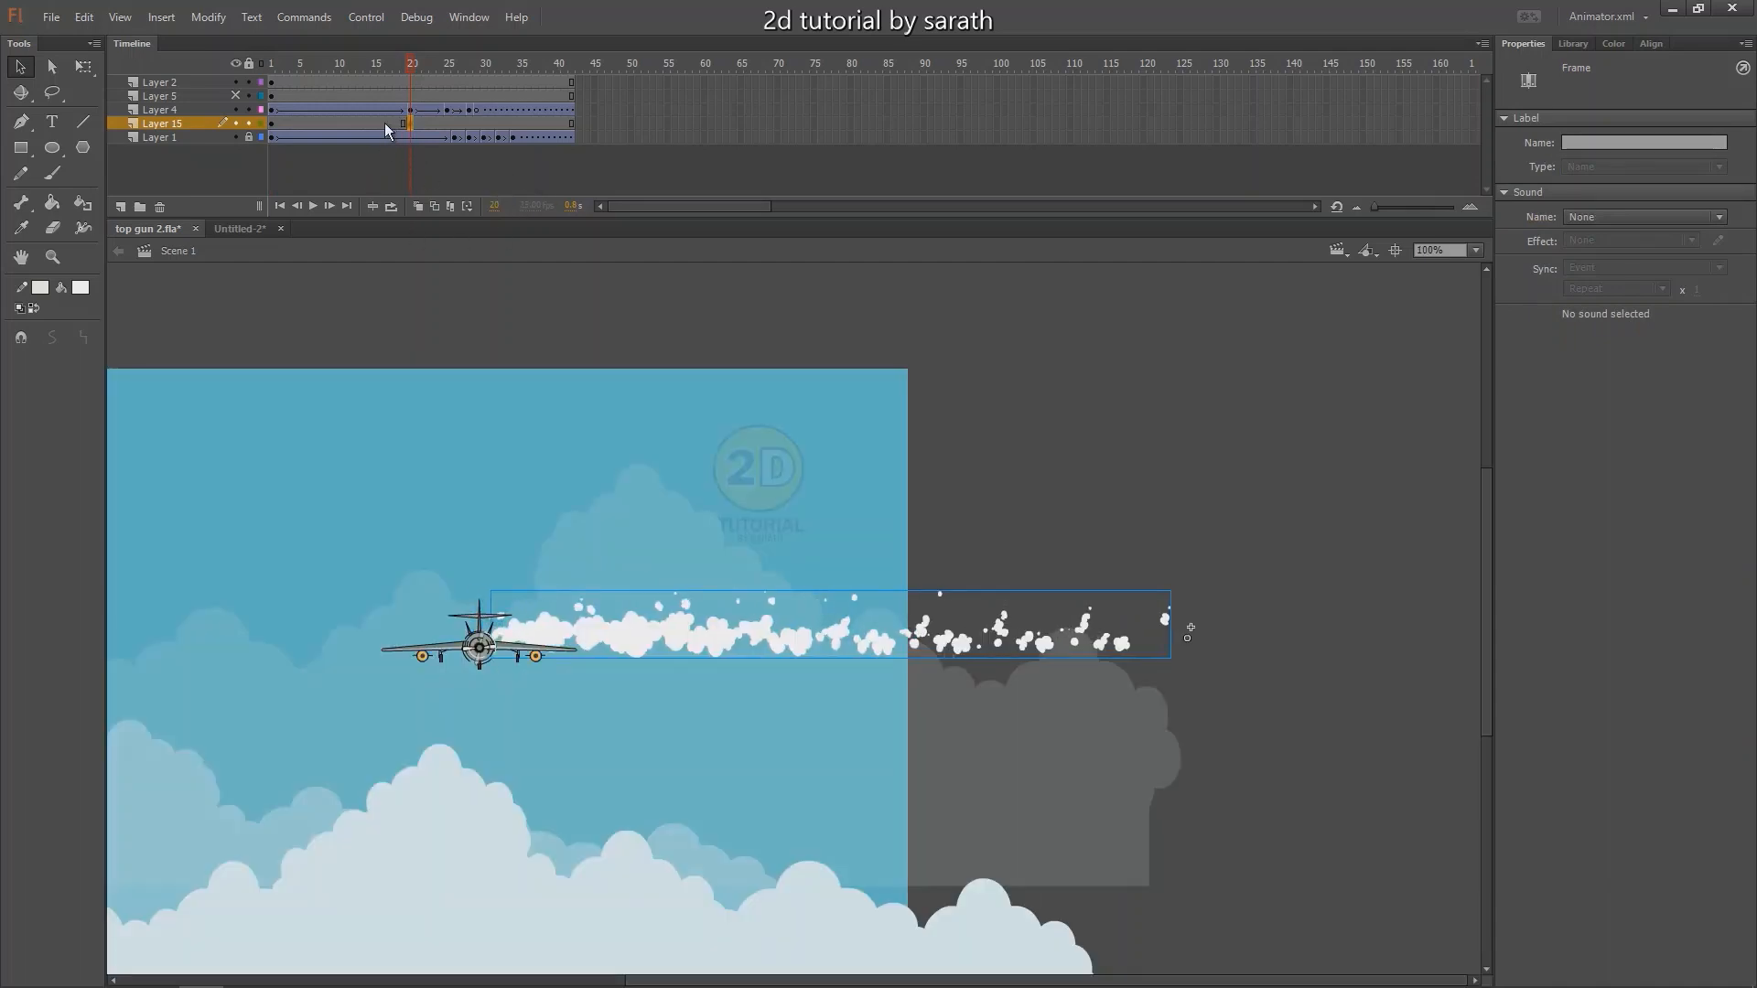
Create classic tweens across the smoke's keyframes on Layer 15.
{"action": "left_click", "coordinate": [426, 67]}
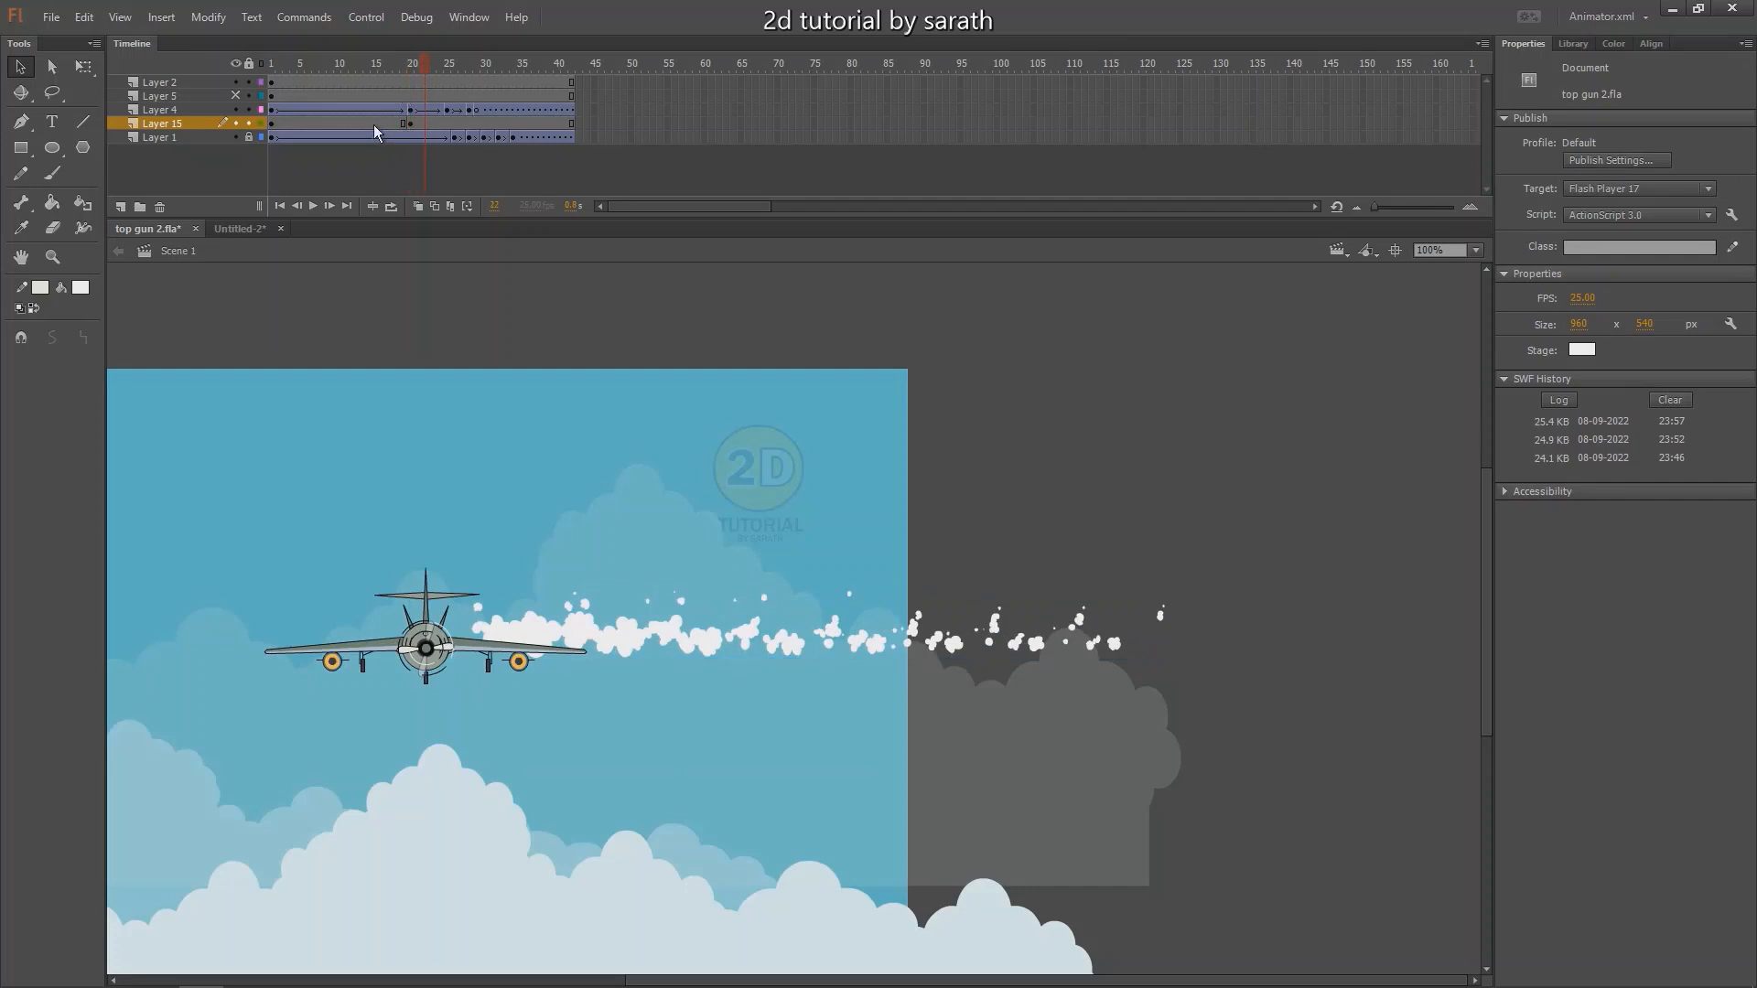
{"action": "left_click_drag", "start_coordinate": [374, 126], "coordinate": [428, 124]}
{"action": "right_click", "coordinate": [427, 124]}
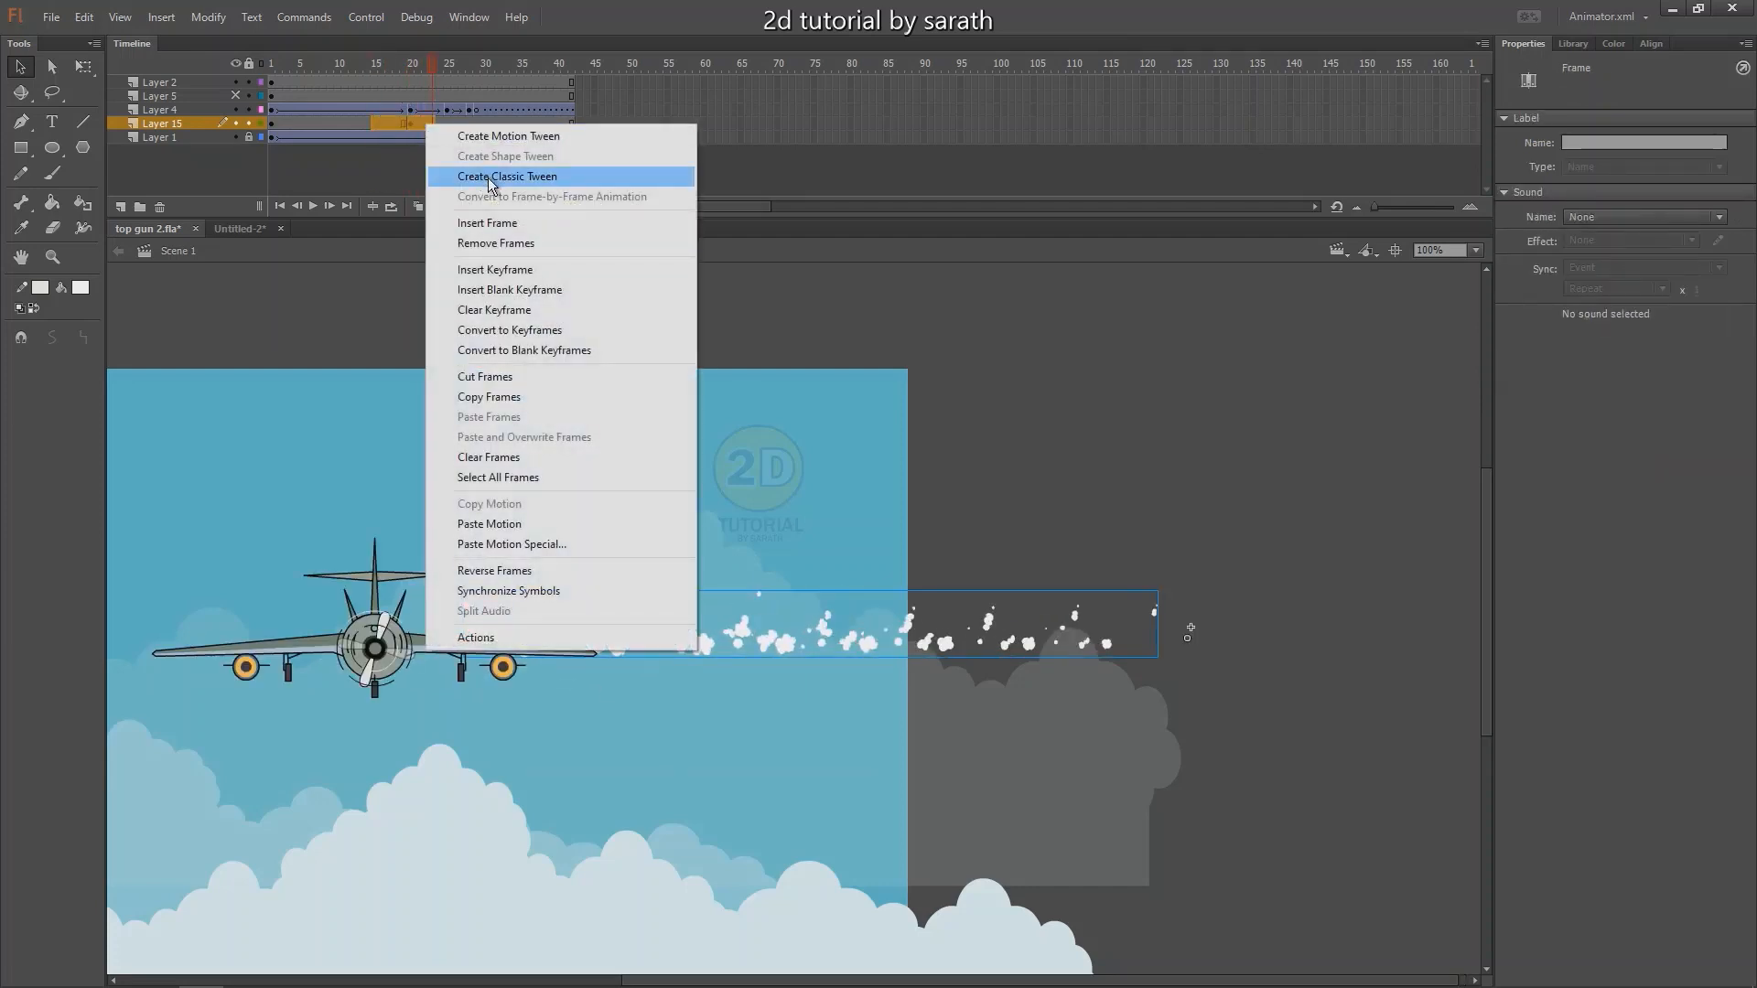
{"action": "left_click", "coordinate": [492, 176]}
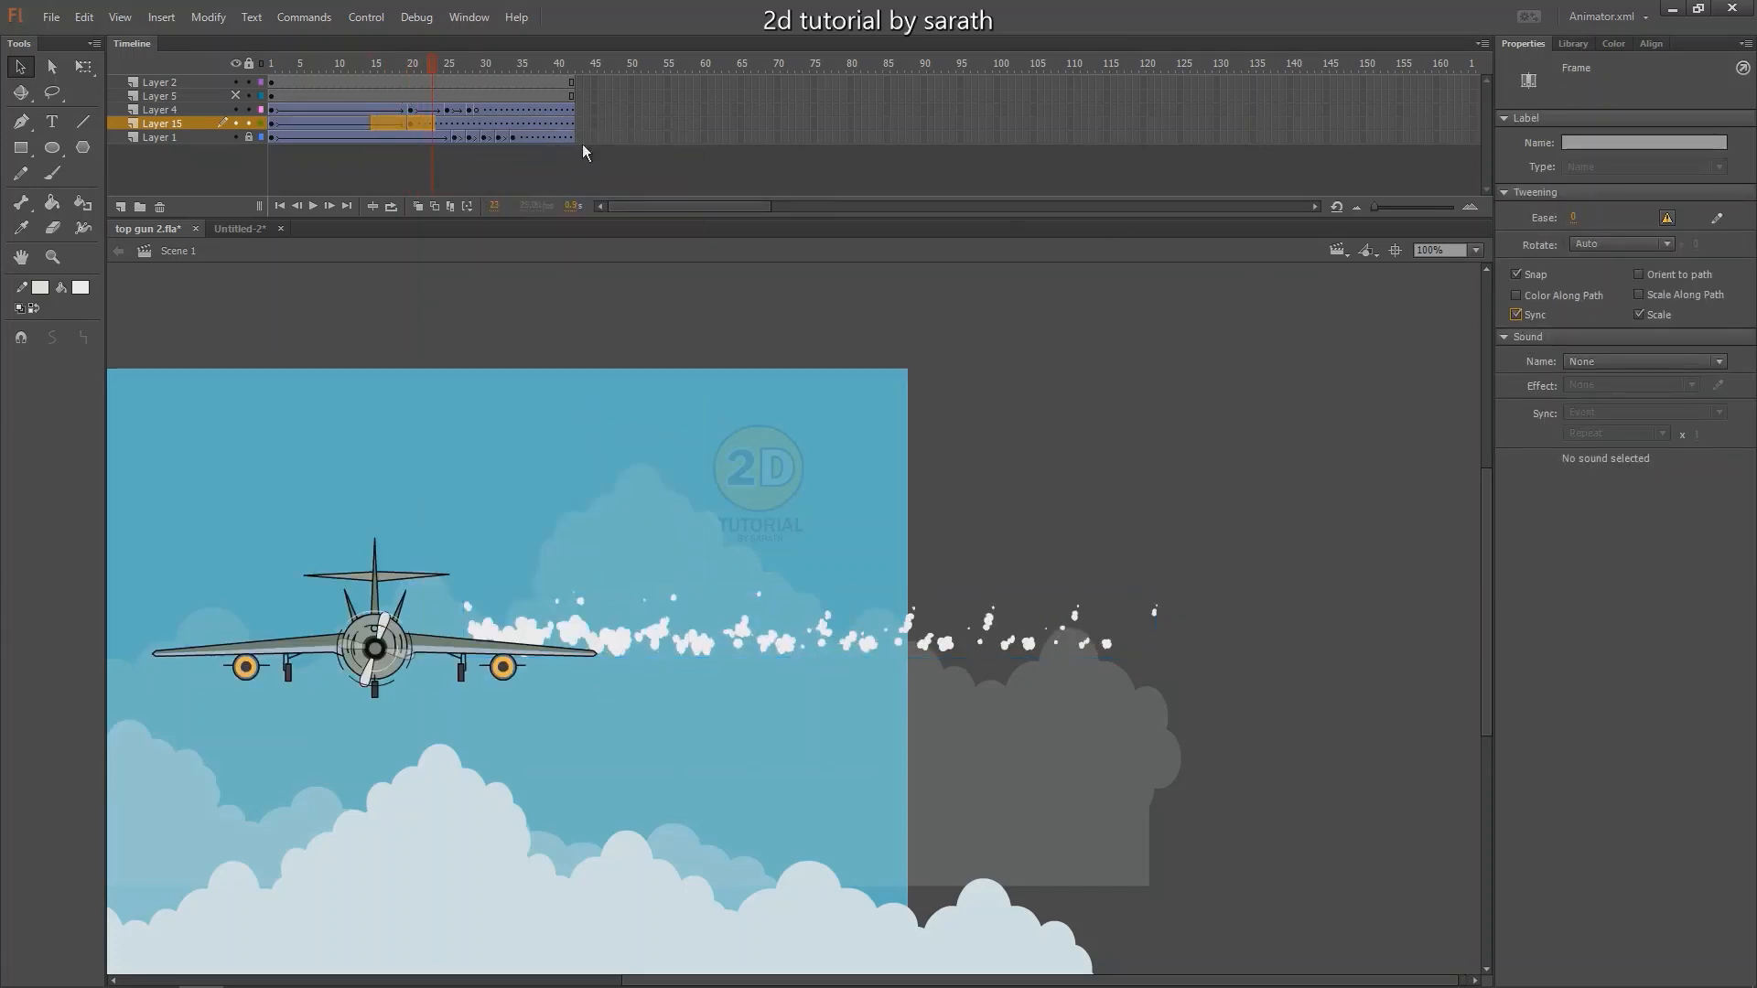
Set the ease of Layer 15's first smoke tween to 100 out and nudge the smoke at frame 20 slightly left.
{"action": "left_click", "coordinate": [369, 112]}
{"action": "left_click", "coordinate": [369, 123]}
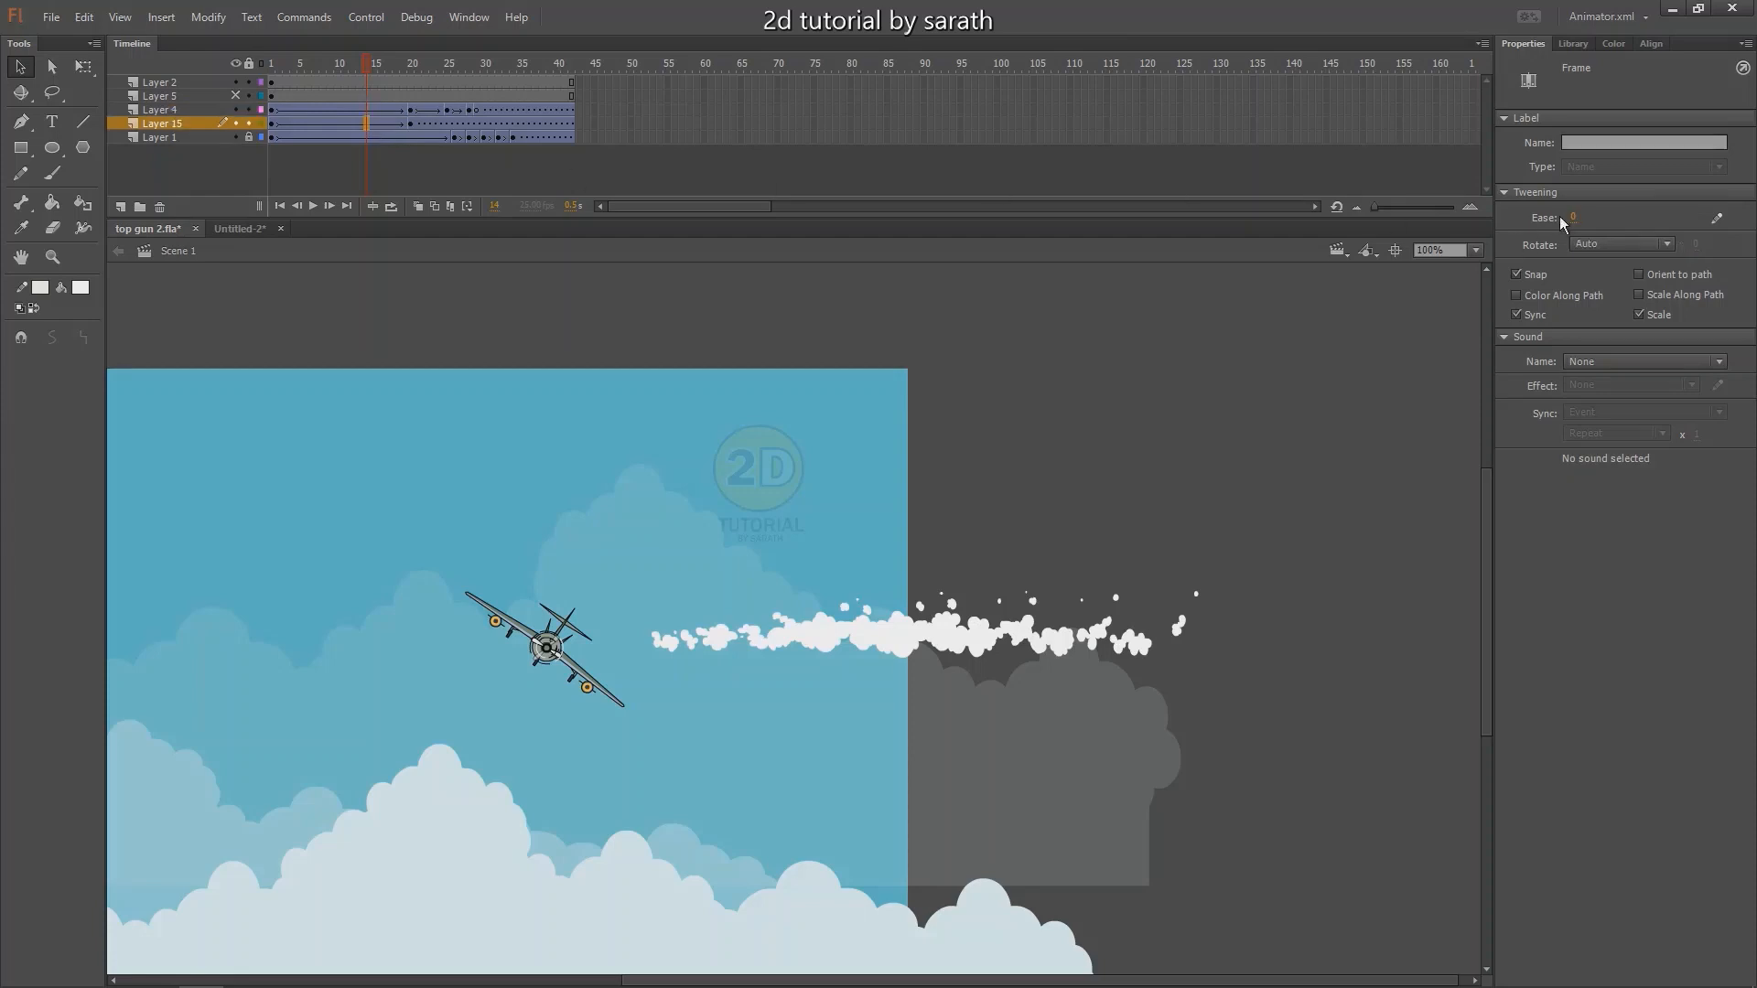
{"action": "left_click_drag", "start_coordinate": [1577, 220], "coordinate": [1638, 125]}
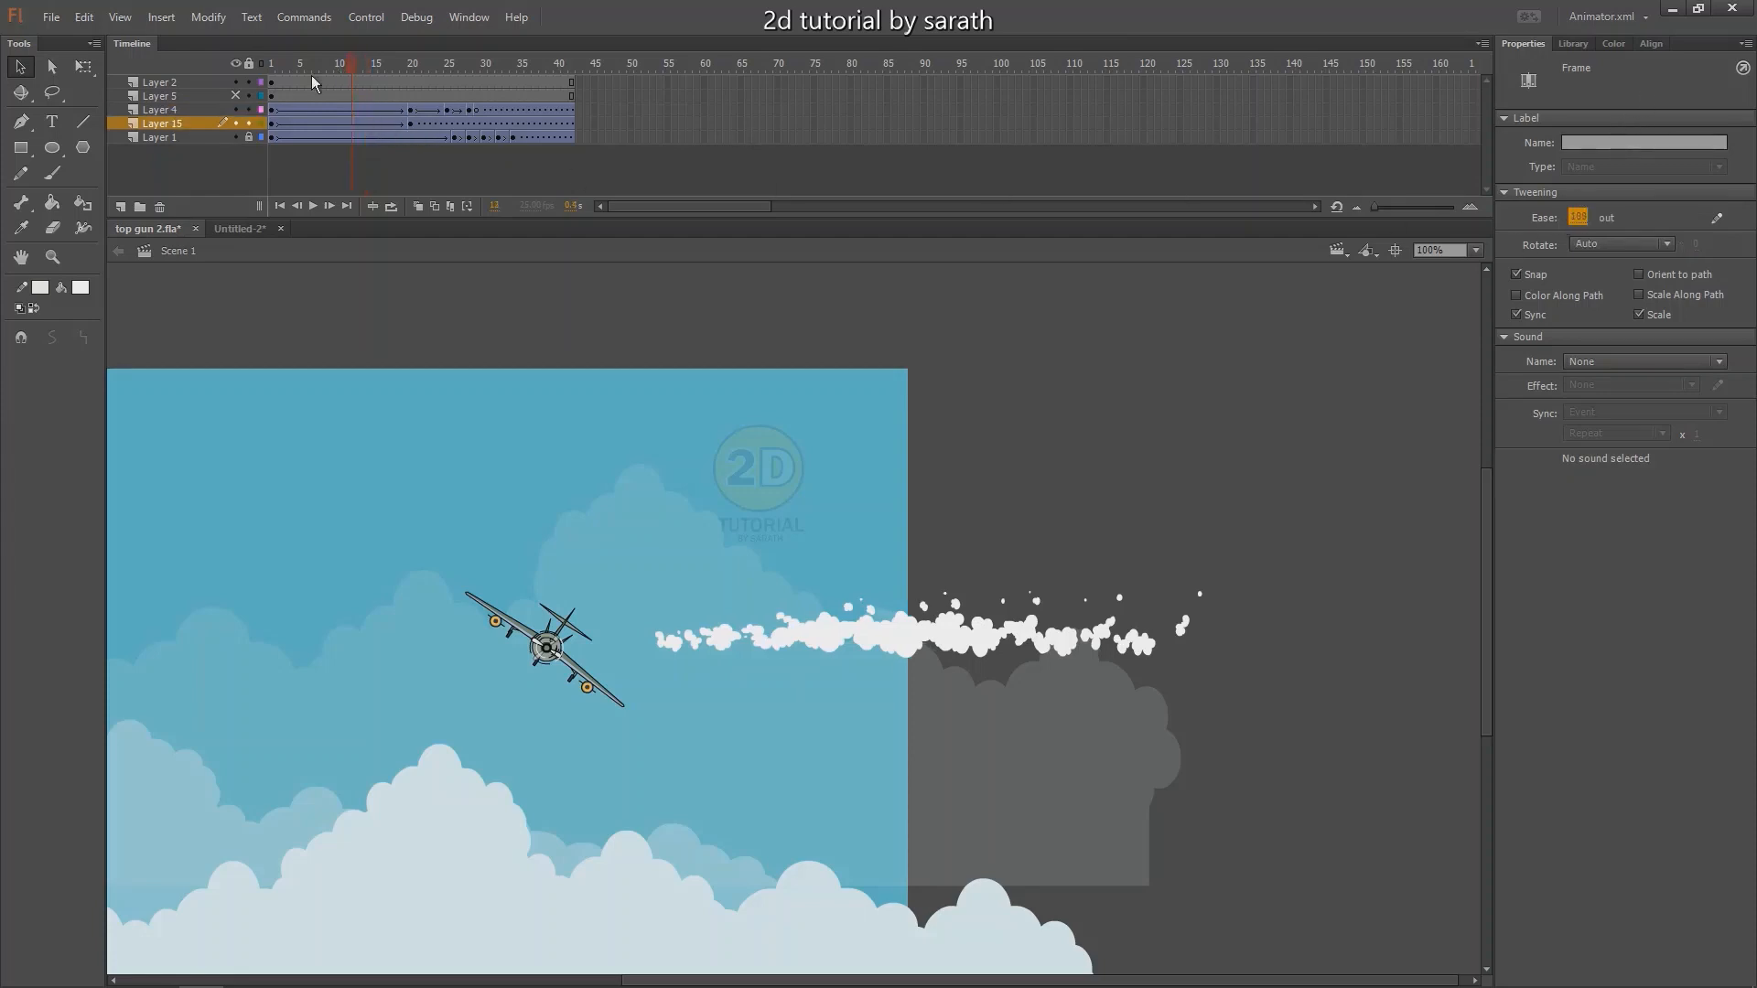
{"action": "key", "text": "Return"}
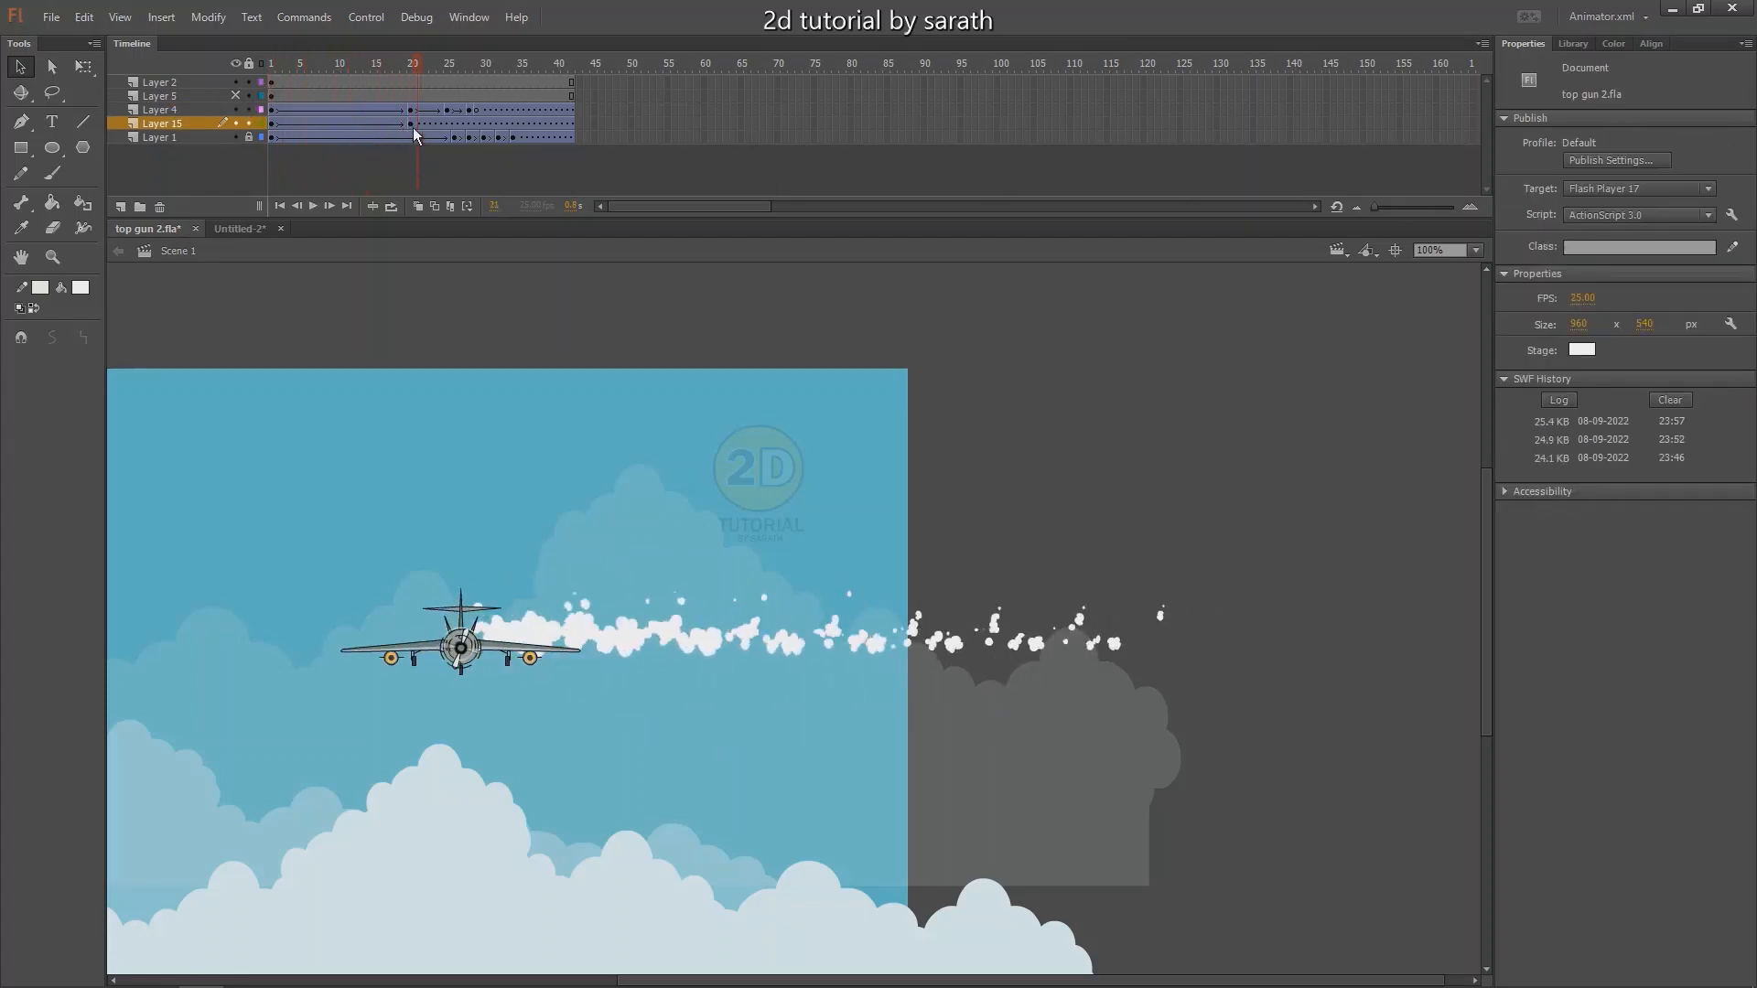
{"action": "left_click", "coordinate": [412, 125]}
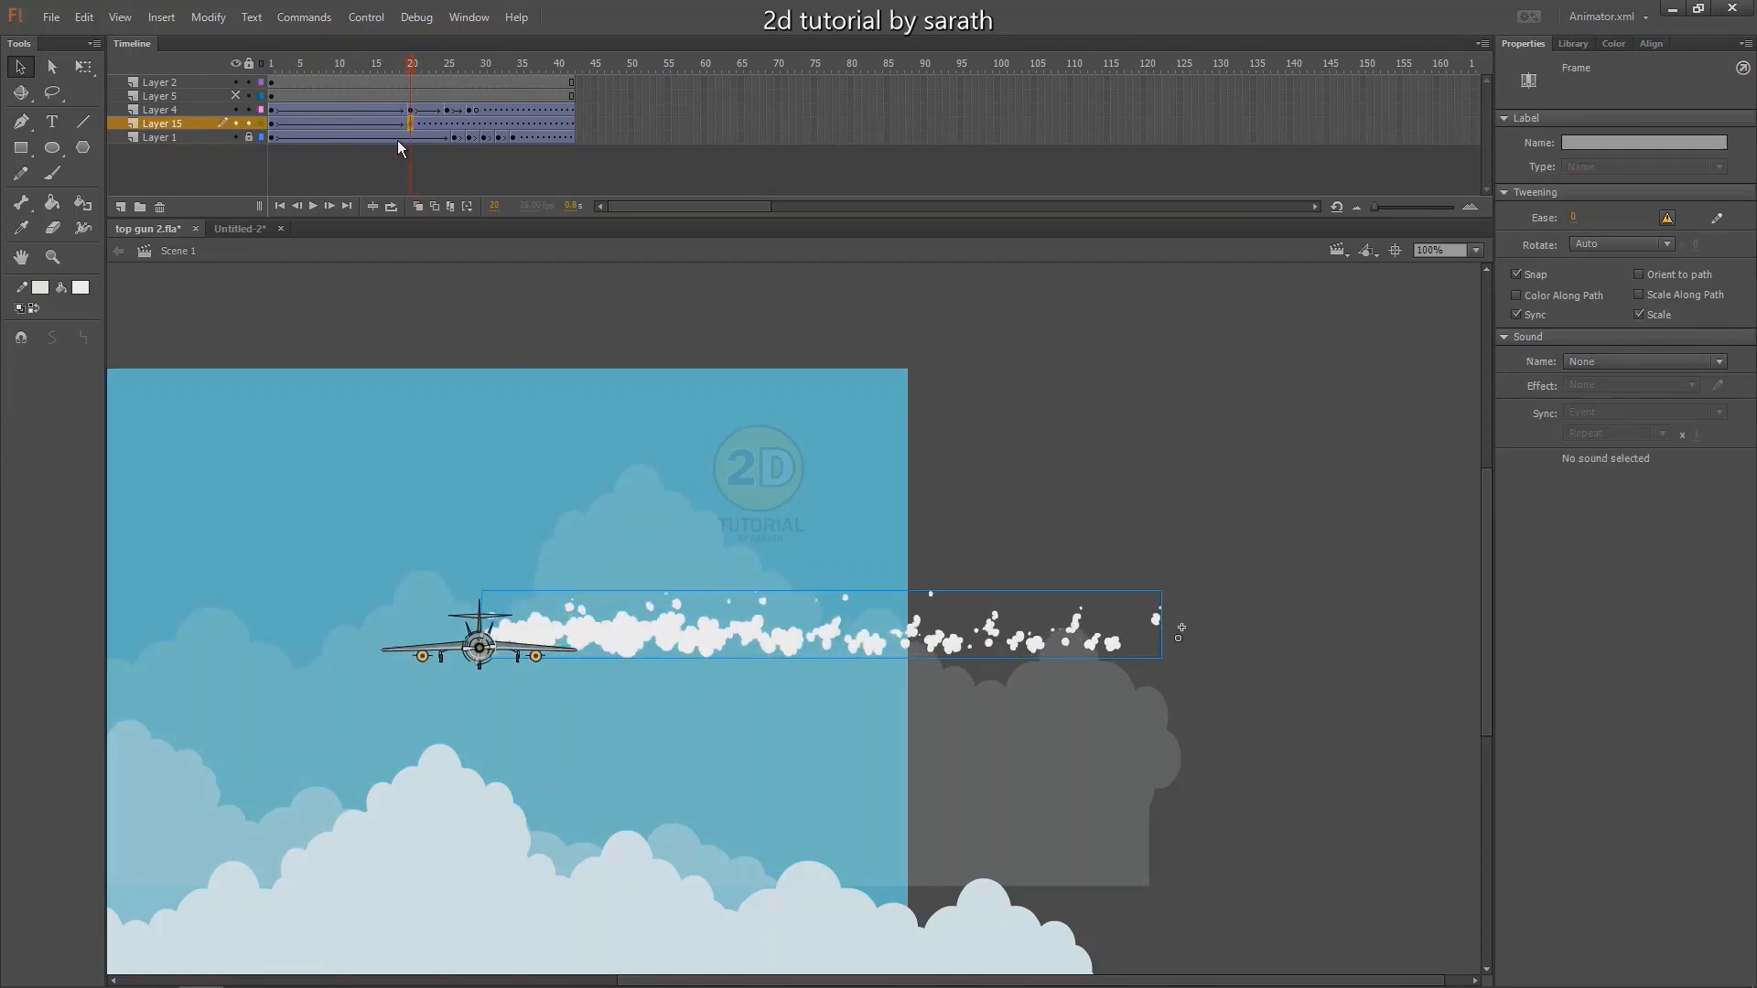
Add a keyframe at frame 10 of Layer 15 and shift the smoke left until it meets the airplane's tail.
{"action": "left_click", "coordinate": [336, 123]}
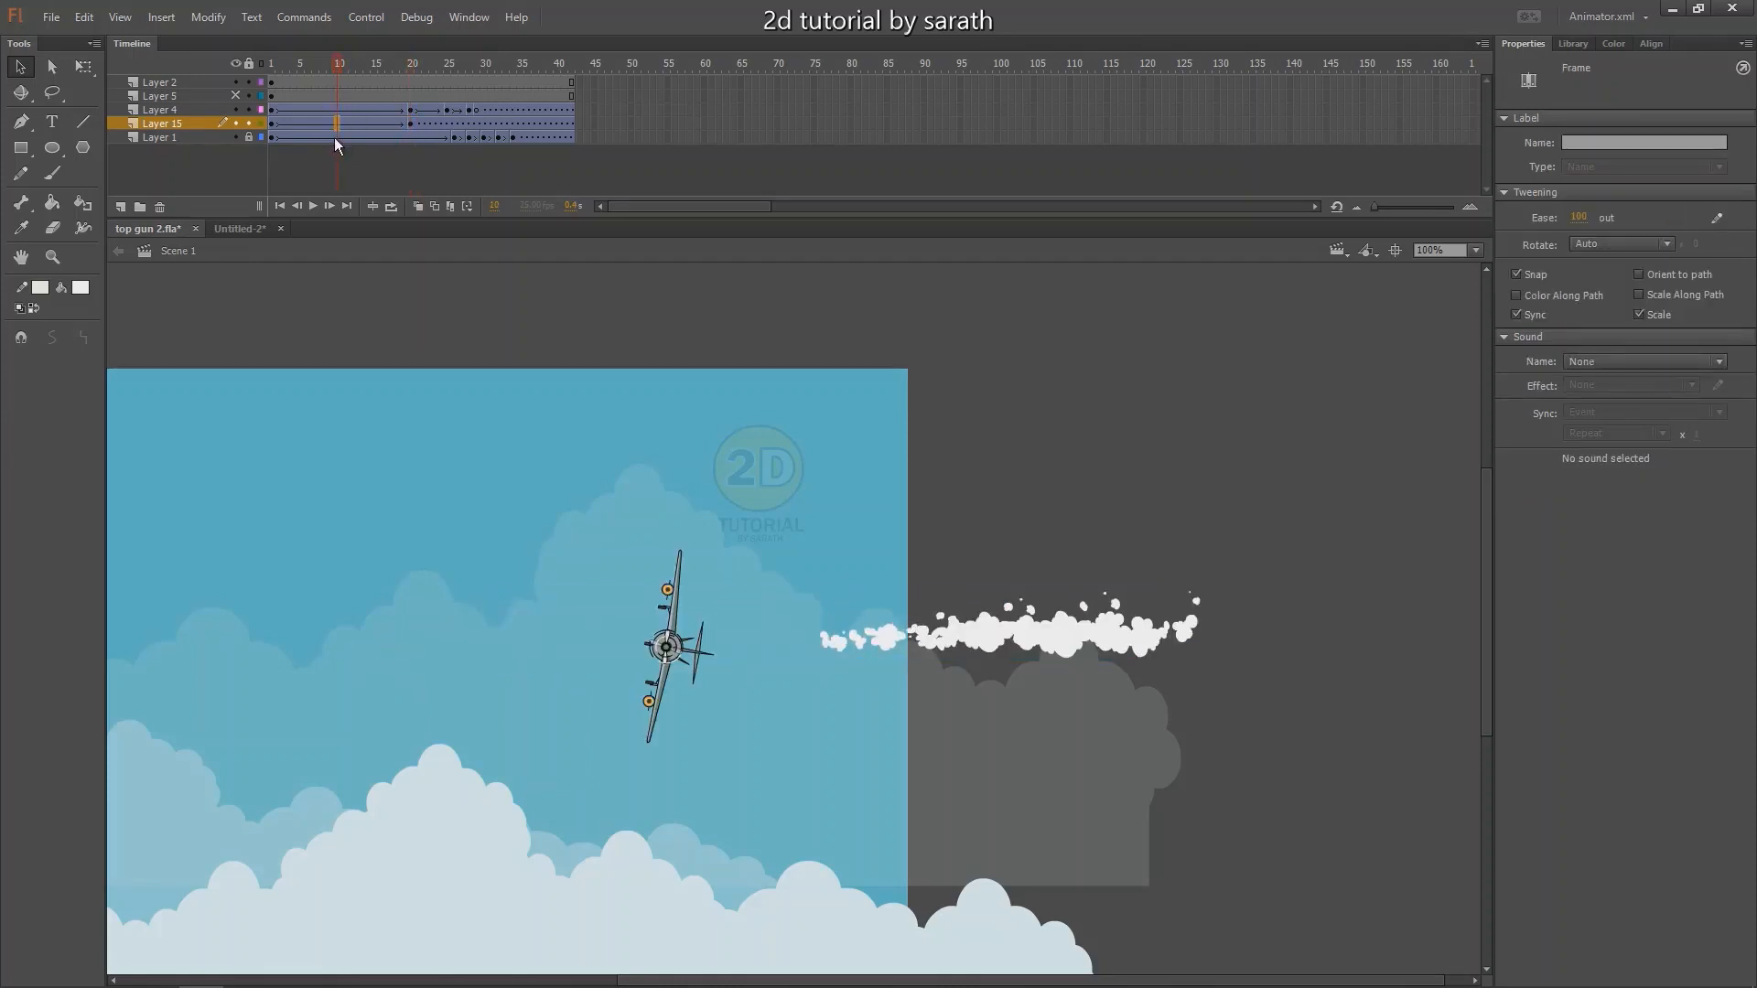
{"action": "key", "text": "F6"}
{"action": "key", "text": "shift+Left"}
{"action": "key", "text": "shift+Left"}
{"action": "key", "text": "shift+Left"}
{"action": "key", "text": "shift+Left"}
{"action": "key", "text": "shift+Left"}
{"action": "key", "text": "shift+Left"}
{"action": "key", "text": "shift+Left"}
{"action": "key", "text": "shift+Left"}
{"action": "key", "text": "shift+Left"}
{"action": "key", "text": "shift+Left"}
{"action": "key", "text": "shift+Left"}
{"action": "key", "text": "shift+Left"}
{"action": "key", "text": "shift+Left"}
{"action": "key", "text": "shift+Left"}
{"action": "key", "text": "shift+Left"}
{"action": "key", "text": "shift+Left"}
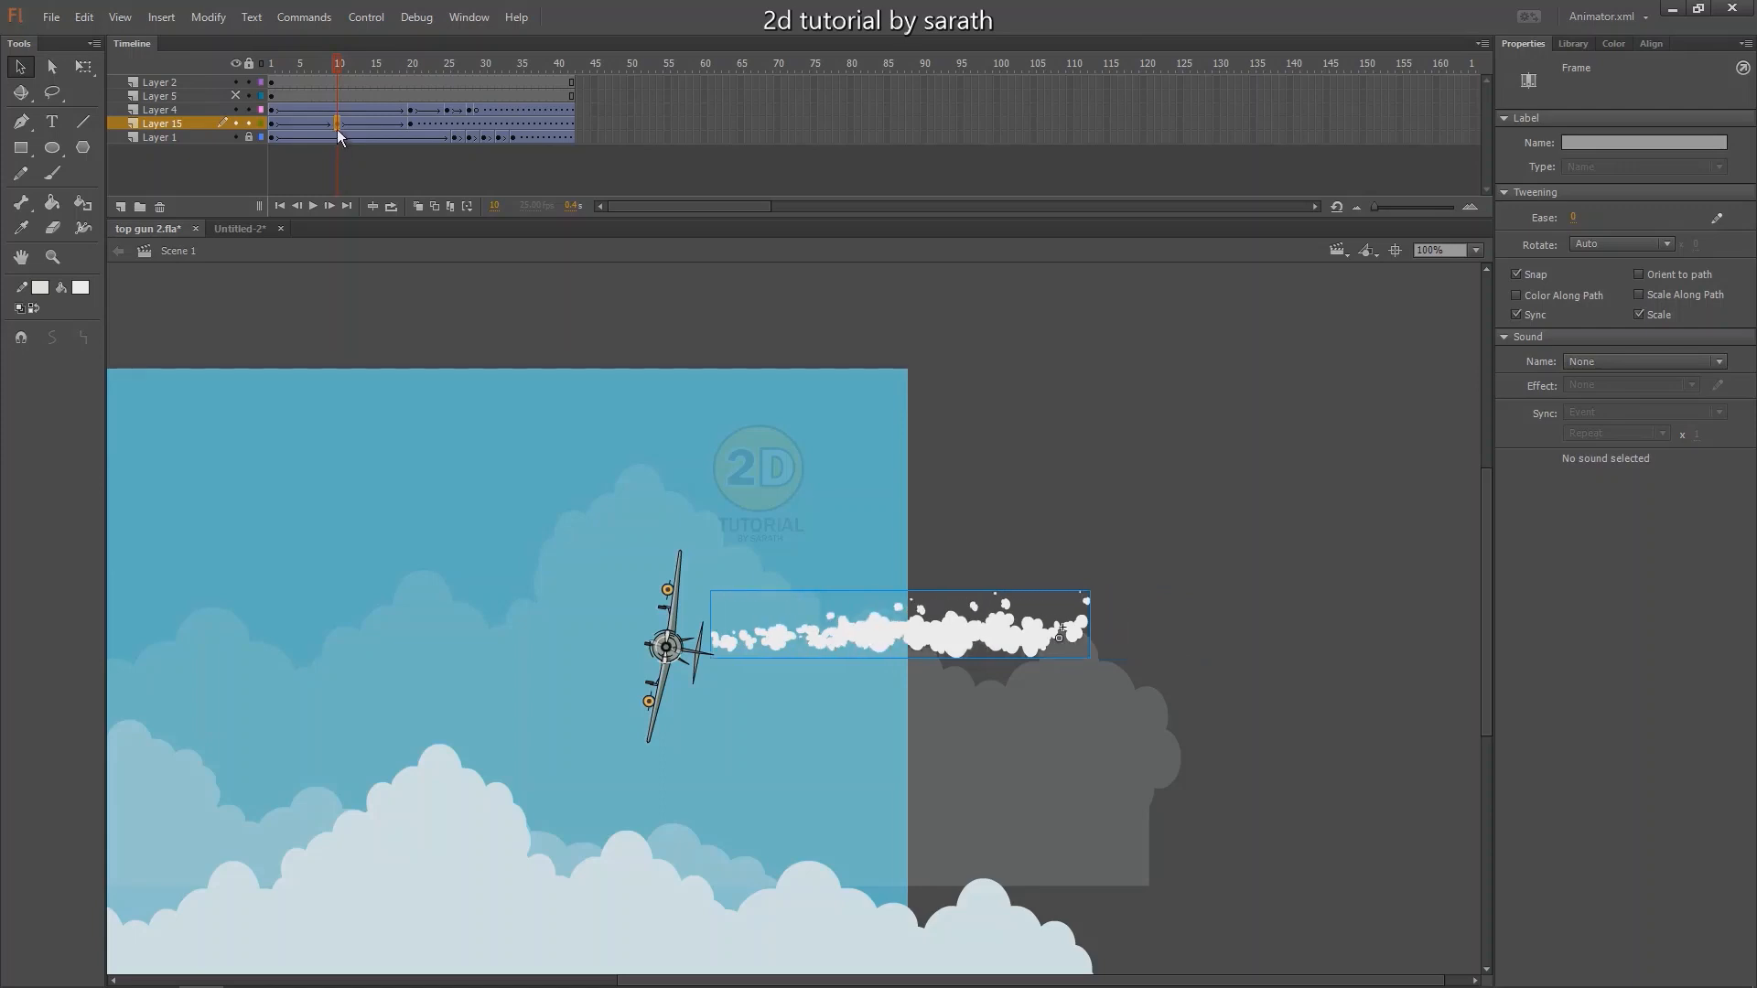
{"action": "left_click_drag", "start_coordinate": [331, 72], "coordinate": [302, 80]}
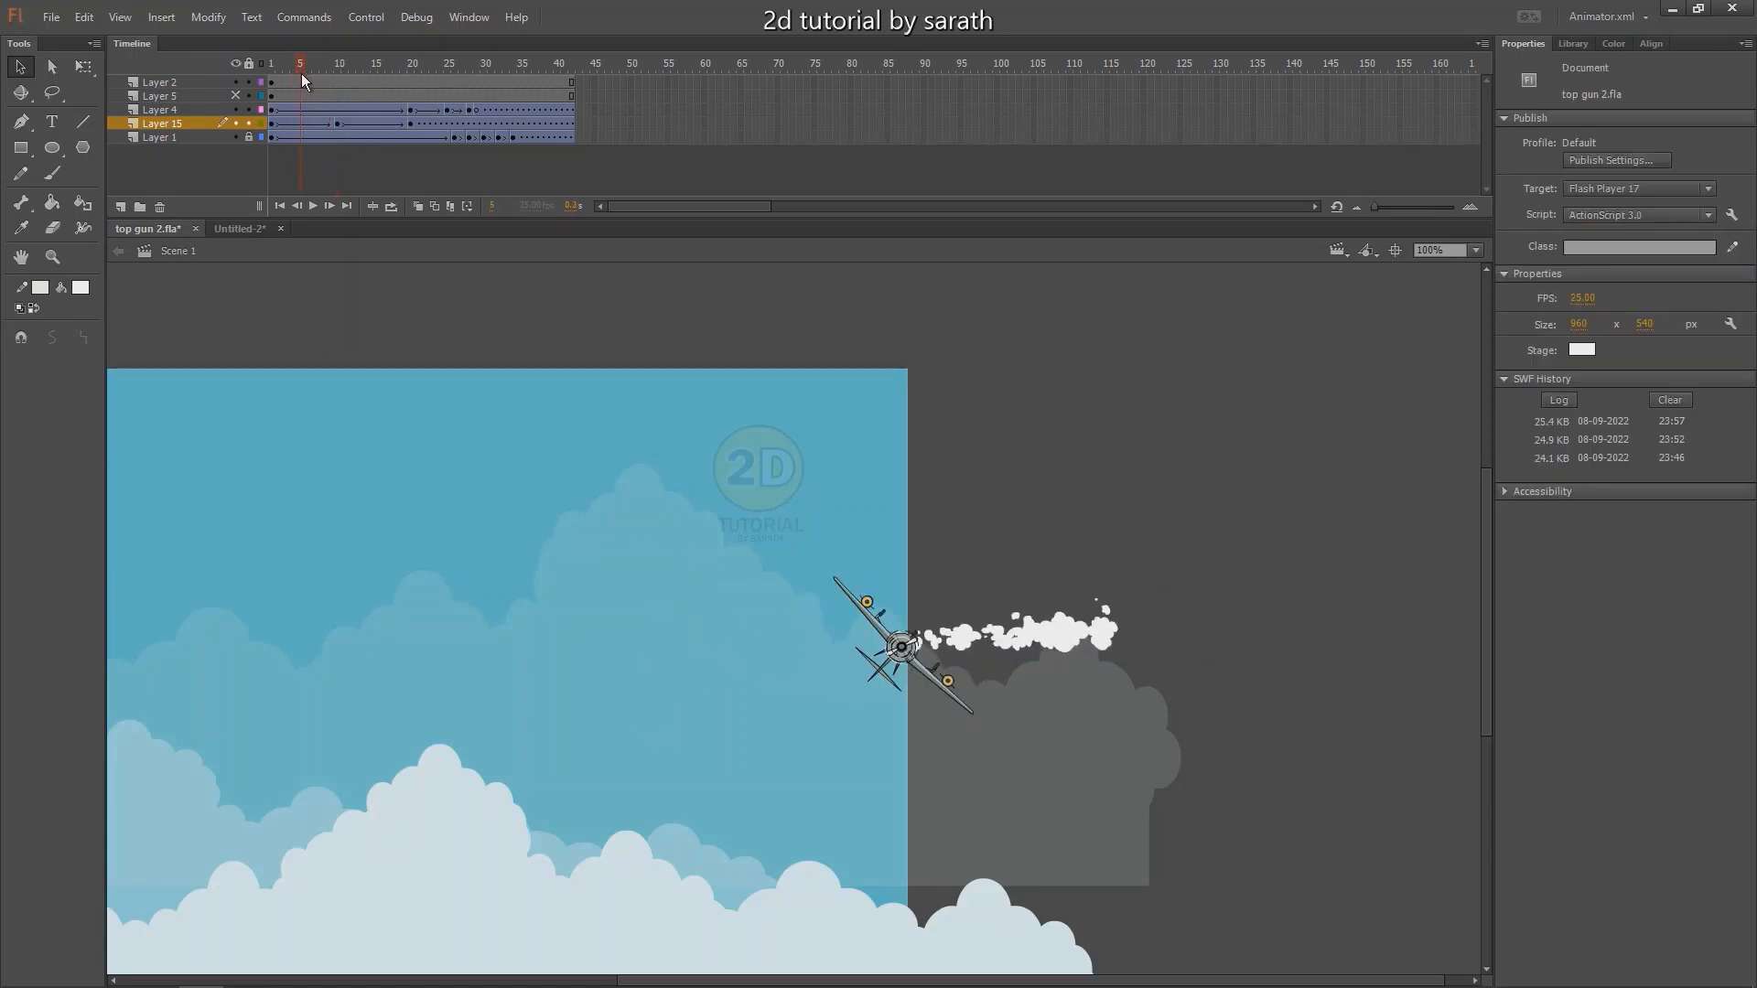
Add keyframes at frames 5 and 15 of Layer 15 and nudge the smoke at each so it trails from the airplane's tail.
{"action": "left_click", "coordinate": [296, 124]}
{"action": "key", "text": "F6"}
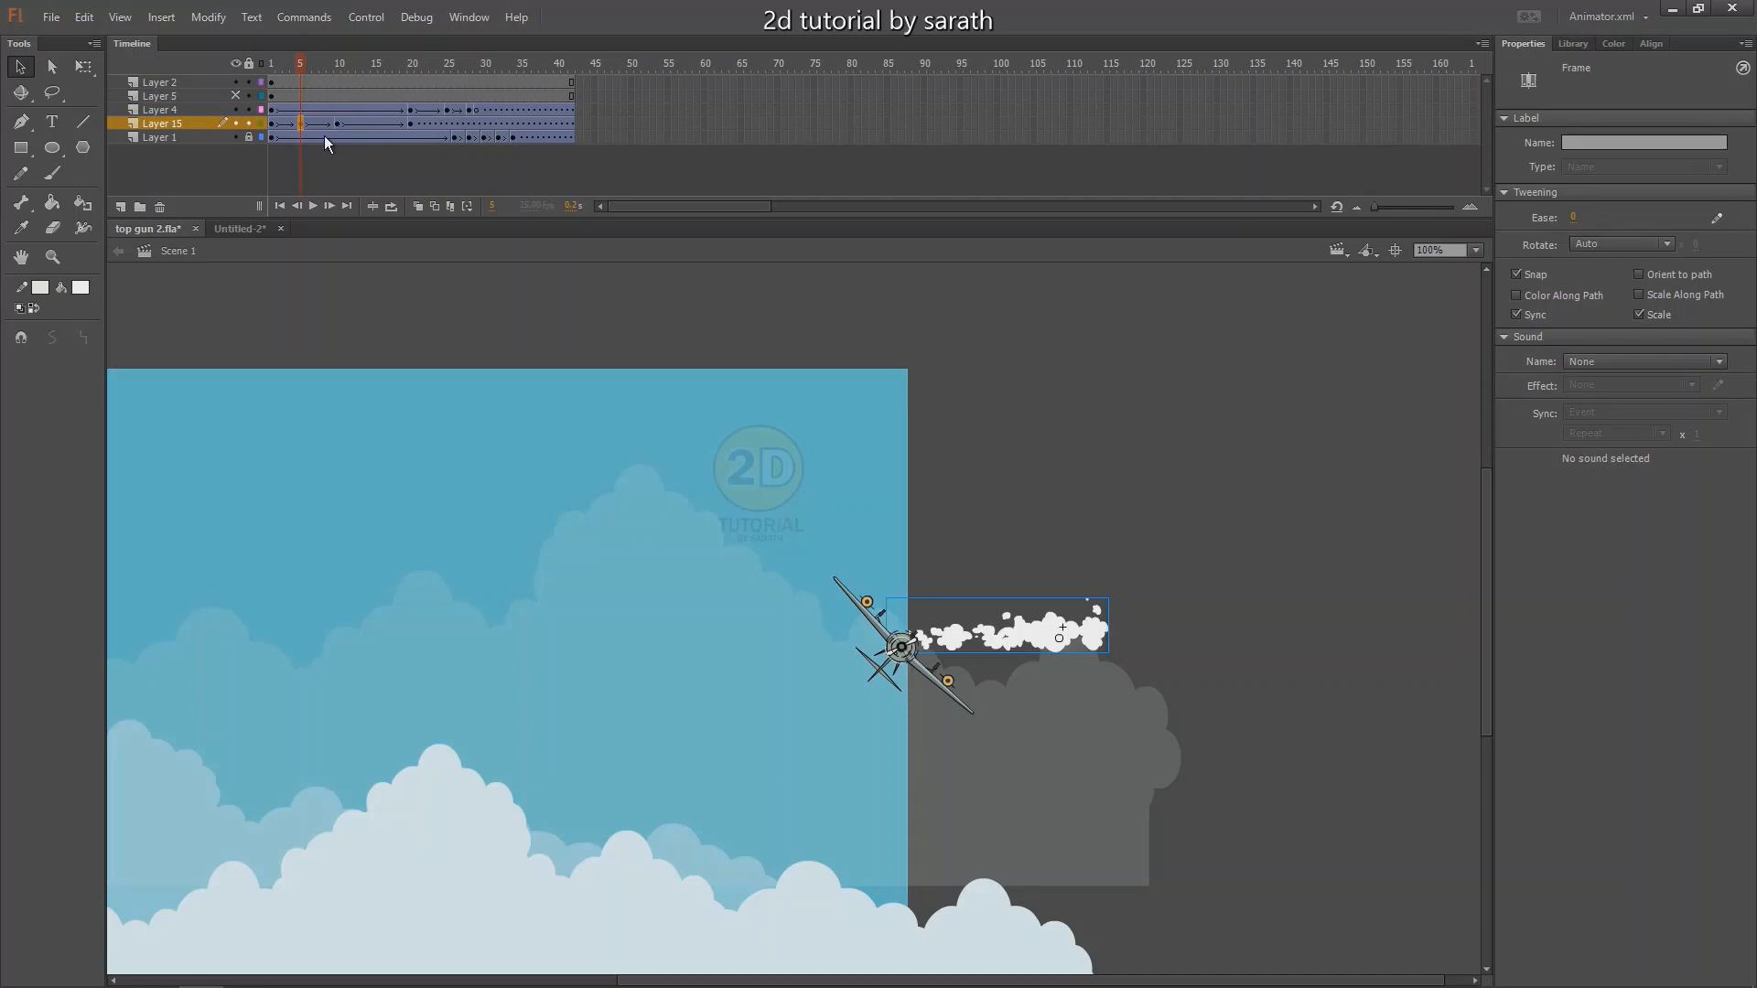
{"action": "left_click", "coordinate": [374, 124]}
{"action": "key", "text": "F6"}
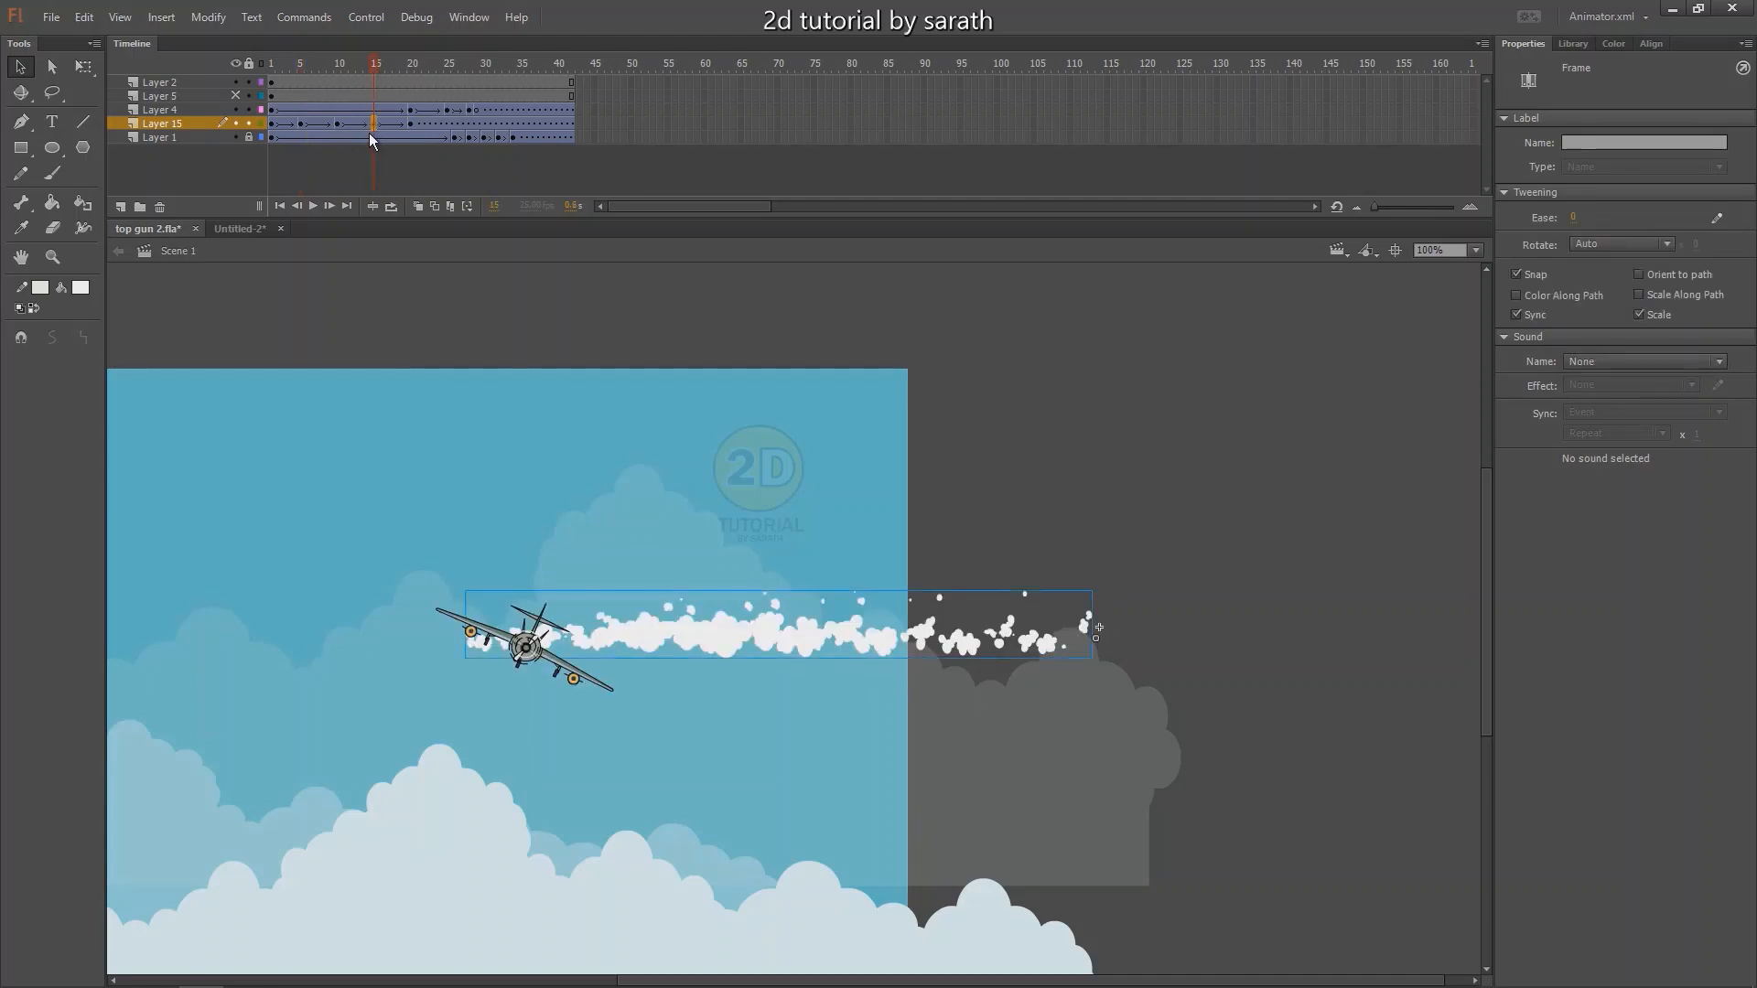
{"action": "key", "text": "shift+Right"}
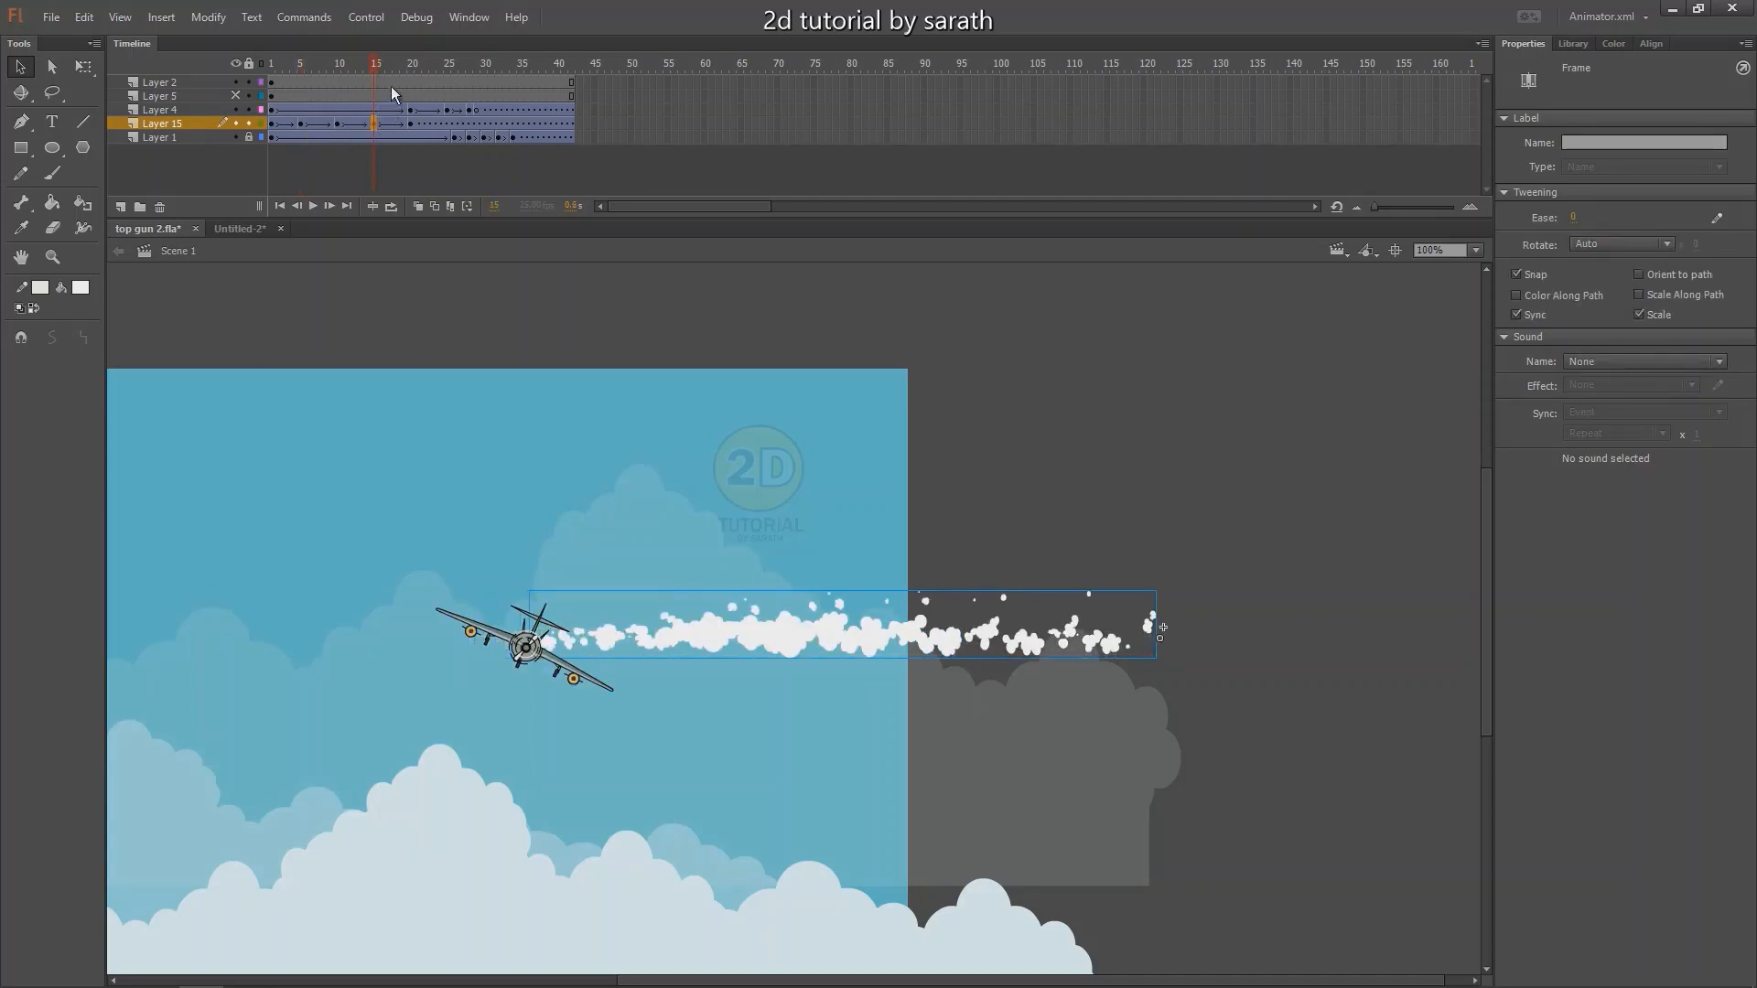
{"action": "left_click", "coordinate": [390, 124]}
{"action": "key", "text": "Return"}
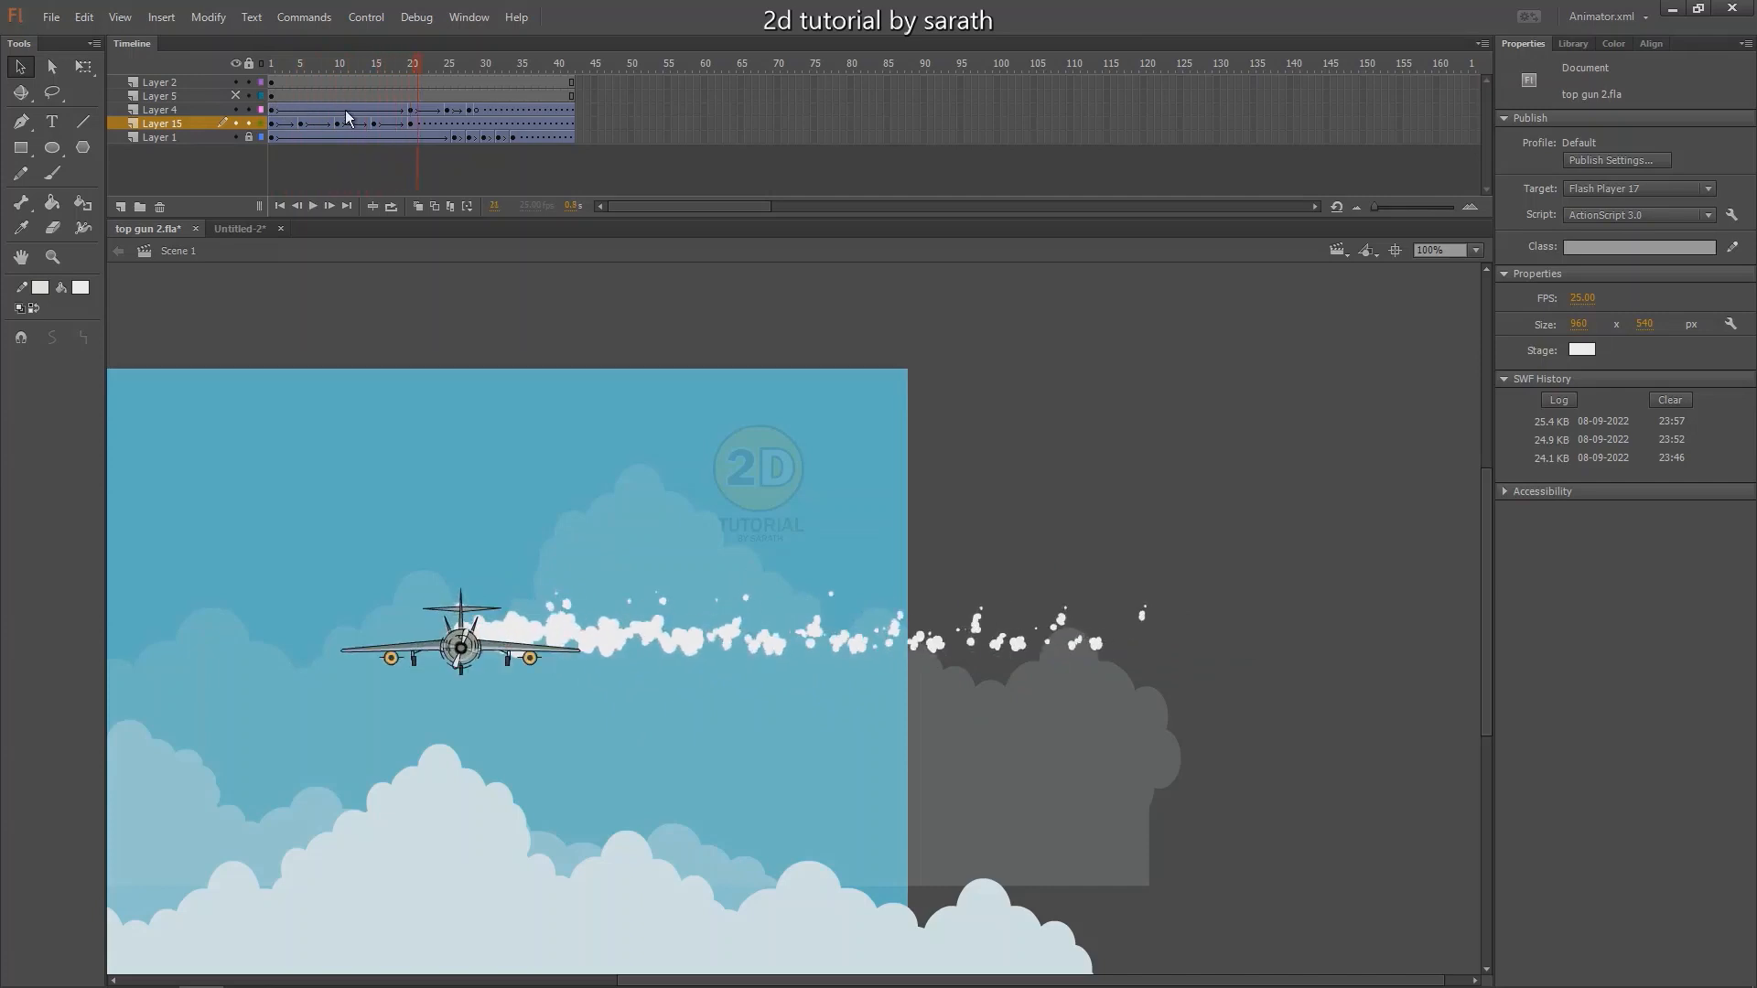
Add a keyframe at frame 25 of Layer 15, shorten and slightly heighten the smoke, and move it left so it starts at the fuselage.
{"action": "left_click", "coordinate": [446, 124]}
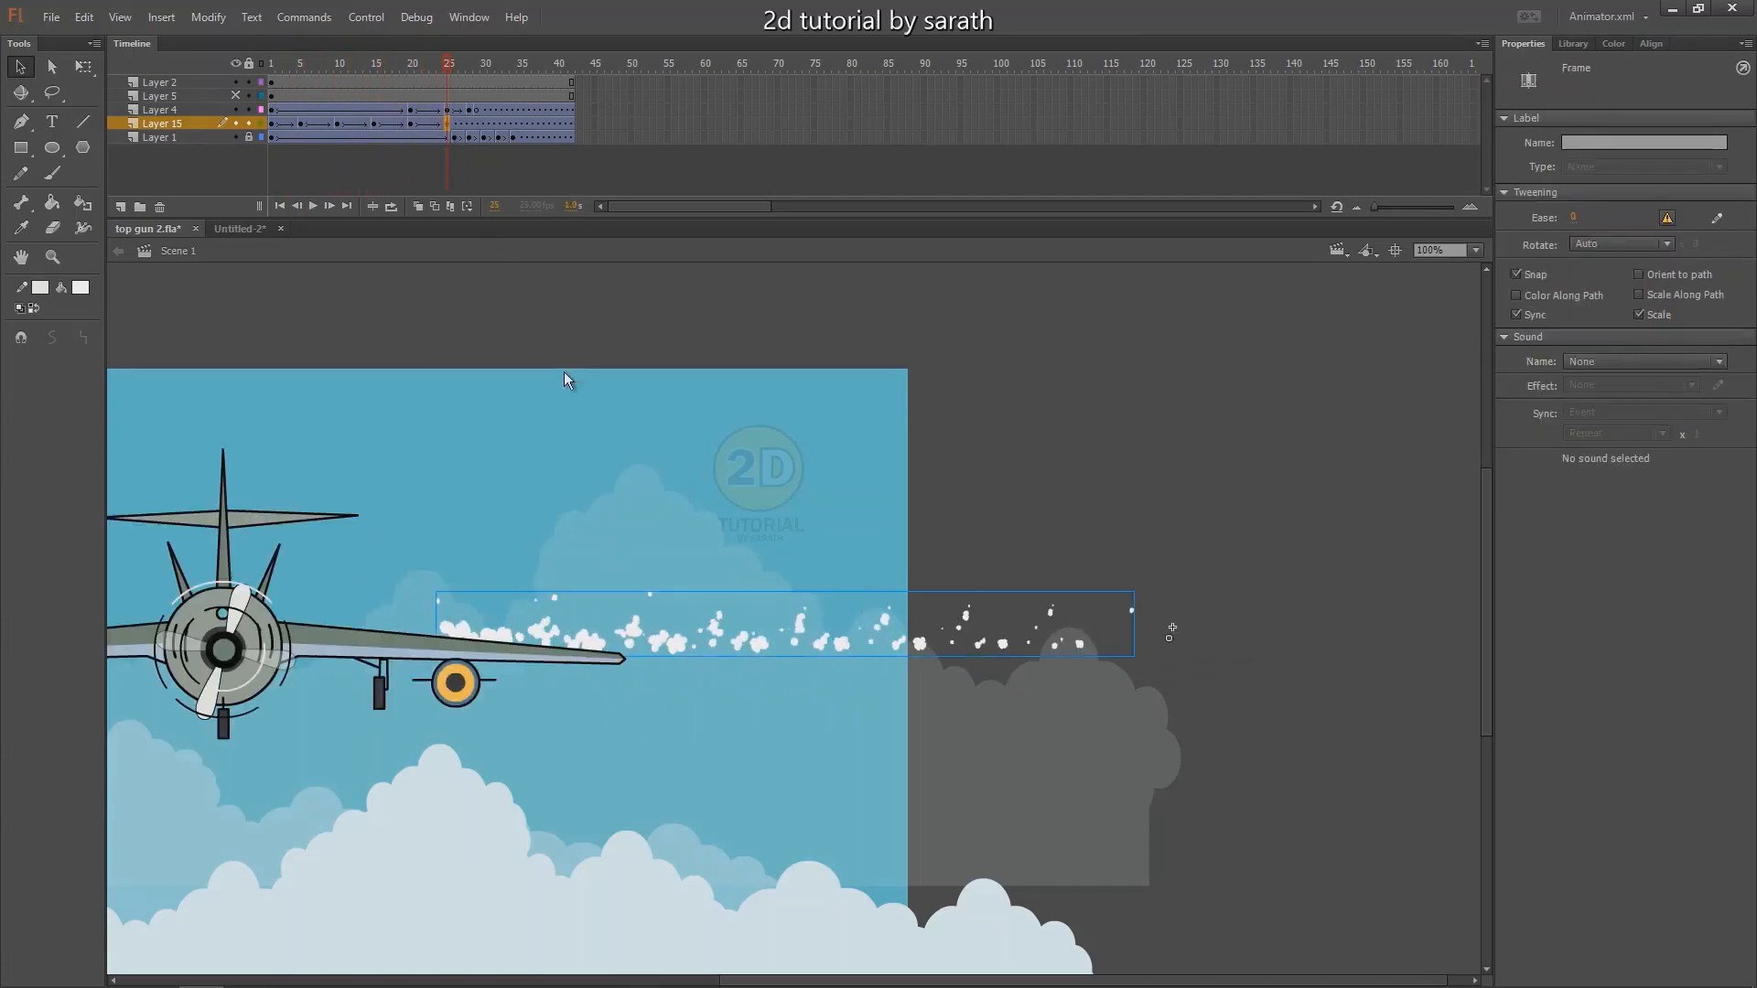
{"action": "key", "text": "q"}
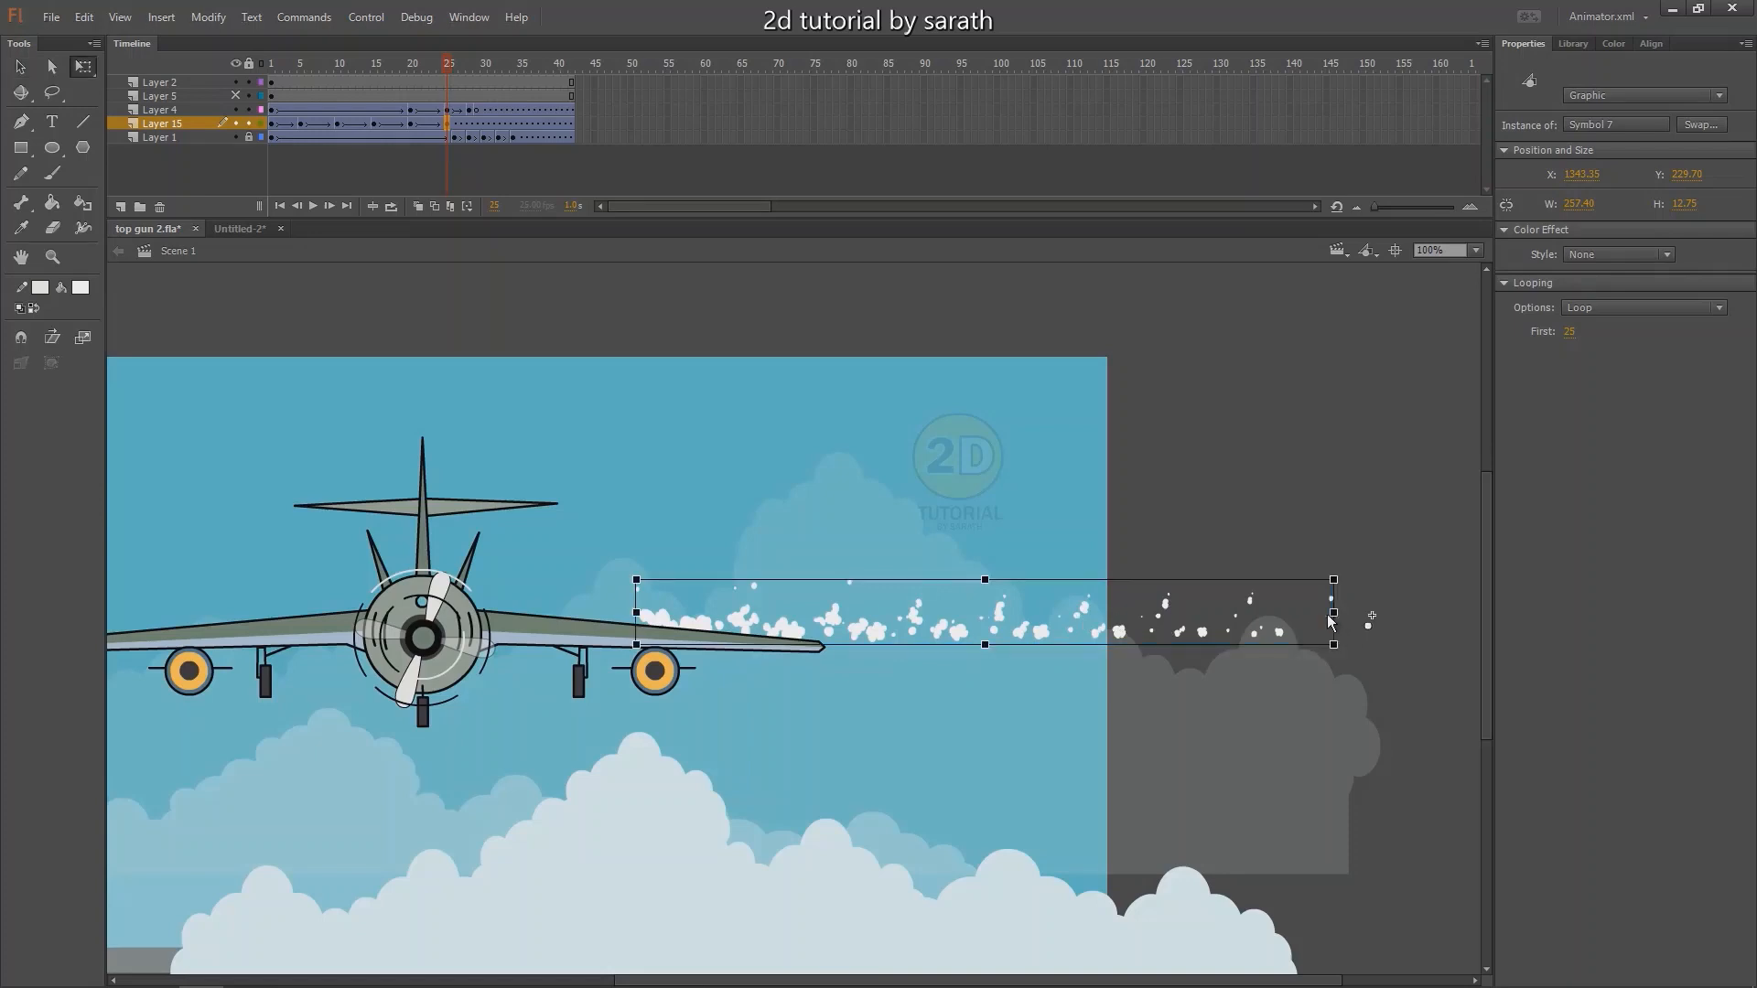
{"action": "left_click_drag", "start_coordinate": [1336, 617], "coordinate": [948, 612]}
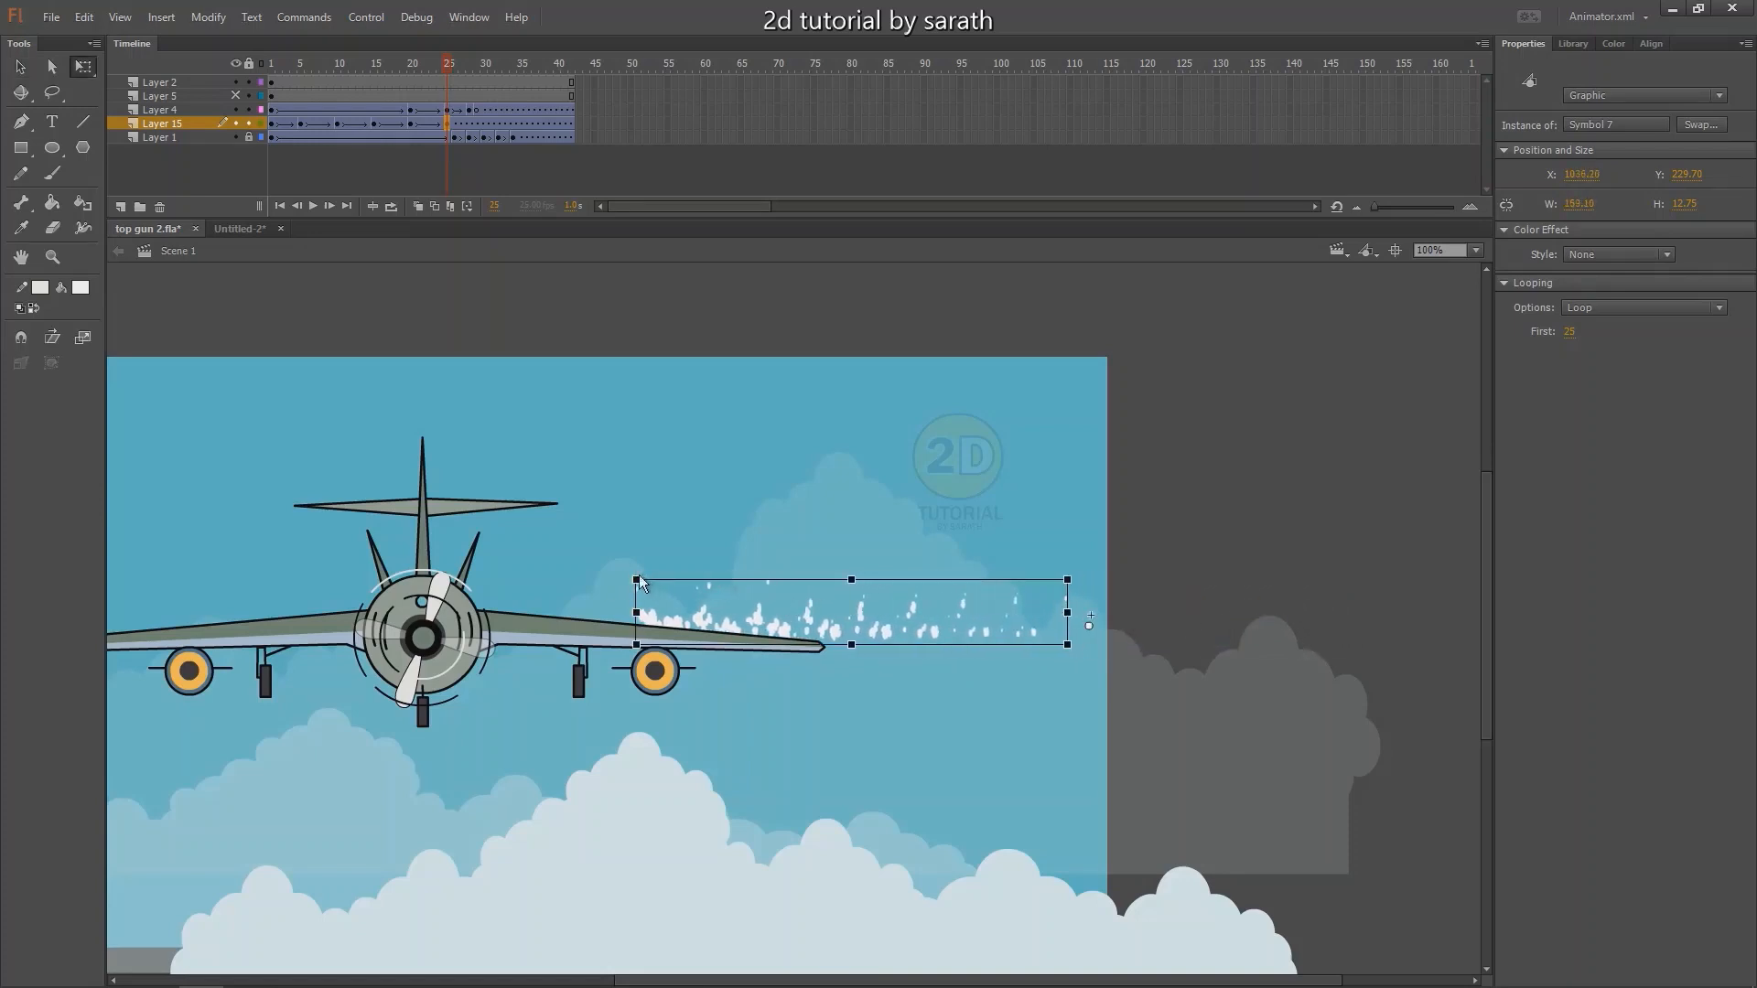
{"action": "left_click_drag", "start_coordinate": [620, 574], "coordinate": [590, 552]}
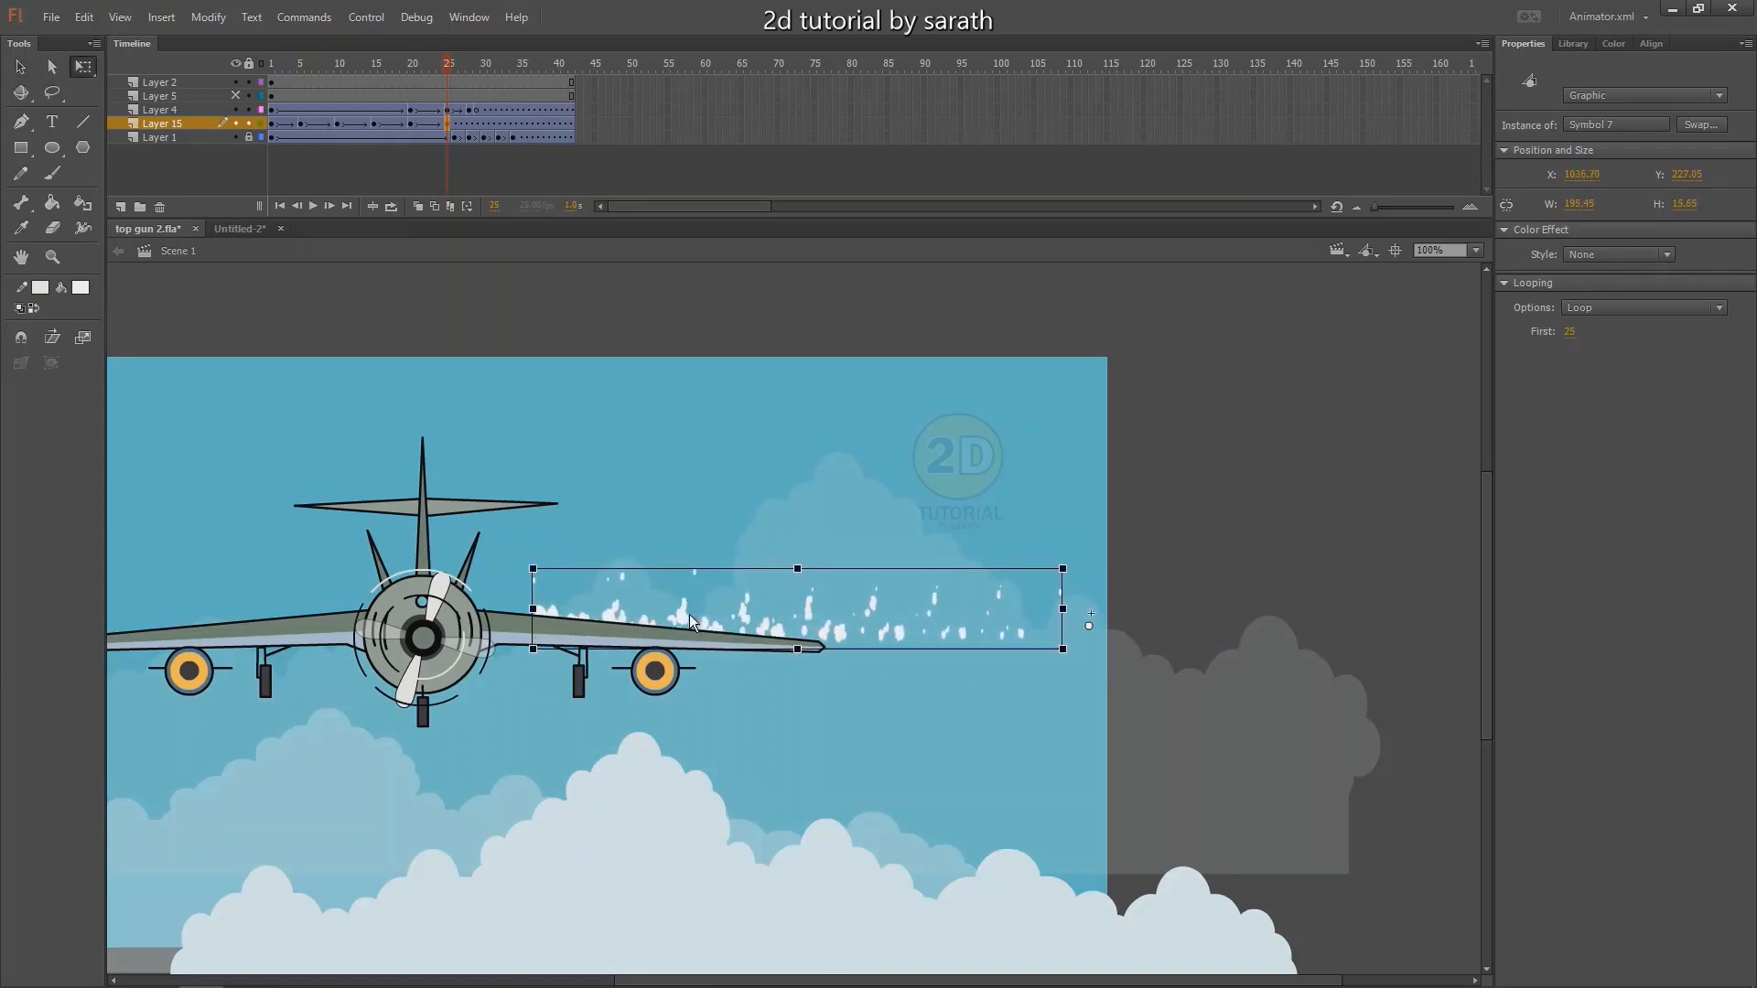
{"action": "left_click_drag", "start_coordinate": [689, 613], "coordinate": [608, 611]}
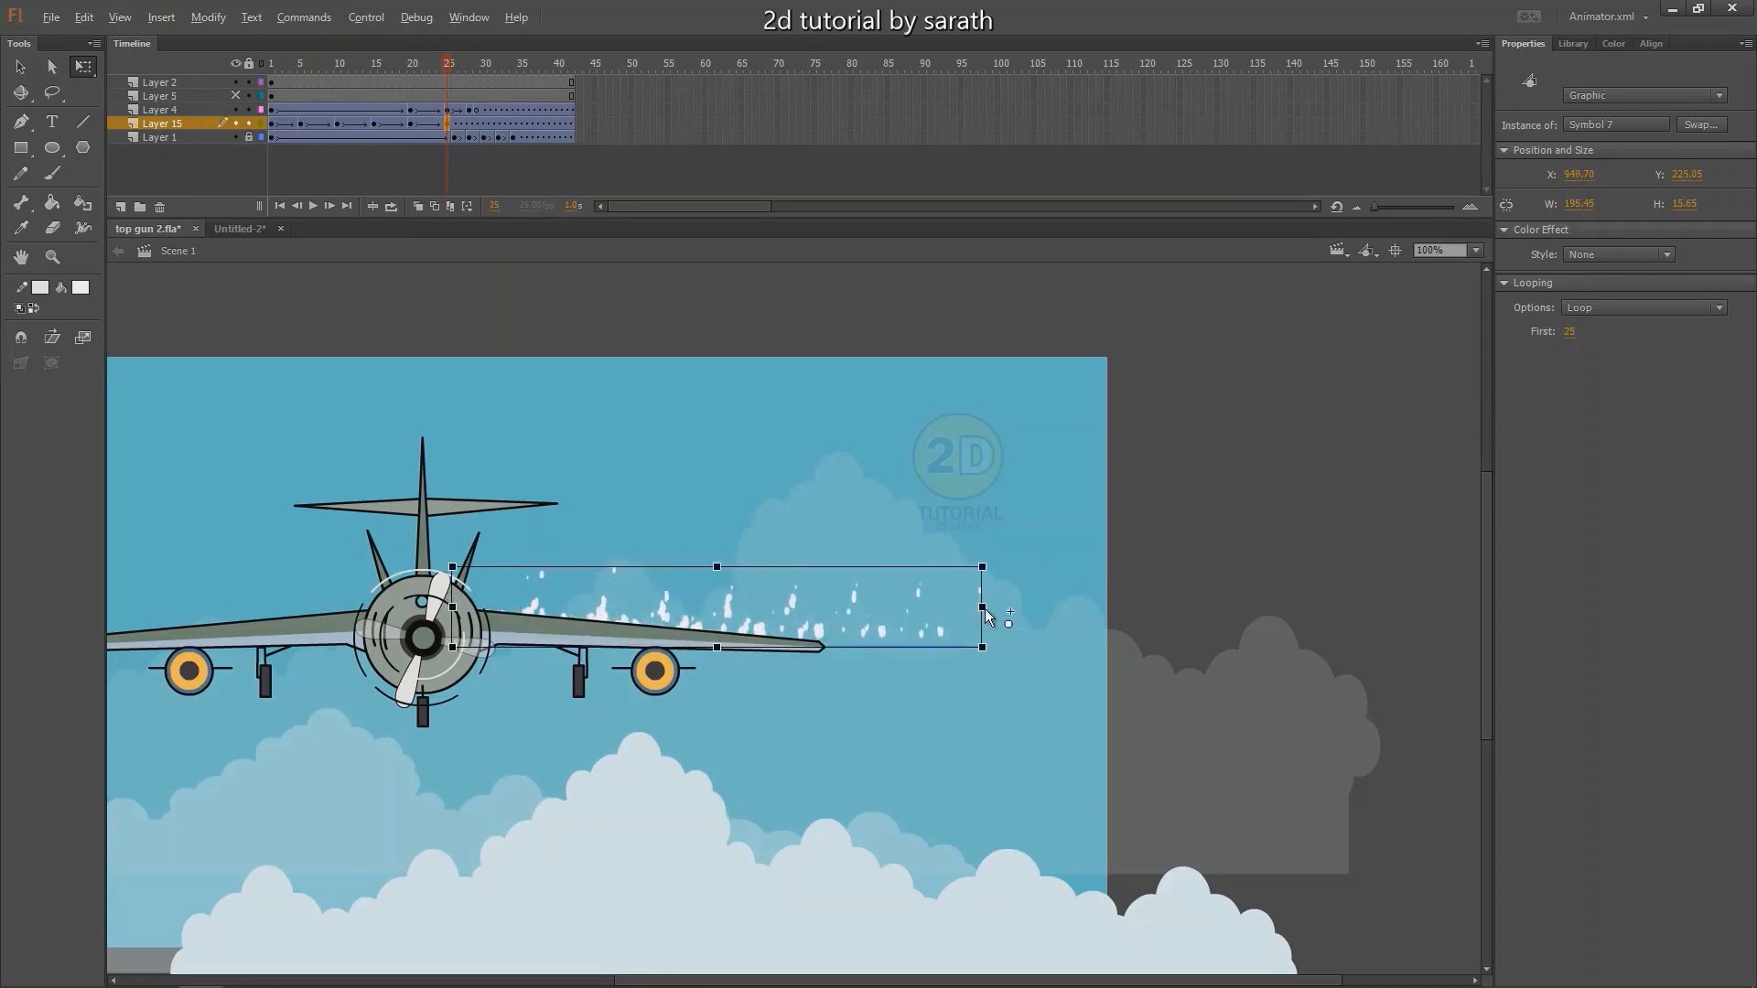
{"action": "left_click_drag", "start_coordinate": [984, 606], "coordinate": [819, 607]}
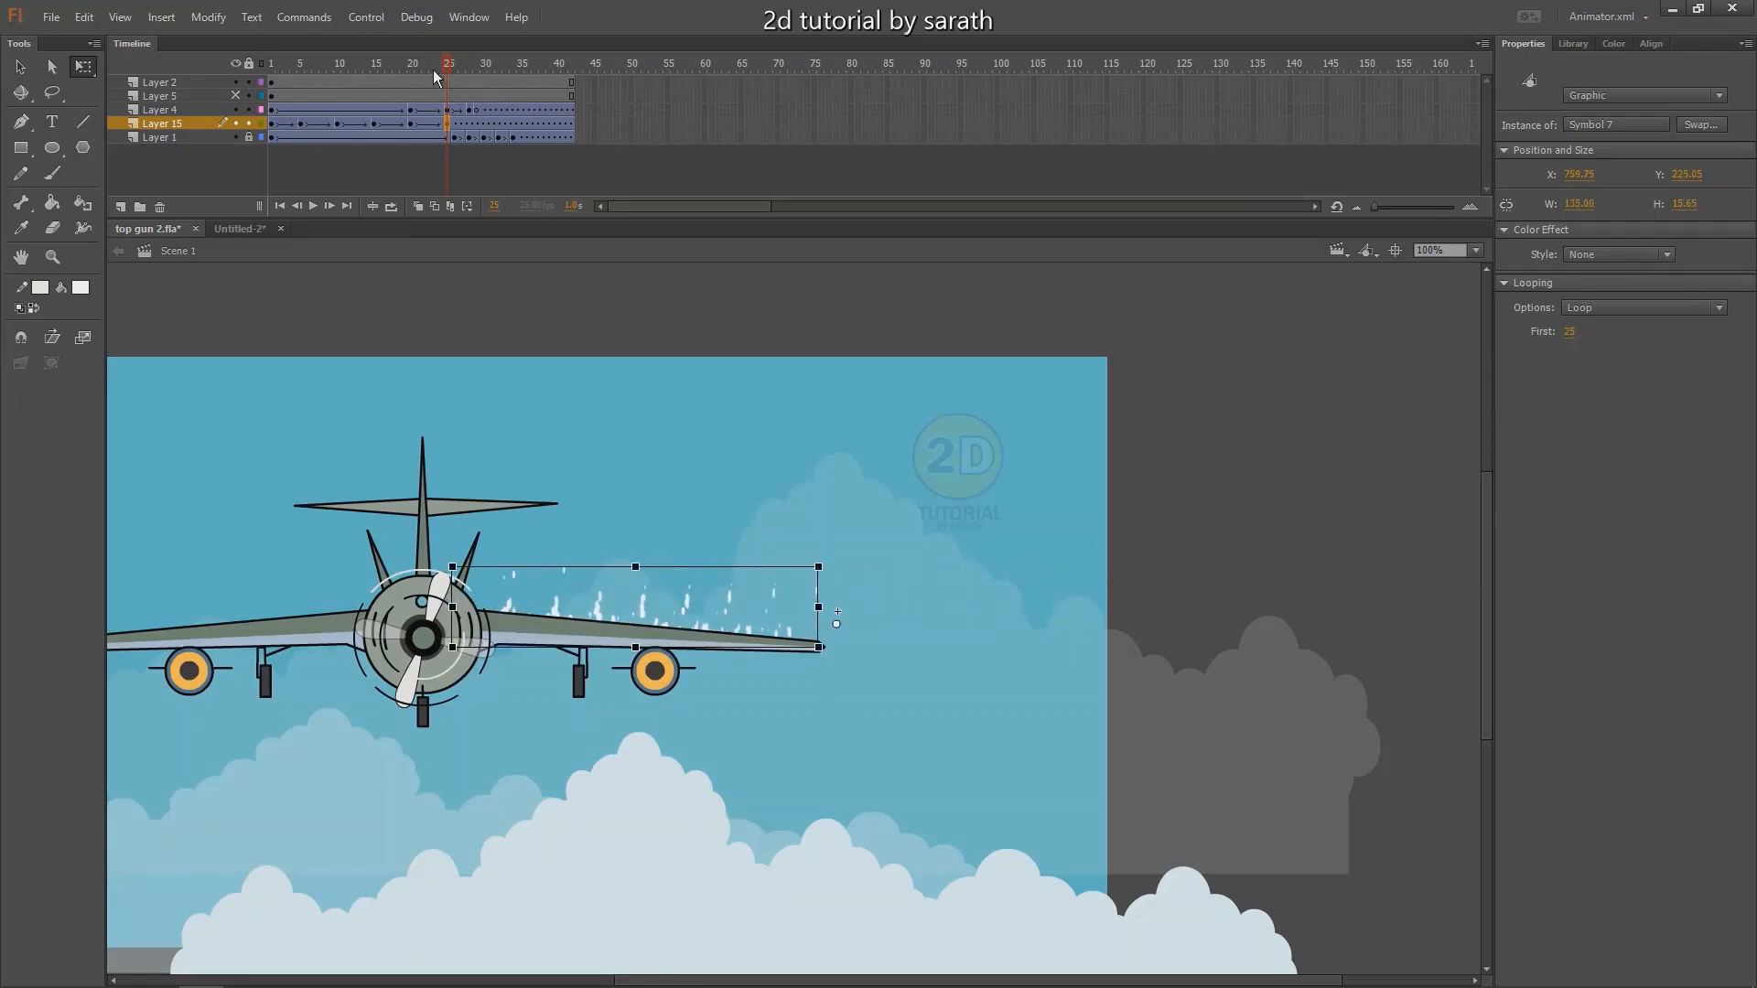
Add a keyframe at frame 22 of Layer 15 and shift the smoke right to the fuselage, then nudge it slightly right at frame 25.
{"action": "left_click_drag", "start_coordinate": [433, 71], "coordinate": [427, 128]}
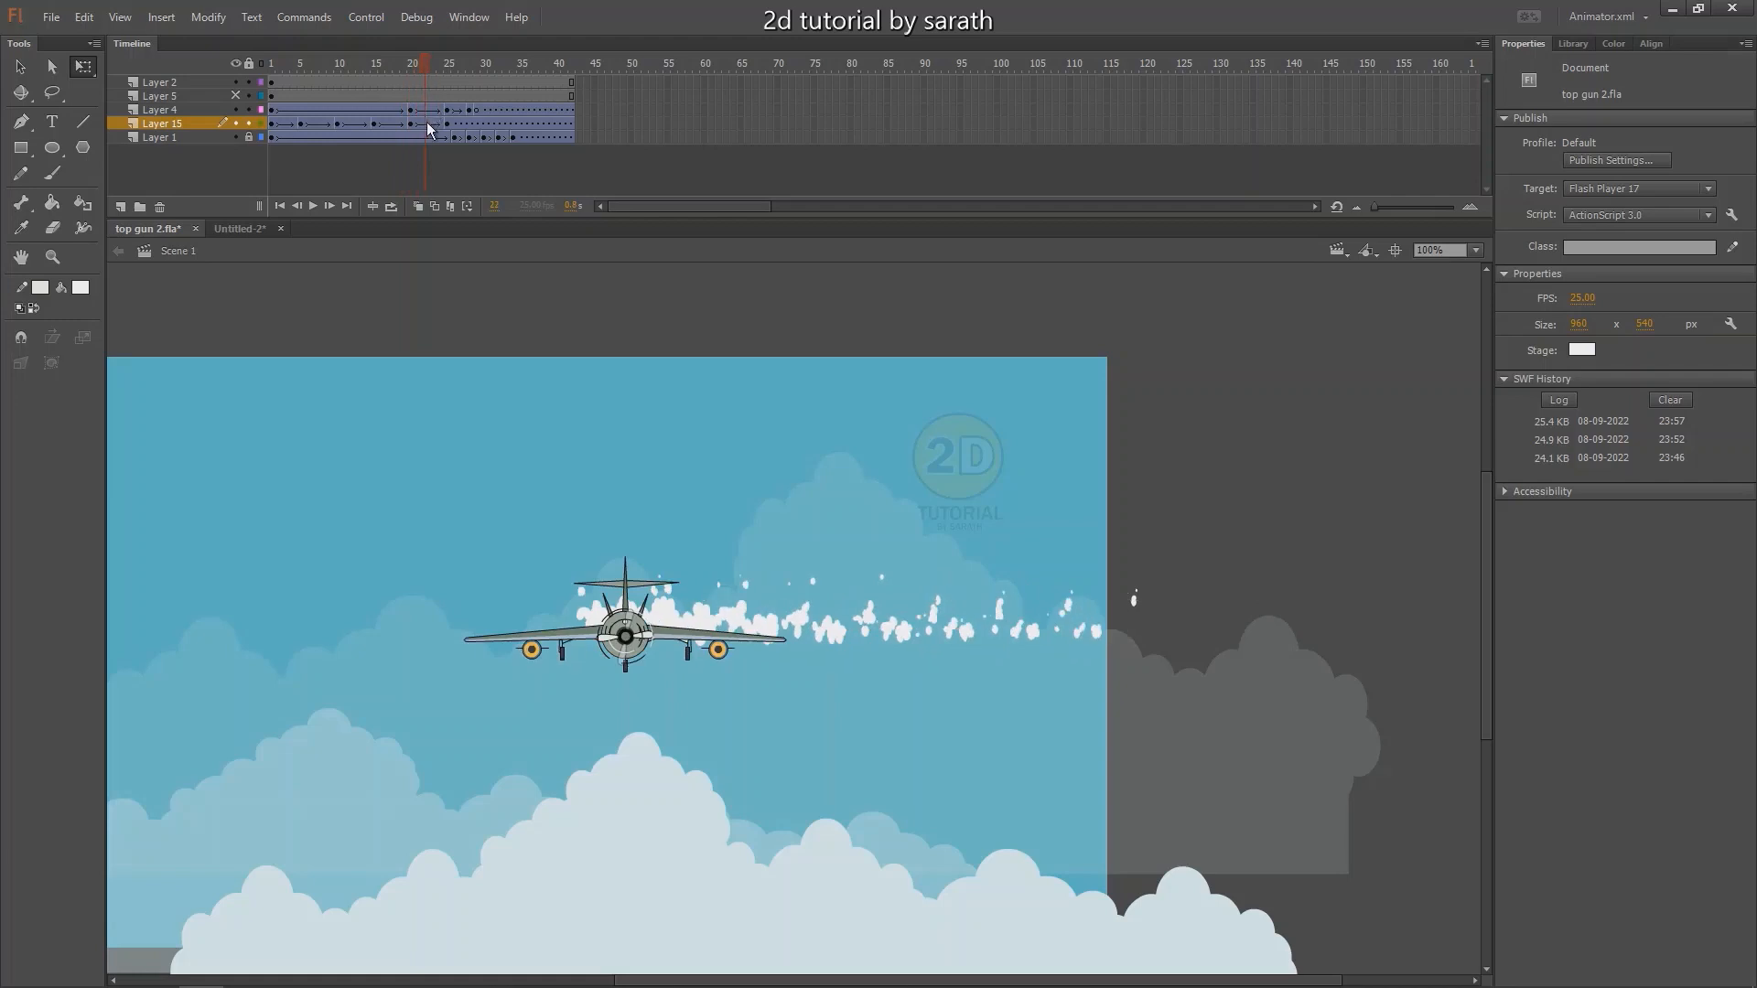
{"action": "left_click", "coordinate": [425, 124]}
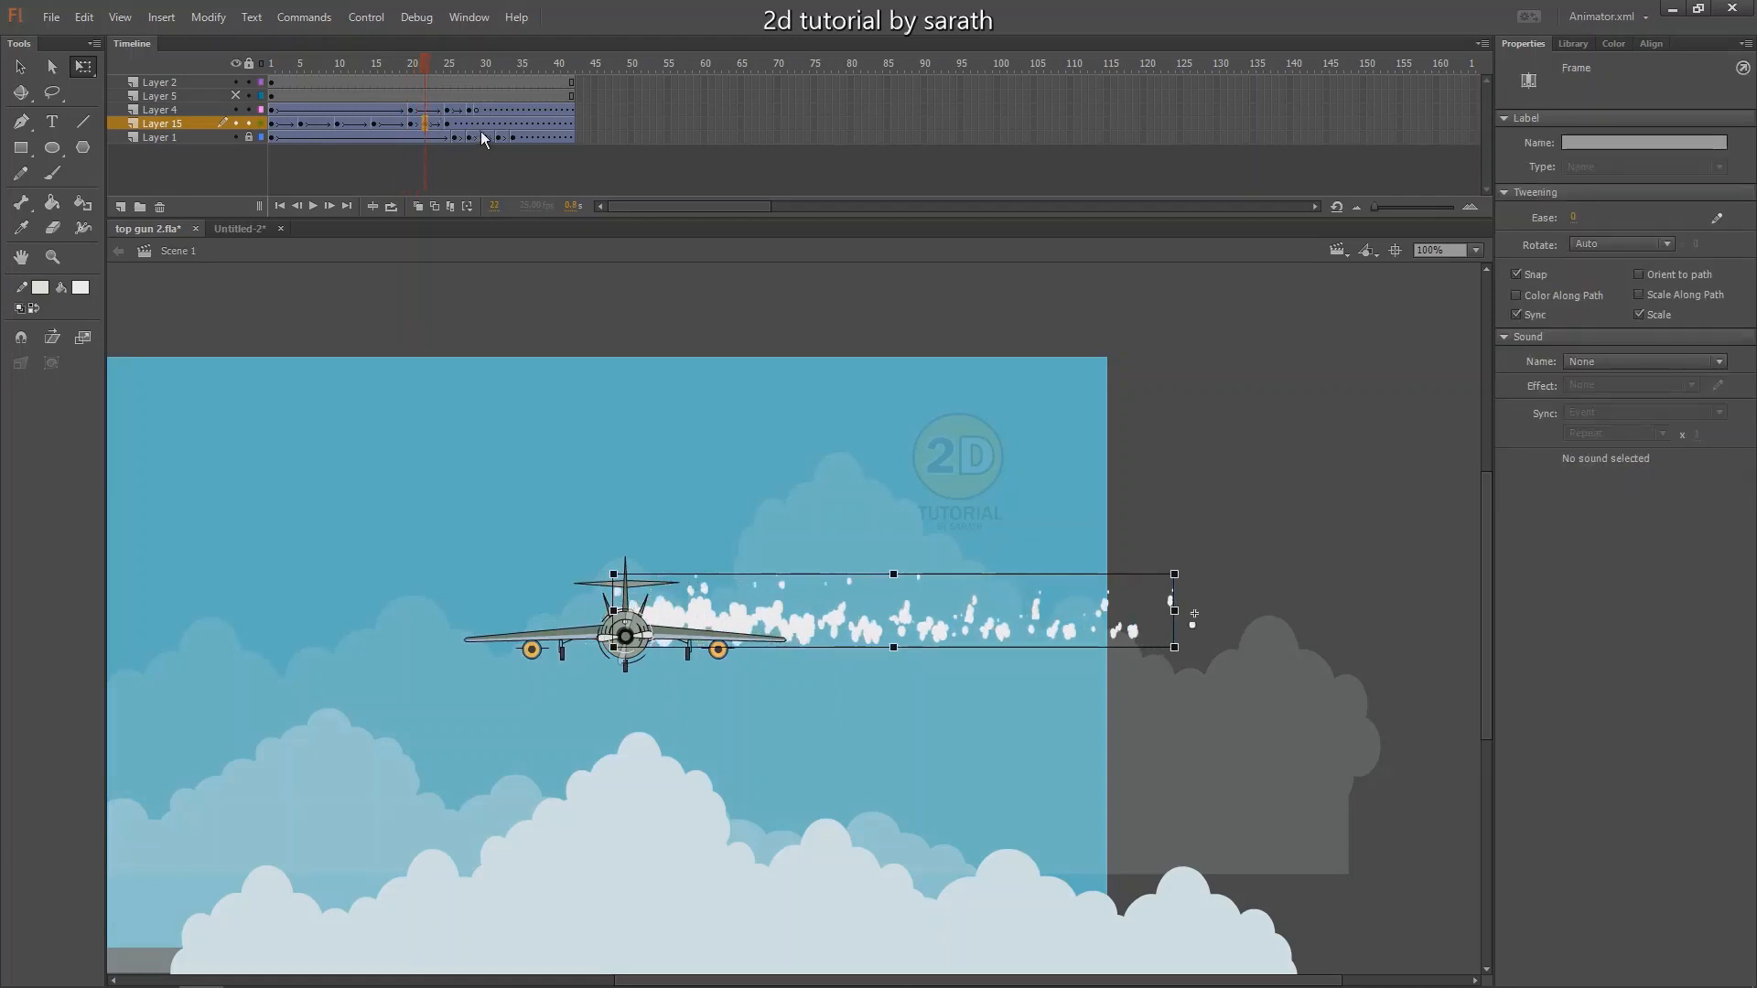
{"action": "mouse_move", "coordinate": [430, 64]}
{"action": "left_mouse_down"}
{"action": "mouse_move", "coordinate": [405, 68]}
{"action": "mouse_move", "coordinate": [441, 78]}
{"action": "left_mouse_up"}
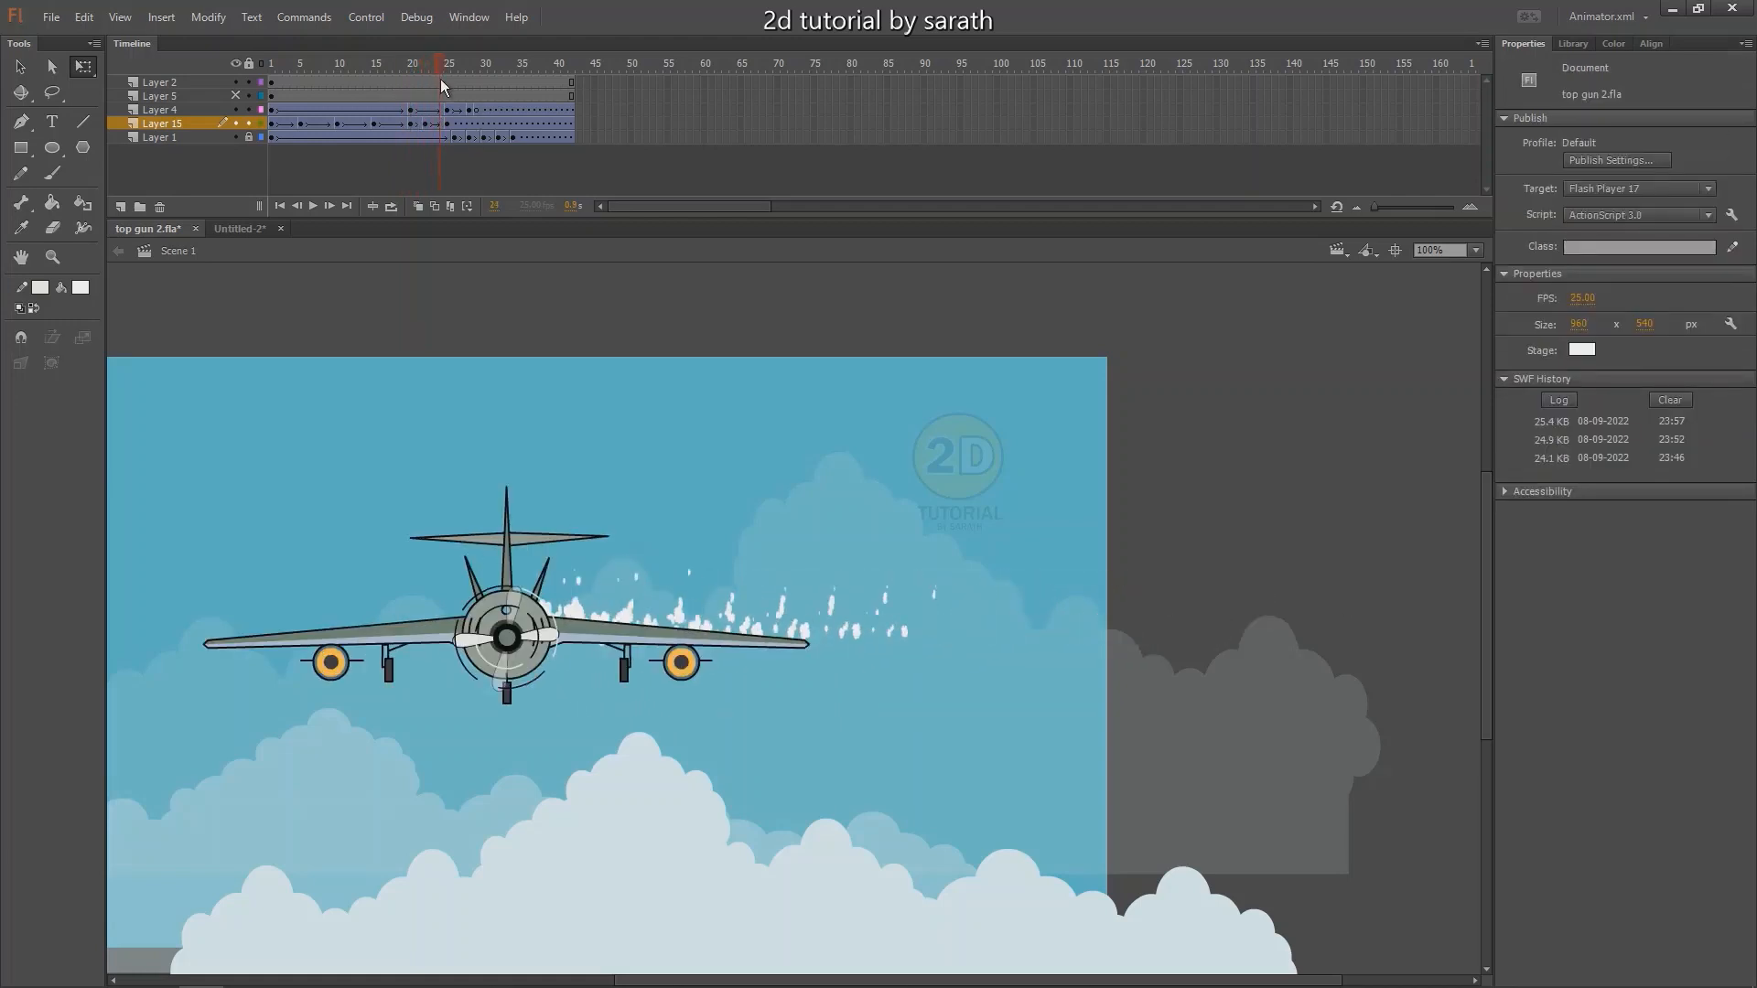
{"action": "left_click", "coordinate": [448, 125]}
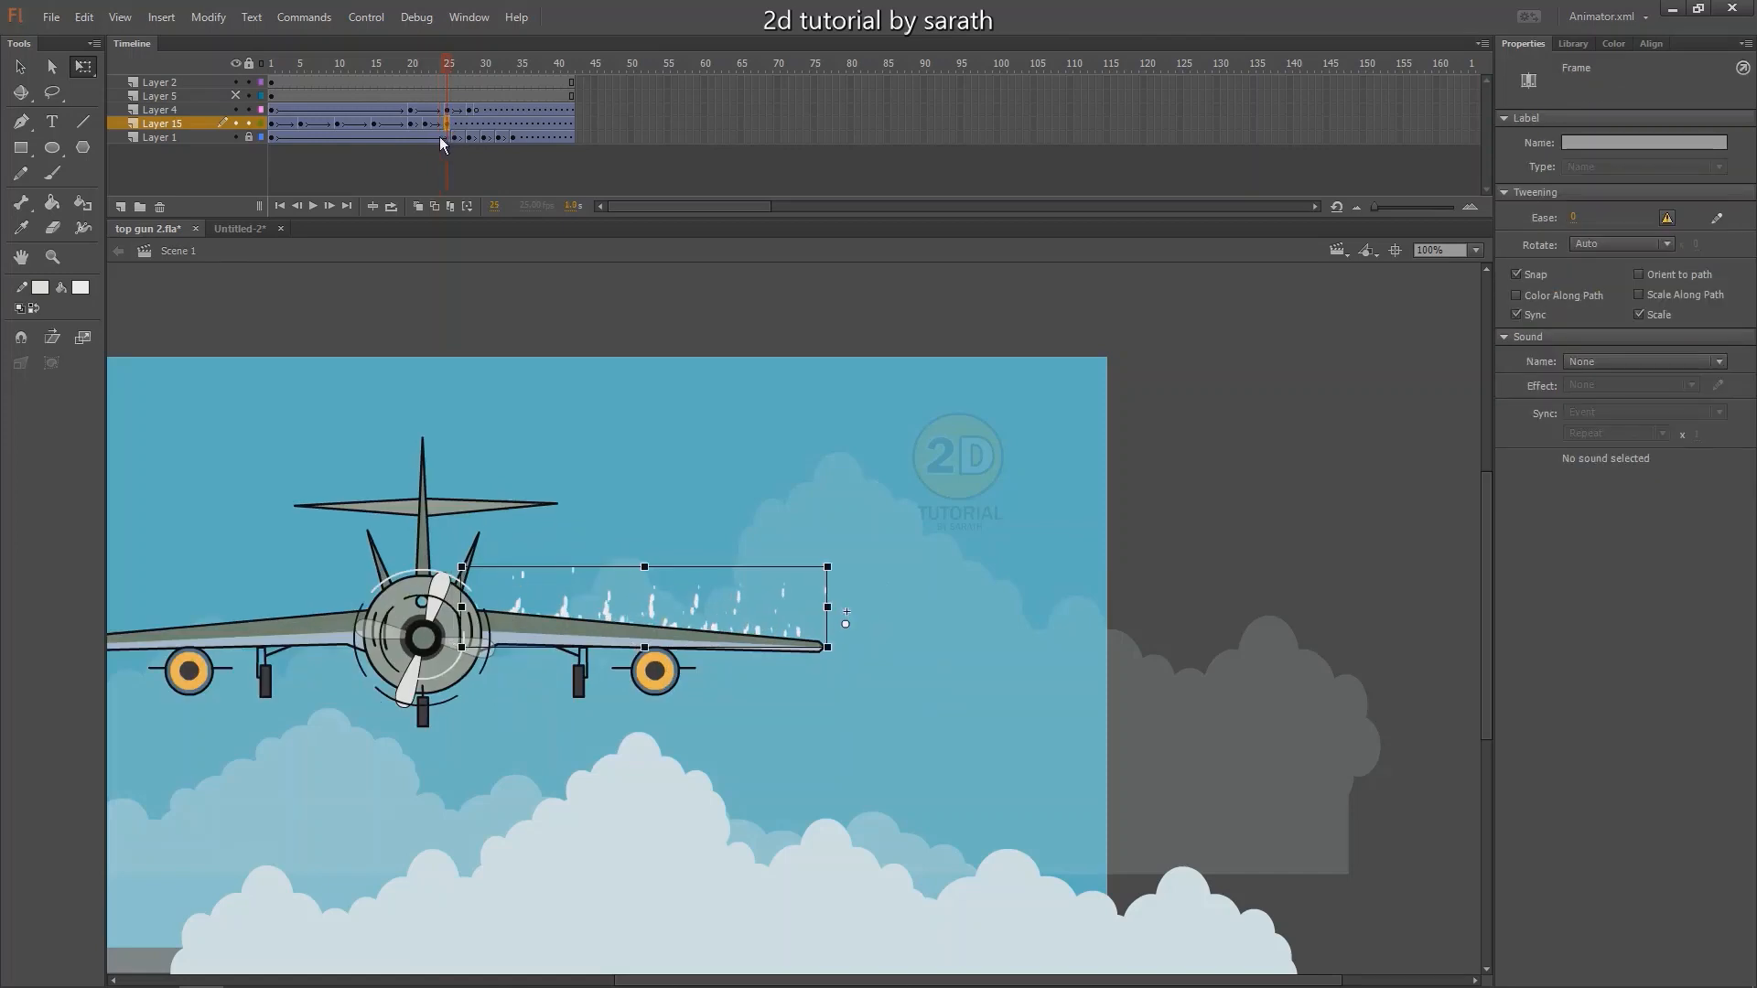
Add a keyframe at frame 28 of Layer 15, enlarge the smoke, move it left to the fuselage and narrow it, and preview the motion.
{"action": "left_click_drag", "start_coordinate": [453, 74], "coordinate": [477, 124]}
{"action": "left_click", "coordinate": [469, 124]}
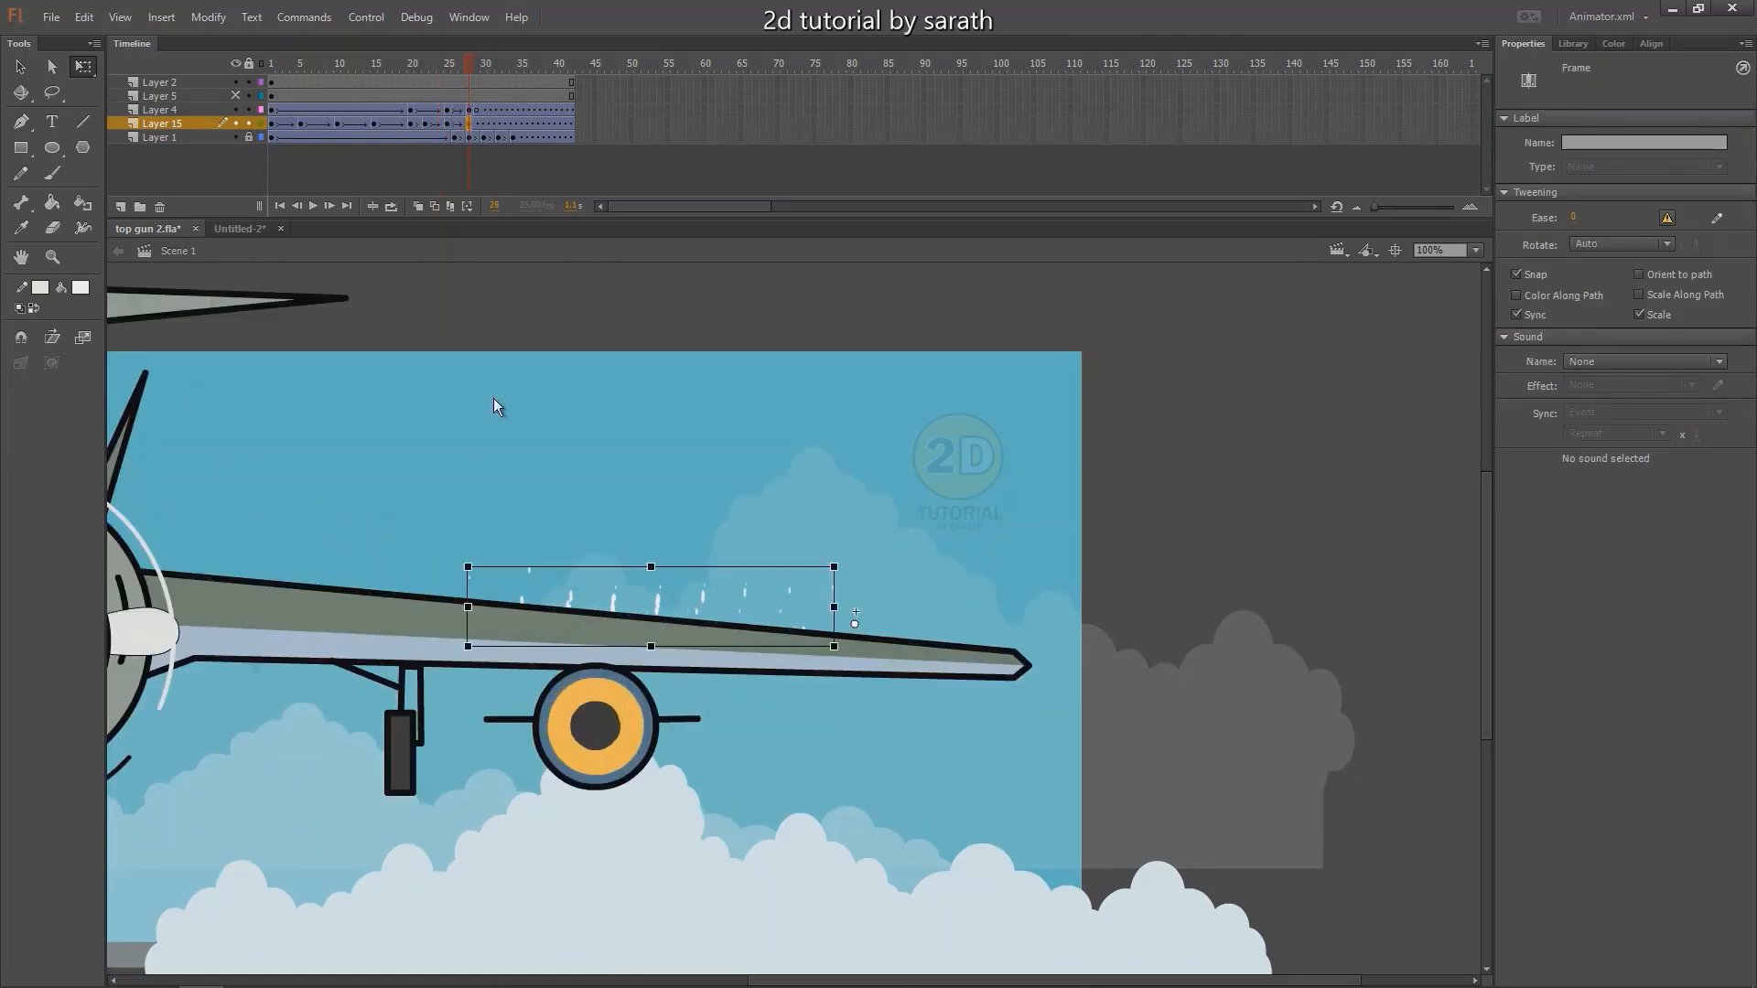
{"action": "left_click_drag", "start_coordinate": [468, 566], "coordinate": [219, 417]}
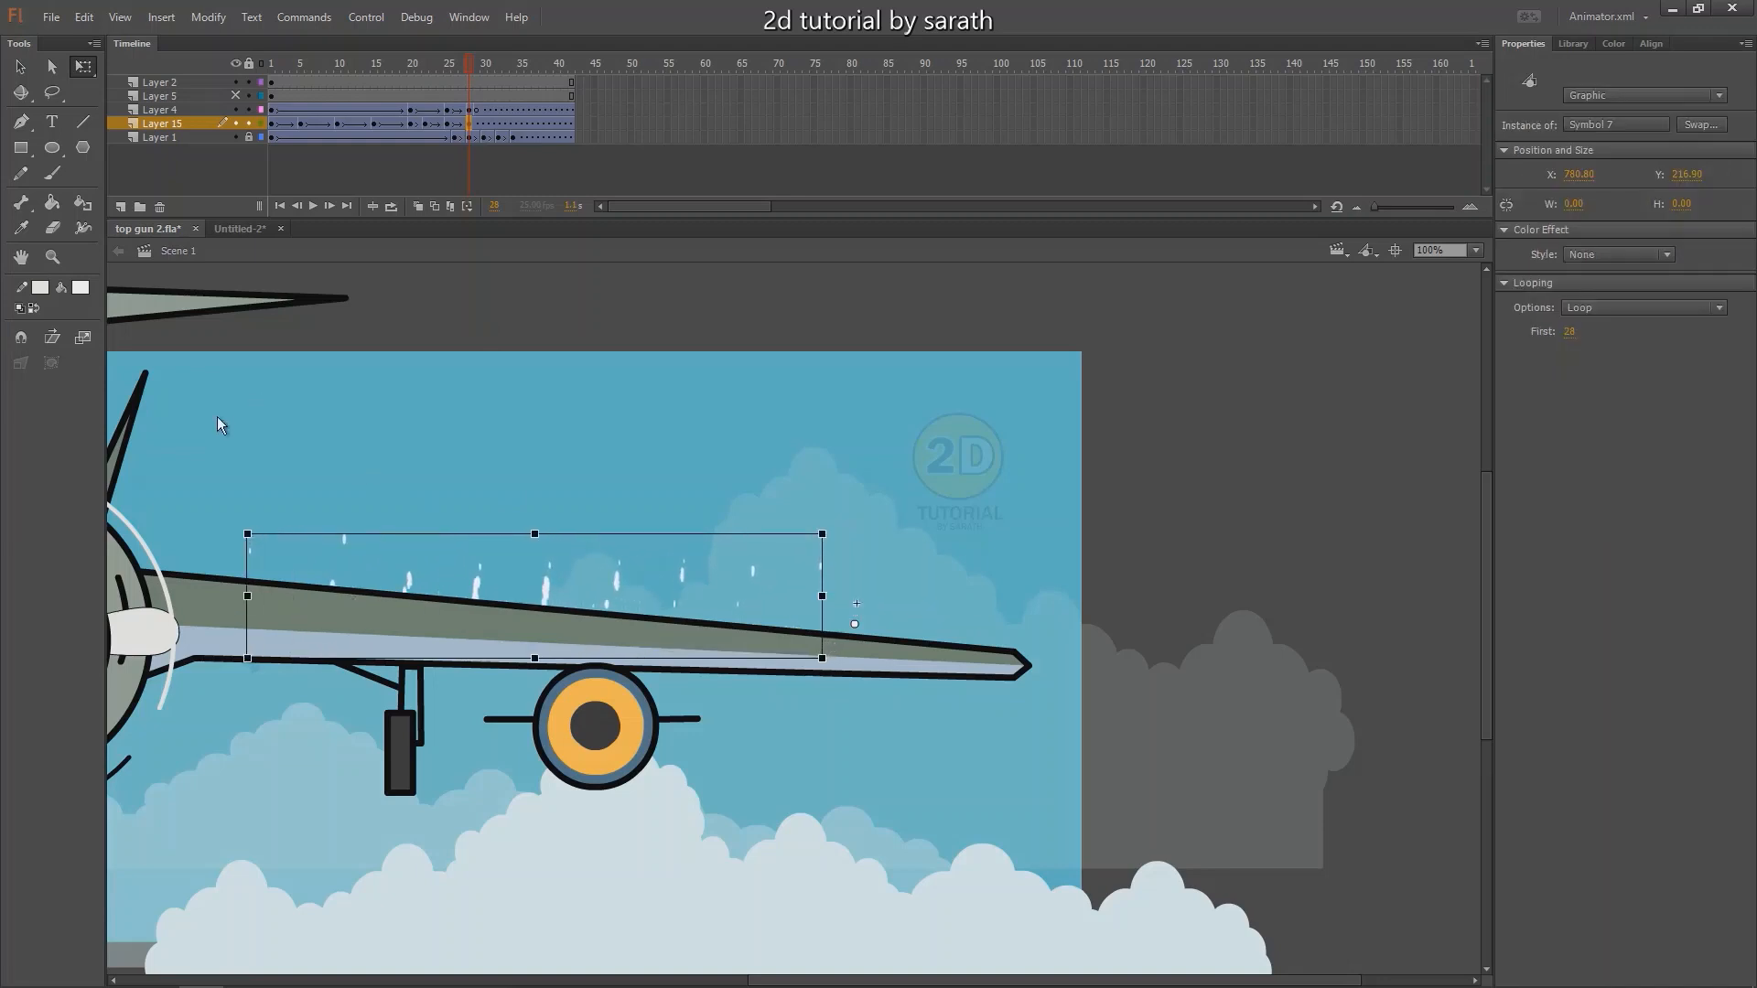
{"action": "key", "text": "ctrl+minus"}
{"action": "left_click_drag", "start_coordinate": [912, 599], "coordinate": [802, 601]}
{"action": "left_click_drag", "start_coordinate": [944, 601], "coordinate": [909, 602]}
{"action": "key", "text": "Return"}
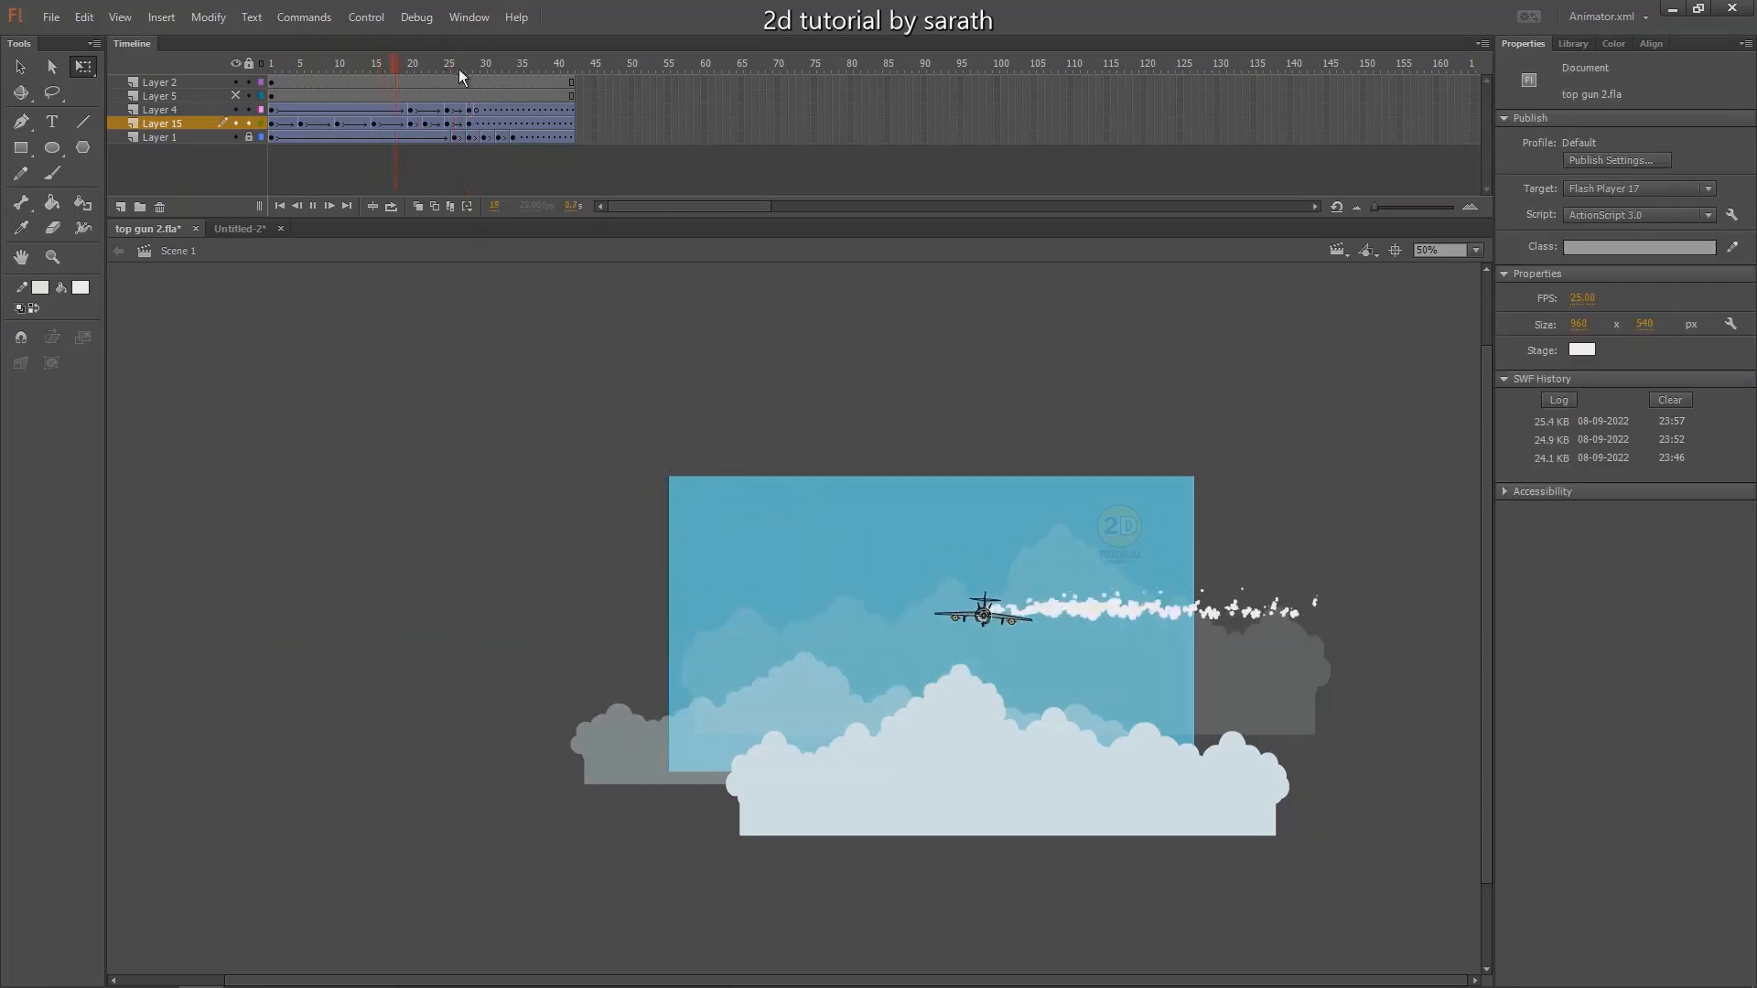
{"action": "key", "text": "Return"}
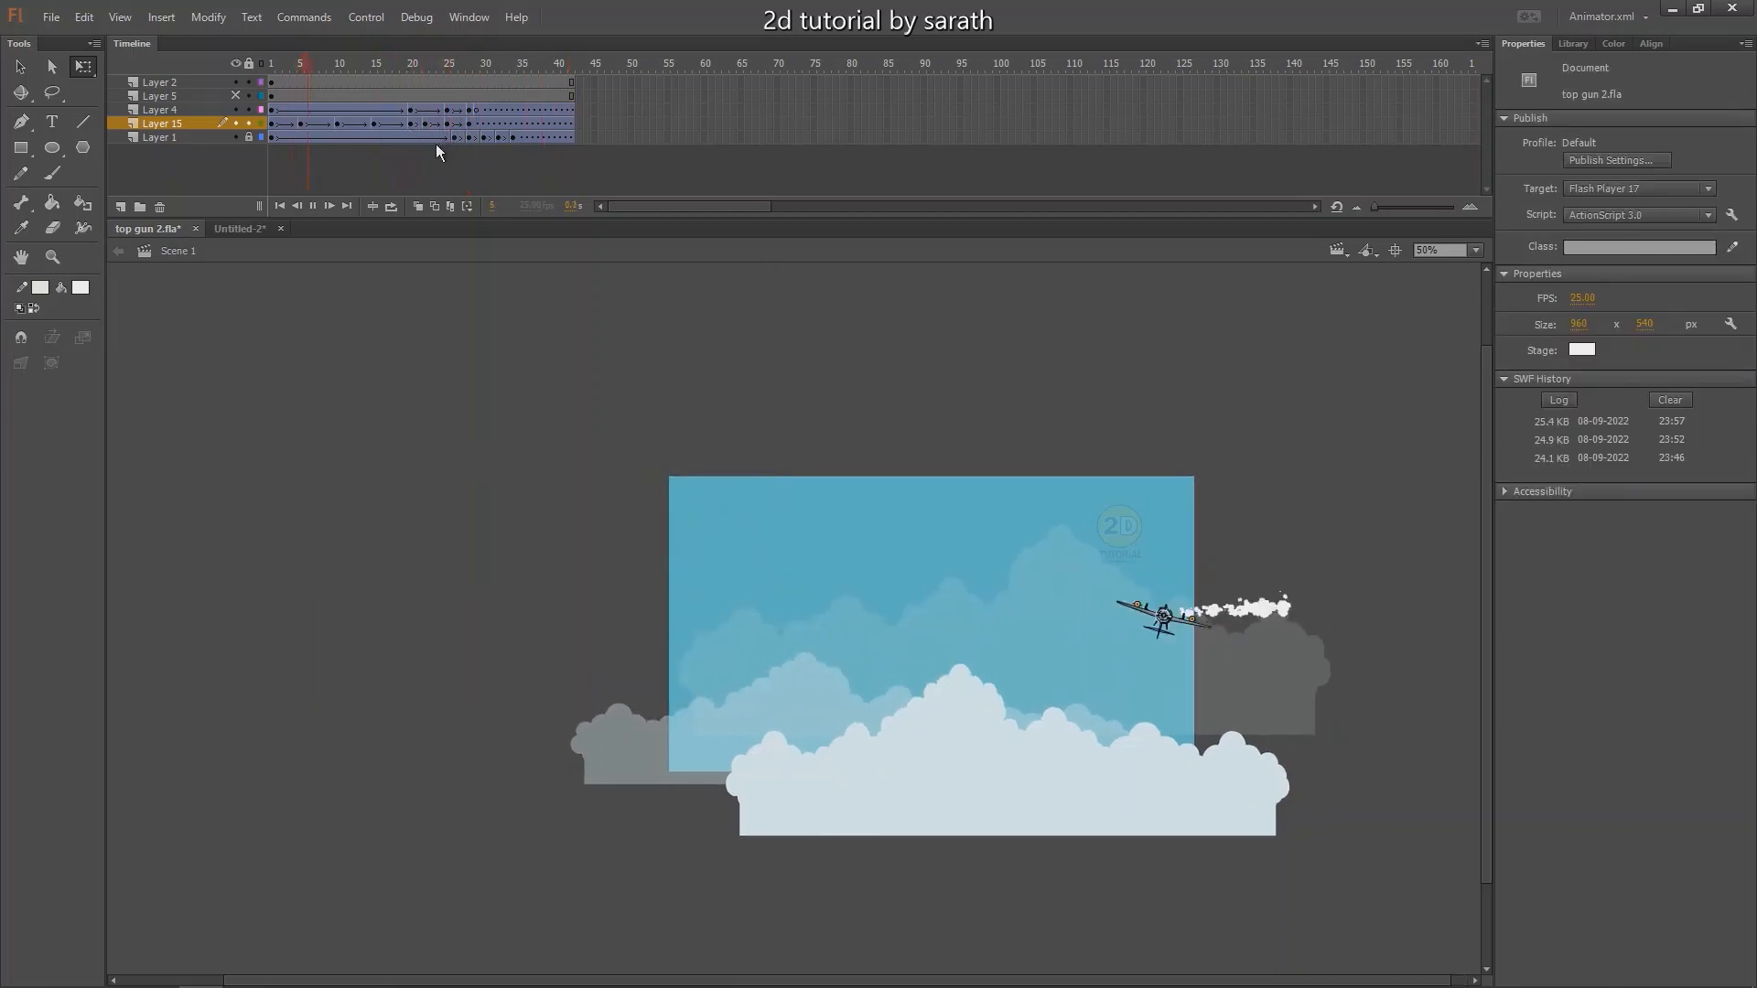
Copy the smoke from frame 1 of Layer 15 and paste it in place at frame 25 of a new layer directly above.
{"action": "left_click_drag", "start_coordinate": [443, 64], "coordinate": [267, 79]}
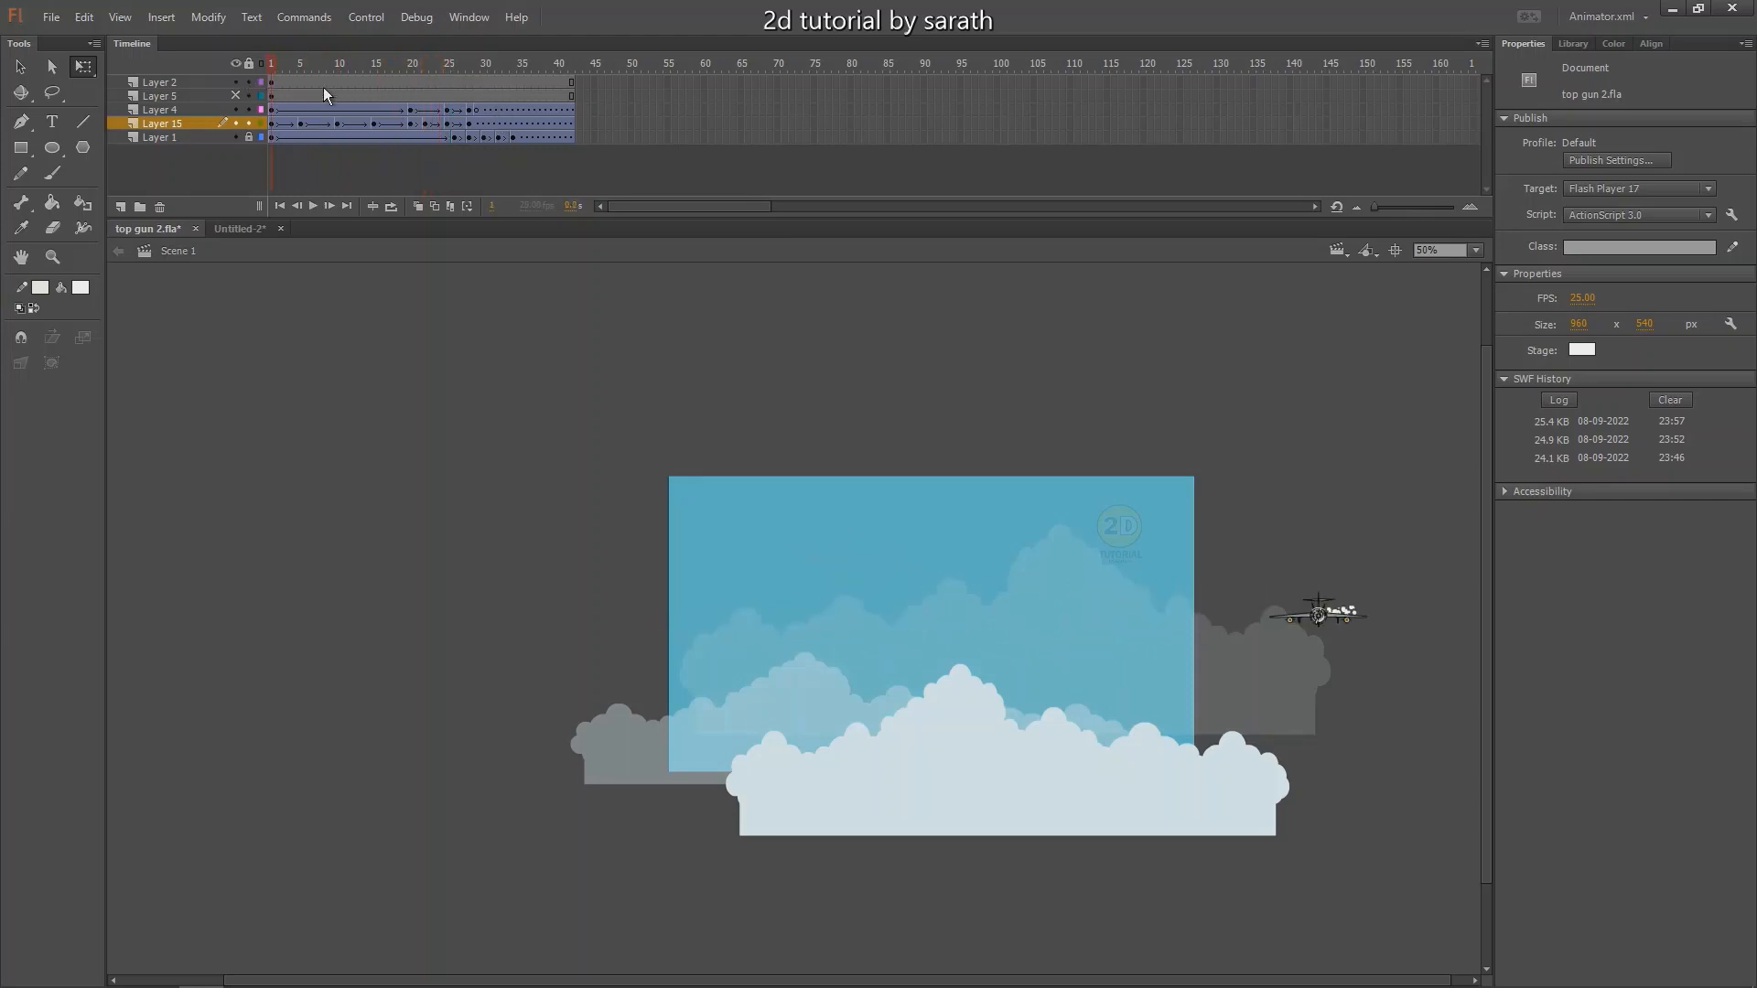
{"action": "left_click", "coordinate": [272, 124]}
{"action": "left_click_drag", "start_coordinate": [365, 62], "coordinate": [448, 85]}
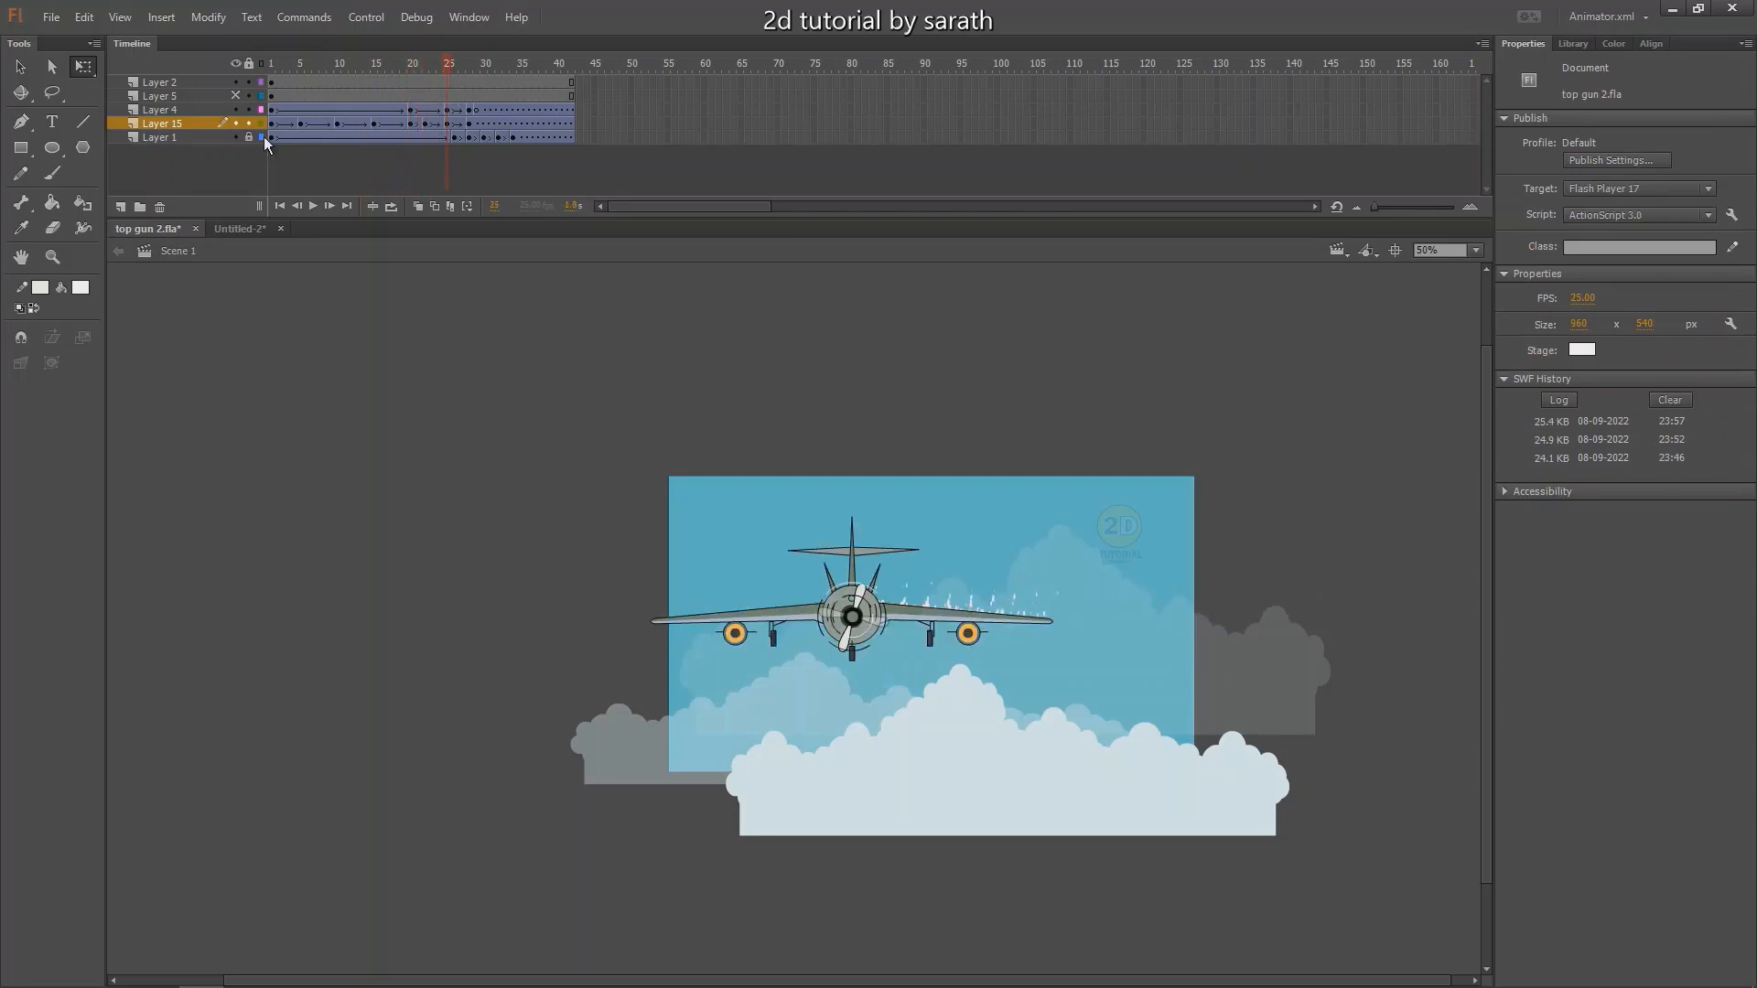
{"action": "left_click", "coordinate": [121, 207]}
{"action": "left_click", "coordinate": [449, 123]}
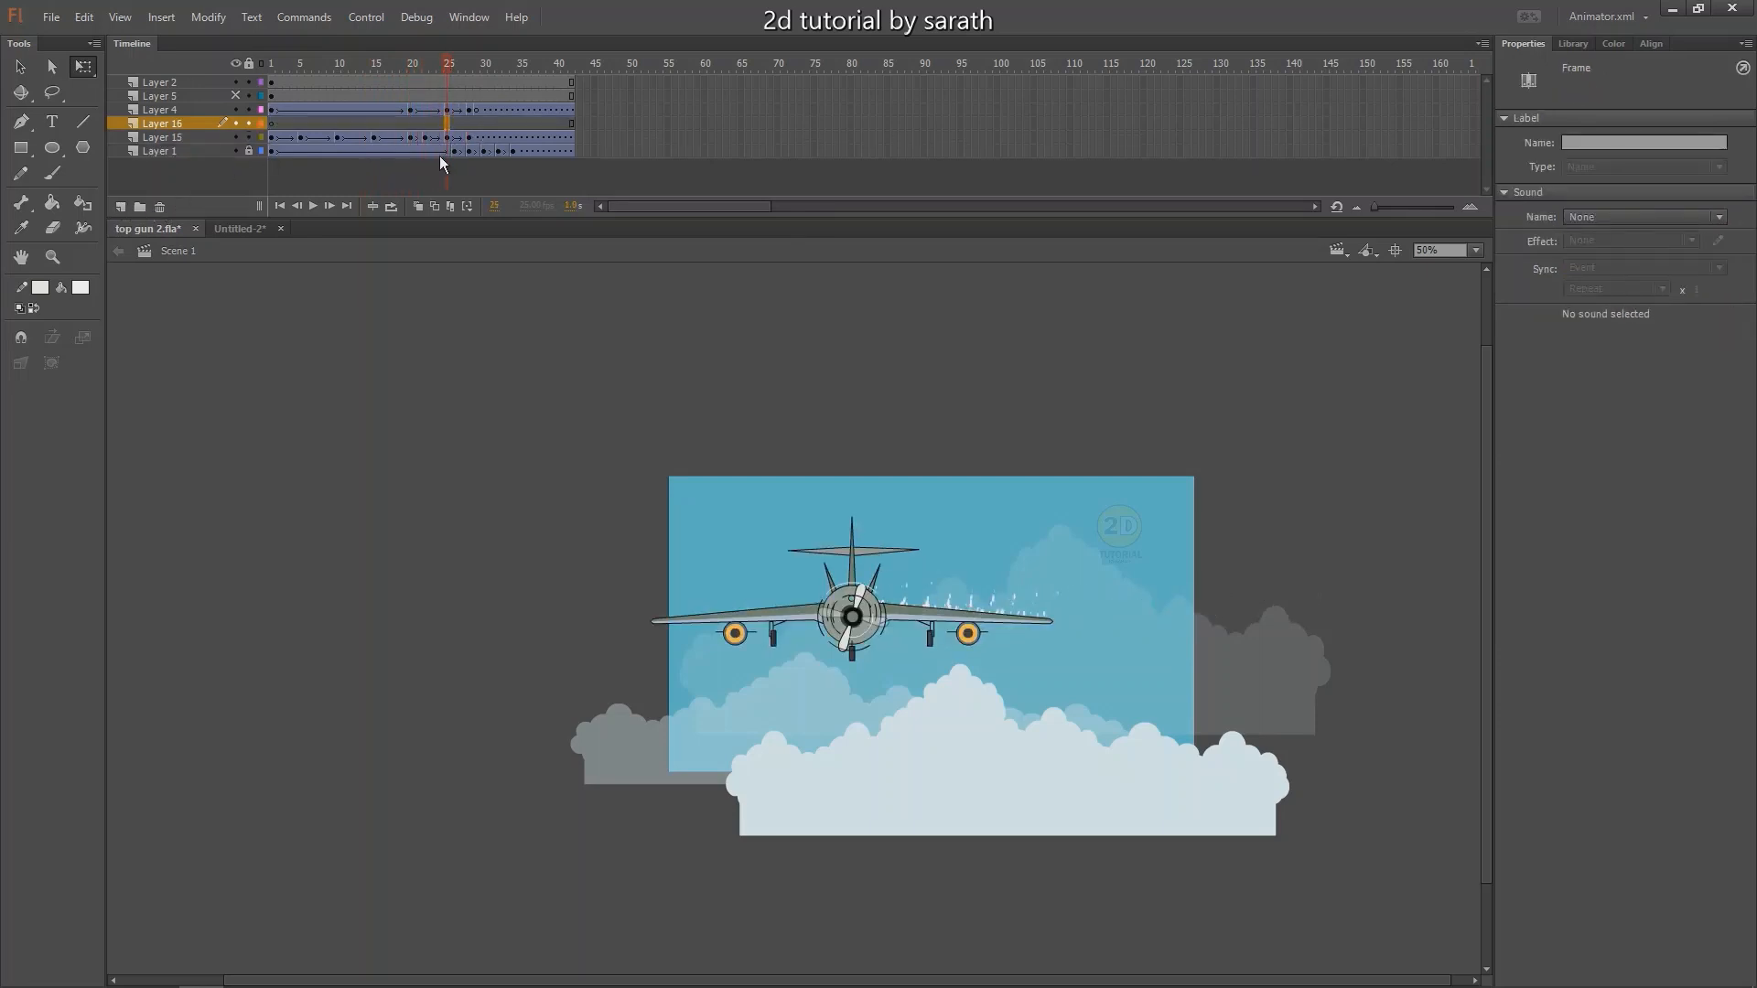
{"action": "key", "text": "ctrl+shift+v"}
Move the pasted smoke right and up to the fuselage's right side, and enlarge it above the wing.
{"action": "key", "text": "ctrl+="}
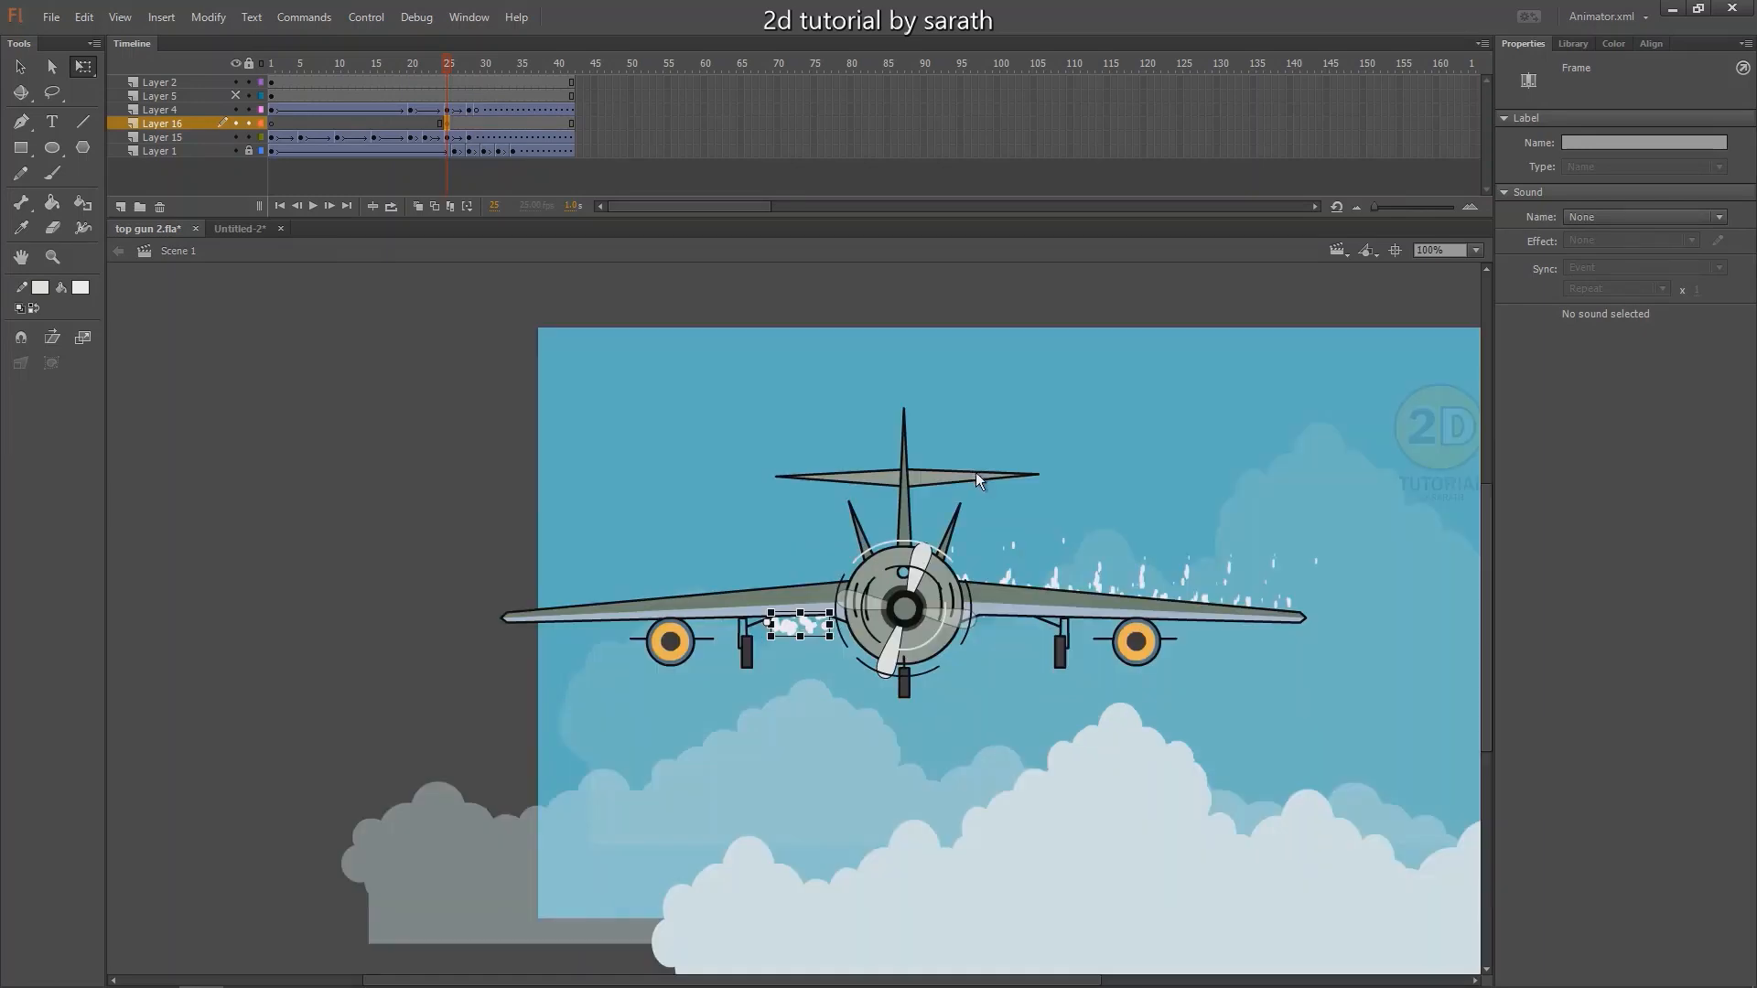
{"action": "key", "text": "shift+Right"}
{"action": "key", "text": "shift+Right"}
{"action": "key", "text": "shift+Right"}
{"action": "key", "text": "shift+Right"}
{"action": "key", "text": "shift+Right"}
{"action": "key", "text": "shift+Right"}
{"action": "key", "text": "shift+Right"}
{"action": "key", "text": "shift+Right"}
{"action": "key", "text": "shift+Right"}
{"action": "key", "text": "shift+Right"}
{"action": "key", "text": "shift+Right"}
{"action": "key", "text": "shift+Right"}
{"action": "key", "text": "shift+Right"}
{"action": "key", "text": "shift+Right"}
{"action": "key", "text": "shift+Right"}
{"action": "key", "text": "shift+Right"}
{"action": "key", "text": "shift+Right"}
{"action": "key", "text": "shift+Right"}
{"action": "key", "text": "shift+Right"}
{"action": "key", "text": "shift+Right"}
{"action": "key", "text": "shift+Up"}
{"action": "key", "text": "shift+Up"}
{"action": "key", "text": "shift+Up"}
{"action": "key", "text": "shift+Up"}
{"action": "key", "text": "shift+Up"}
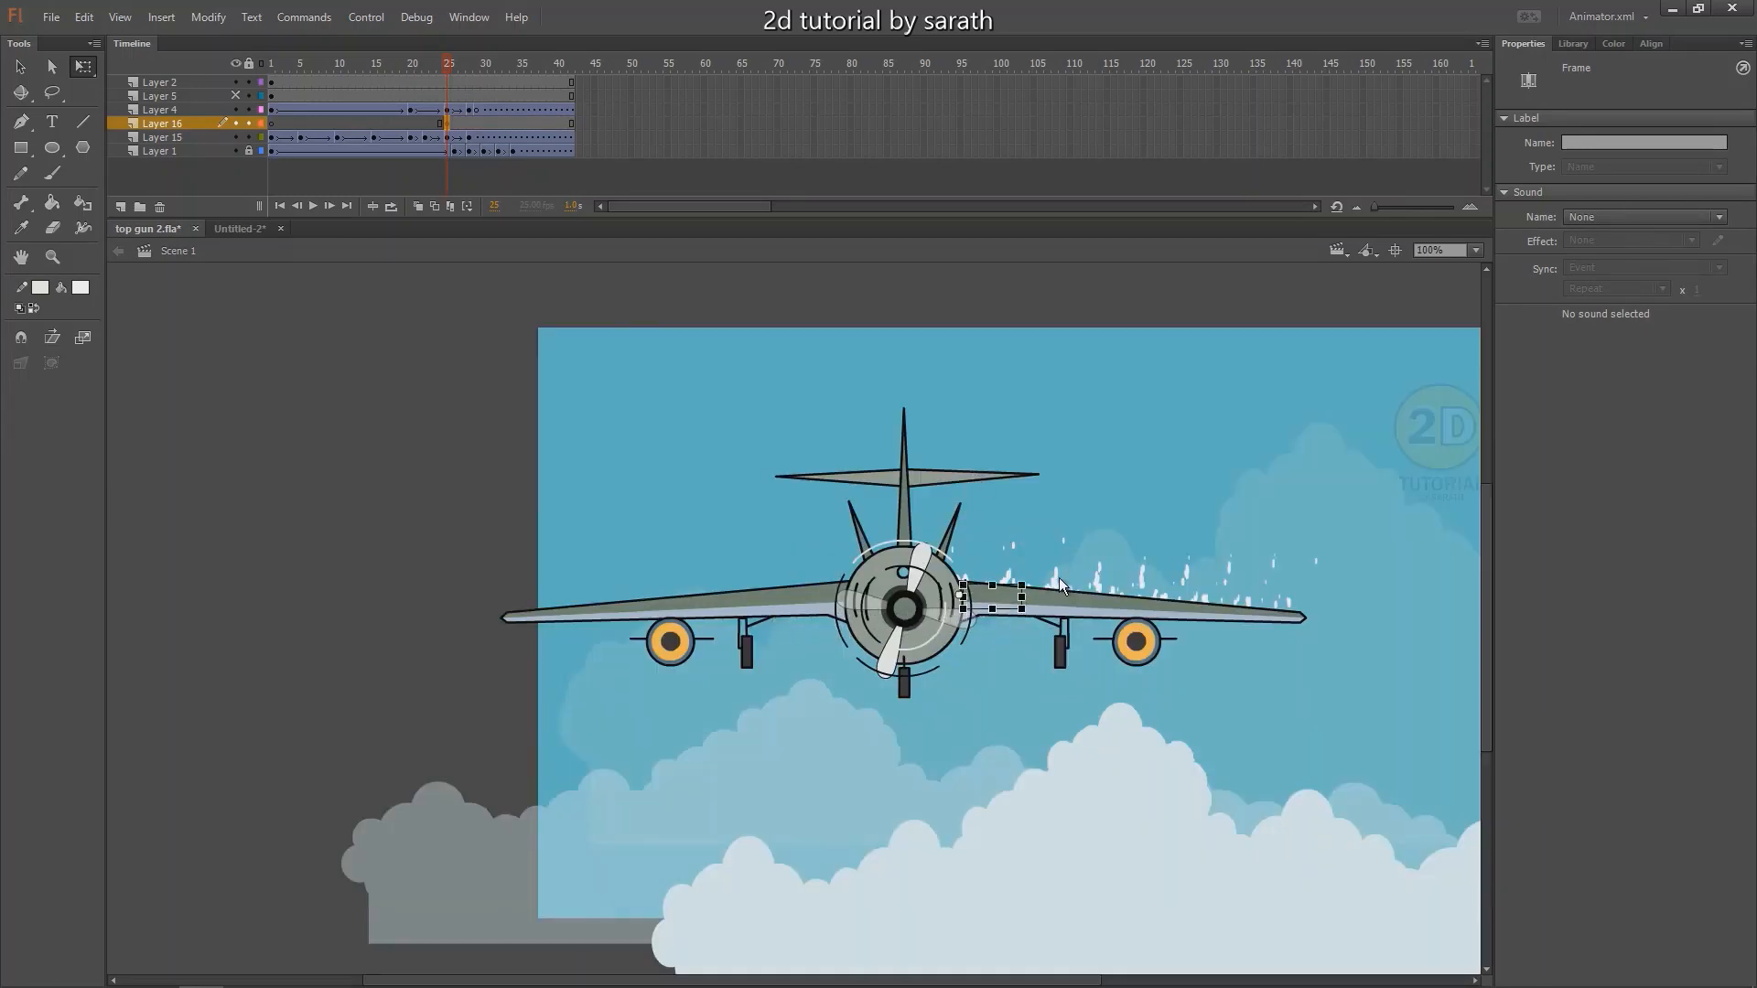
{"action": "mouse_move", "coordinate": [1022, 566]}
{"action": "left_mouse_down"}
{"action": "mouse_move", "coordinate": [1090, 553]}
{"action": "mouse_move", "coordinate": [1029, 567]}
{"action": "left_mouse_up"}
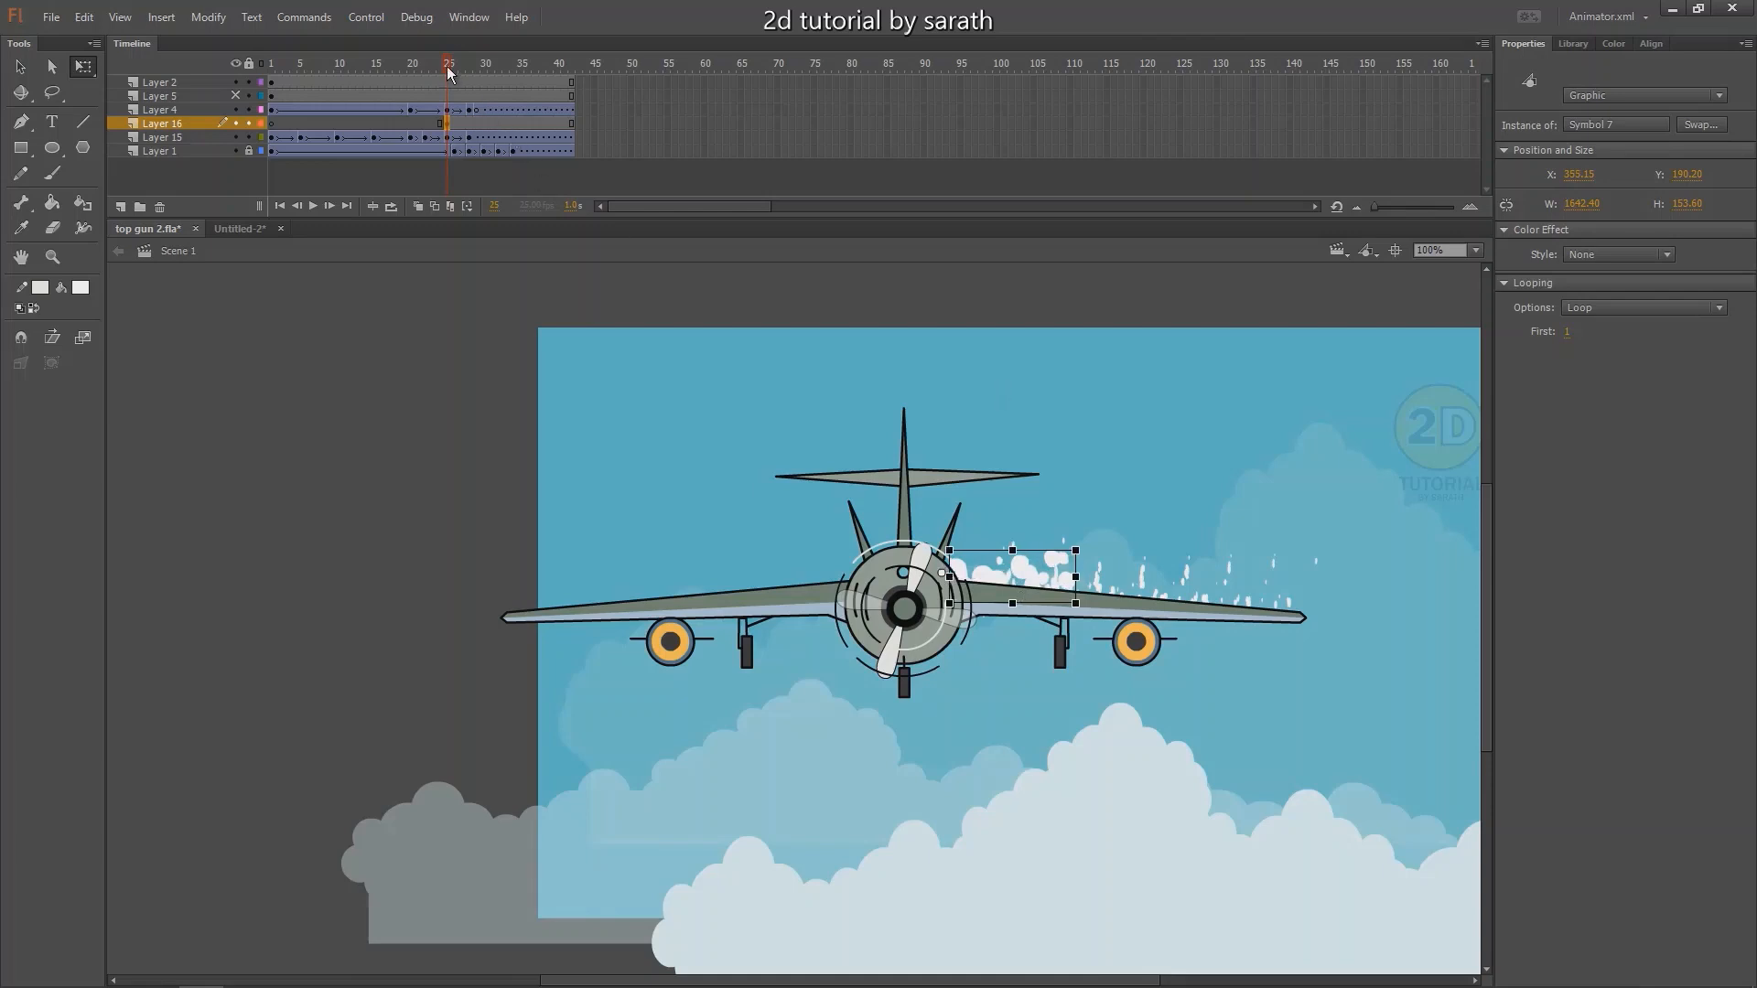
Add a keyframe at frame 28 of Layer 16, enlarge the smoke and move it left until it meets the fuselage.
{"action": "left_click_drag", "start_coordinate": [448, 66], "coordinate": [471, 69]}
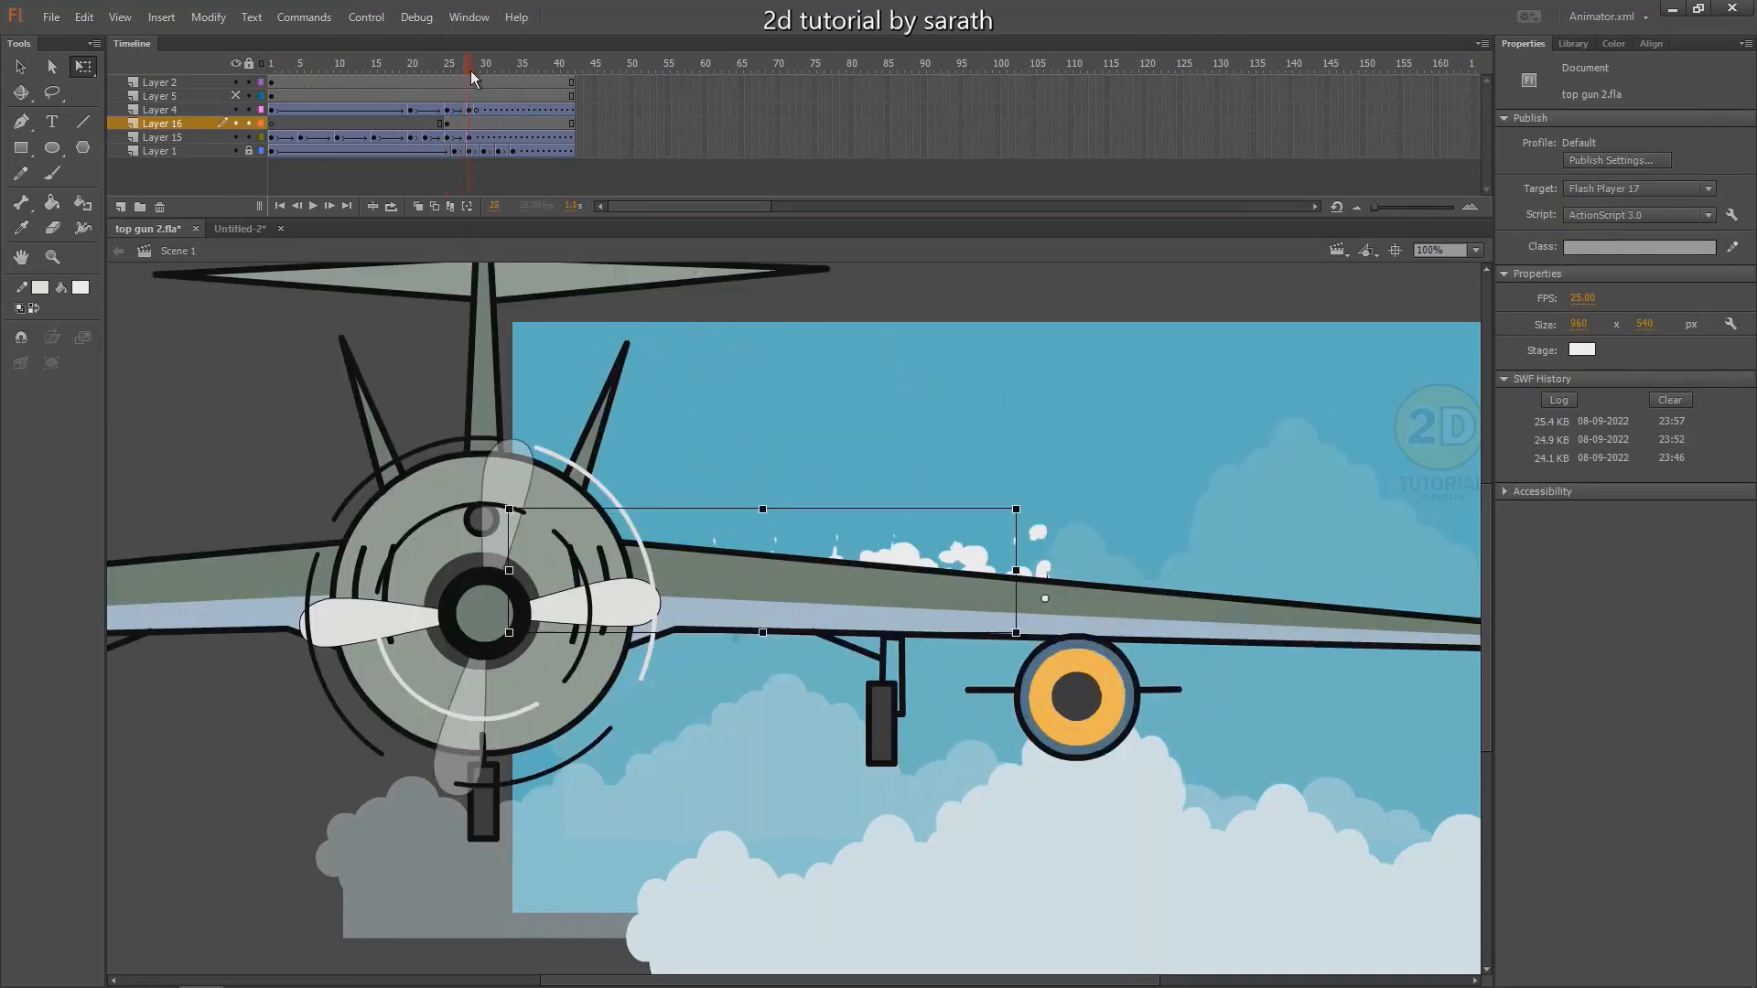
{"action": "left_click", "coordinate": [467, 124]}
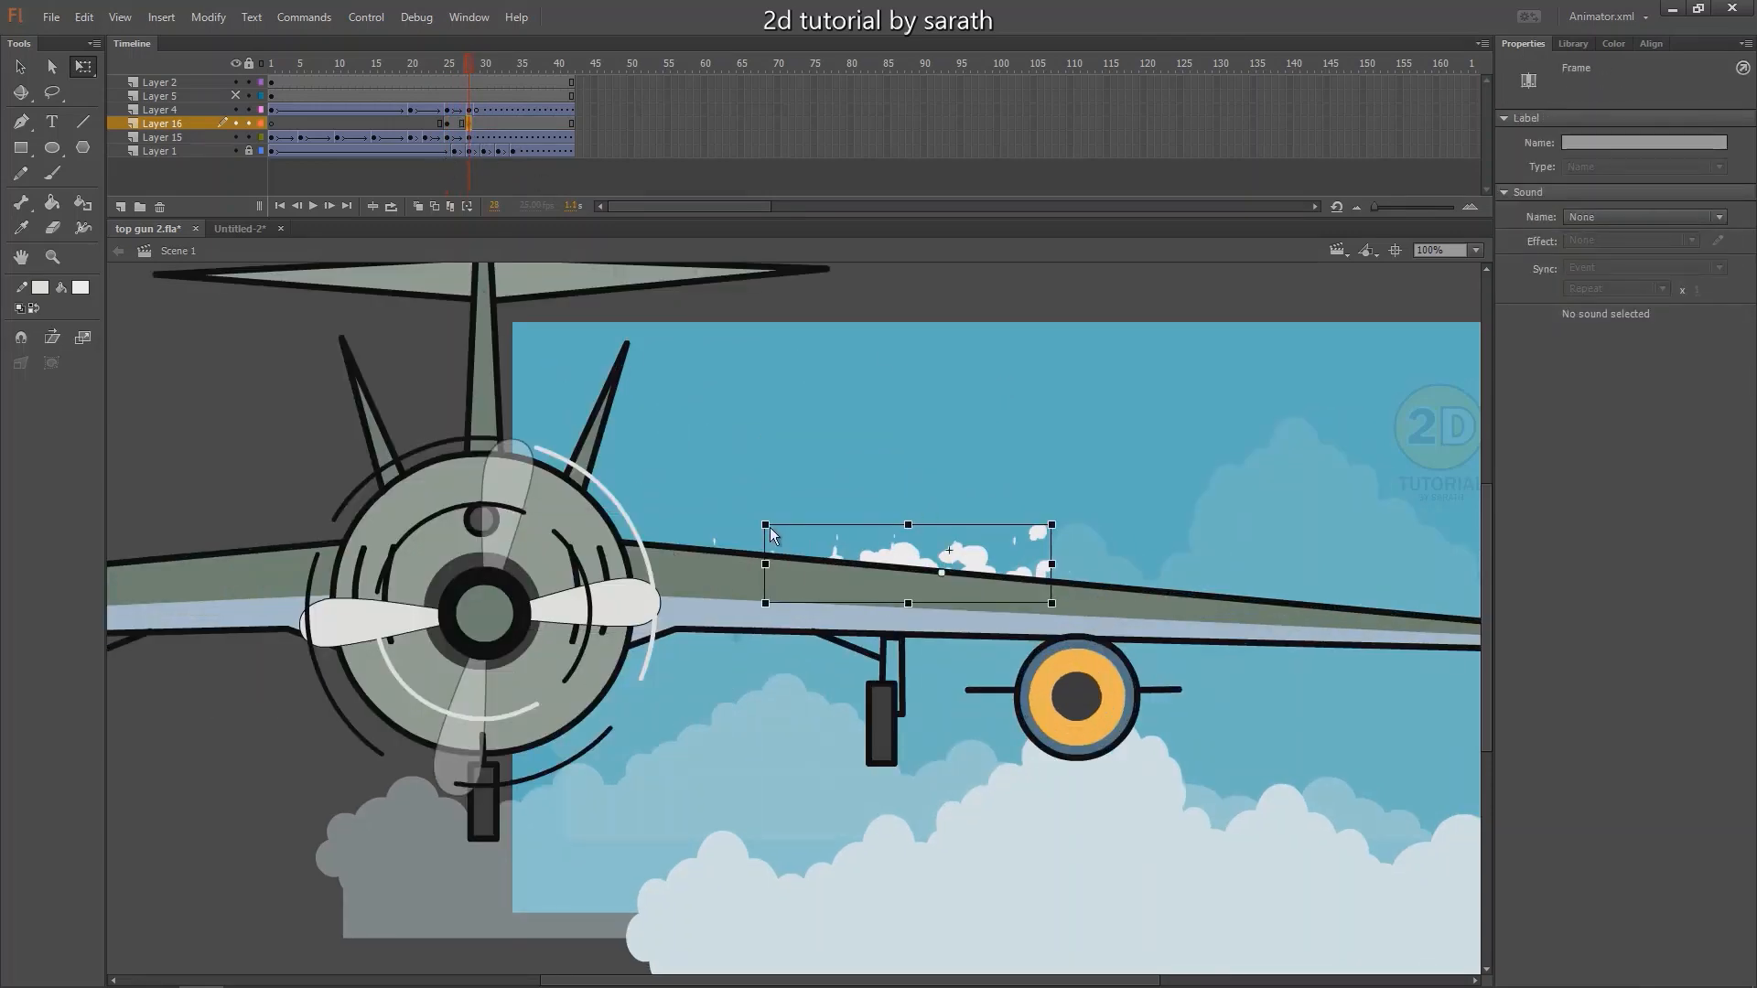
{"action": "left_click_drag", "start_coordinate": [767, 526], "coordinate": [653, 457]}
{"action": "left_click_drag", "start_coordinate": [876, 540], "coordinate": [754, 529]}
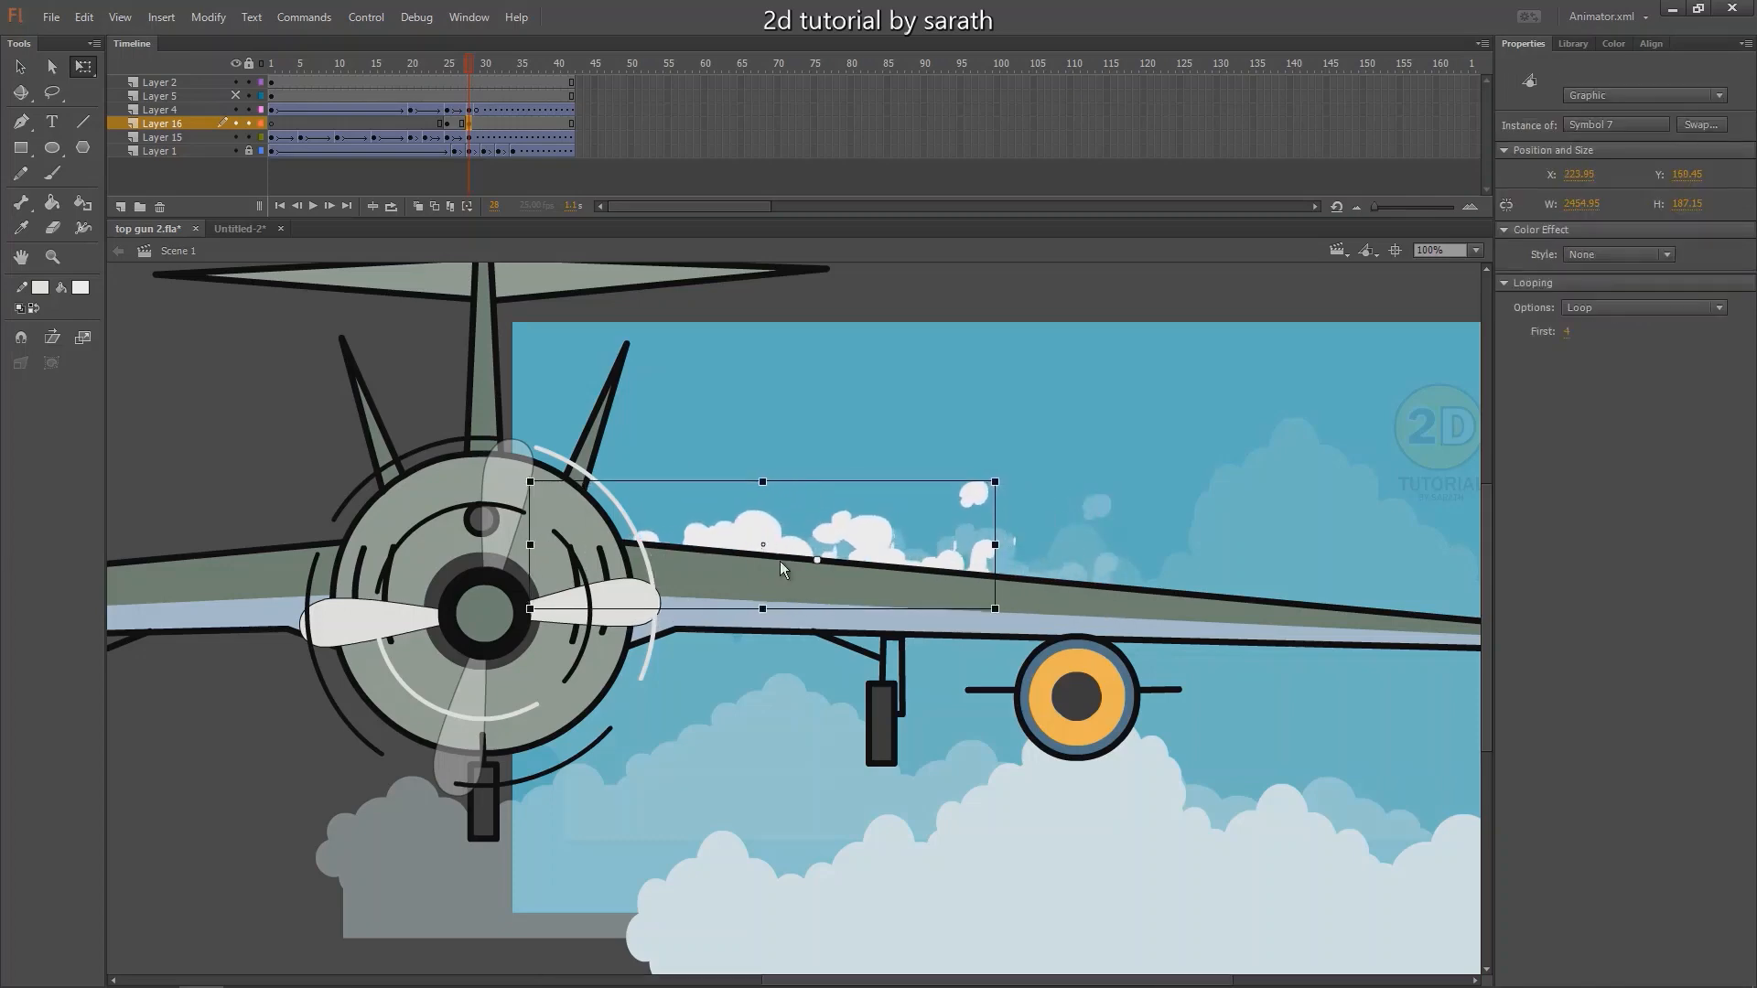
Create classic tweens across the smoke's keyframes on Layer 16.
{"action": "key", "text": "ctrl+minus"}
{"action": "left_click", "coordinate": [488, 123]}
{"action": "right_click", "coordinate": [486, 121]}
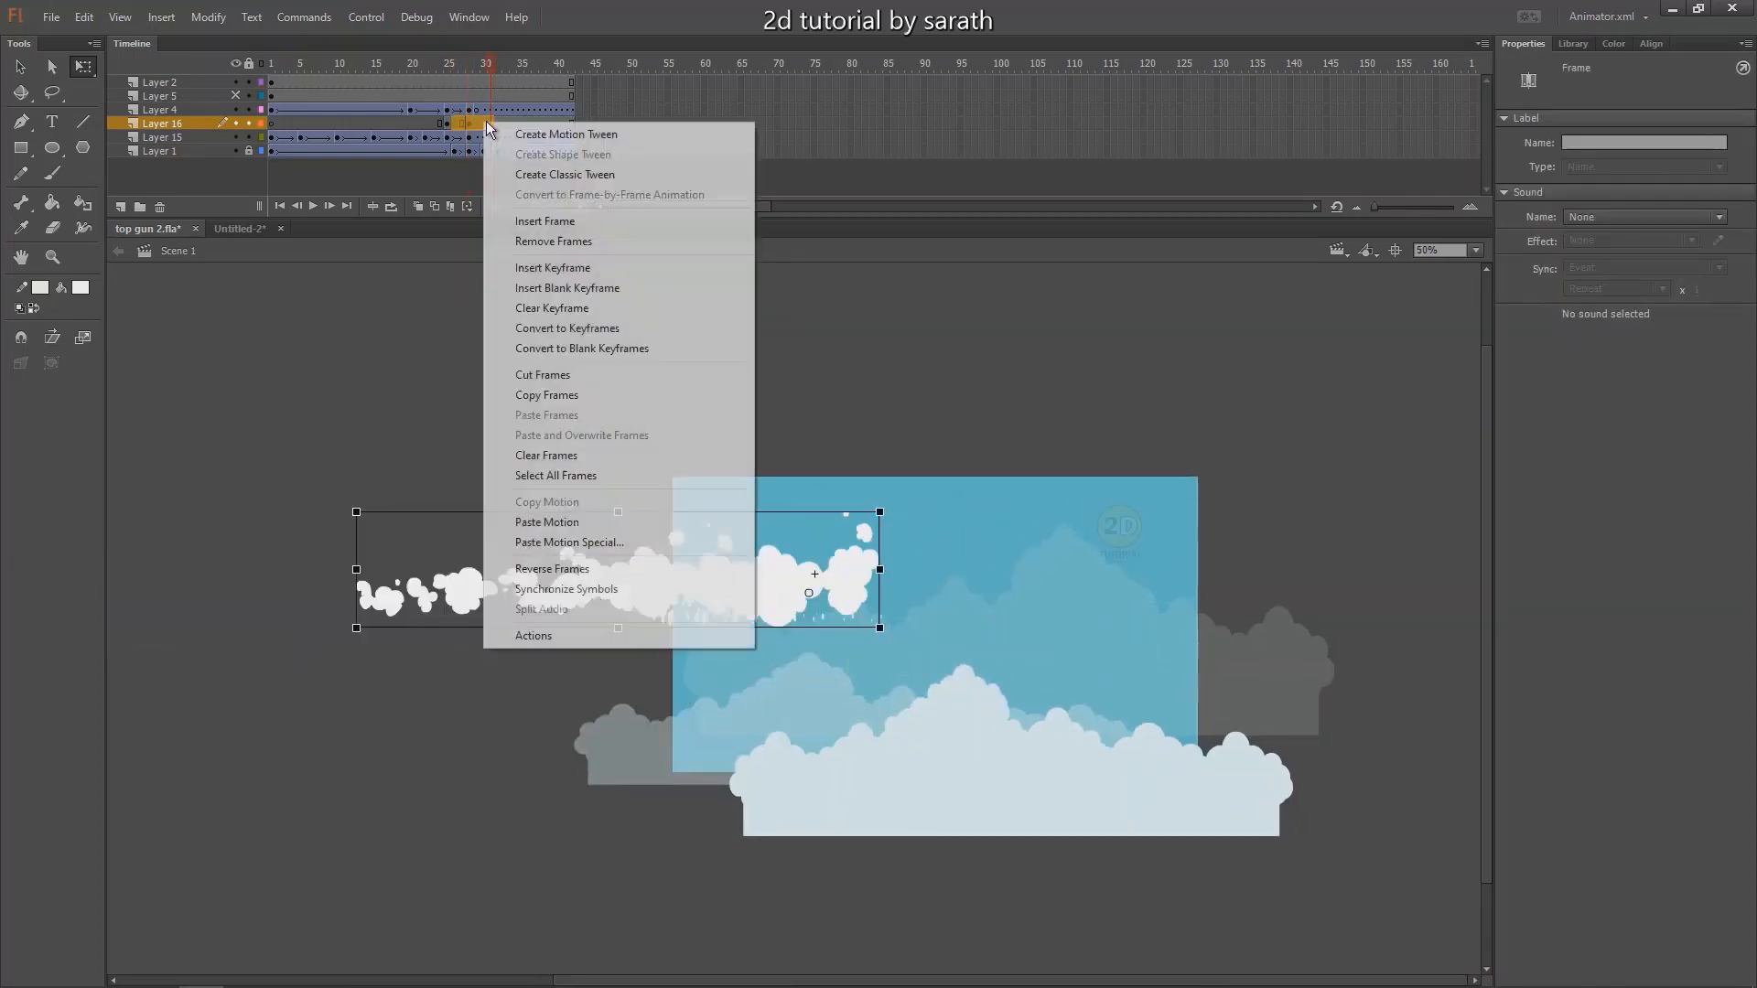
{"action": "left_click", "coordinate": [510, 174]}
Add a keyframe at frame 34 of Layer 16, enlarge the smoke and move it right across the stage, and preview the animation.
{"action": "left_click_drag", "start_coordinate": [487, 65], "coordinate": [521, 91]}
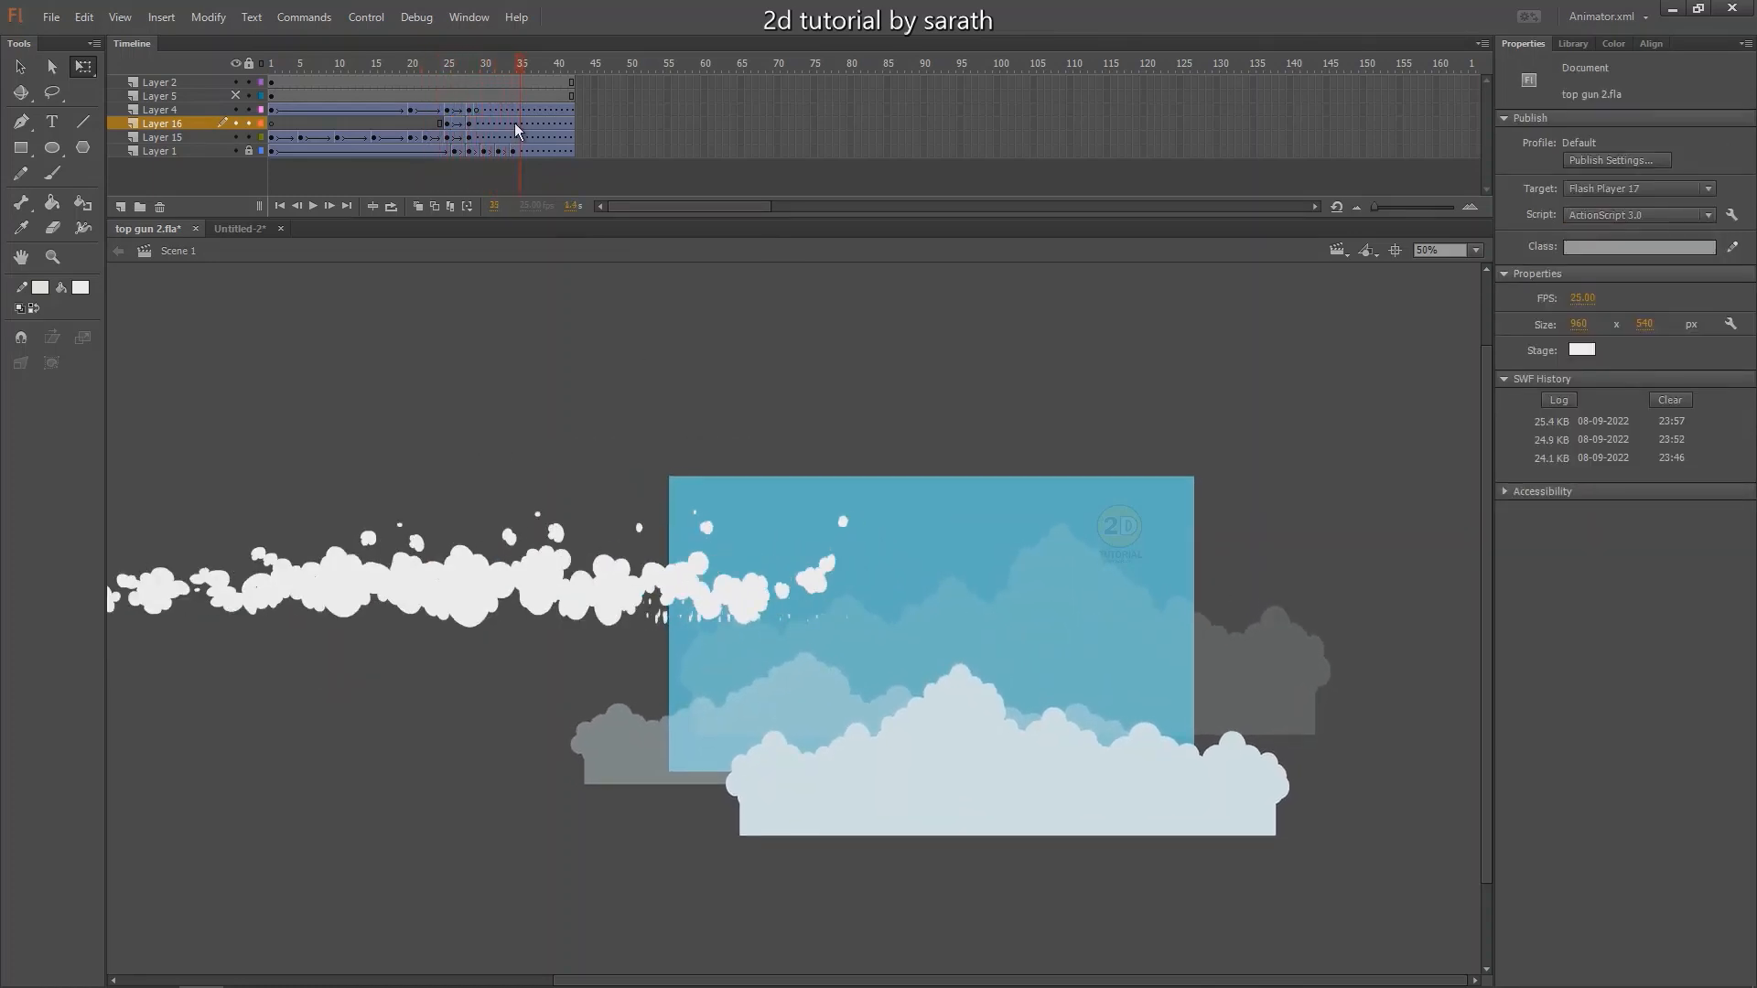
{"action": "left_click", "coordinate": [513, 124]}
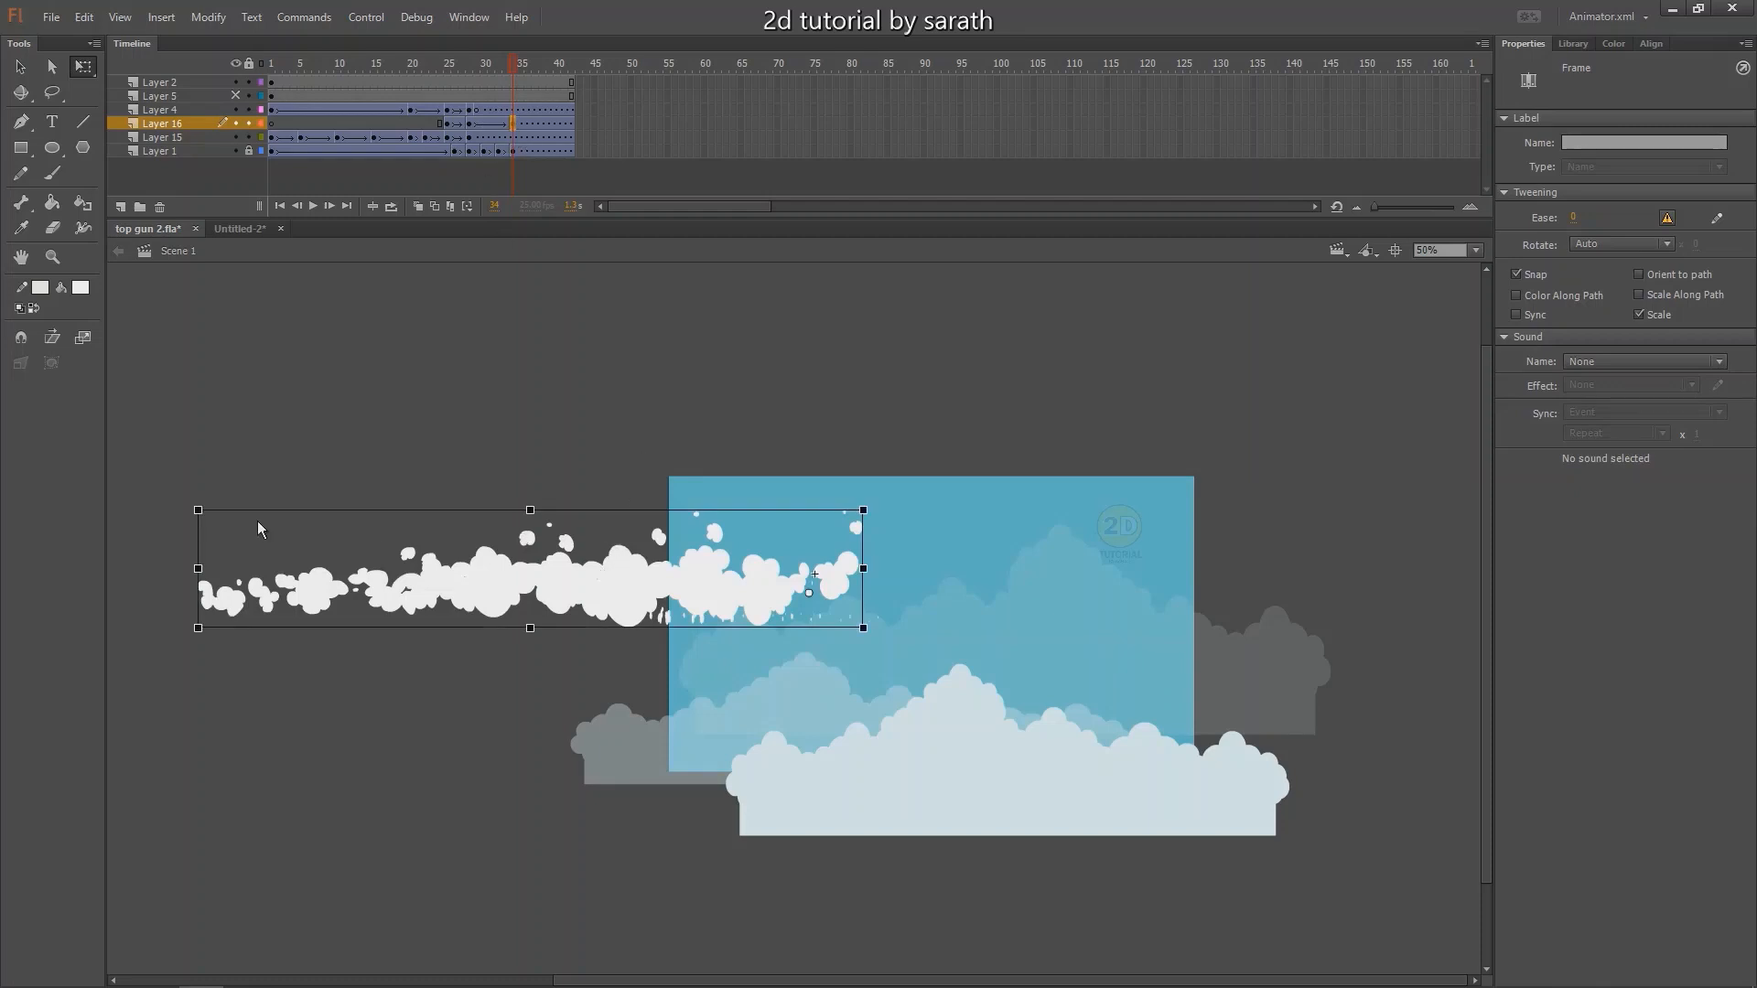
{"action": "left_click_drag", "start_coordinate": [198, 510], "coordinate": [168, 310]}
{"action": "left_click_drag", "start_coordinate": [632, 575], "coordinate": [758, 614]}
{"action": "left_click_drag", "start_coordinate": [152, 528], "coordinate": [55, 286]}
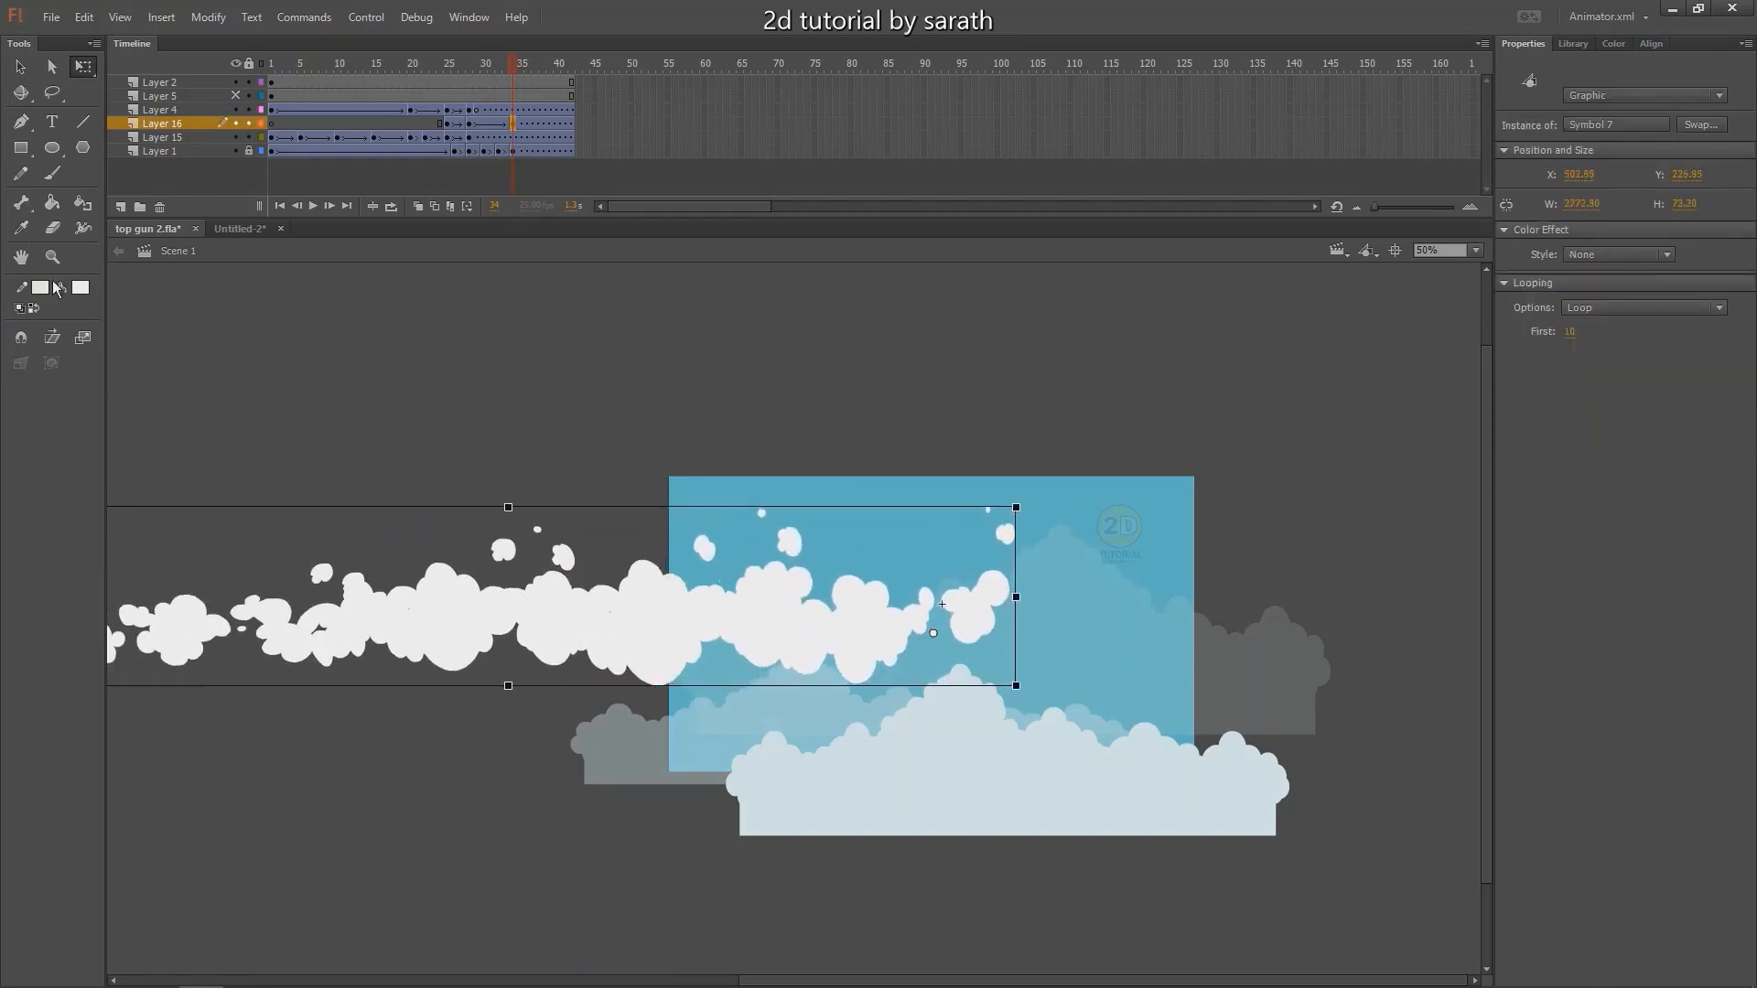
{"action": "key", "text": "Return"}
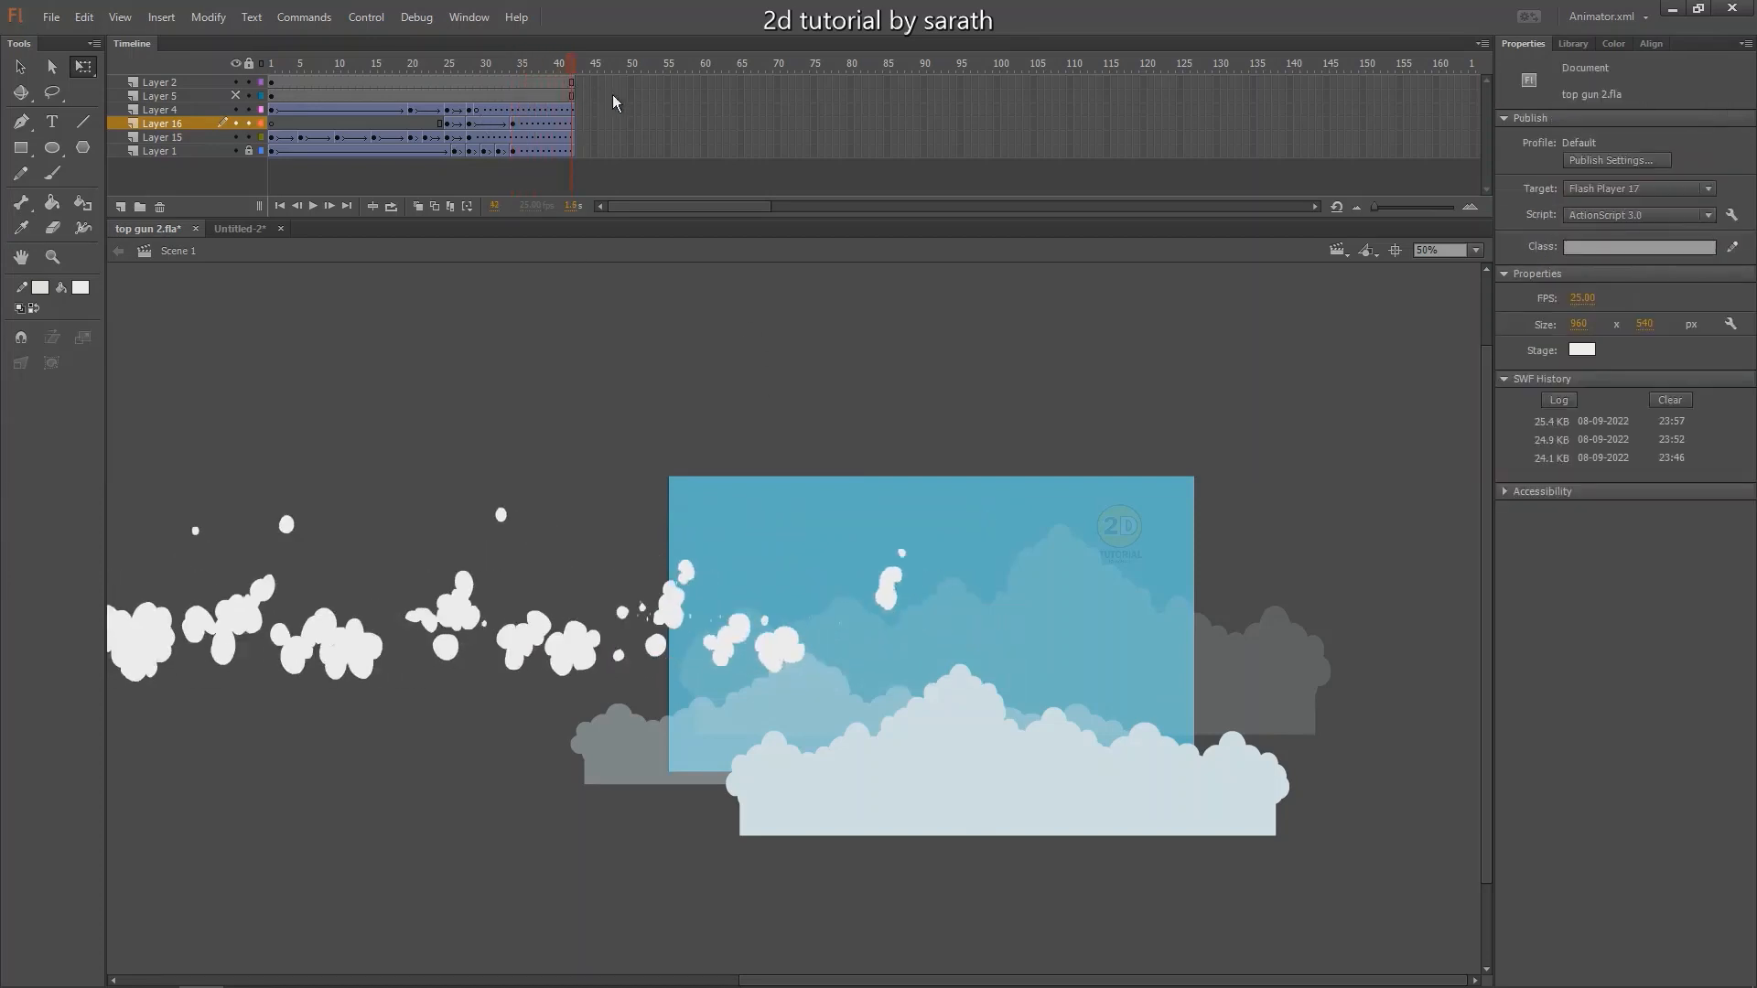
{"action": "key", "text": "Return"}
{"action": "key", "text": "Return"}
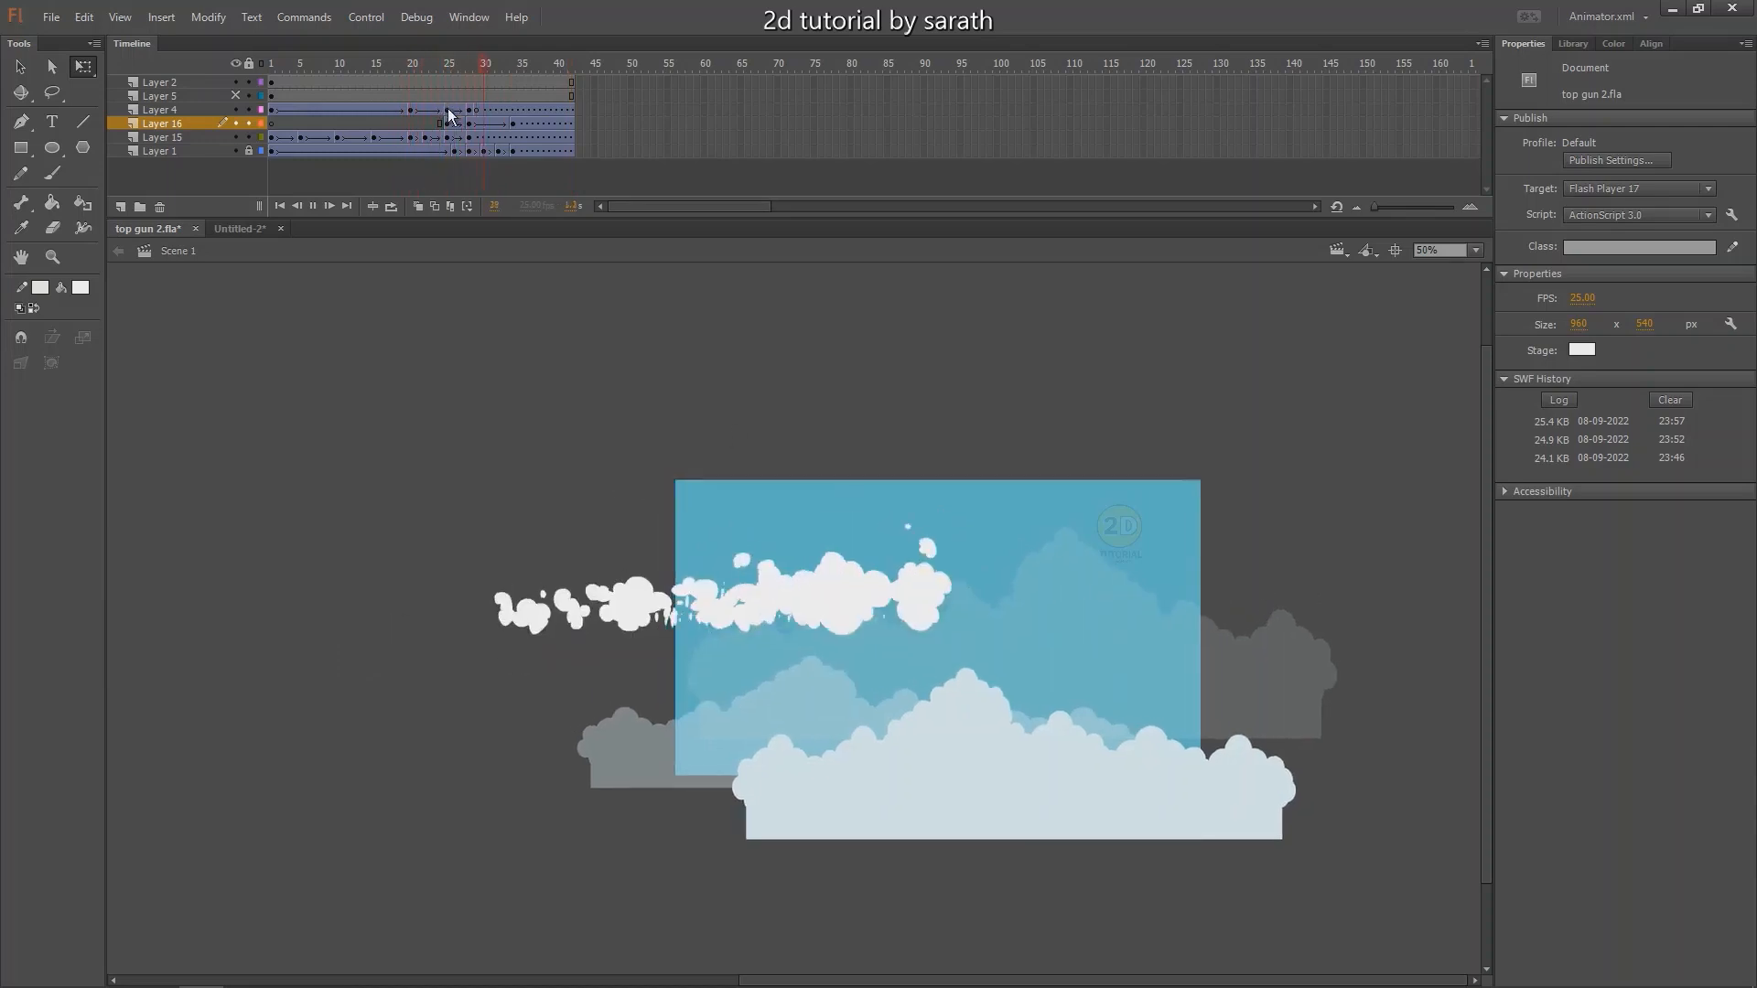
Shift the smoke at frame 28 of Layer 16 to the right and replay the animation.
{"action": "left_click", "coordinate": [469, 125]}
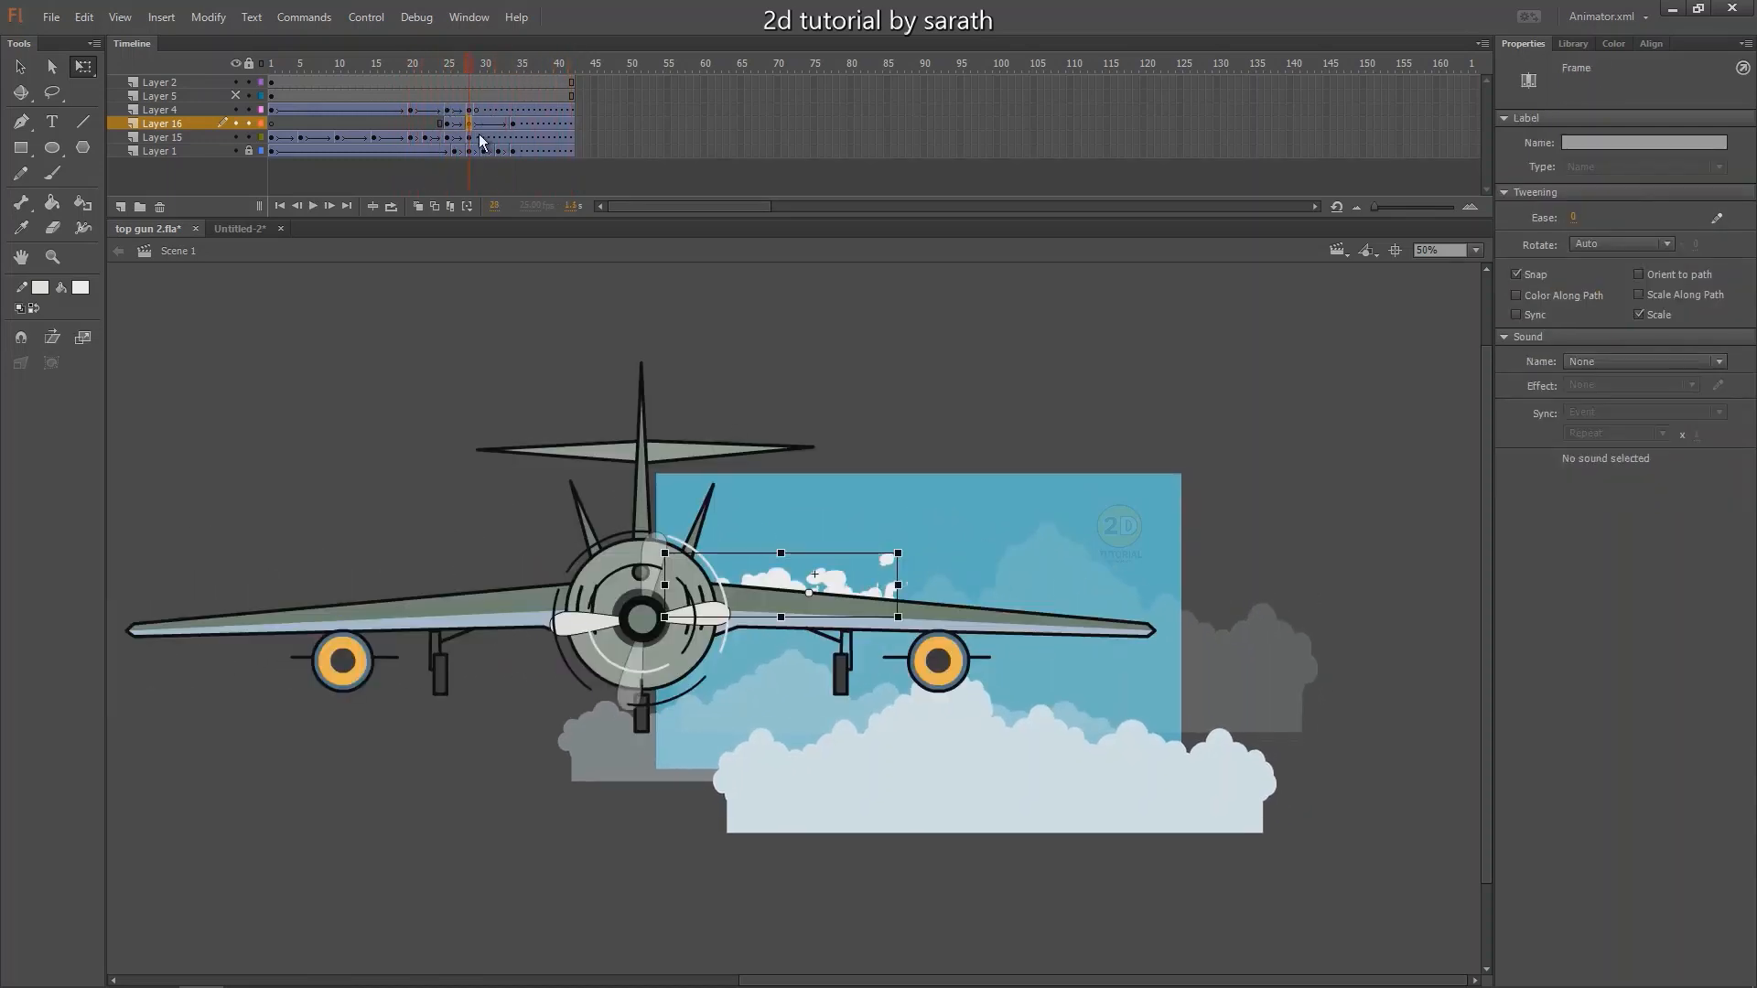
{"action": "key", "text": "shift+Right"}
{"action": "key", "text": "shift+Right"}
{"action": "key", "text": "shift+Right"}
{"action": "key", "text": "shift+Right"}
{"action": "key", "text": "shift+Right"}
{"action": "key", "text": "shift+Right"}
{"action": "left_click", "coordinate": [427, 70]}
{"action": "key", "text": "Return"}
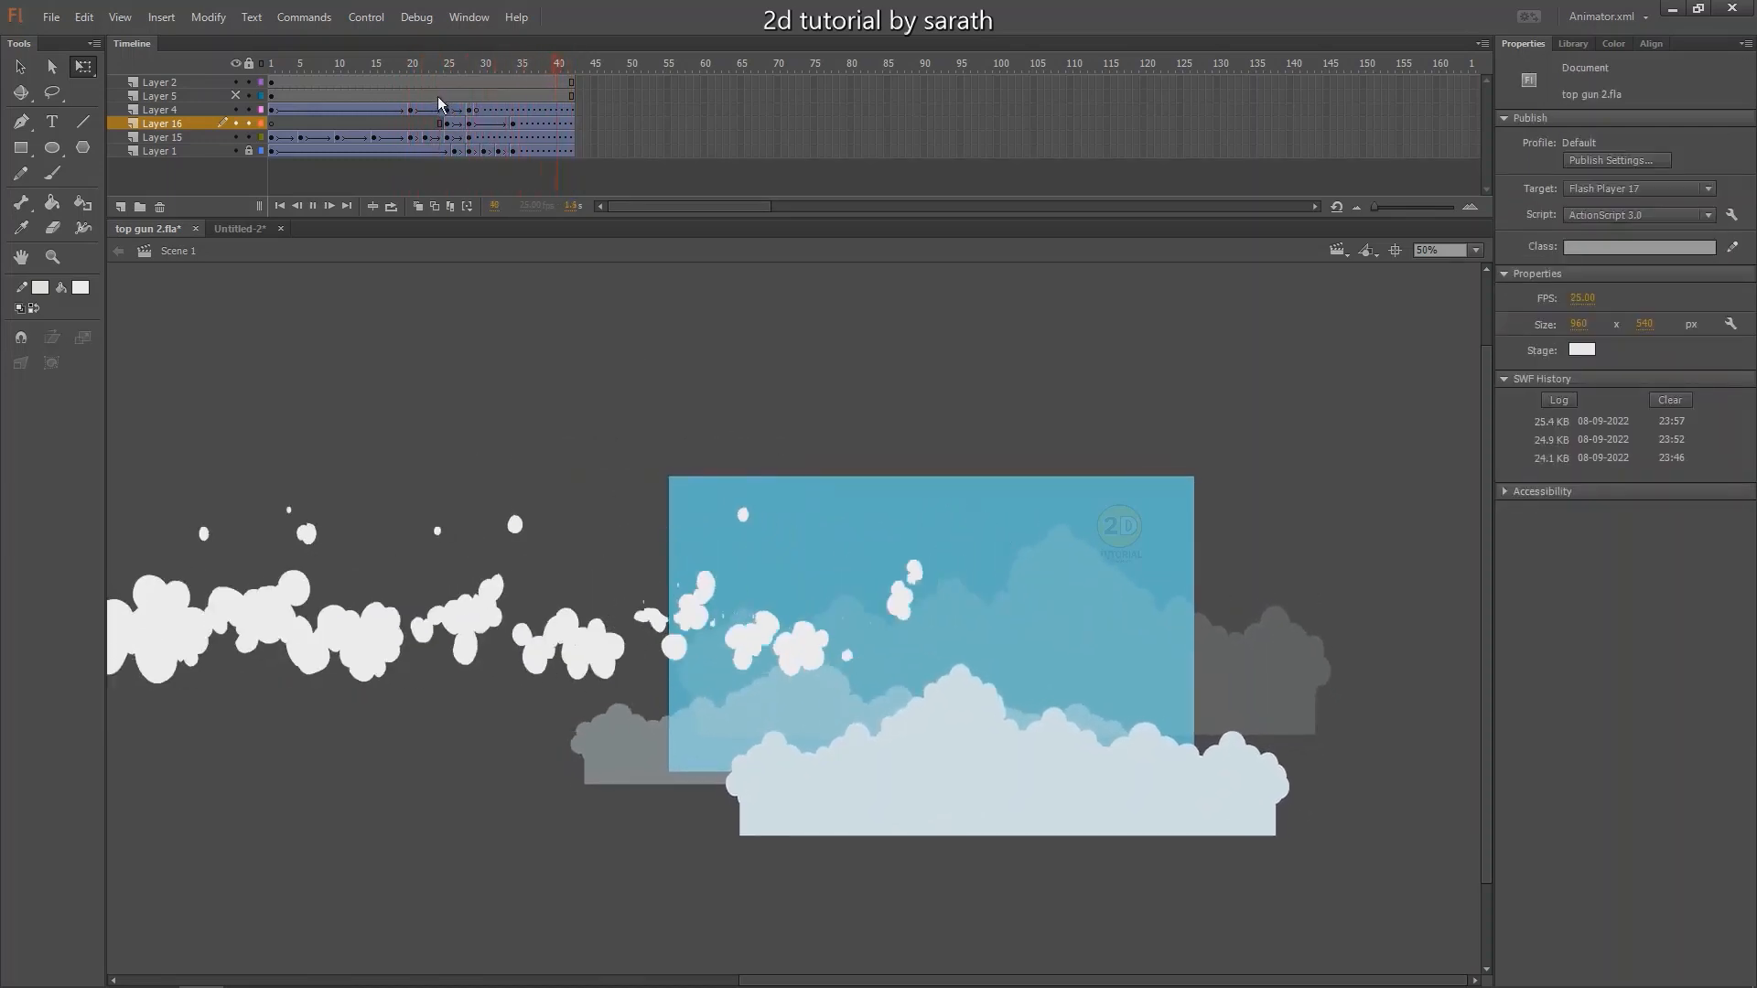
Extend the frames of all layers to frame 54 and replay the animation to check the smoke trail.
{"action": "left_click", "coordinate": [391, 73]}
{"action": "key", "text": "Return"}
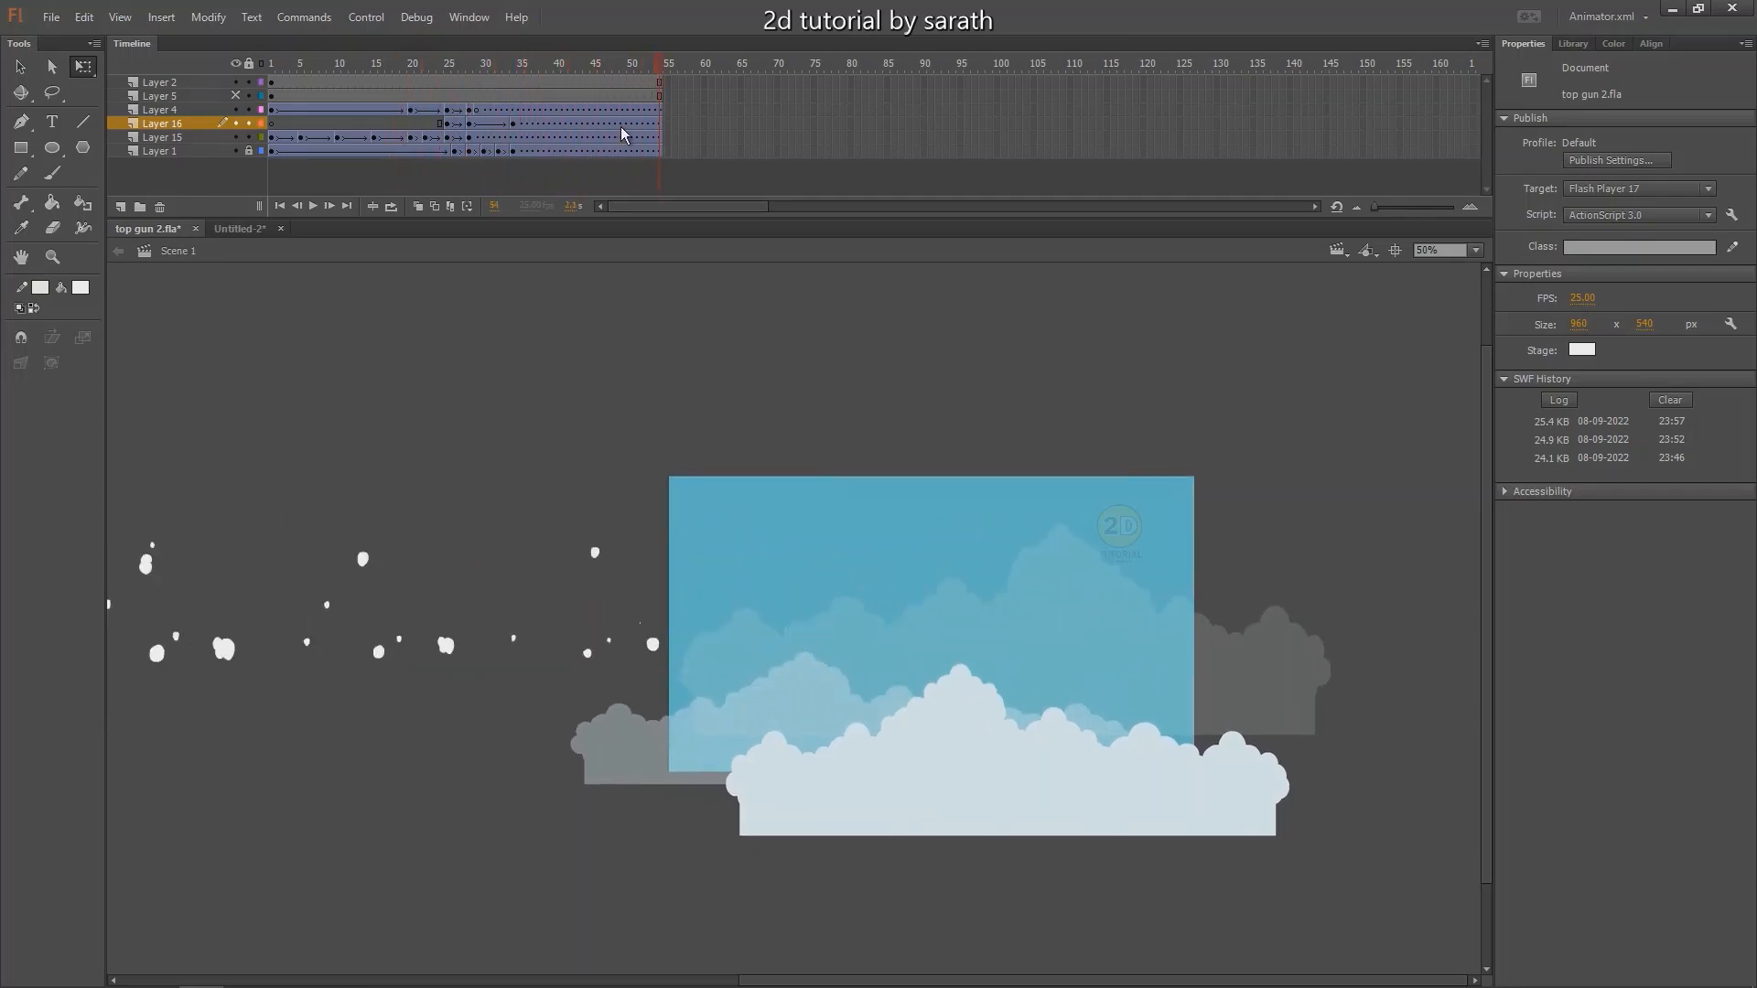
{"action": "key", "text": "Return"}
{"action": "key", "text": "Return"}
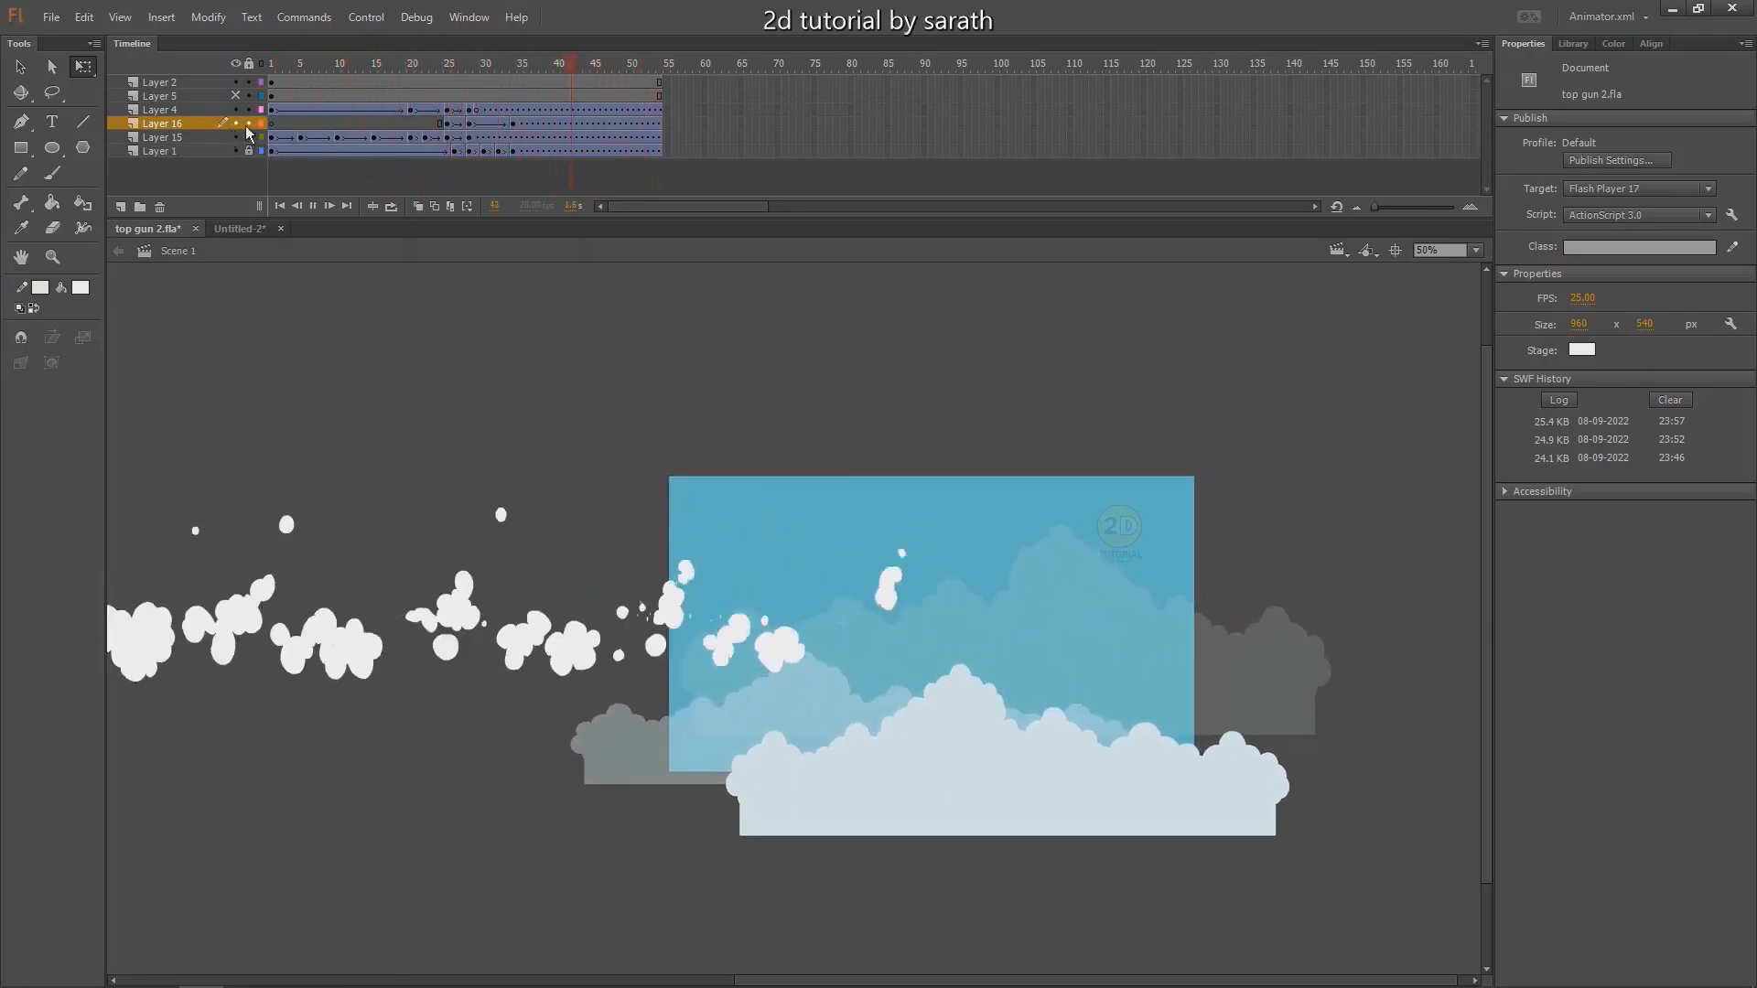
Show Layer 5 to mask the area around the stage, and preview the animation as a maximized test movie and on the timeline.
{"action": "left_click", "coordinate": [235, 95]}
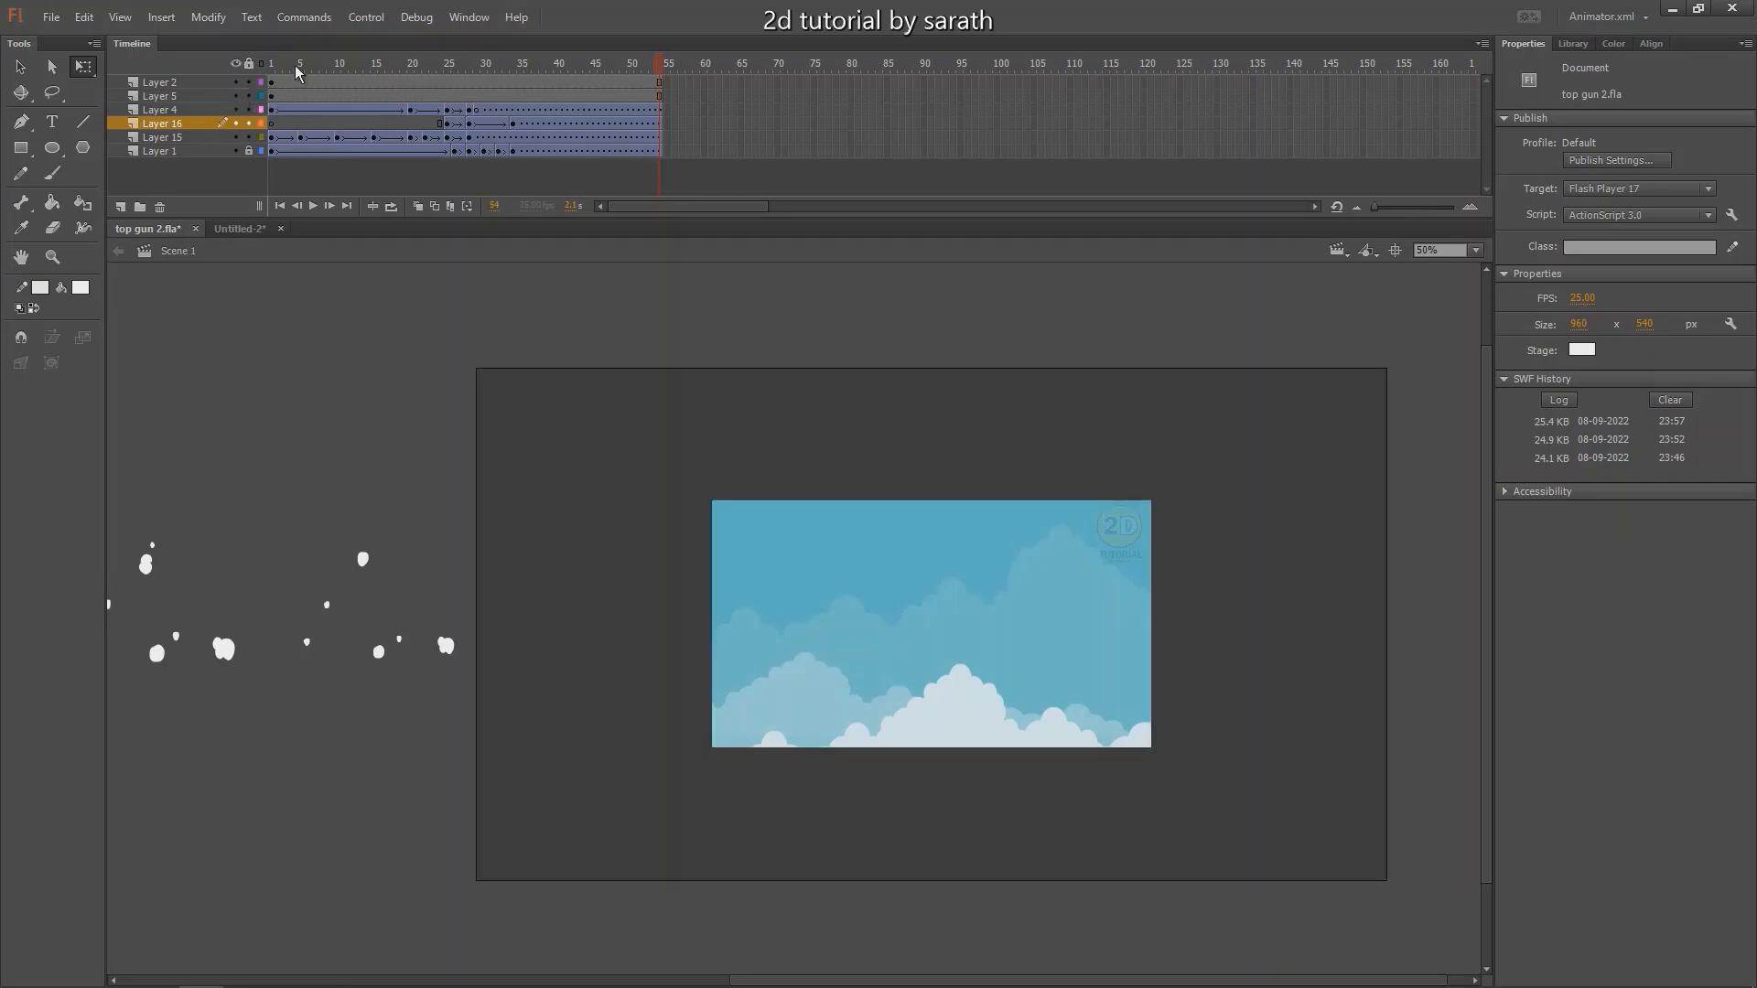
{"action": "left_click", "coordinate": [271, 65]}
{"action": "key", "text": "ctrl+Return"}
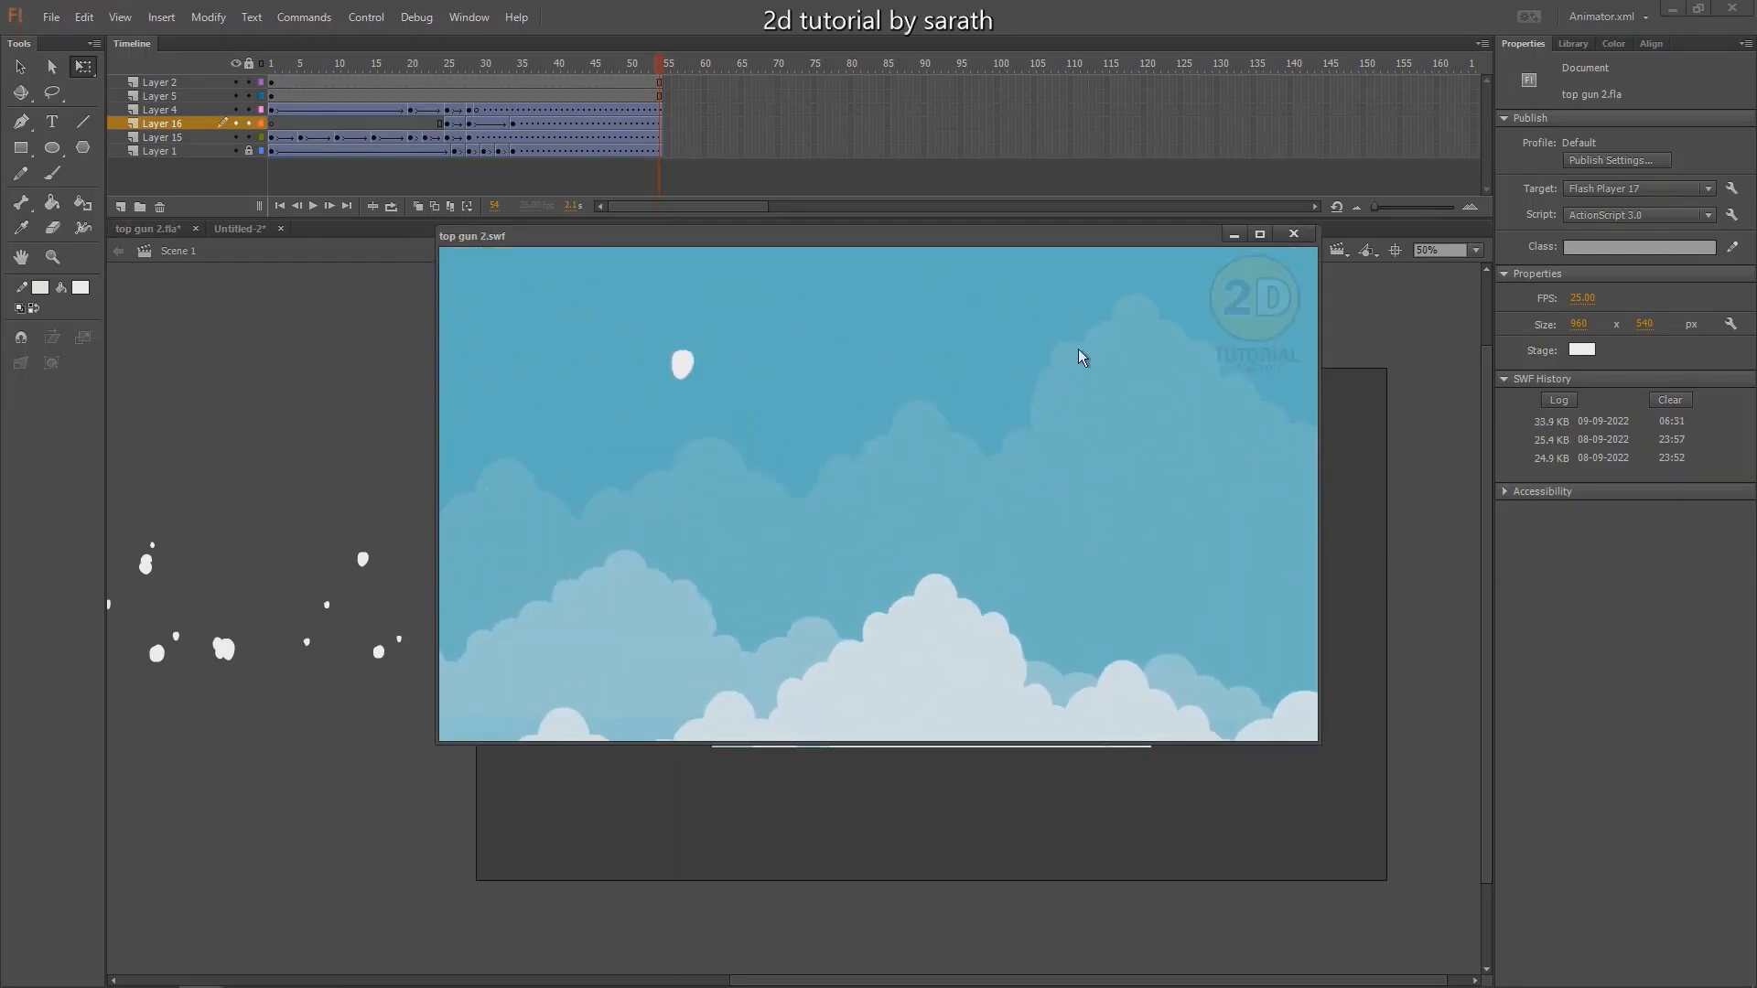
{"action": "left_click", "coordinate": [1261, 236]}
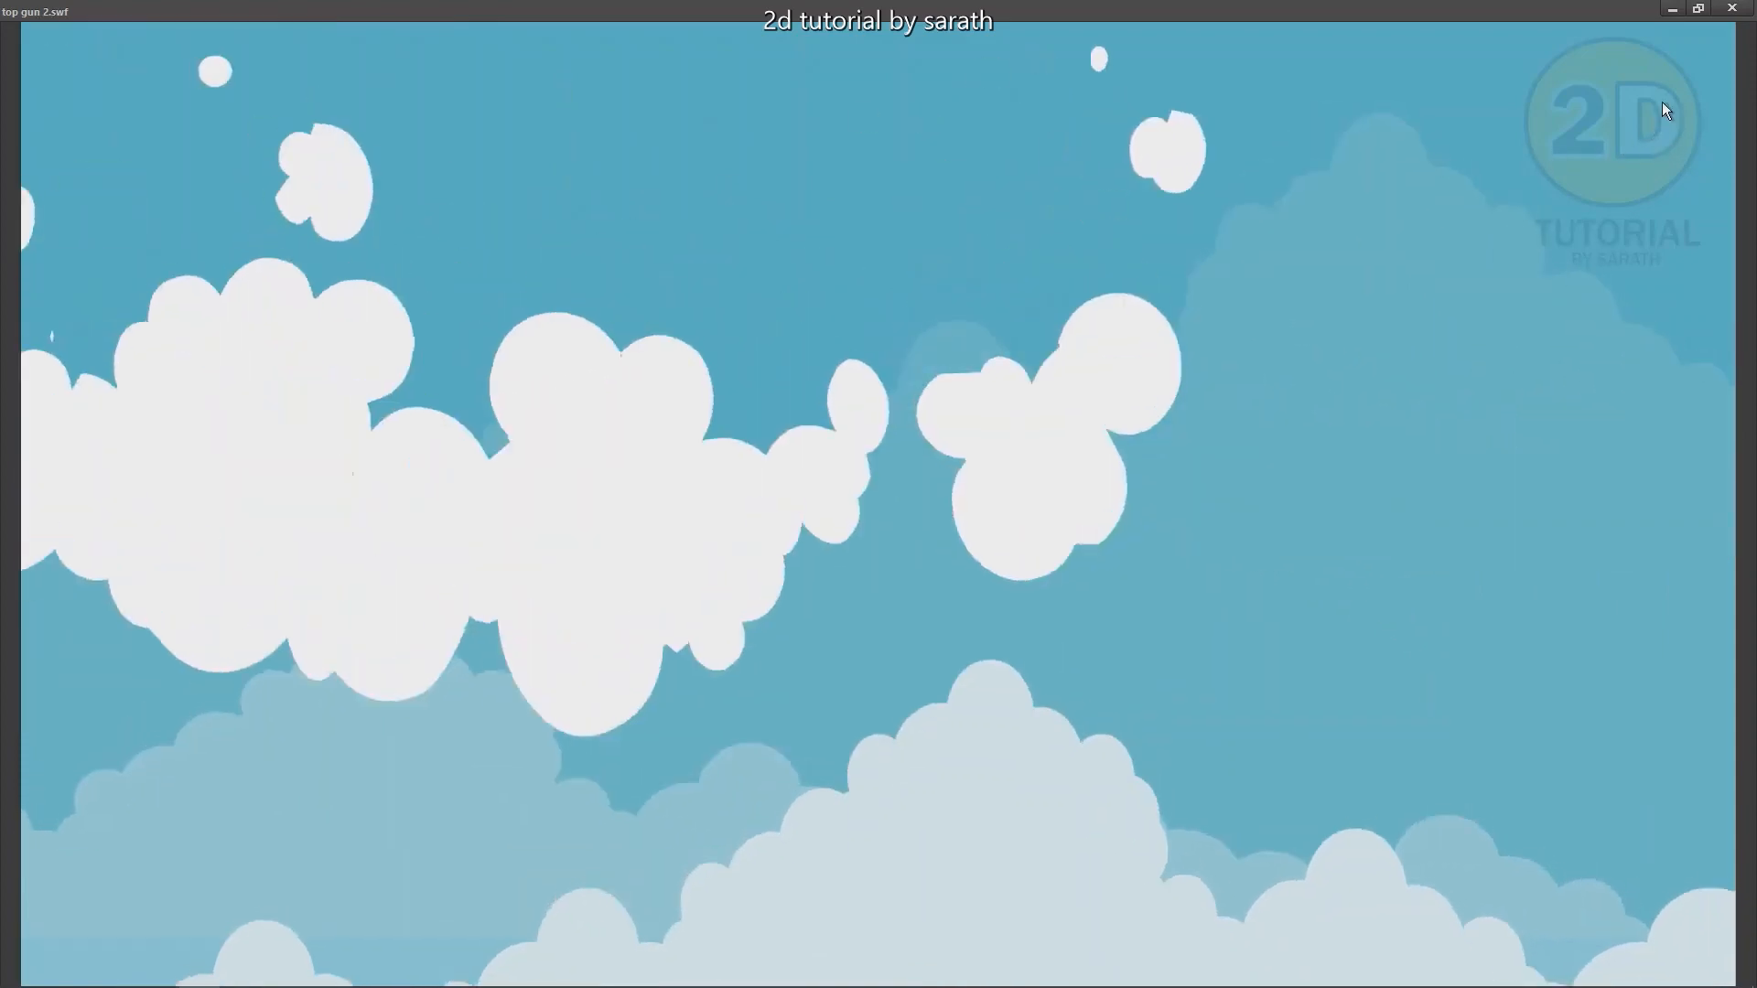
{"action": "left_click", "coordinate": [1732, 8]}
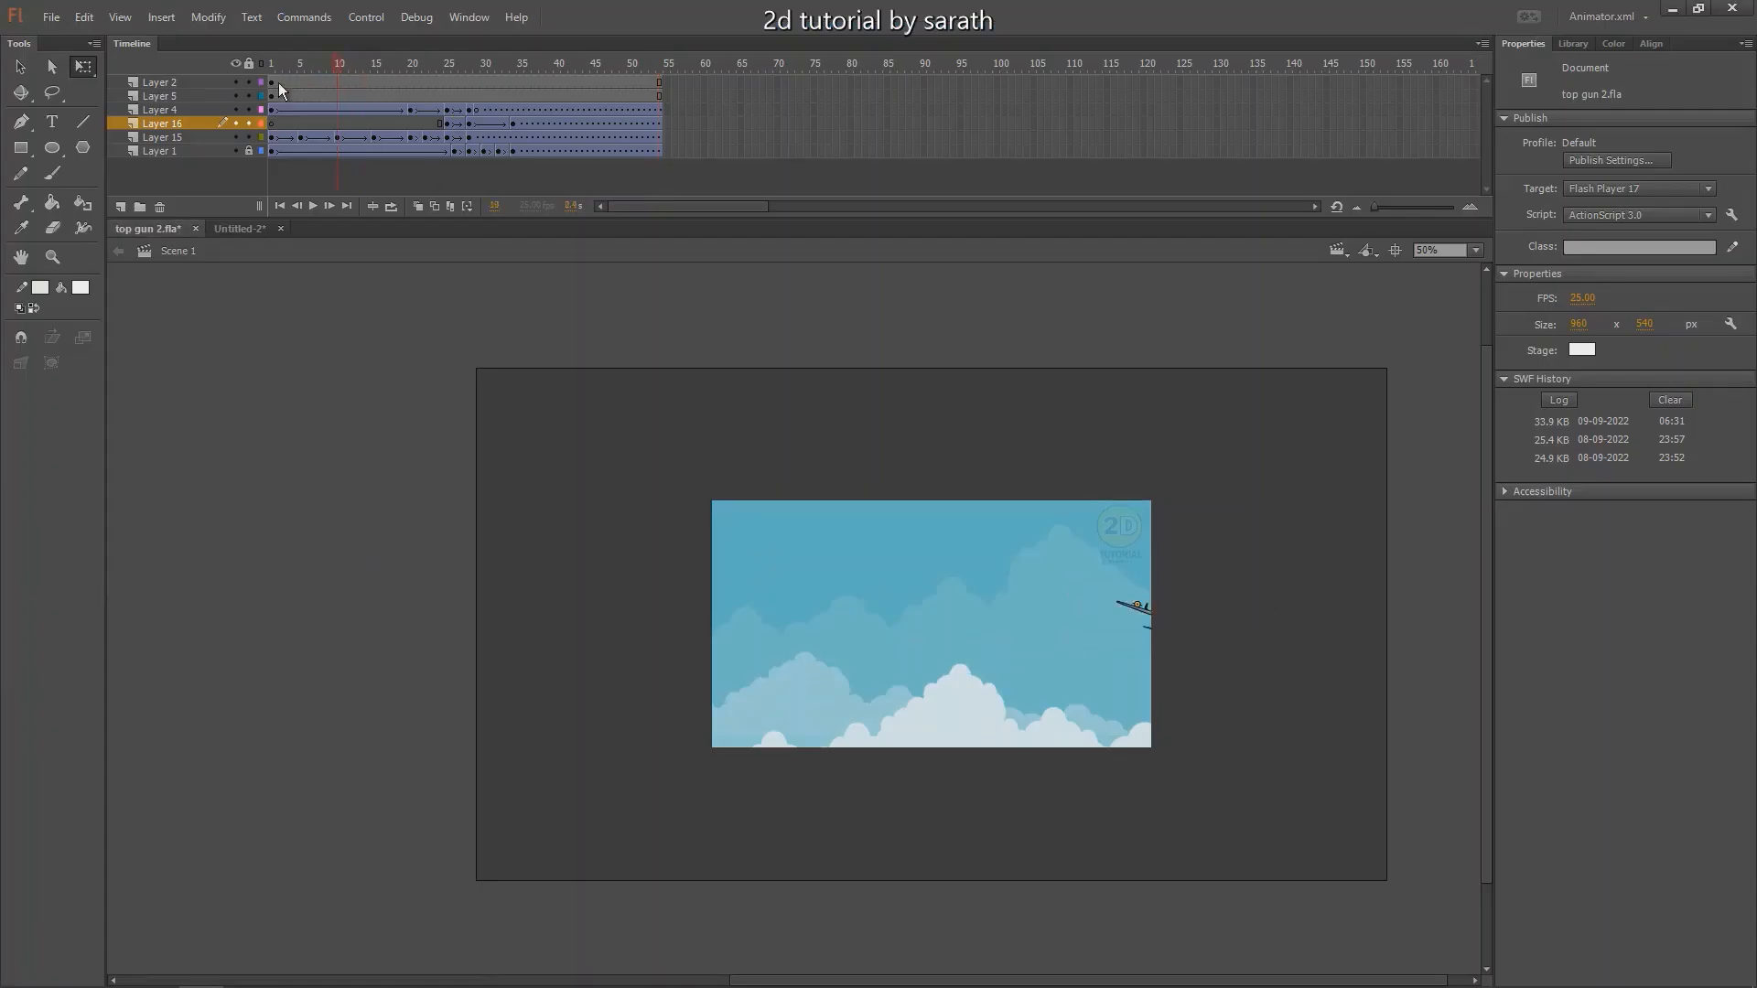
{"action": "key", "text": "Return"}
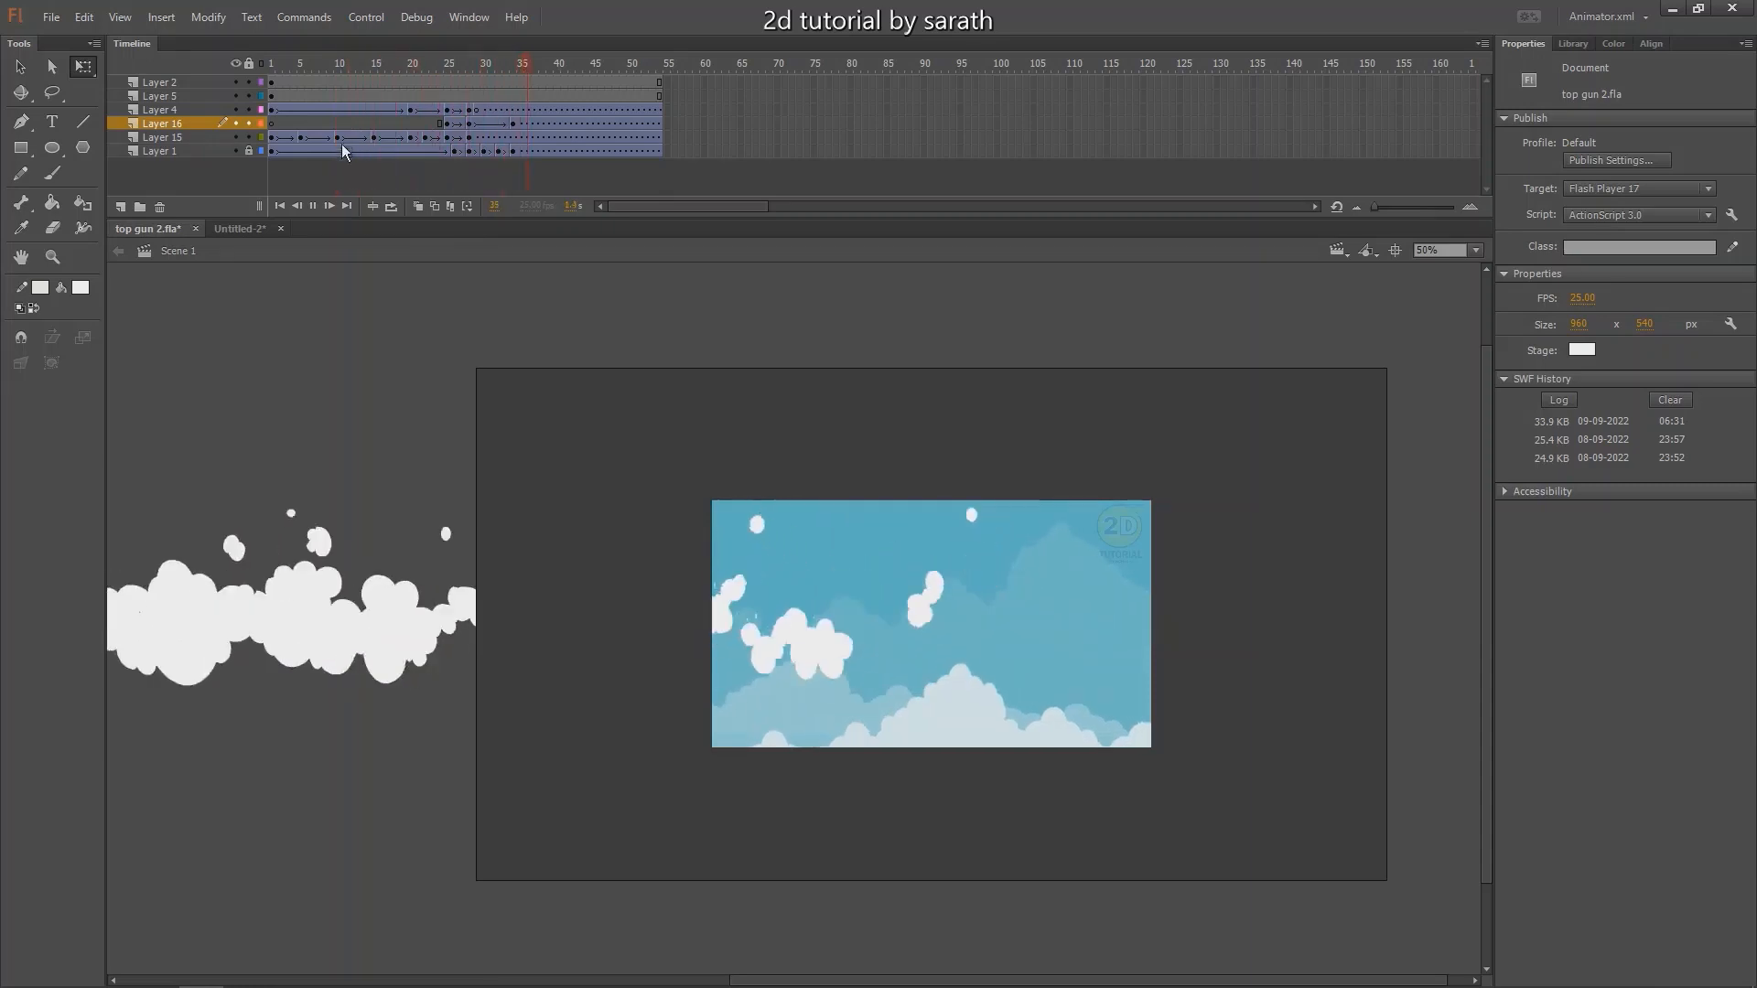